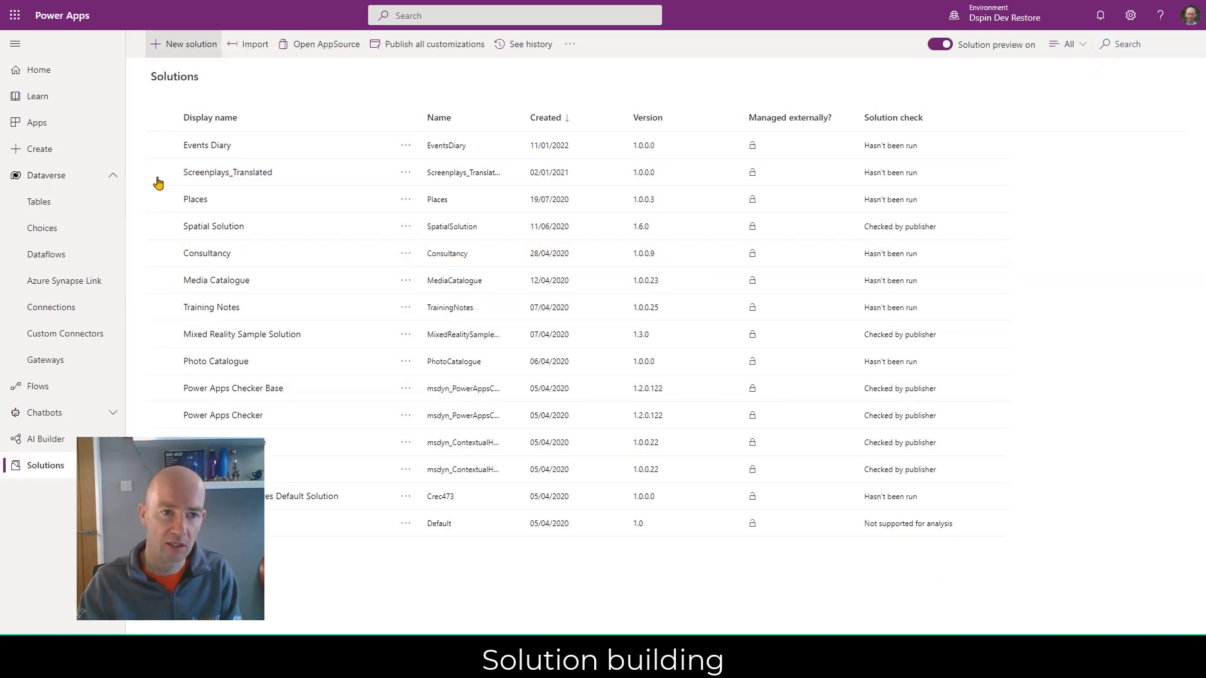
Create a new solution named "IT Helpdesk Demo" with HybrIT as its publisher.
left_click(201, 45)
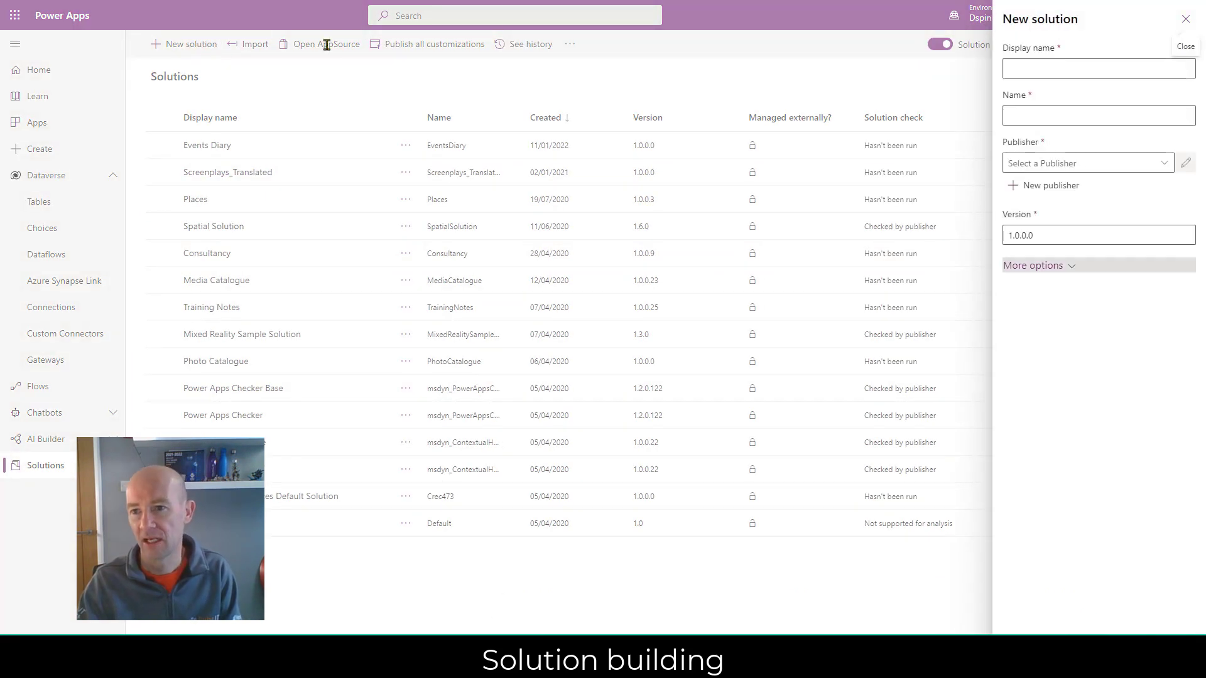
left_click(1083, 69)
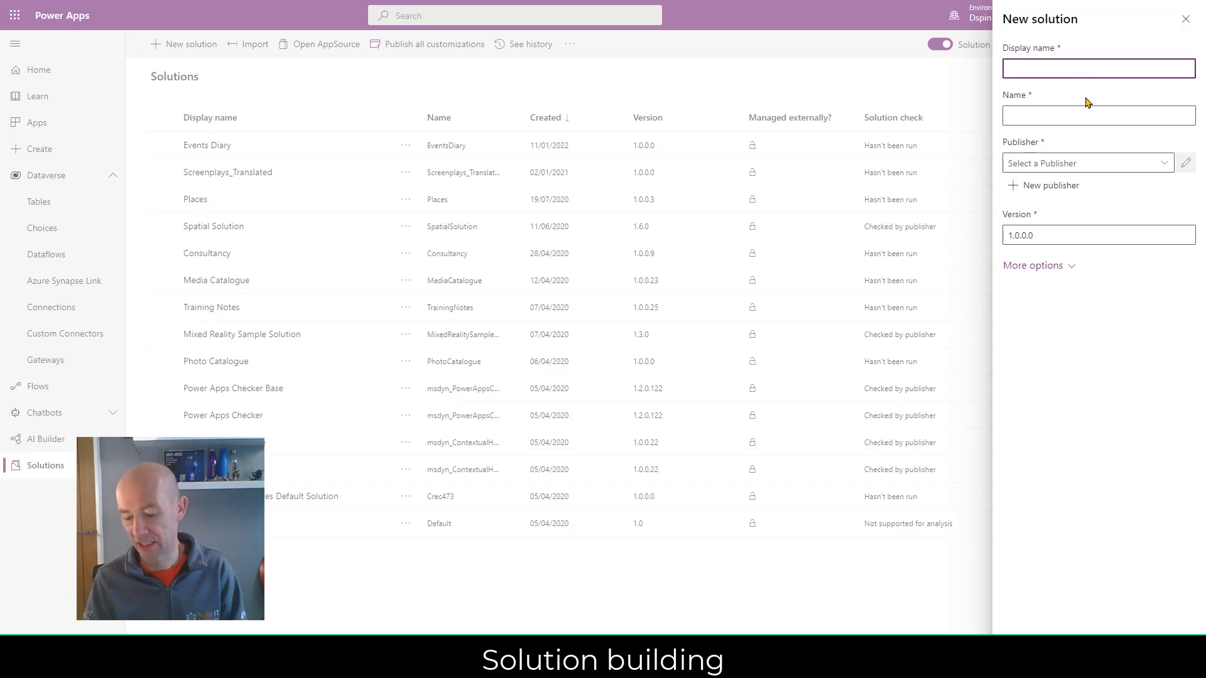
type("IT ")
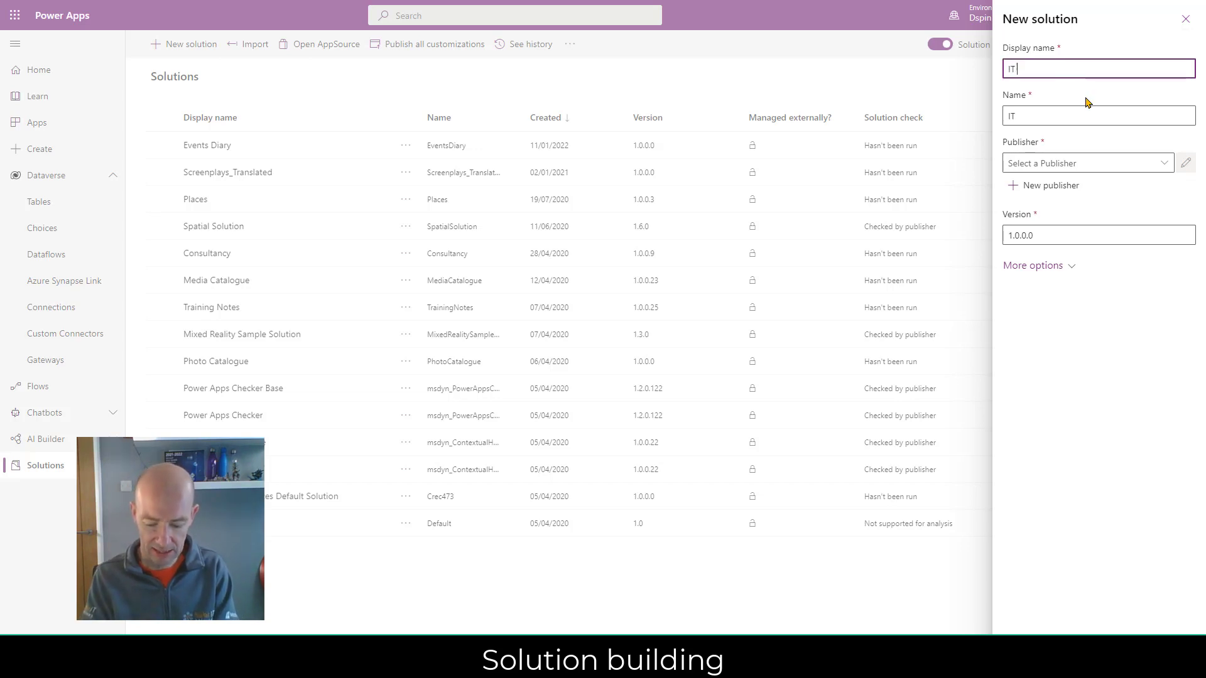
type("Helpdesk Demo")
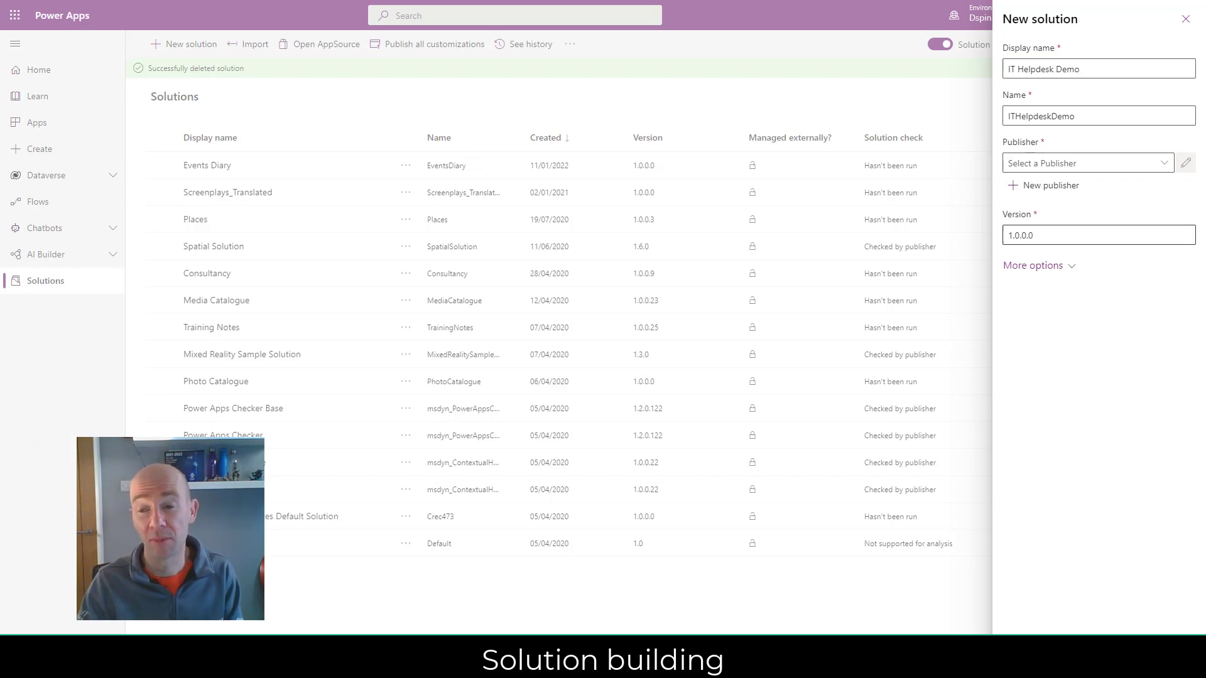
left_click(1164, 164)
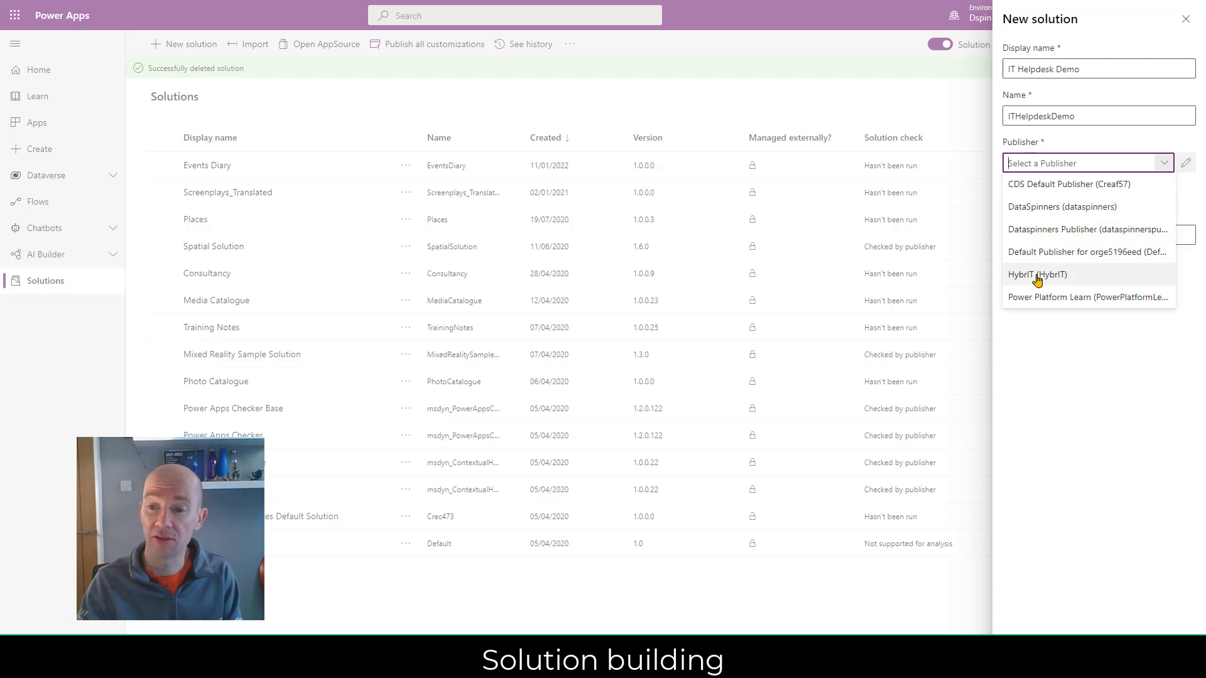
left_click(1037, 276)
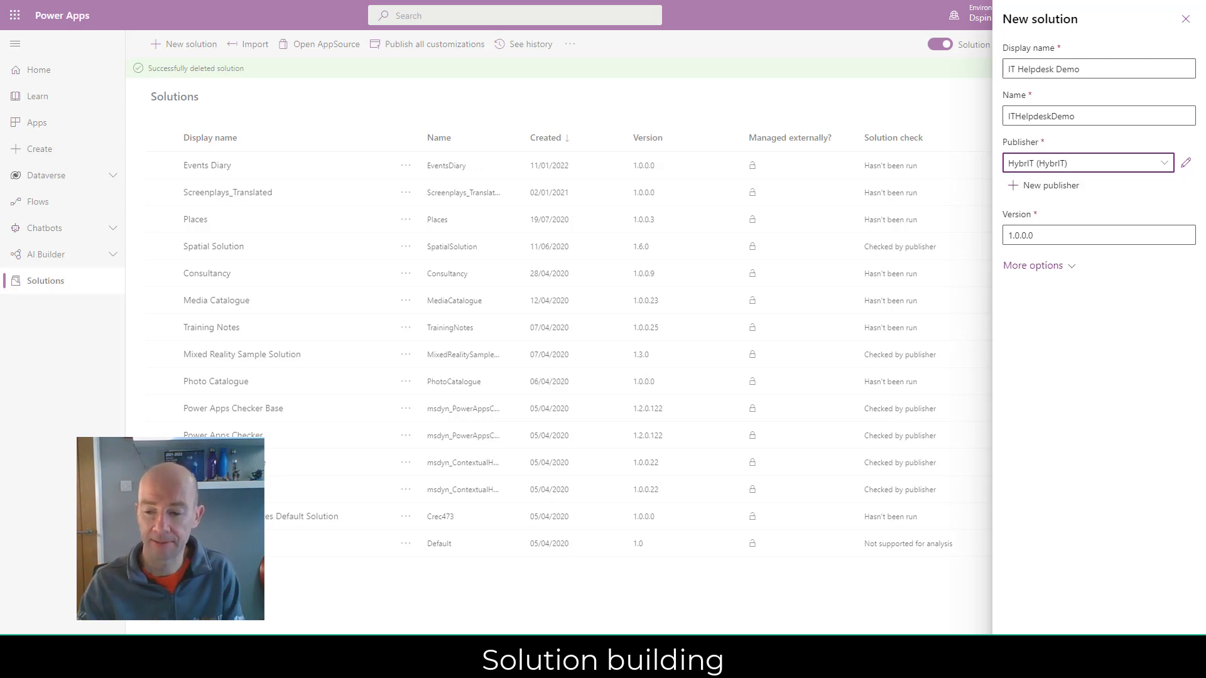
left_click(1028, 658)
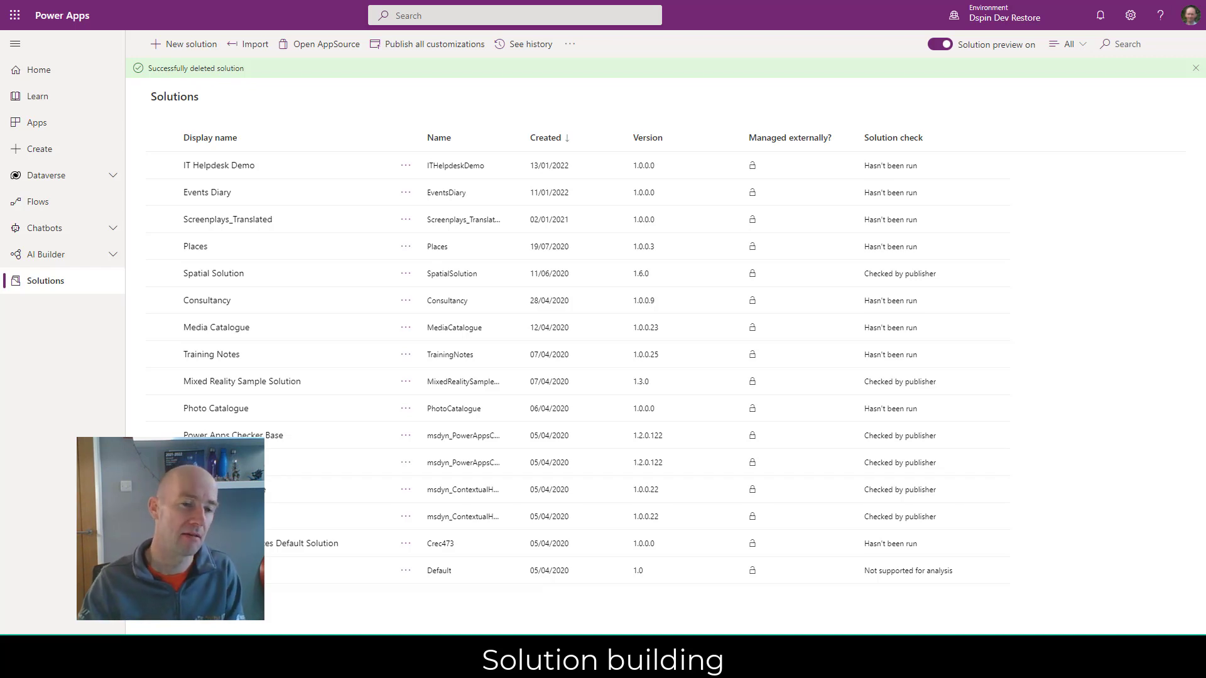
Start a new table in the IT Helpdesk Demo solution with the display name "IT_Request".
left_click(217, 165)
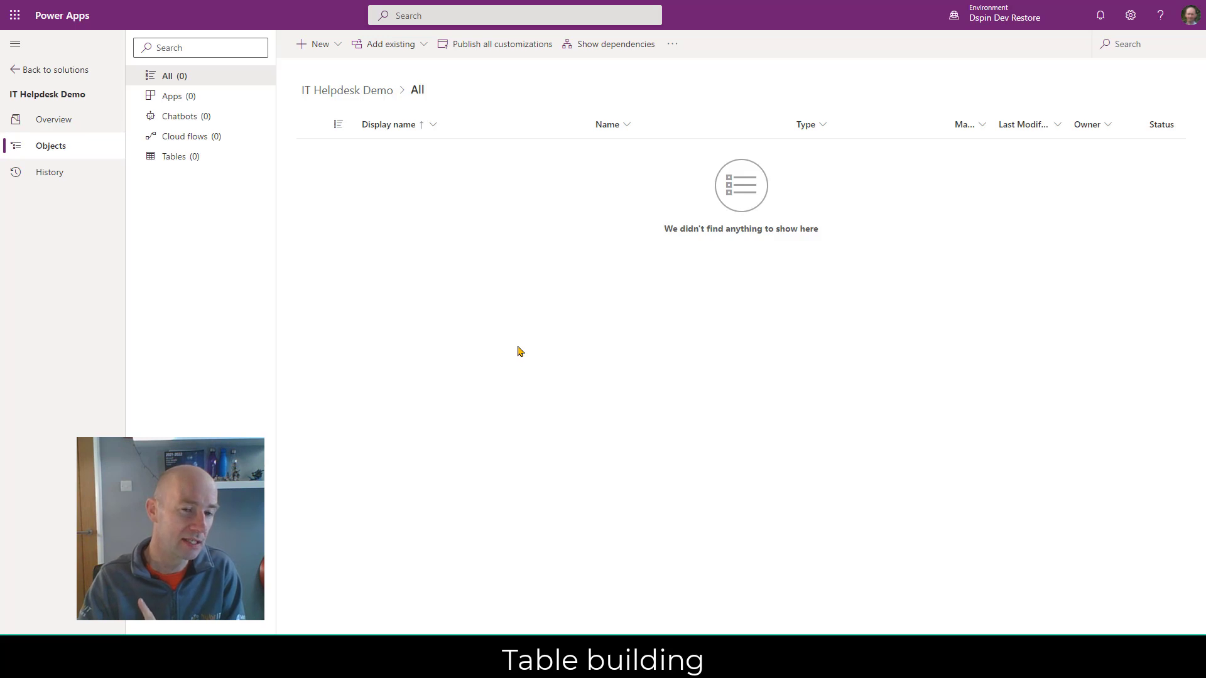
left_click(336, 48)
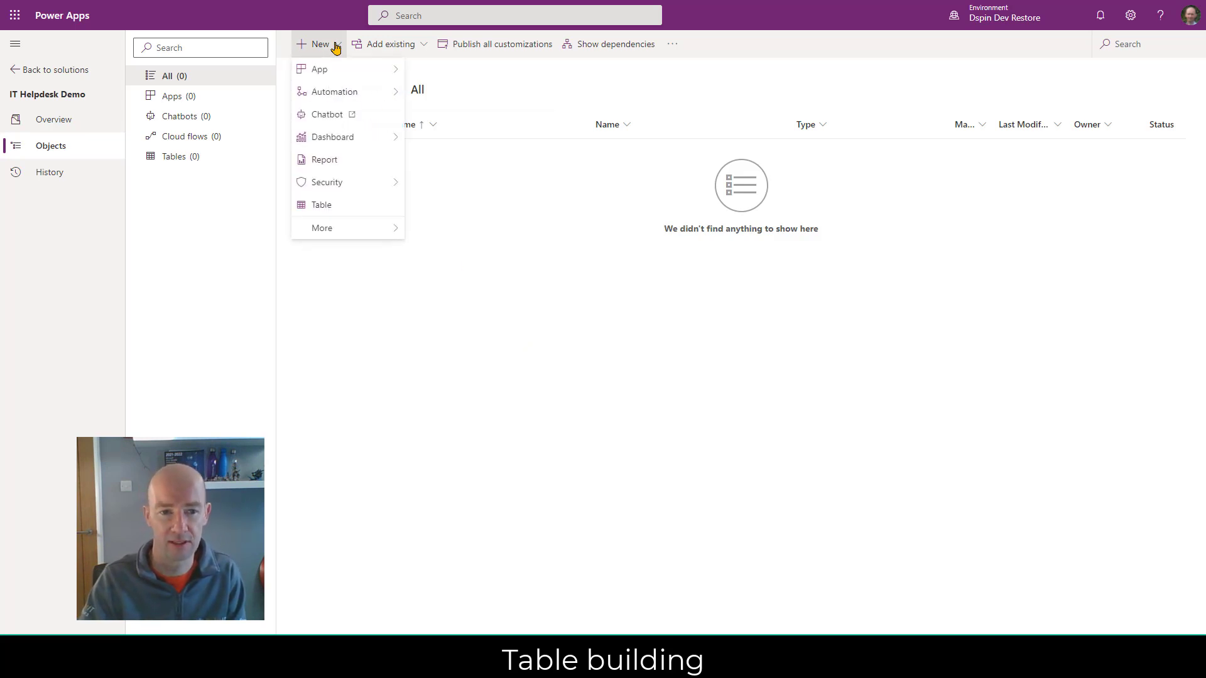
left_click(337, 206)
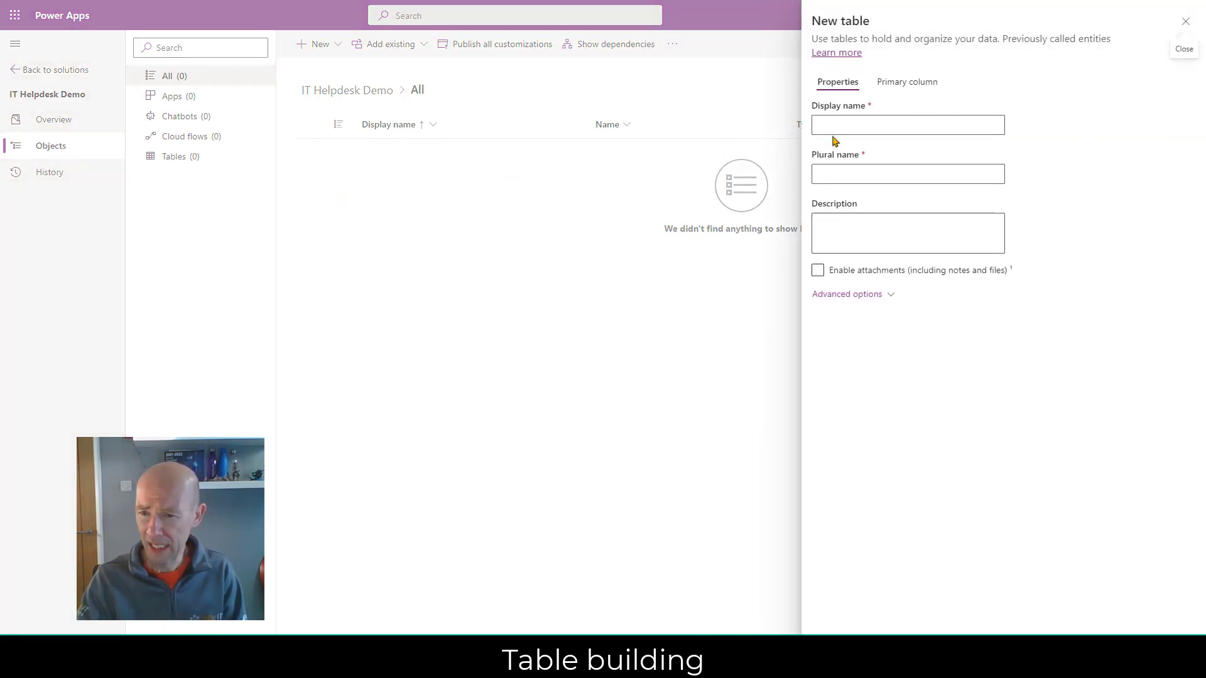
left_click(903, 126)
type("I")
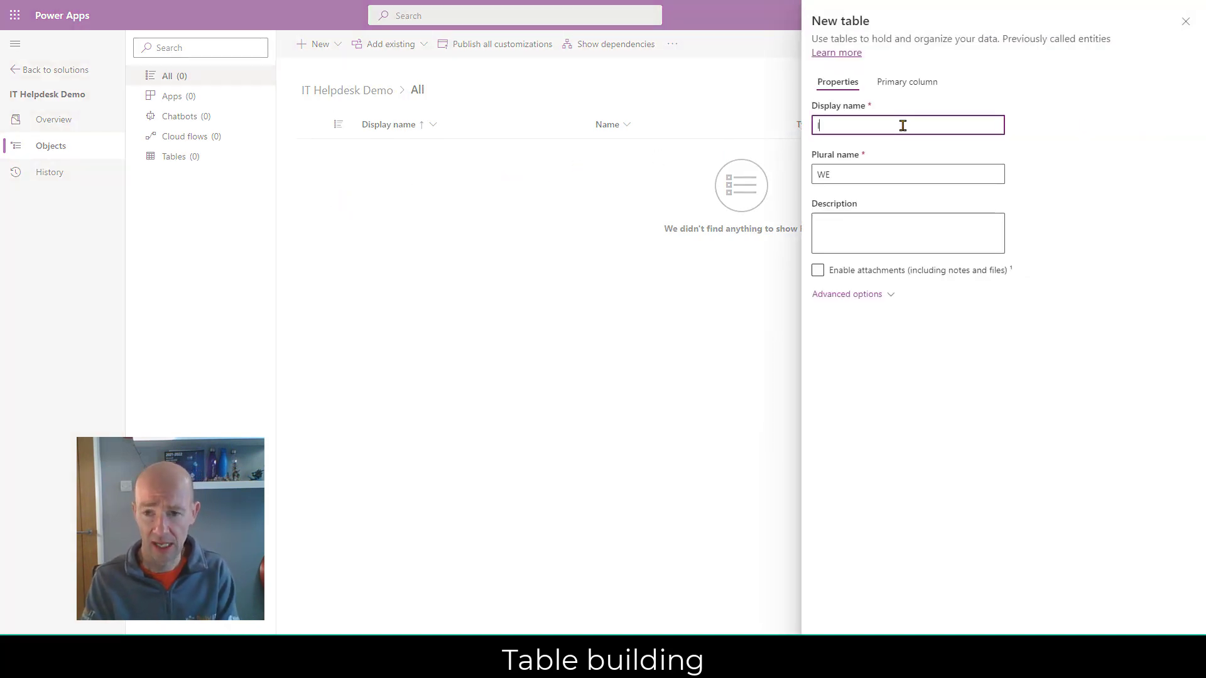
type("T_Require")
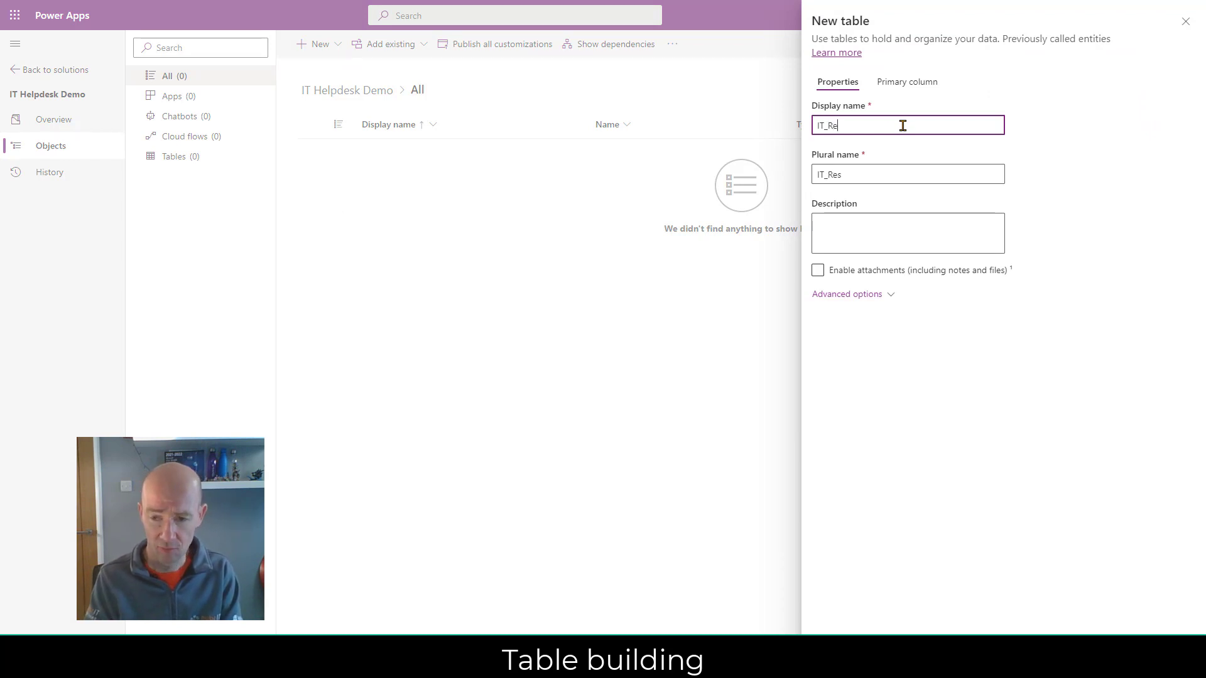
key("BackSpace")
key("BackSpace")
key("BackSpace")
type("est")
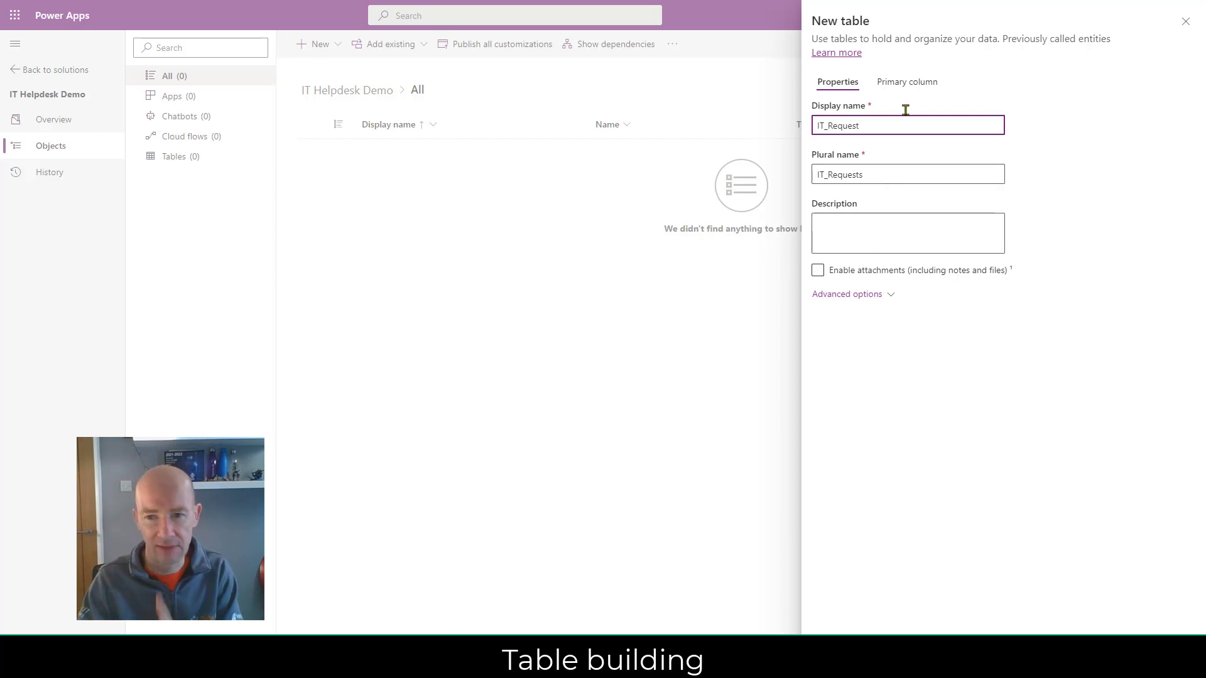
Set the table's primary column display name to "IT Request Name", check its advanced options and save the table.
left_click(910, 85)
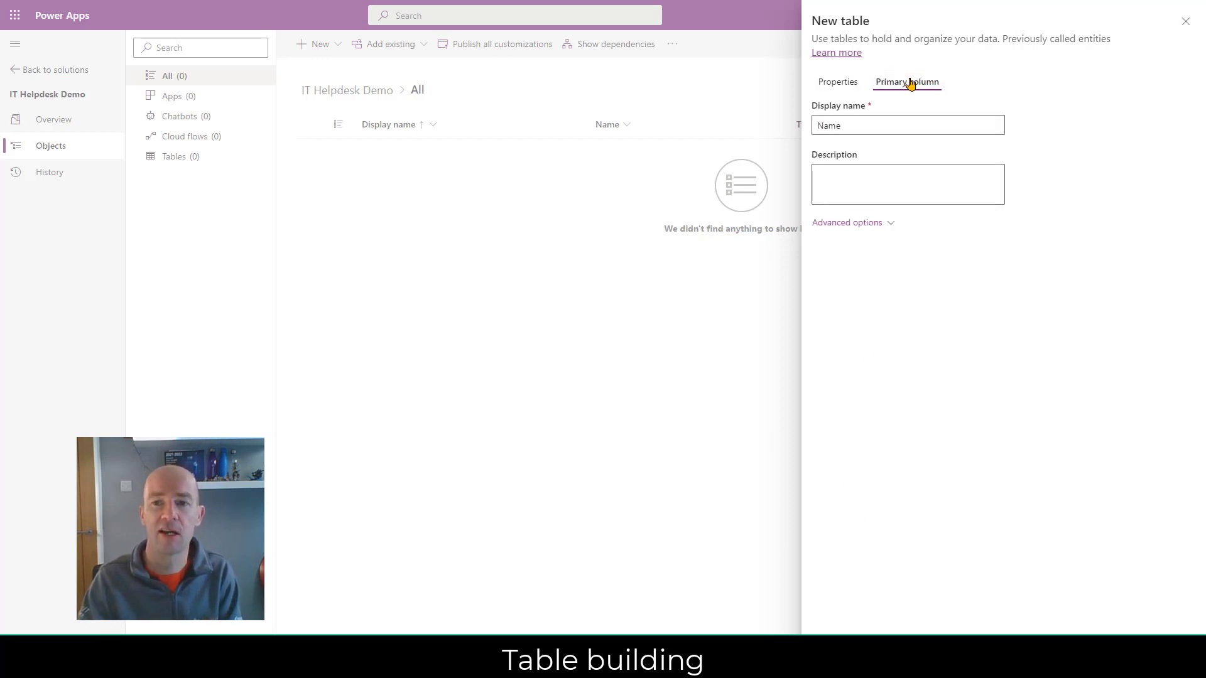
left_click(856, 121)
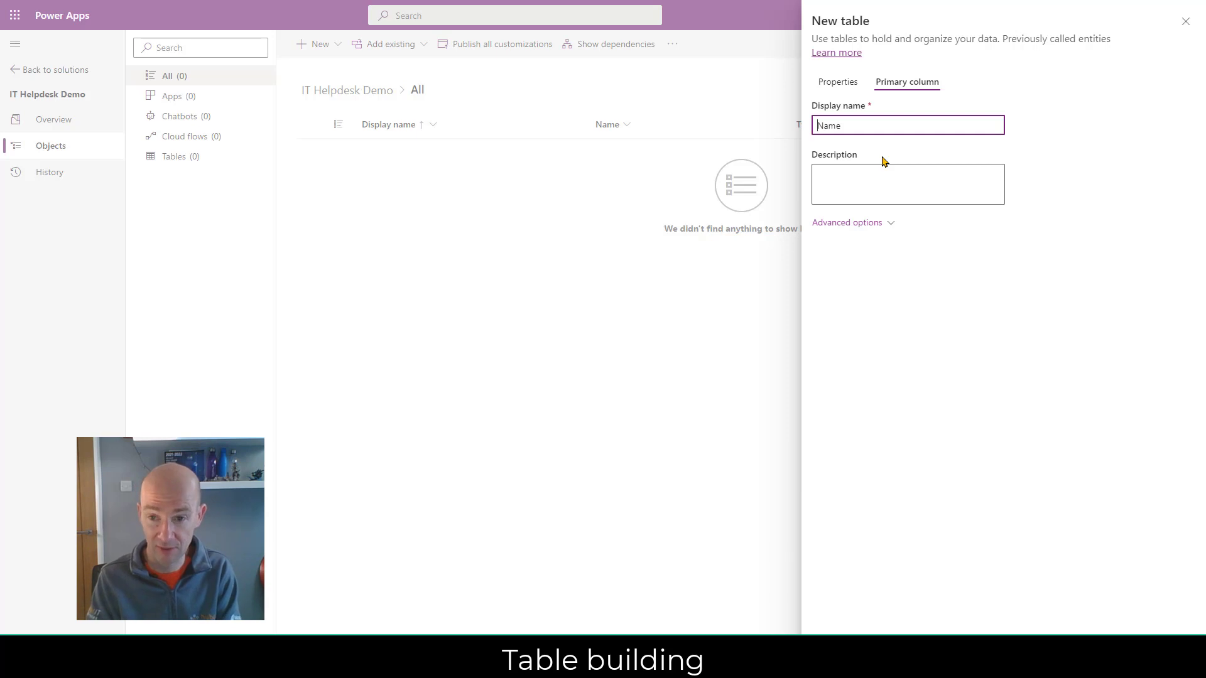
key("Home")
type("IT")
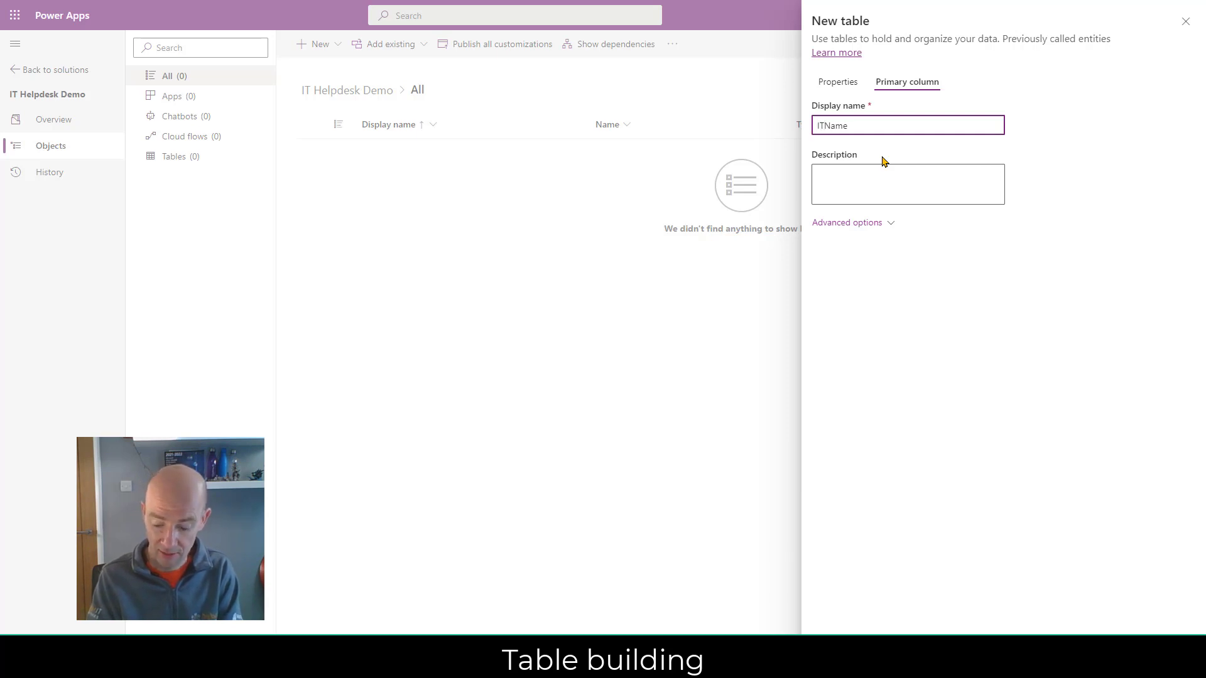
key("End")
type("Reu")
key("BackSpace")
key("BackSpace")
key("BackSpace")
key("BackSpace")
key("BackSpace")
key("BackSpace")
key("BackSpace")
key("BackSpace")
key("BackSpace")
key("BackSpace")
type("IT")
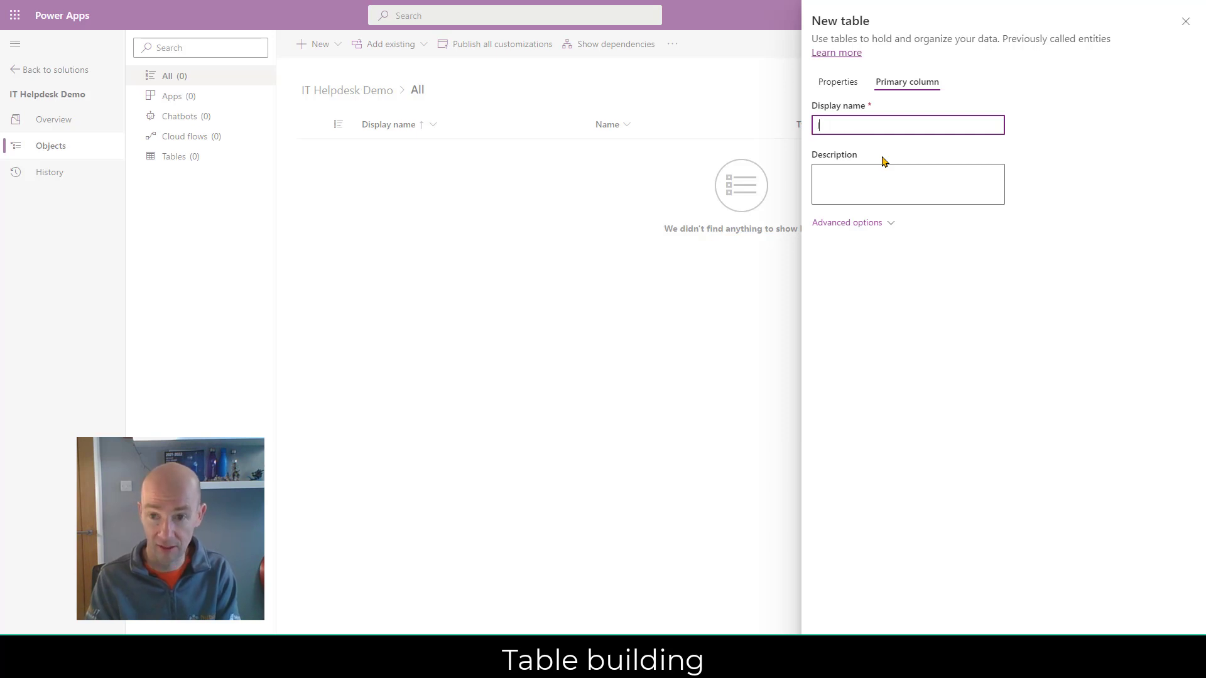
key("Home")
type("Request Name")
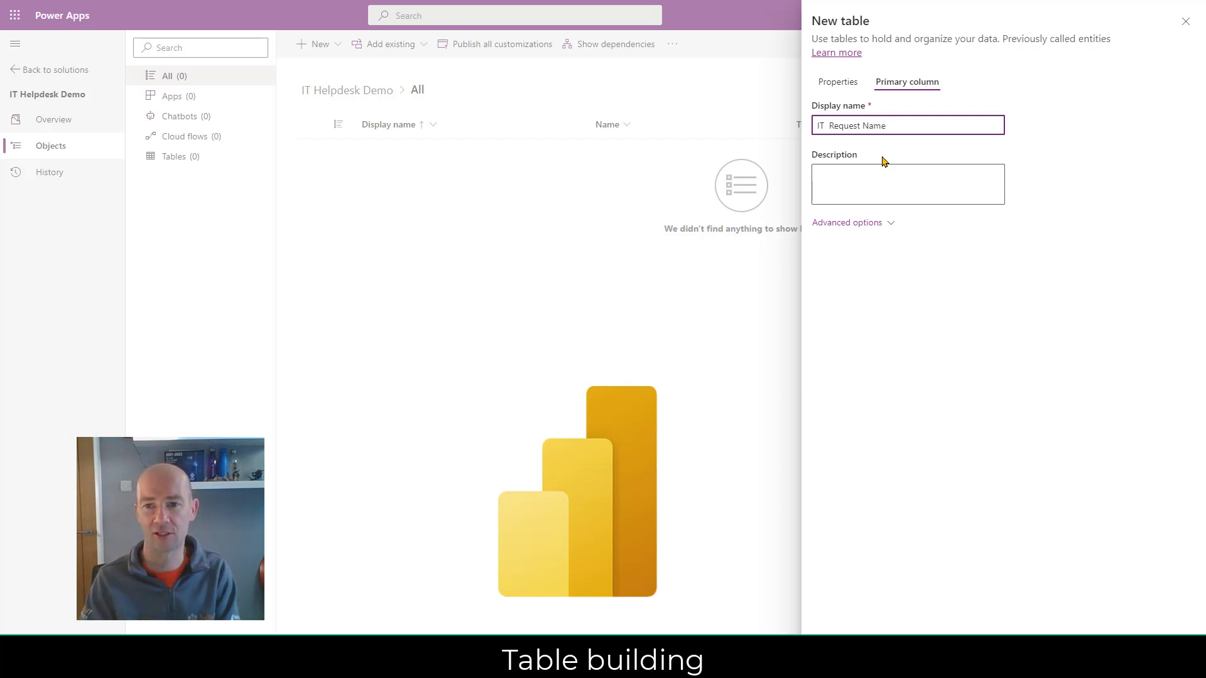
left_click(829, 126)
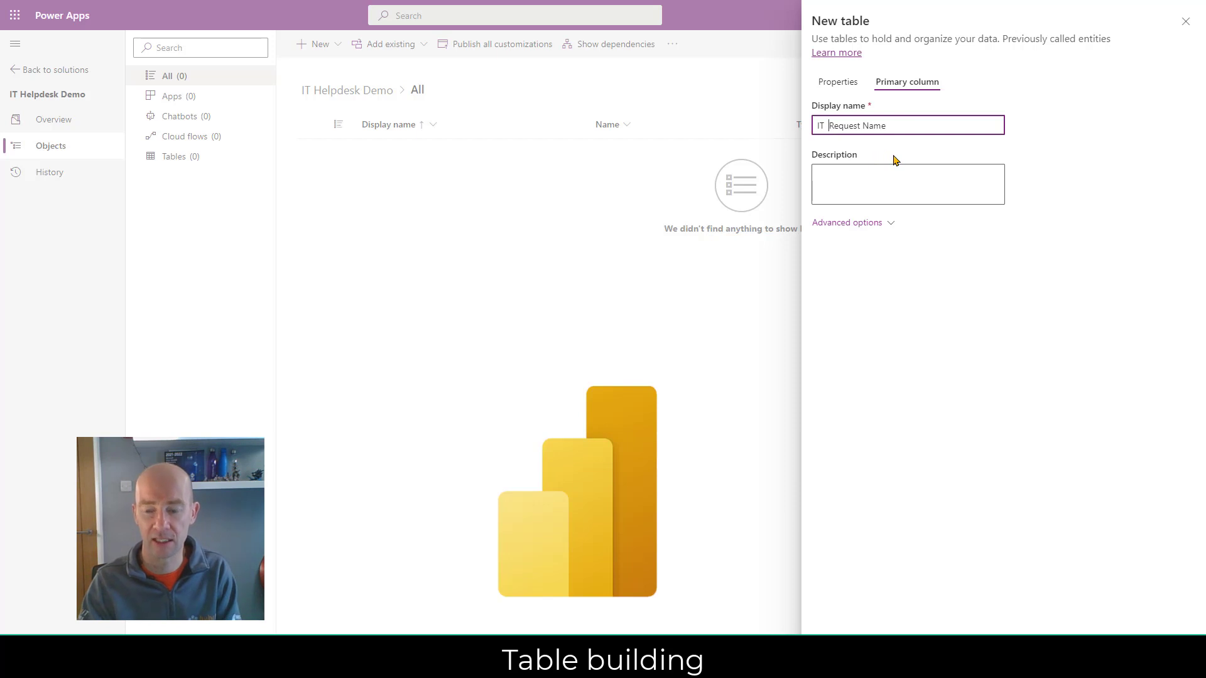
key("BackSpace")
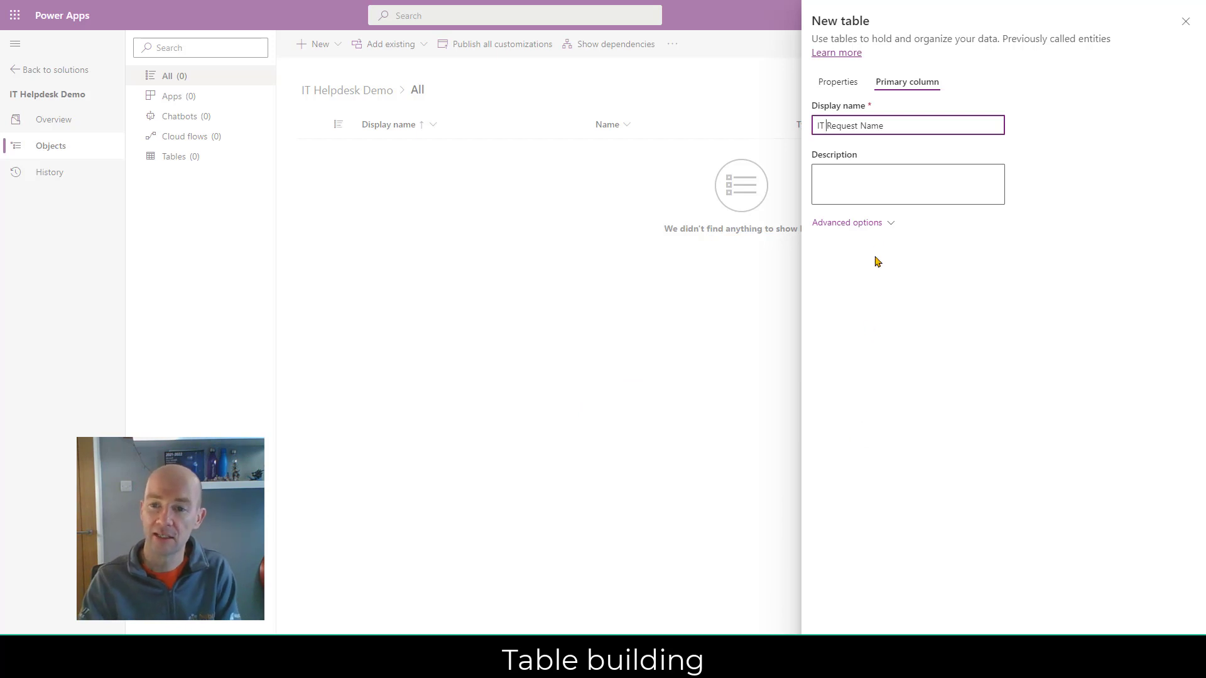
left_click(878, 223)
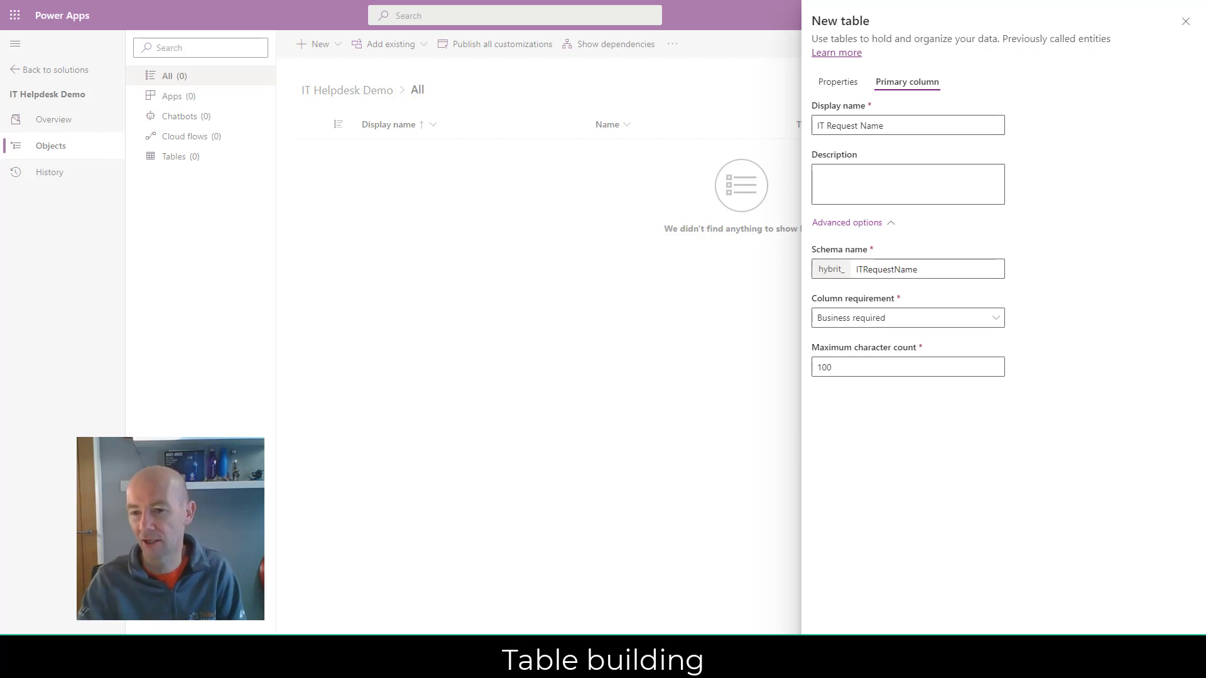
left_click(831, 656)
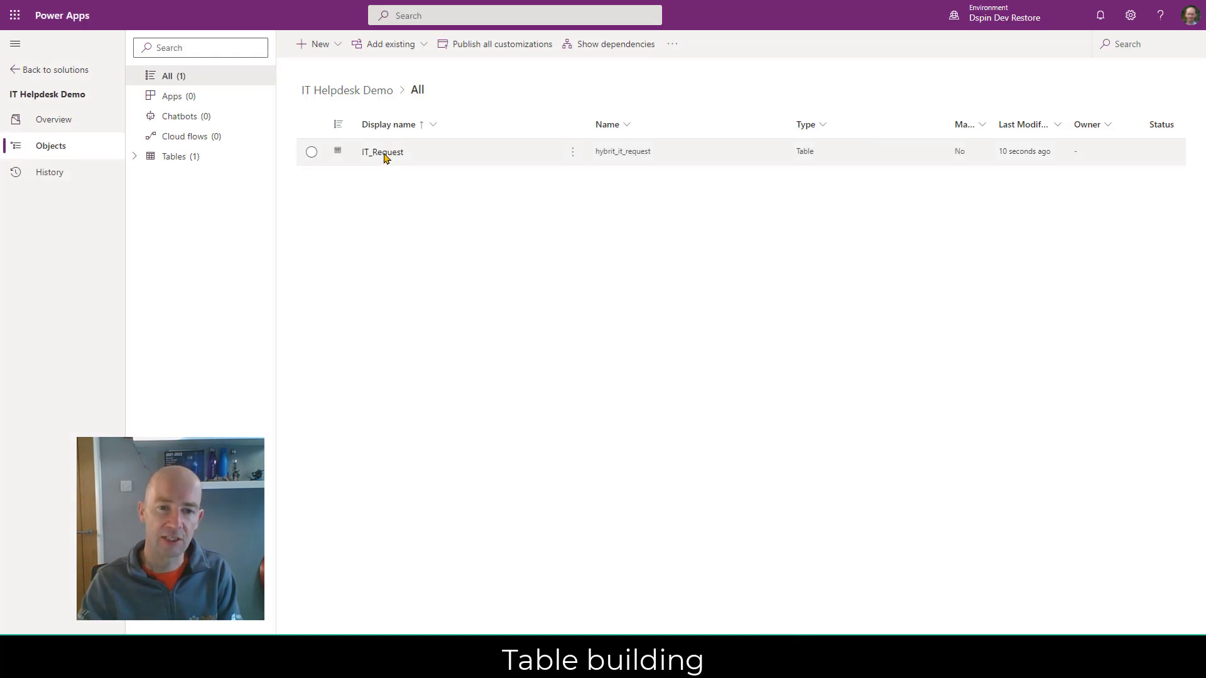
Open the IT_Request table and filter its column list to Custom columns only.
left_click(382, 154)
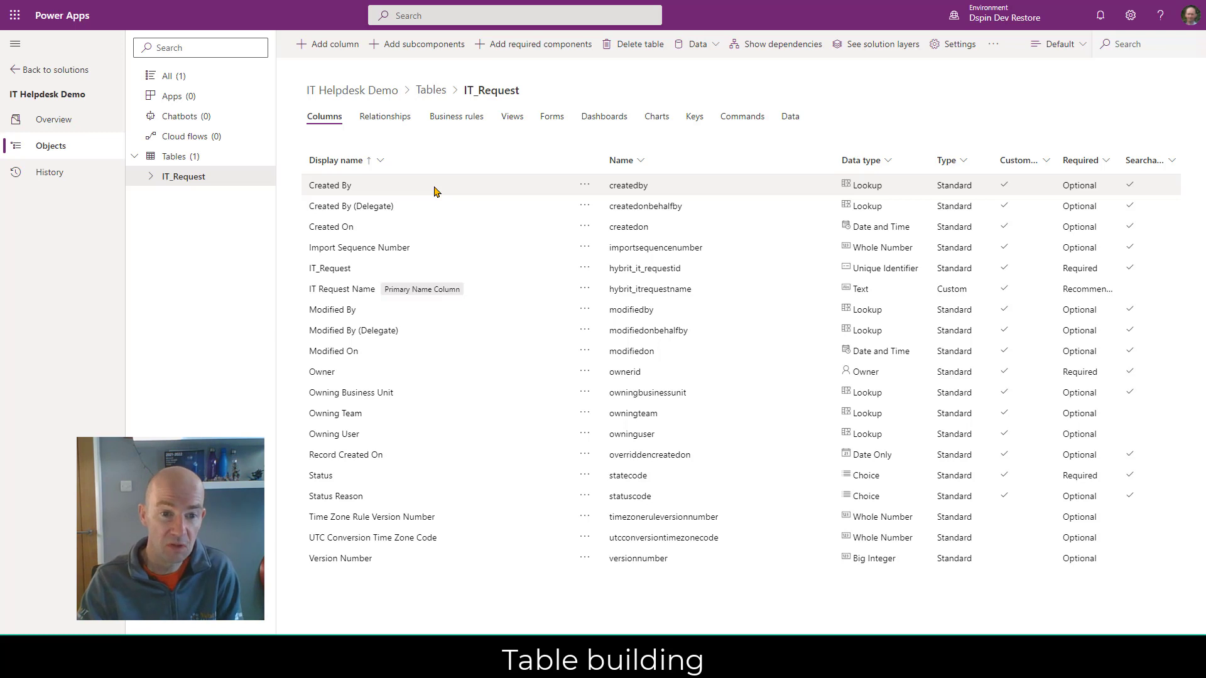
left_click(1066, 46)
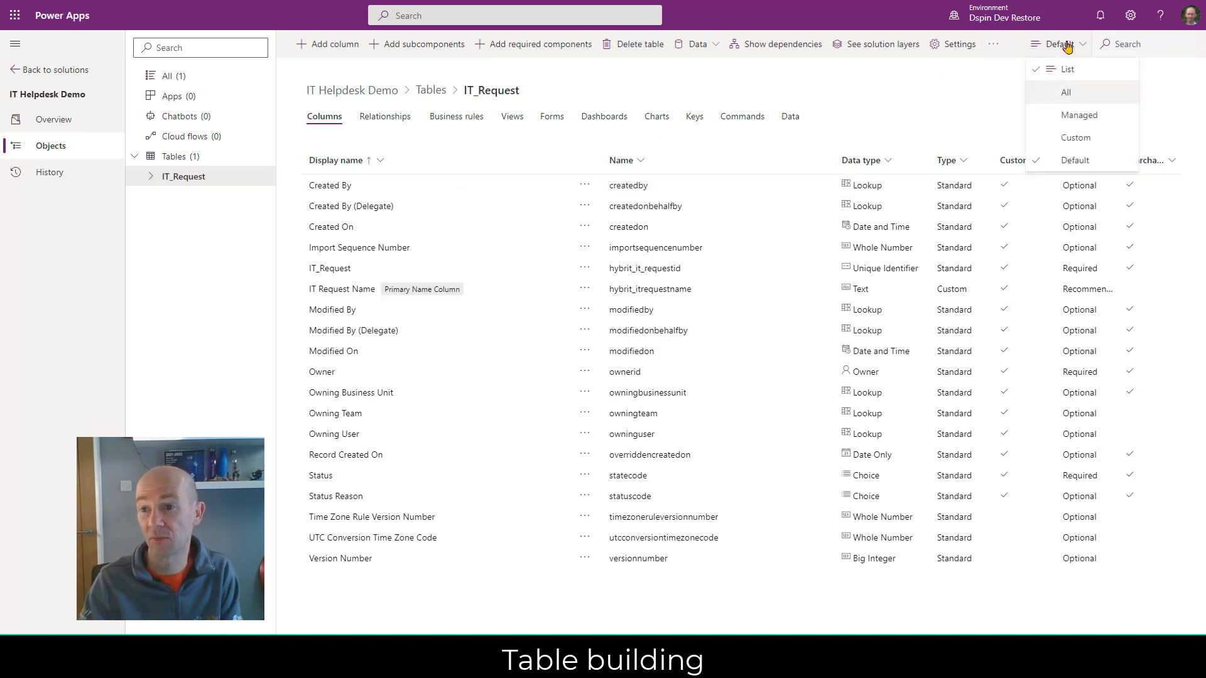
left_click(1094, 140)
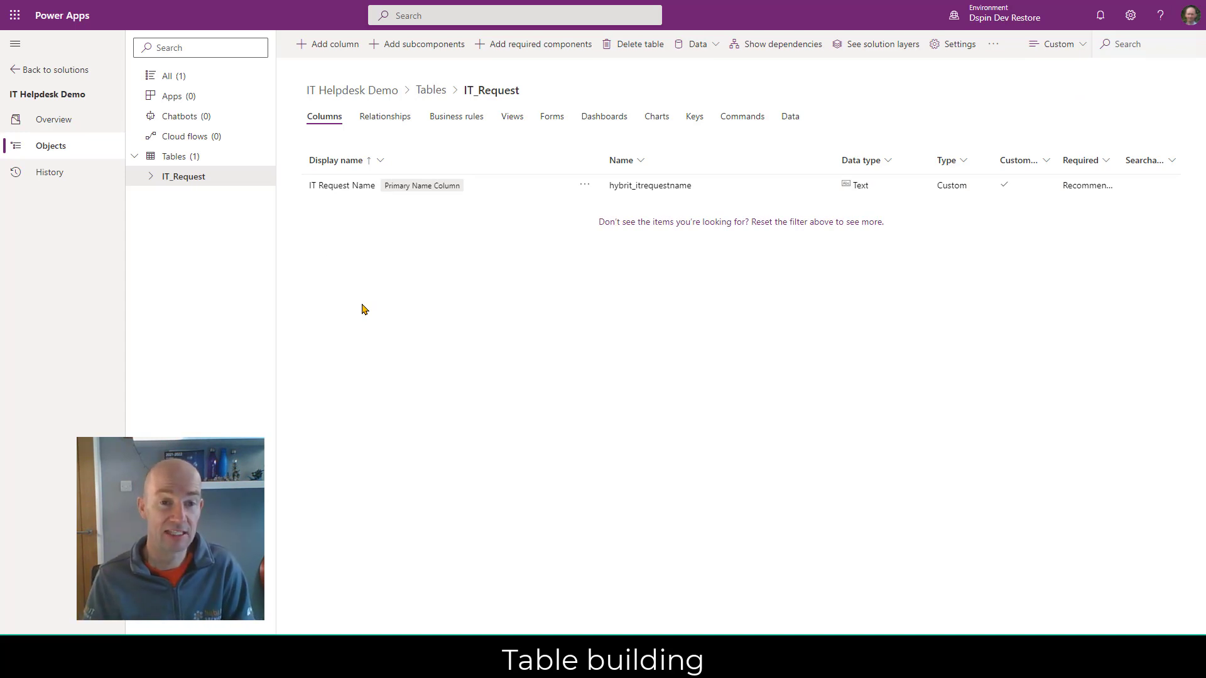
Add a required text column named "RequestDetail" to the IT_Request table.
left_click(330, 49)
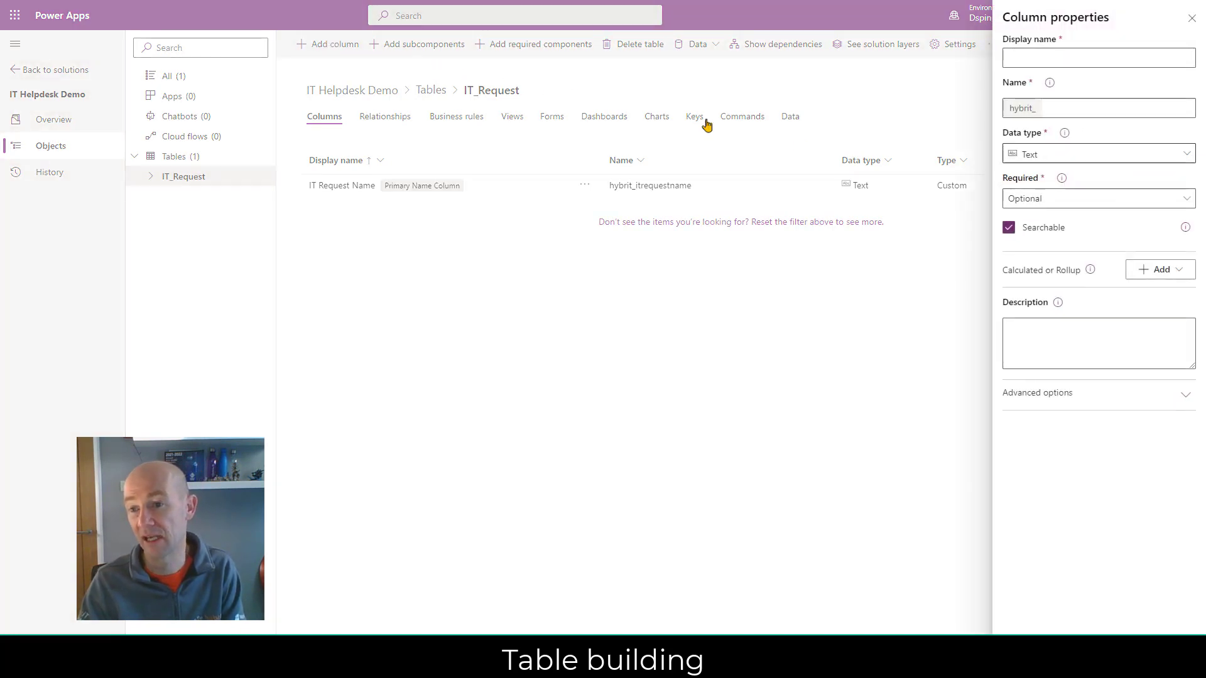
left_click(1085, 201)
left_click(1040, 264)
left_click(1047, 59)
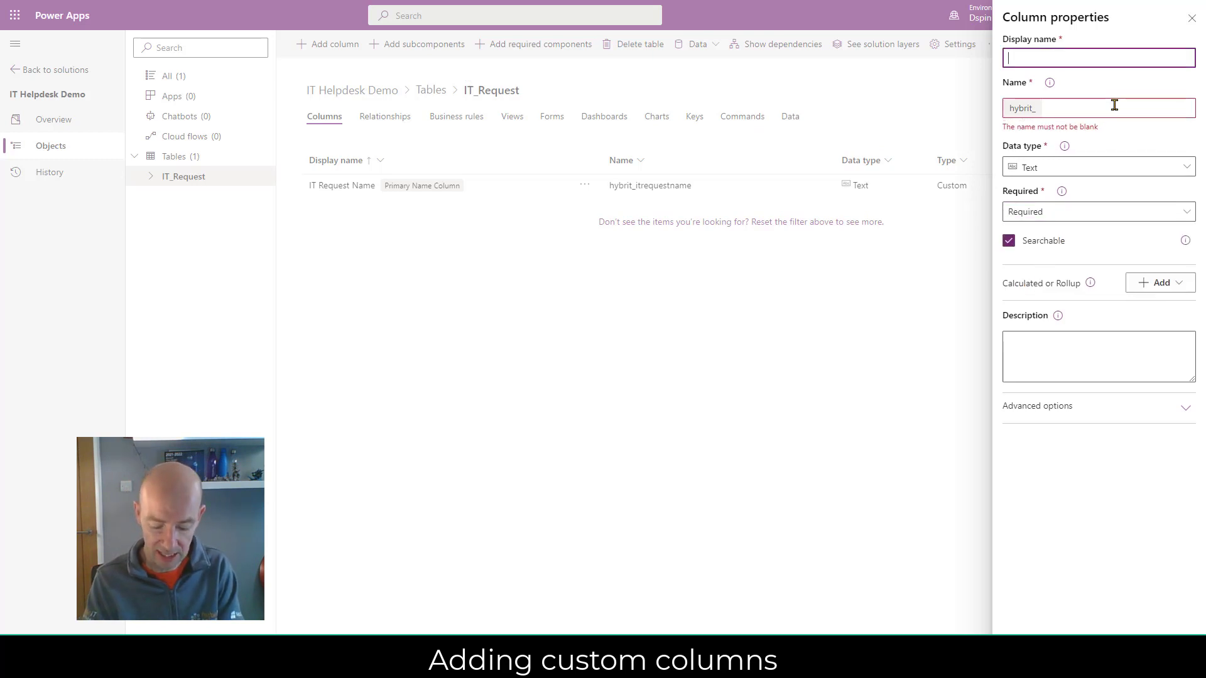
type("Required")
key("BackSpace")
key("BackSpace")
key("BackSpace")
key("BackSpace")
type("est")
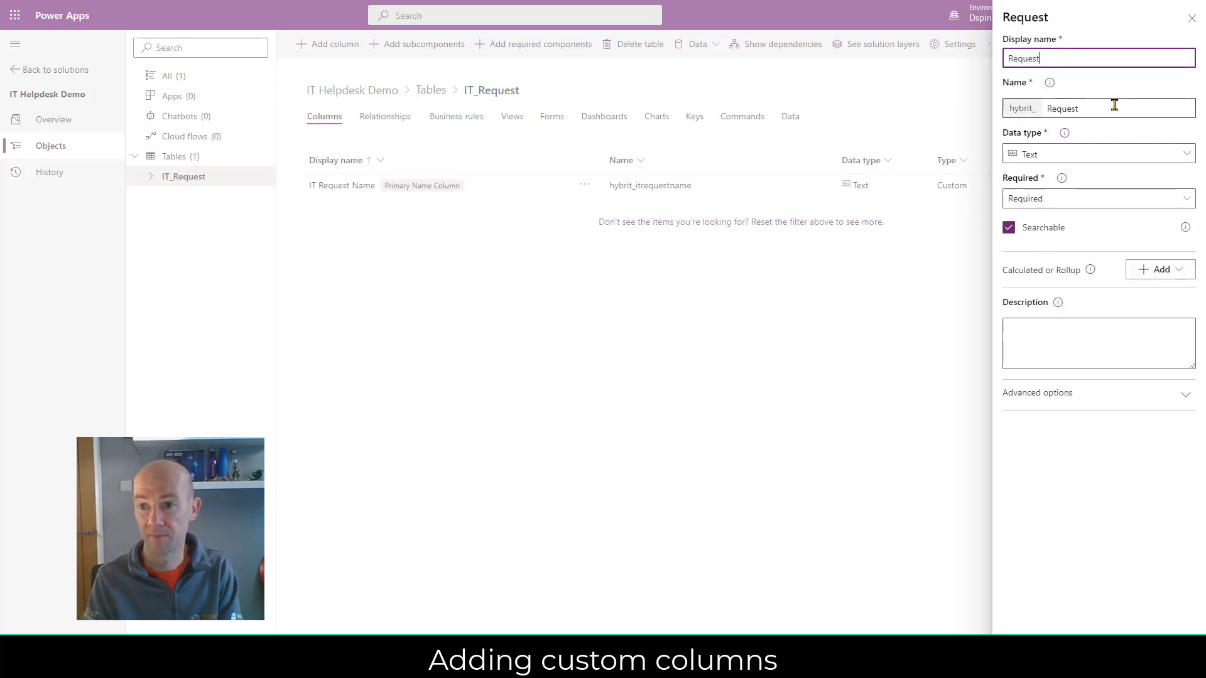
type("Detail")
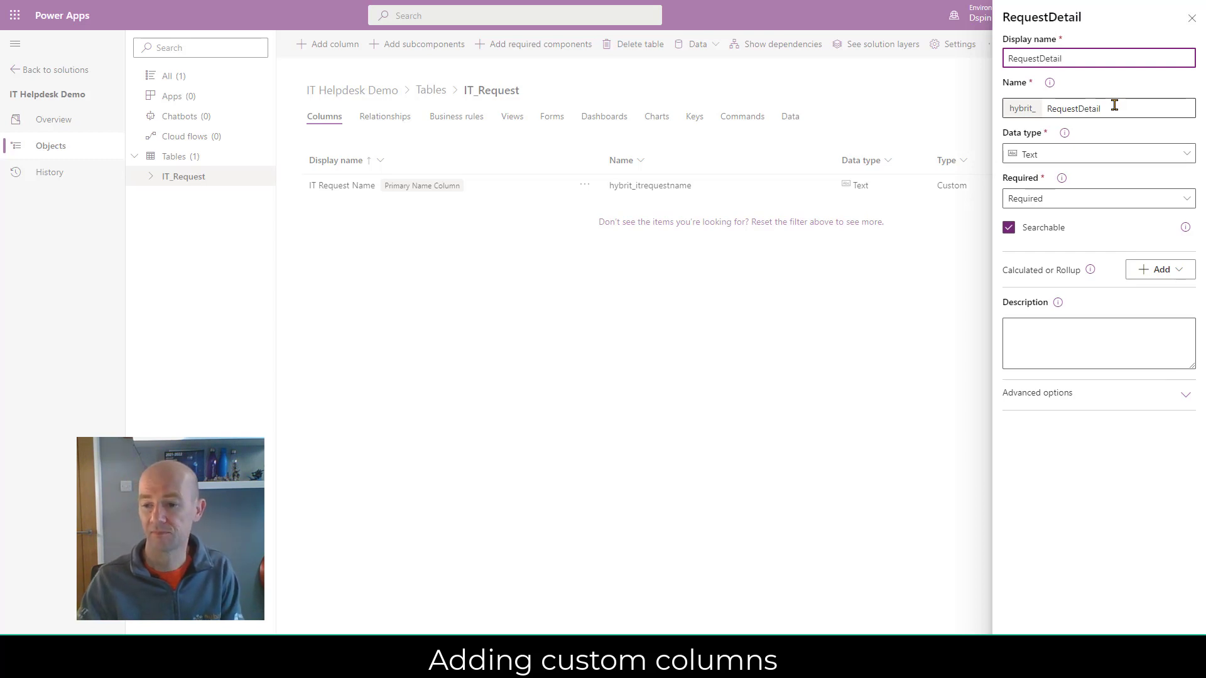
left_click(1030, 654)
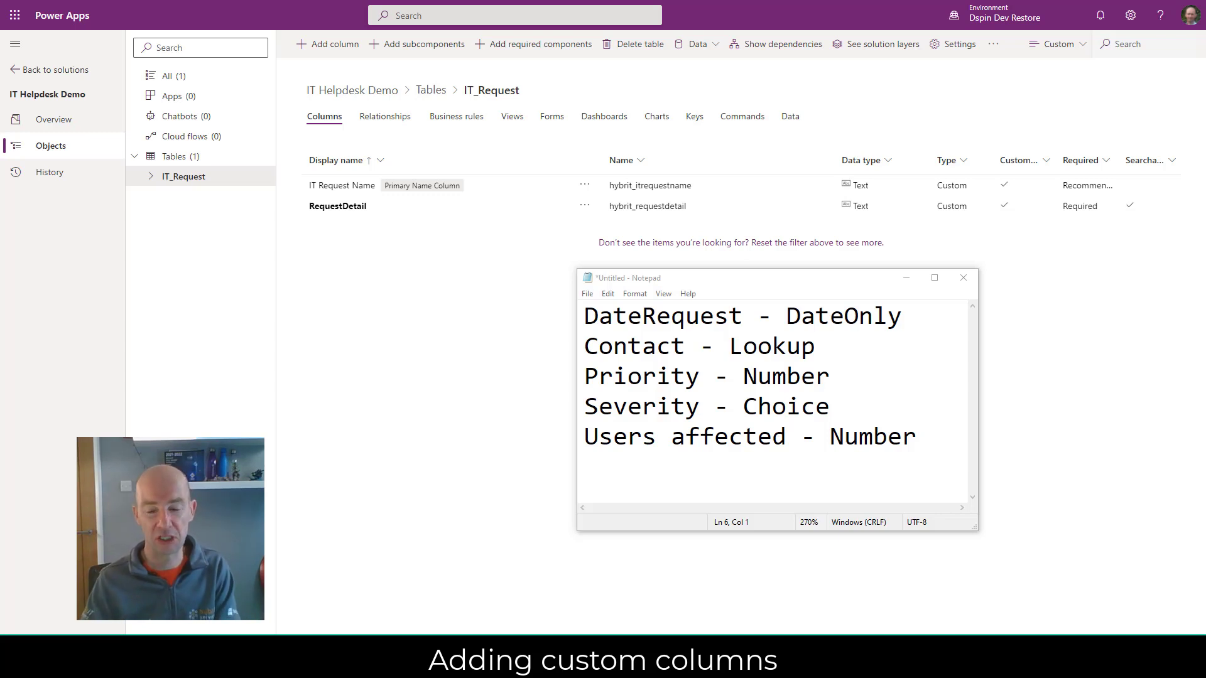
Add a column named "DateRequest" with the Date Only data type to the IT_Request table.
left_click(339, 45)
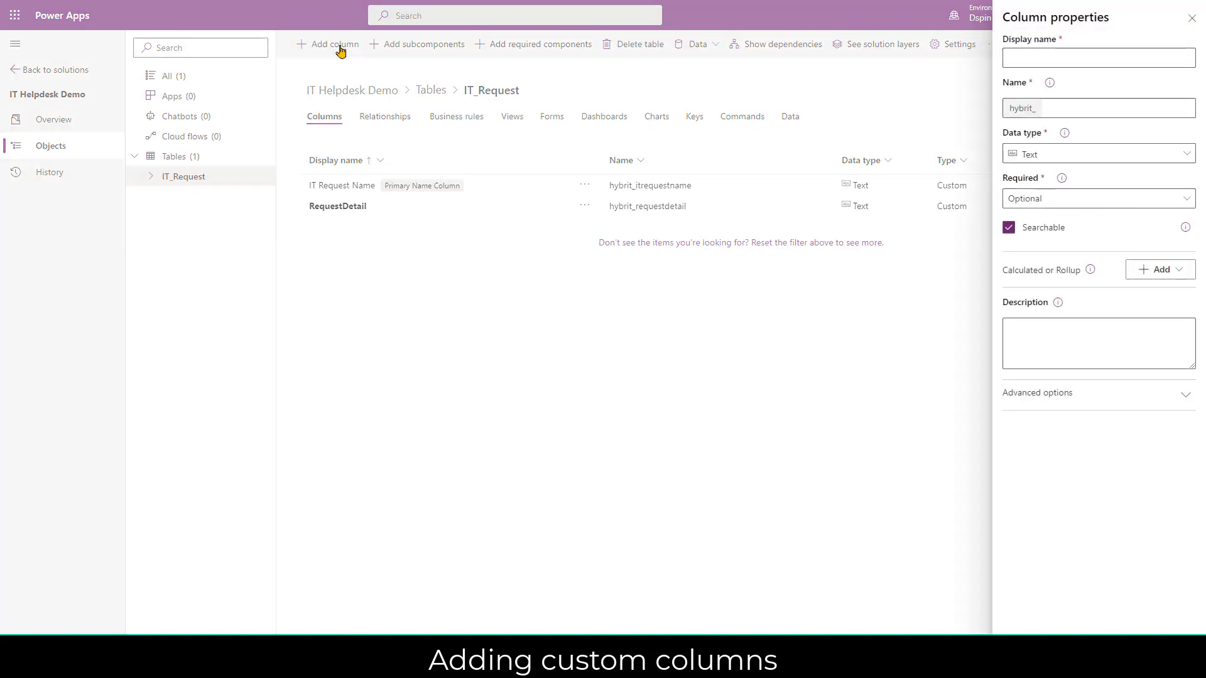
type("DateRequest")
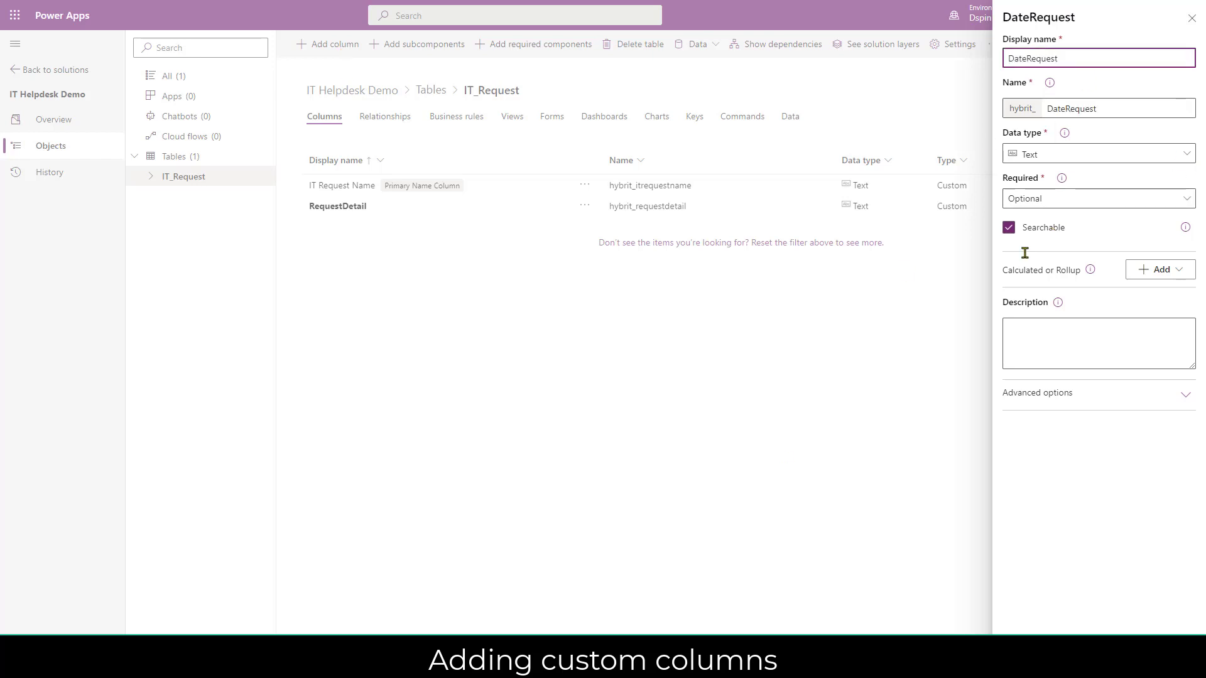
left_click(1075, 157)
left_click(873, 414)
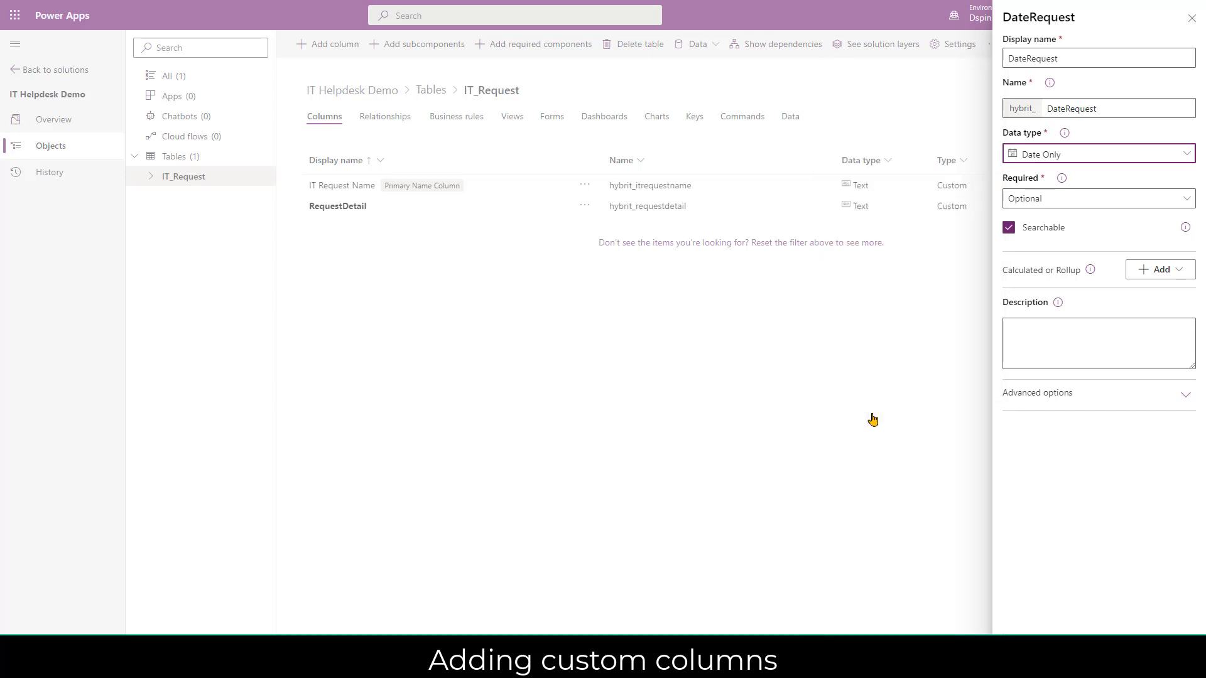
Add a Whole Number column named "Priority" to the IT_Request table with minimum value 1 and maximum value 4.
left_click(333, 45)
left_click(1027, 55)
type("Priority")
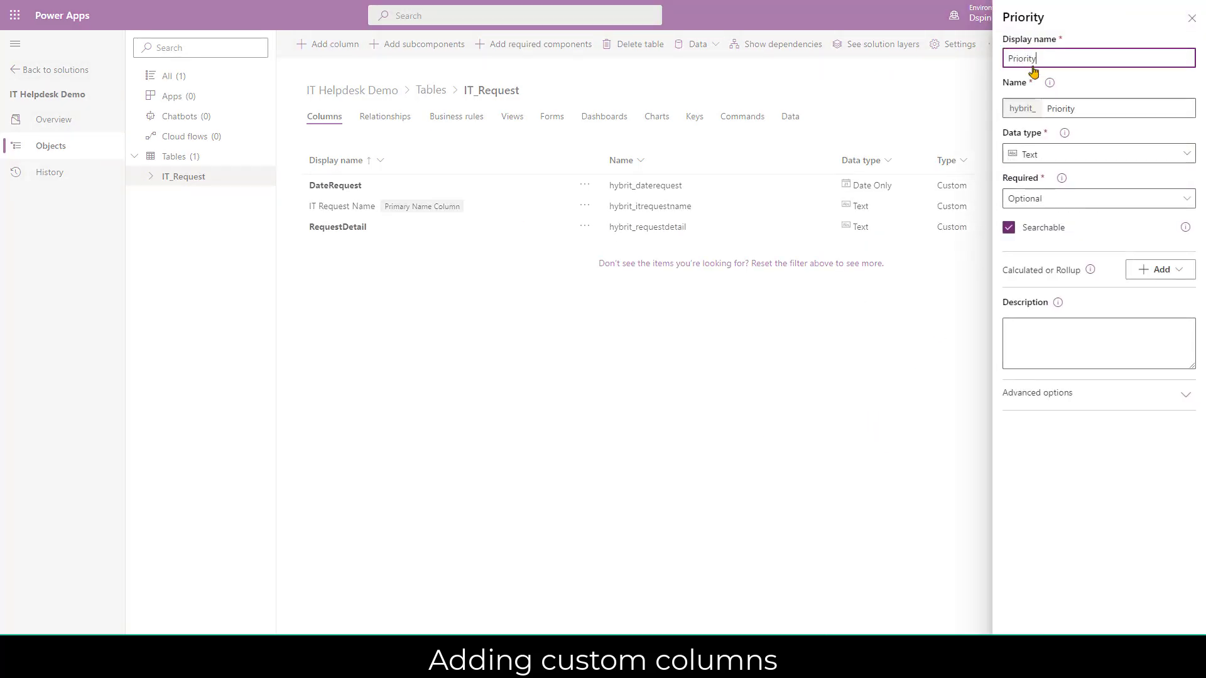
left_click(1078, 157)
left_click(906, 281)
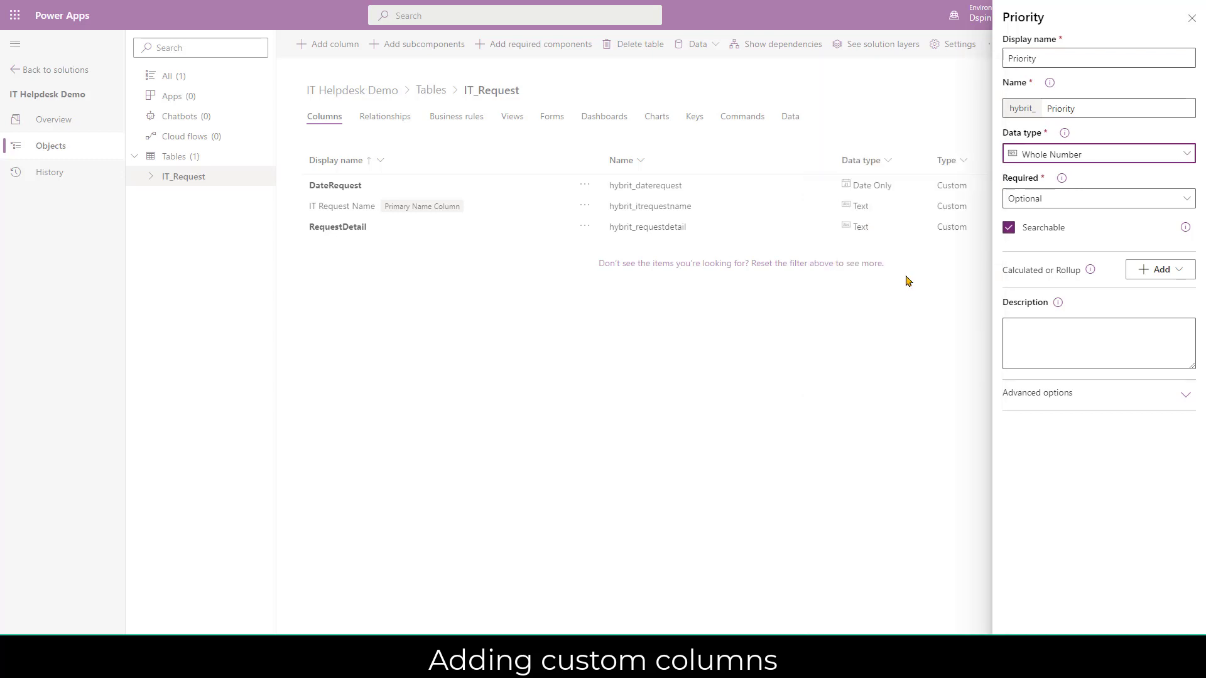
left_click(1179, 396)
left_click_drag(1088, 588, 933, 601)
type("1")
left_click_drag(1086, 629, 946, 630)
type("4")
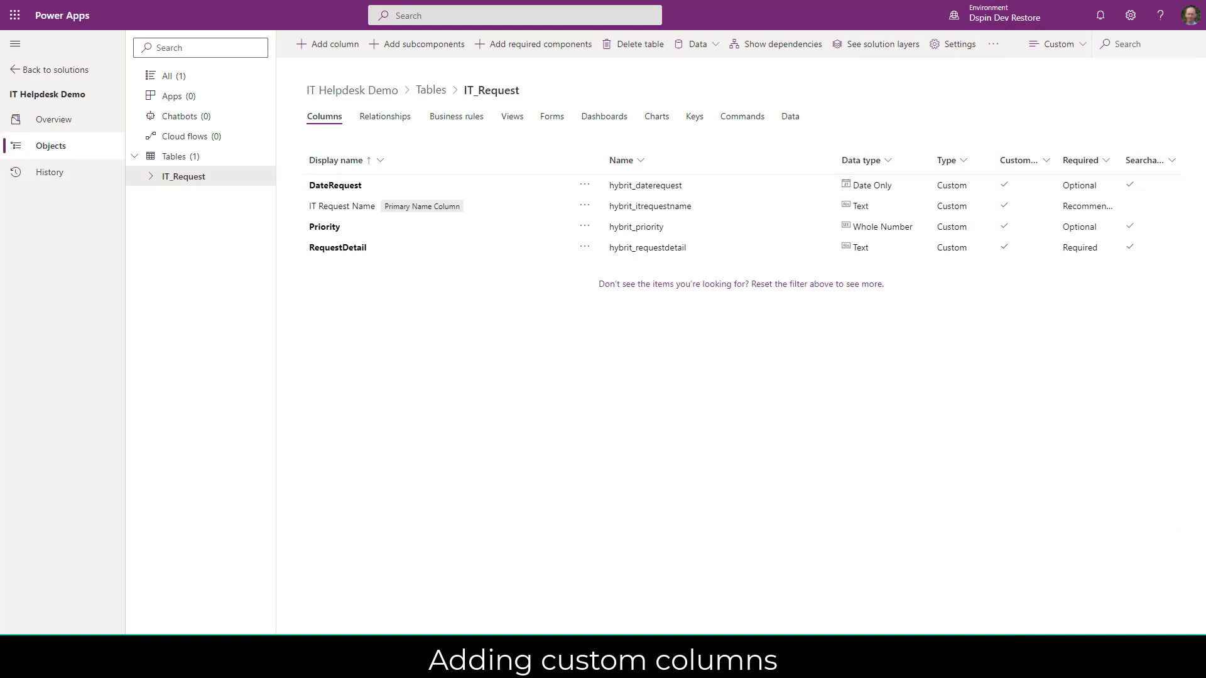
Add a Whole Number column named "Users affected" with minimum value 1 and maximum value 10000.
left_click(327, 43)
type("Users affected")
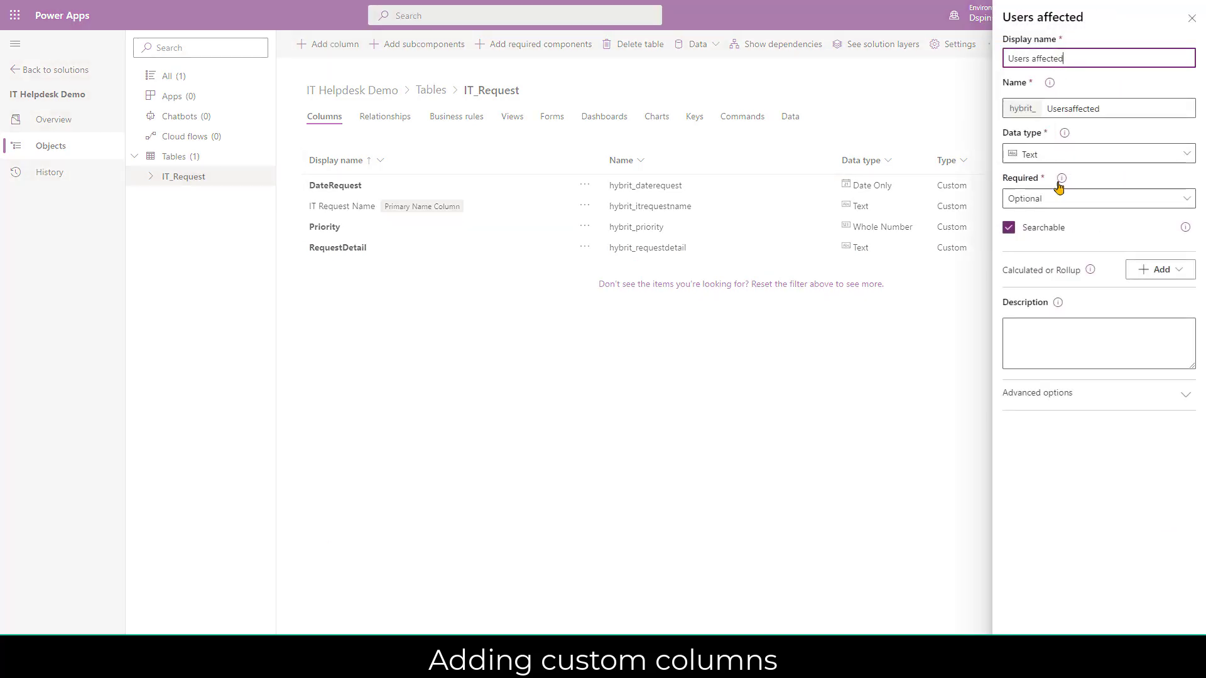
left_click(1061, 393)
left_click(1093, 154)
left_click(896, 279)
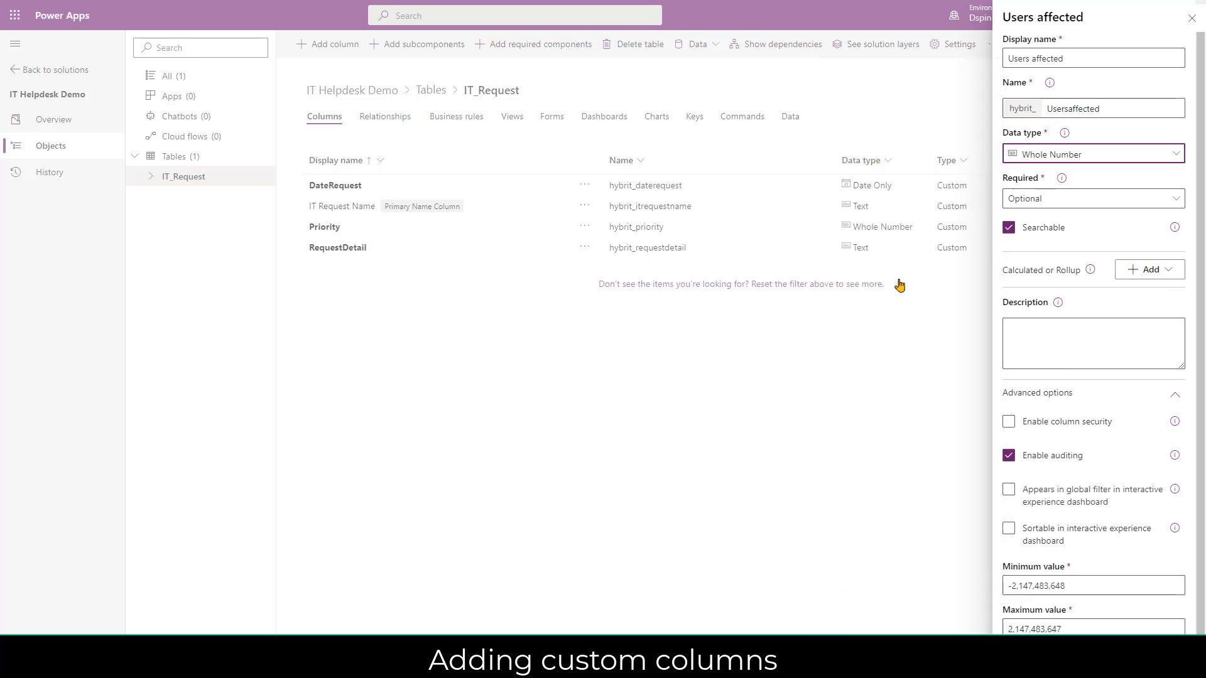
type("1")
left_click_drag(1076, 629, 963, 627)
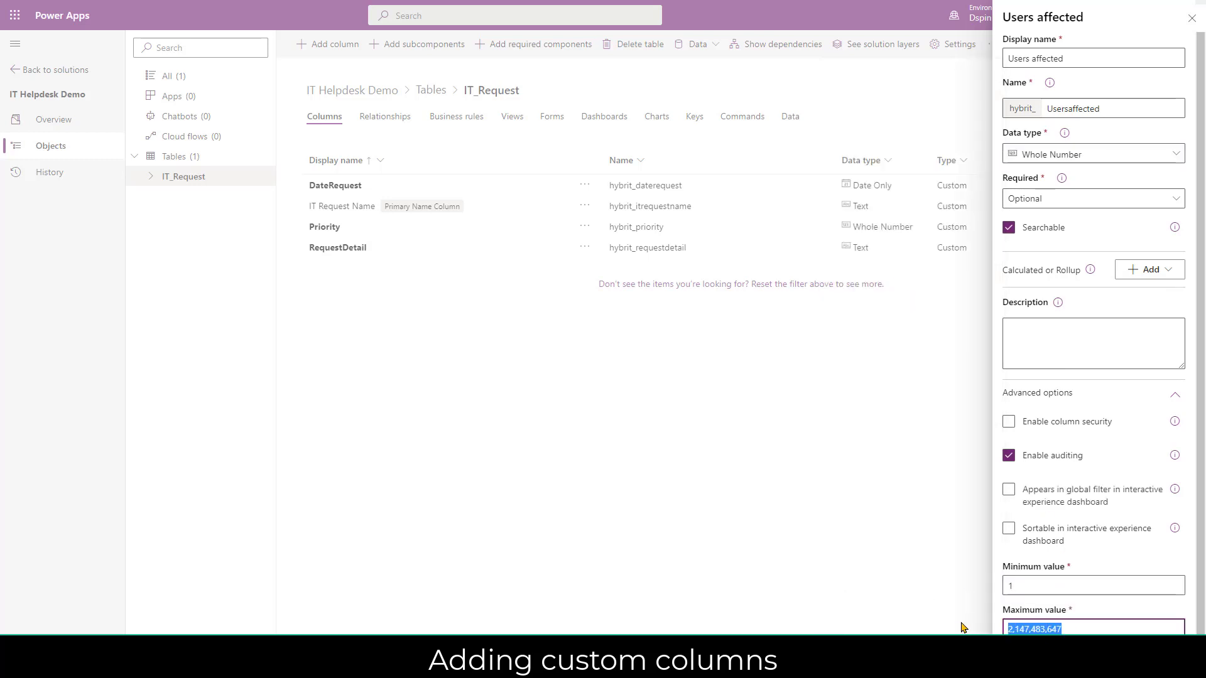
type("10000")
left_click(1030, 657)
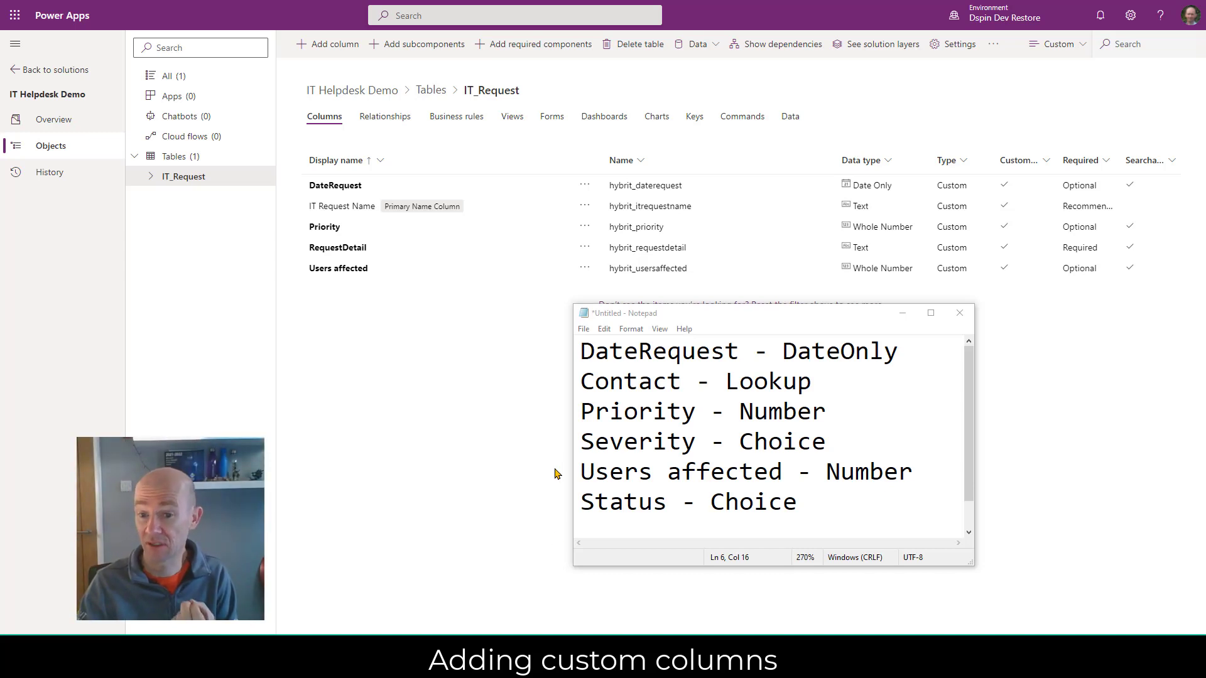
Start a new column named "Severity" in the IT_Request table with the Choice data type.
left_click(627, 444)
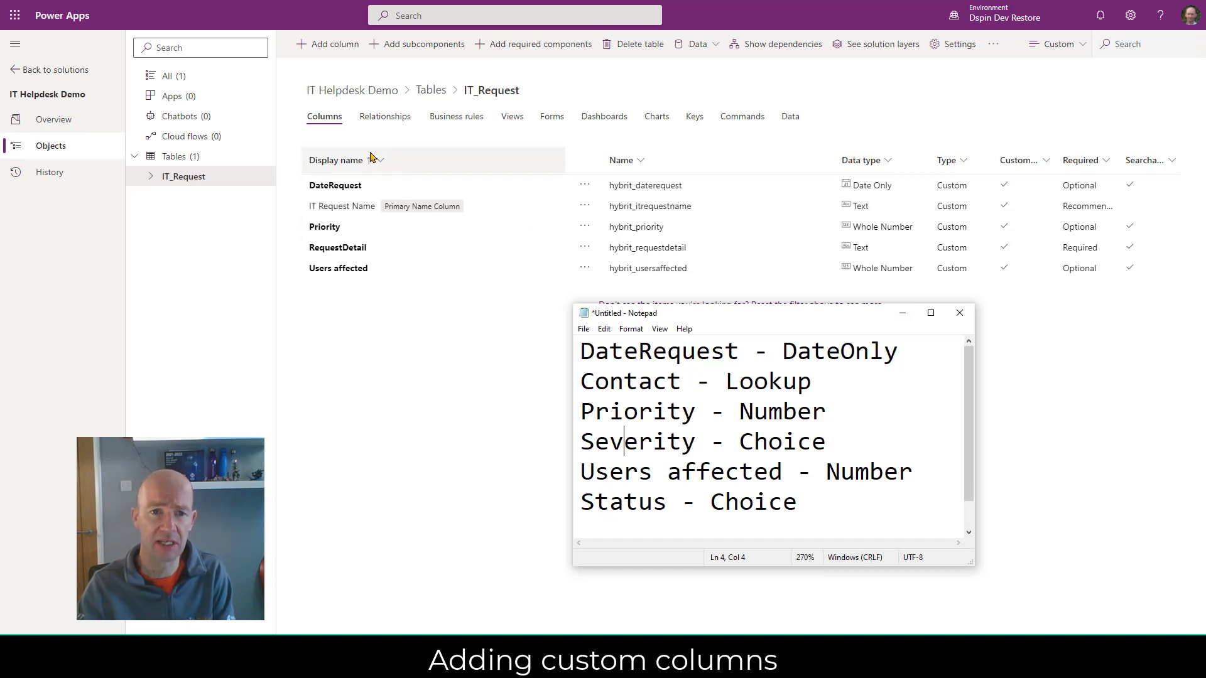
left_click(334, 46)
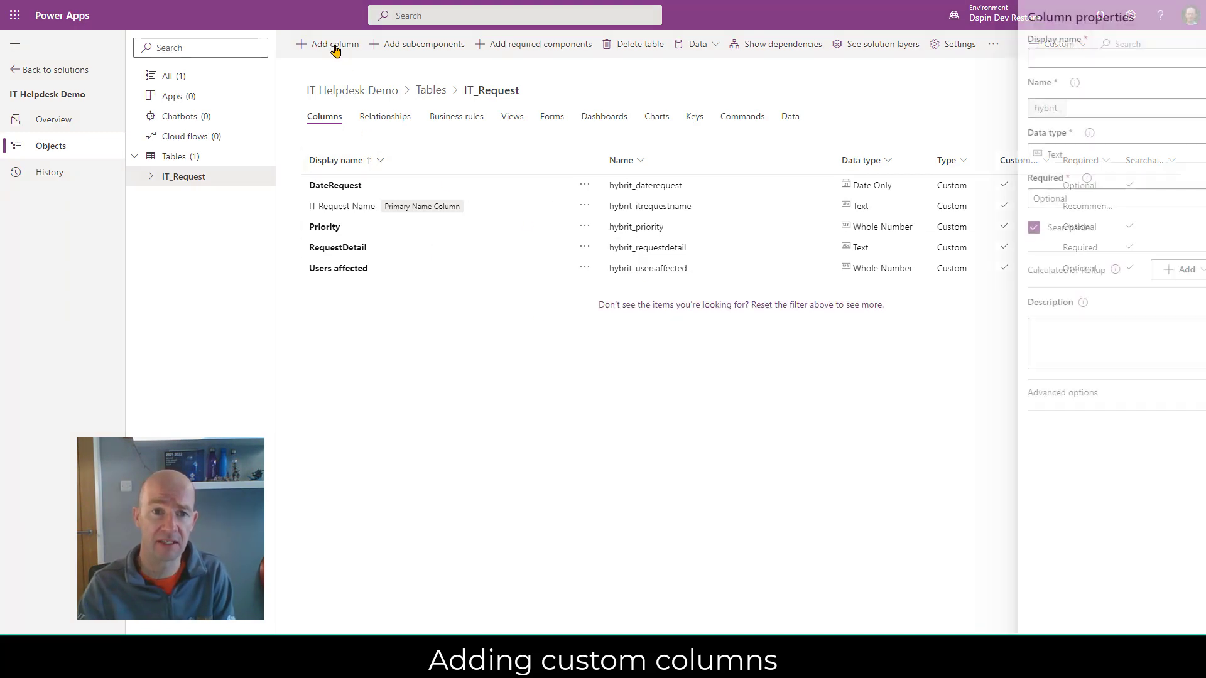
left_click(1073, 57)
type("Severity")
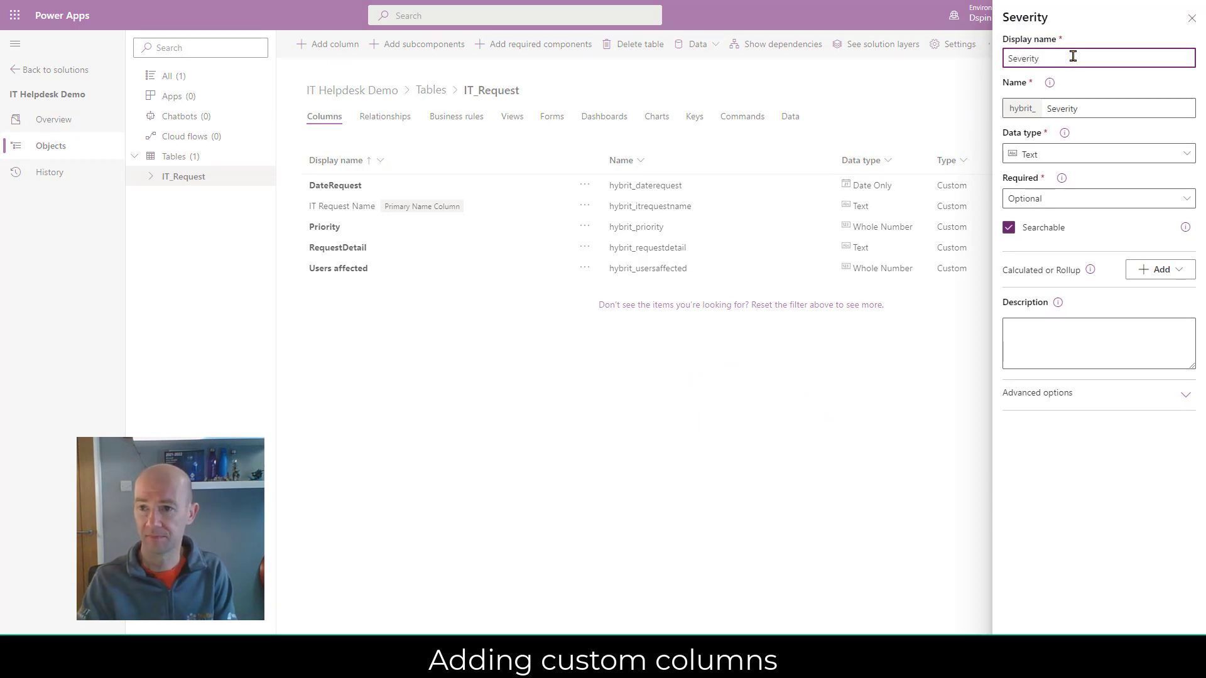
left_click(1096, 156)
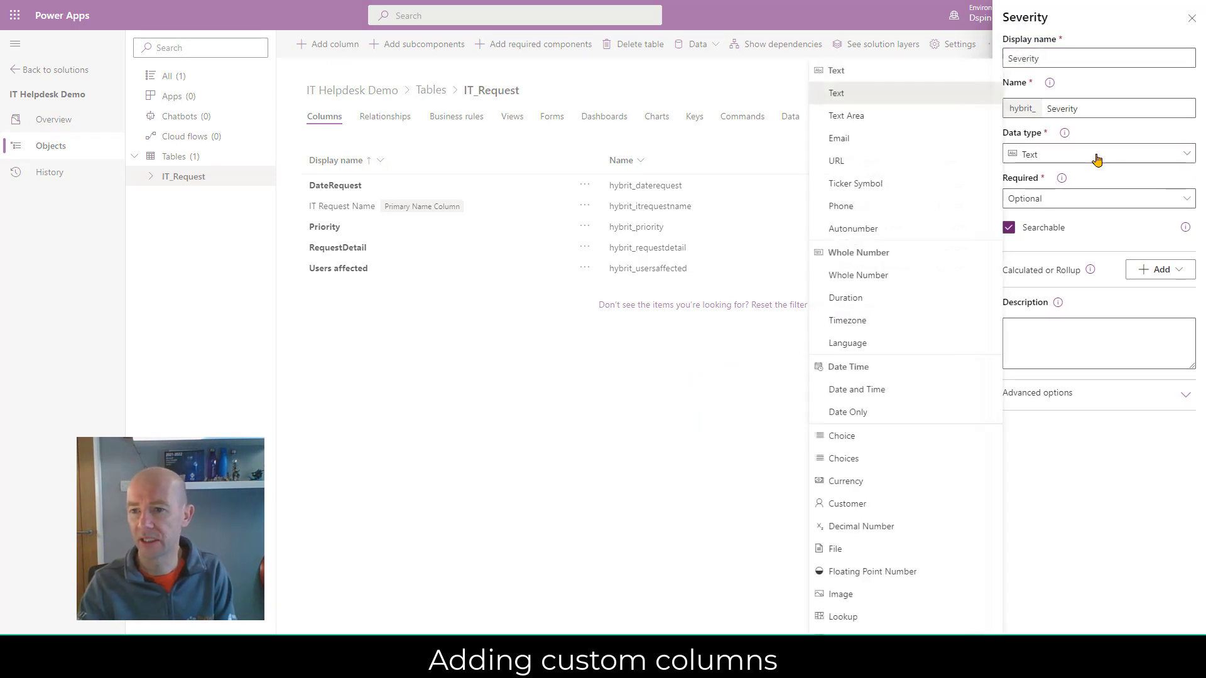
left_click(903, 440)
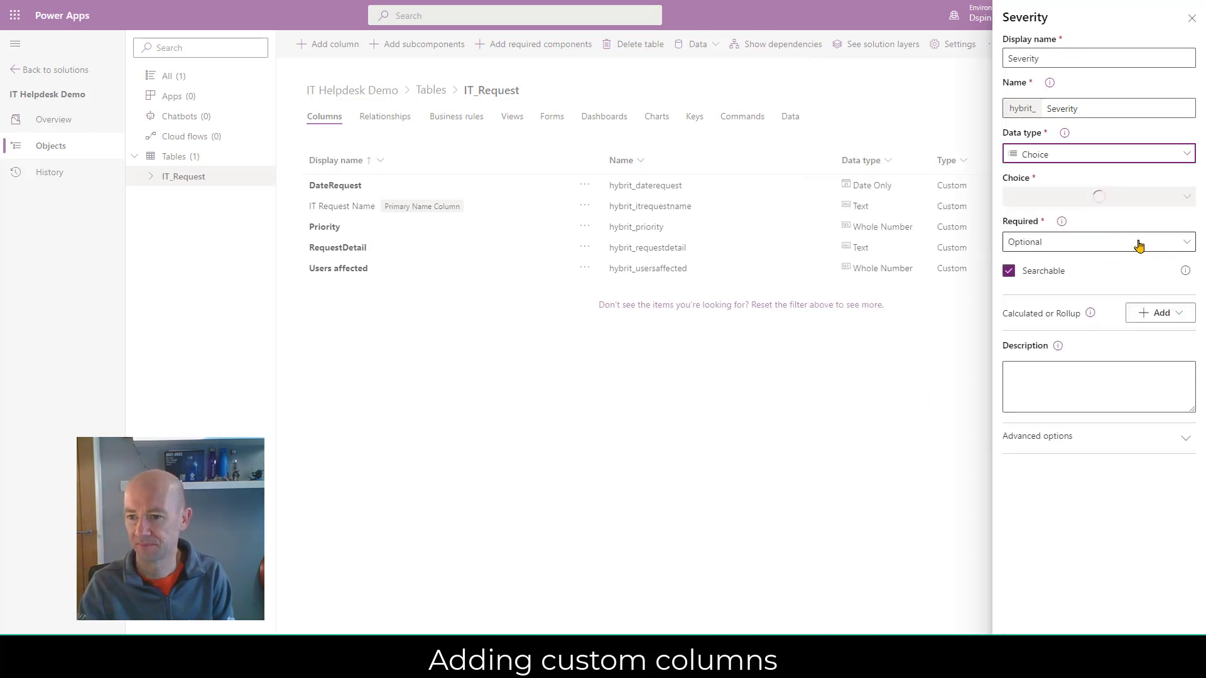
Create a new choice for Severity with the items Low, Medium and High, and save the column.
left_click(1102, 199)
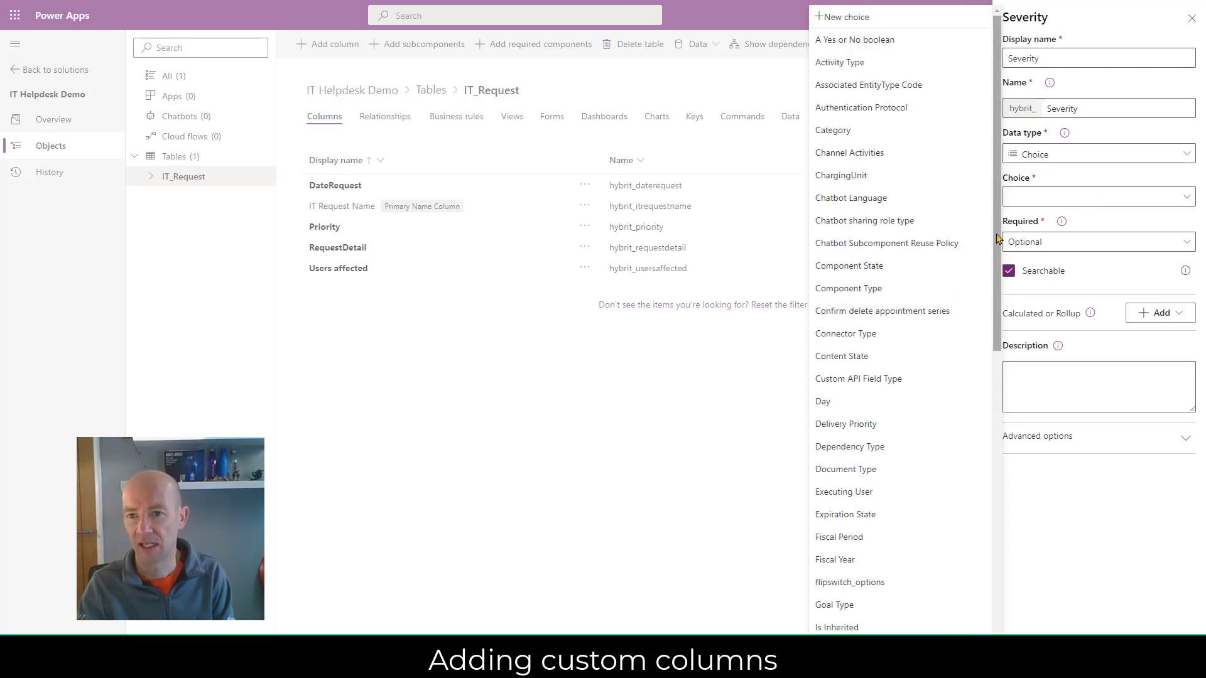
left_click(852, 17)
type("L")
left_click(1043, 193)
left_click(1076, 193)
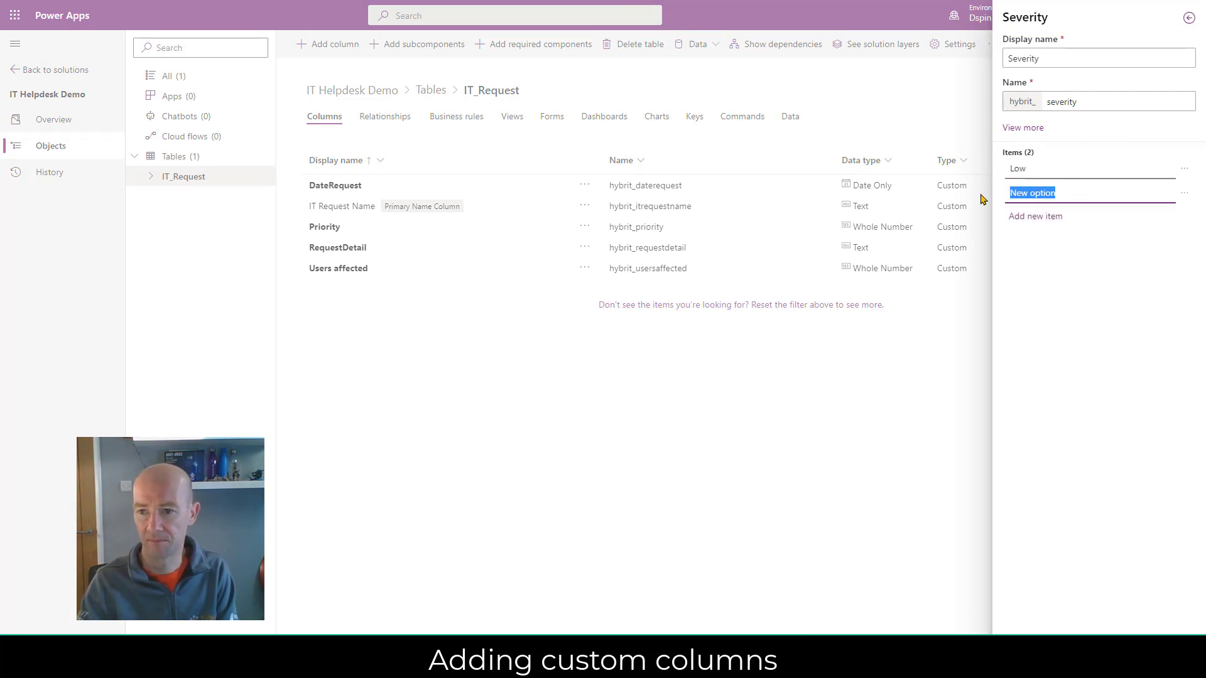
type("Medium")
left_click(1036, 218)
left_click(1034, 216)
type("High")
left_click(1026, 659)
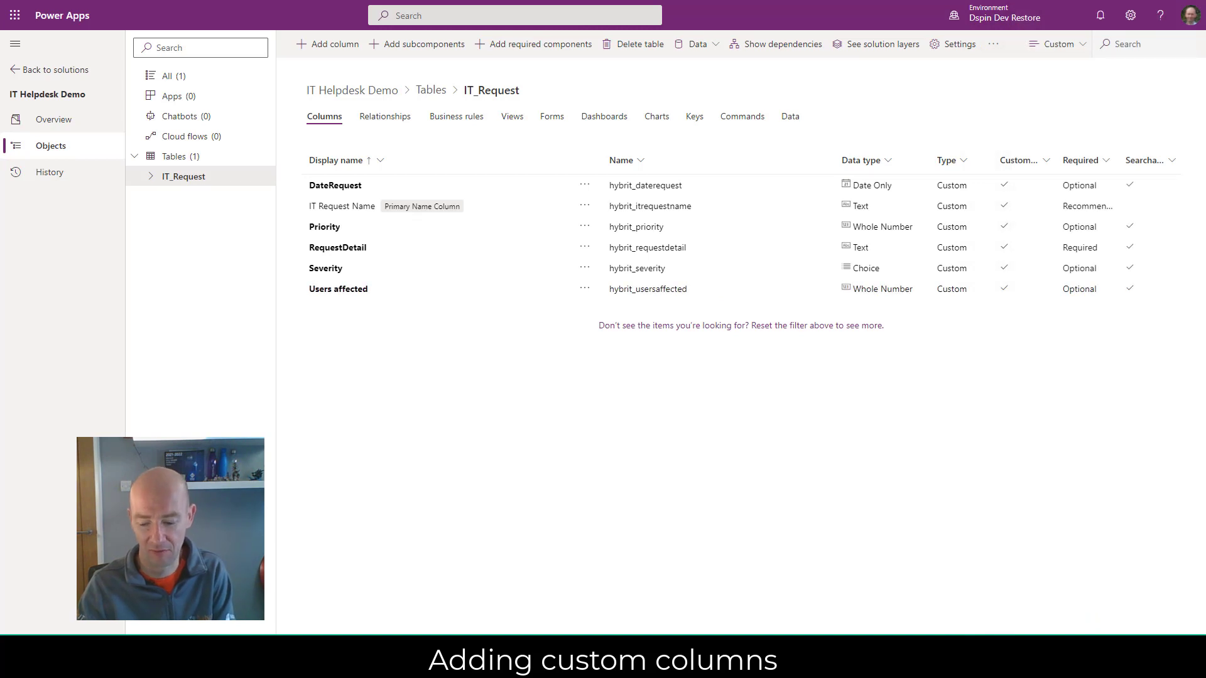
Check the planned column list in Notepad and start a new column named "Status" with the Choice data type.
key("alt+Tab")
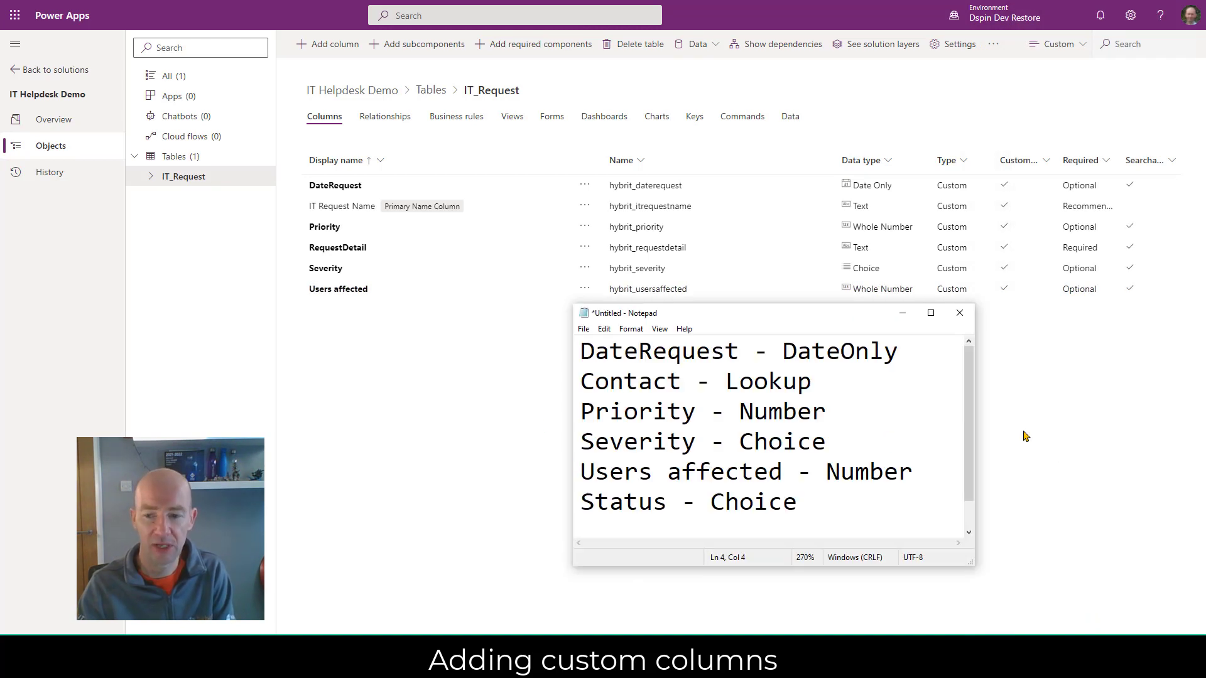
key("alt+Tab")
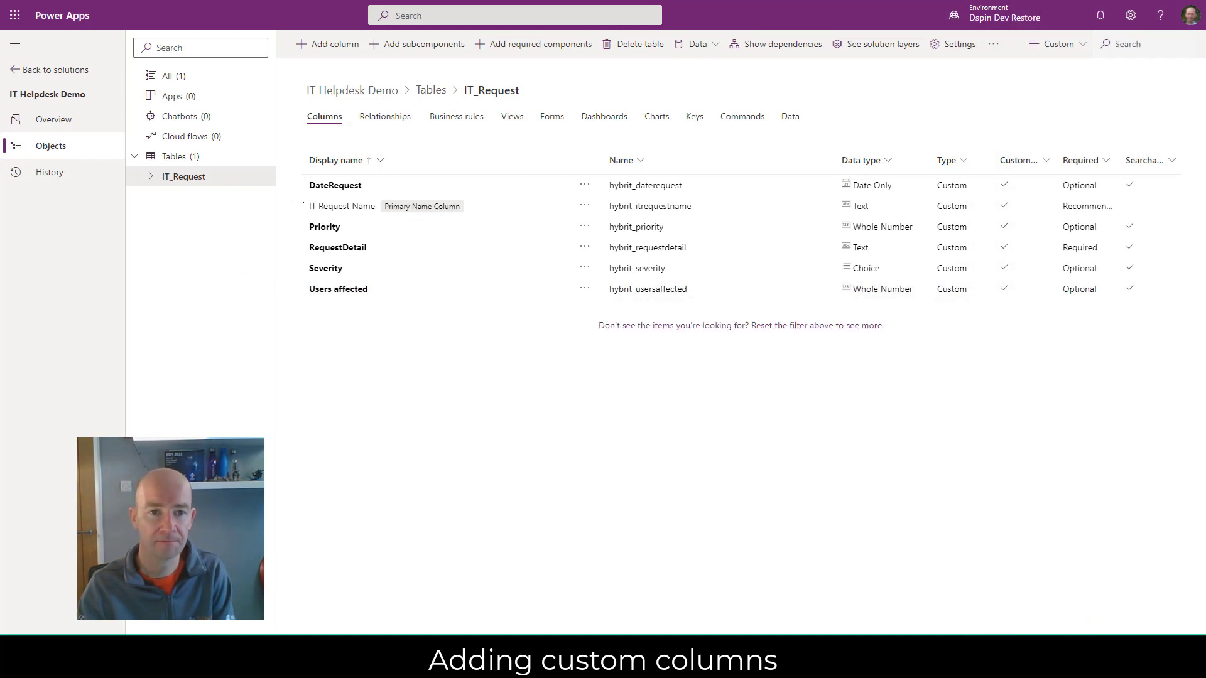
left_click(323, 43)
left_click(1011, 55)
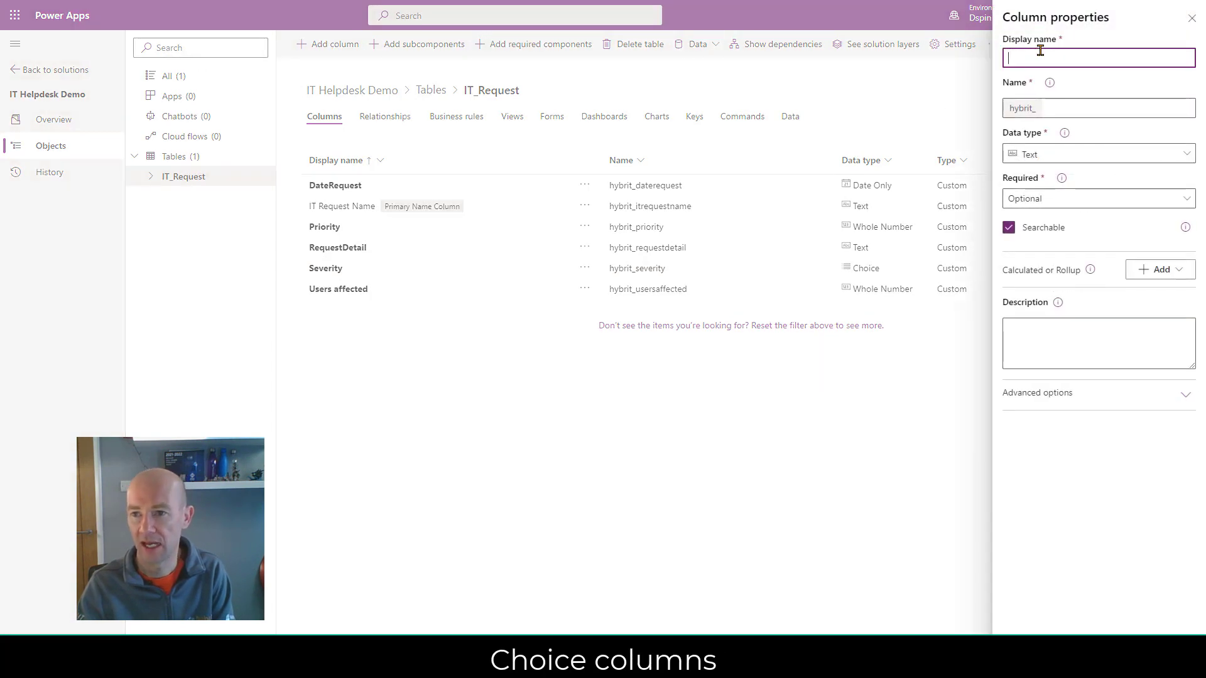
type("Status")
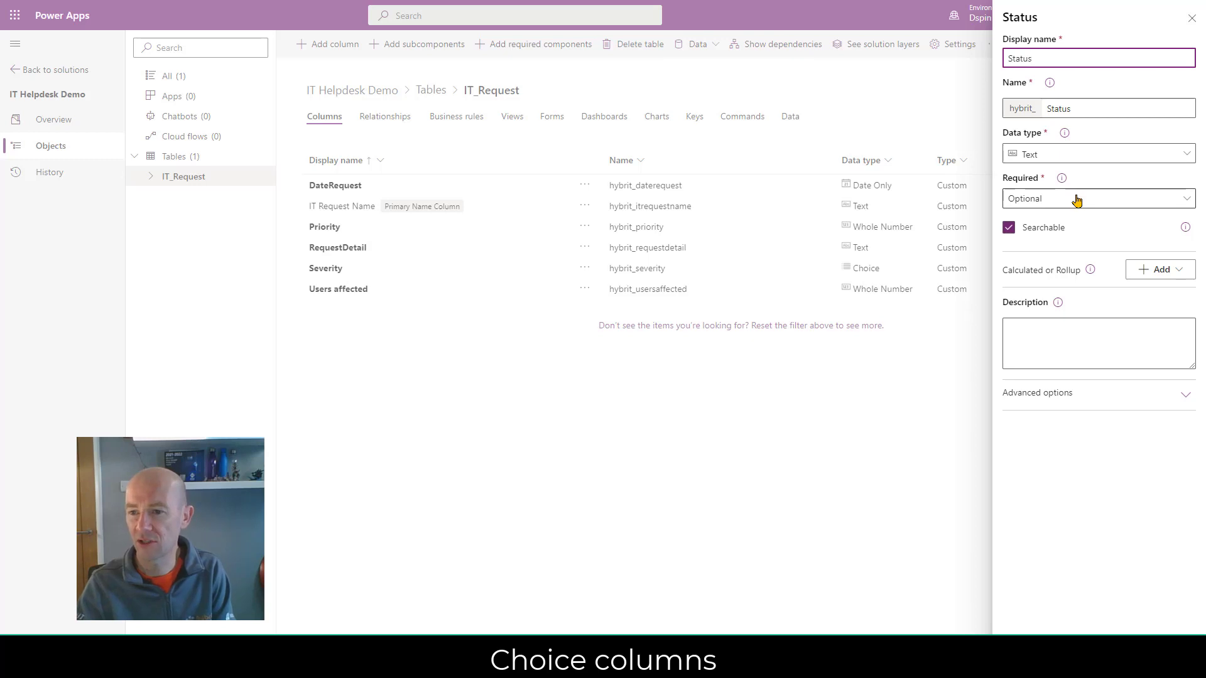
left_click(1084, 154)
left_click(1084, 154)
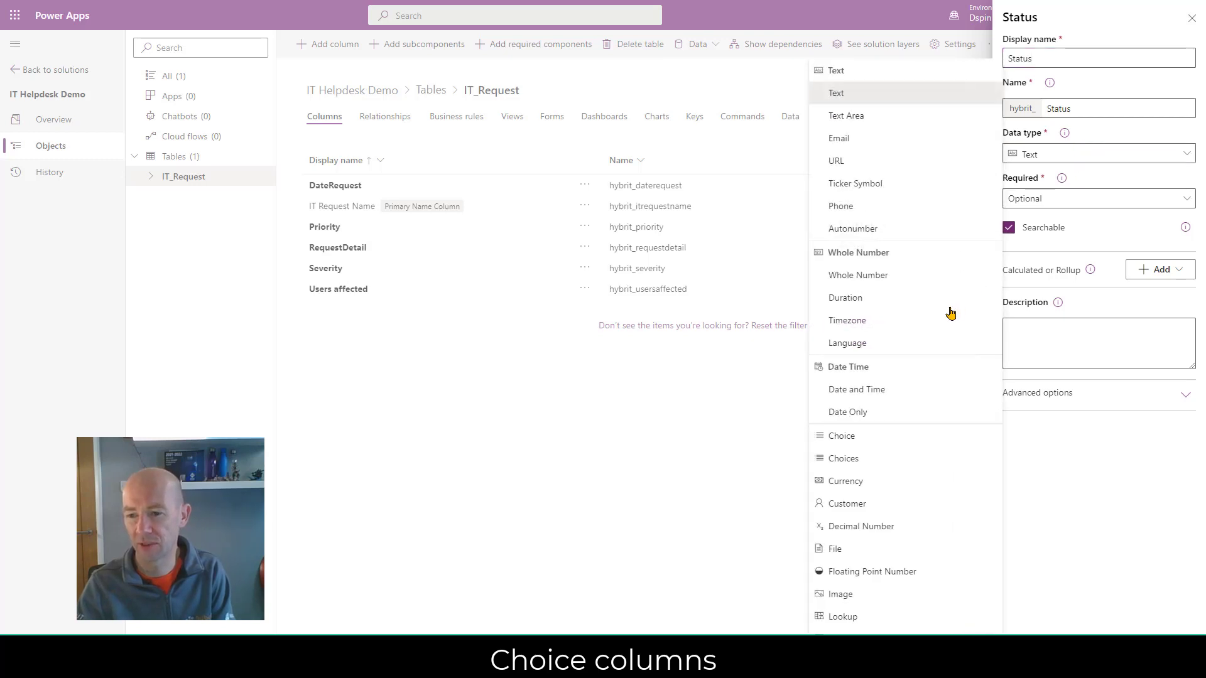
left_click(876, 438)
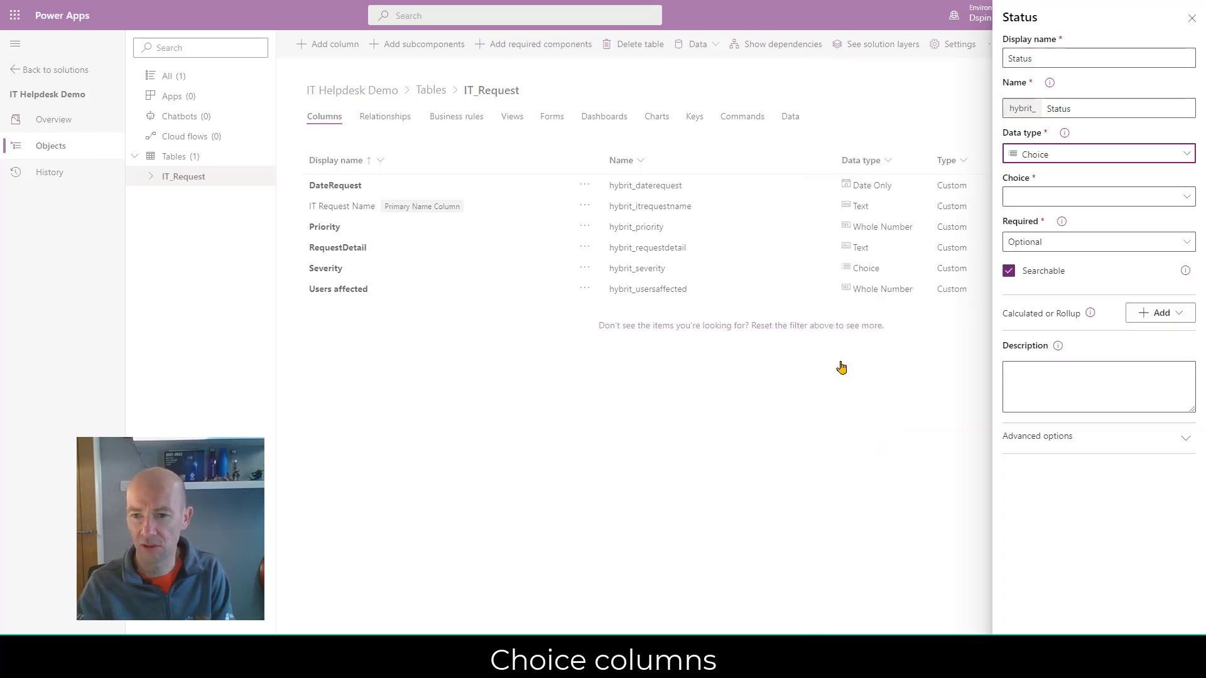
Try the existing Workflow Stage choice for the Status column and look through its default value options.
left_click(1090, 193)
left_click_drag(997, 249, 994, 560)
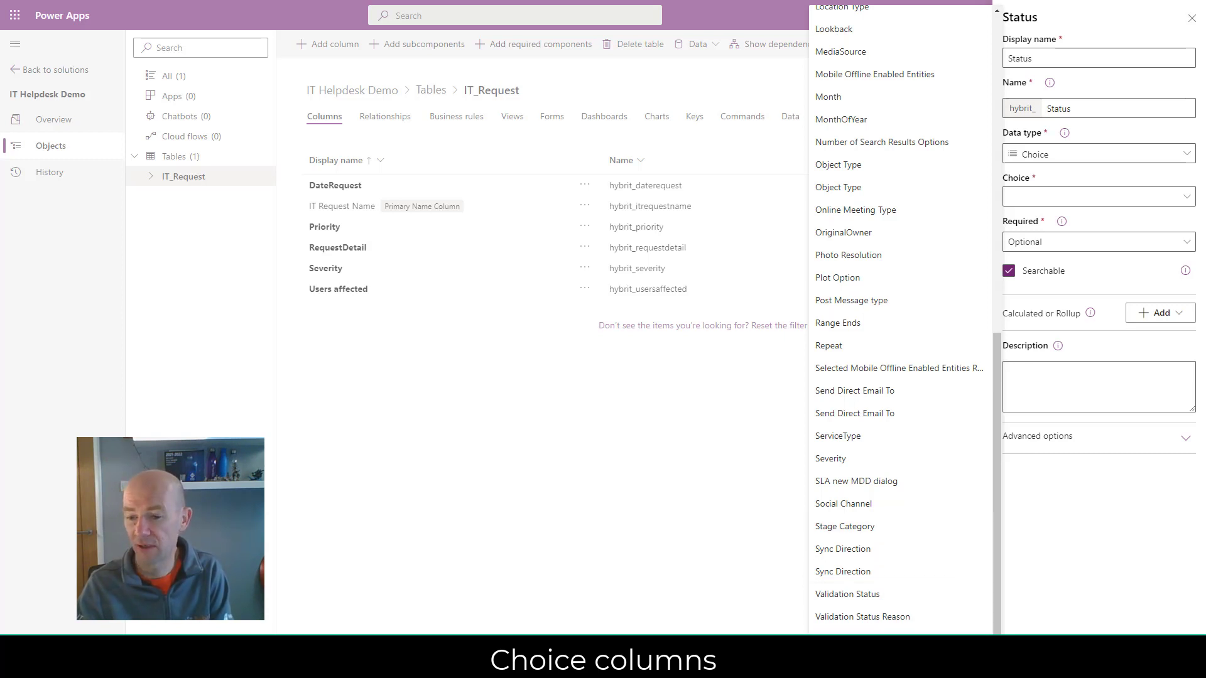
left_click(861, 639)
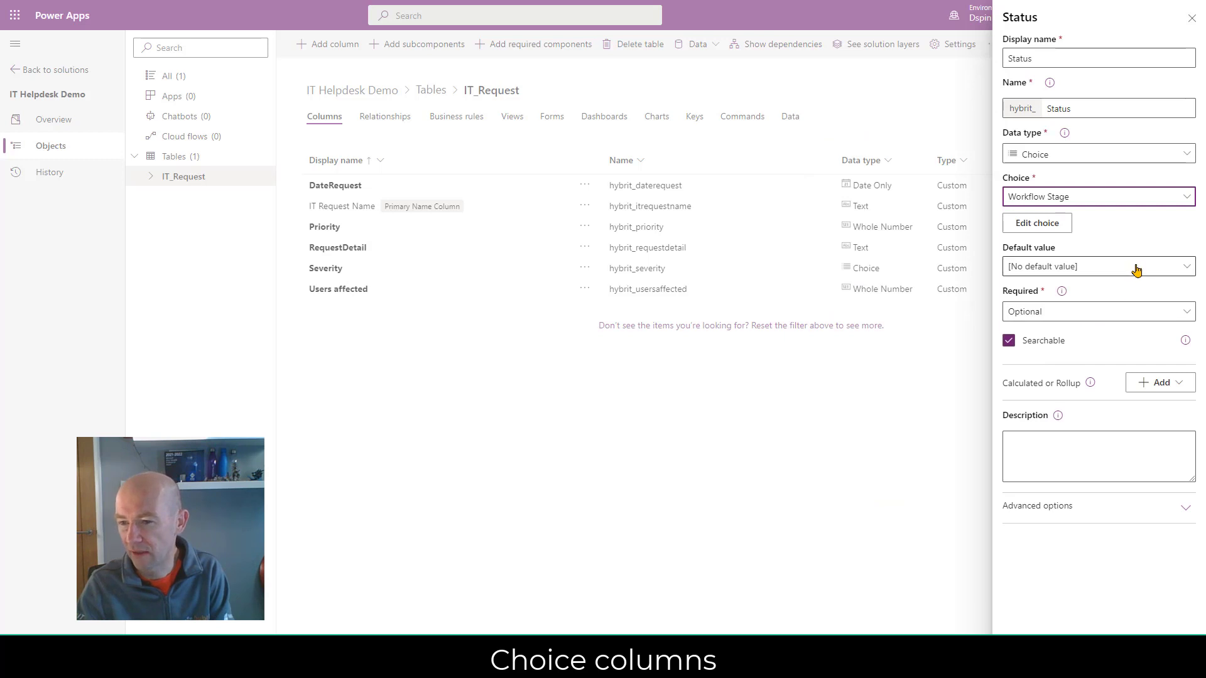
left_click(1114, 269)
left_click(1114, 269)
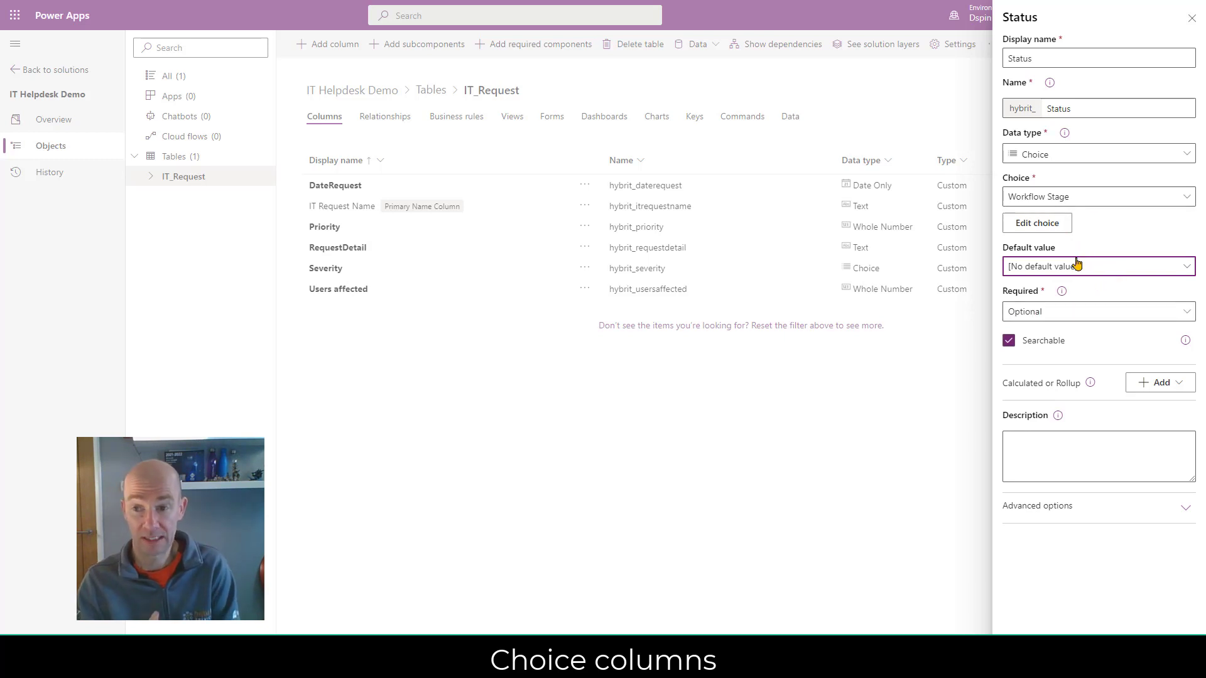
Create a new Status choice with the items New, Active, Blocked, Resolved and Archived, and save the column.
left_click(1098, 197)
scroll(930, 38, "up", 10)
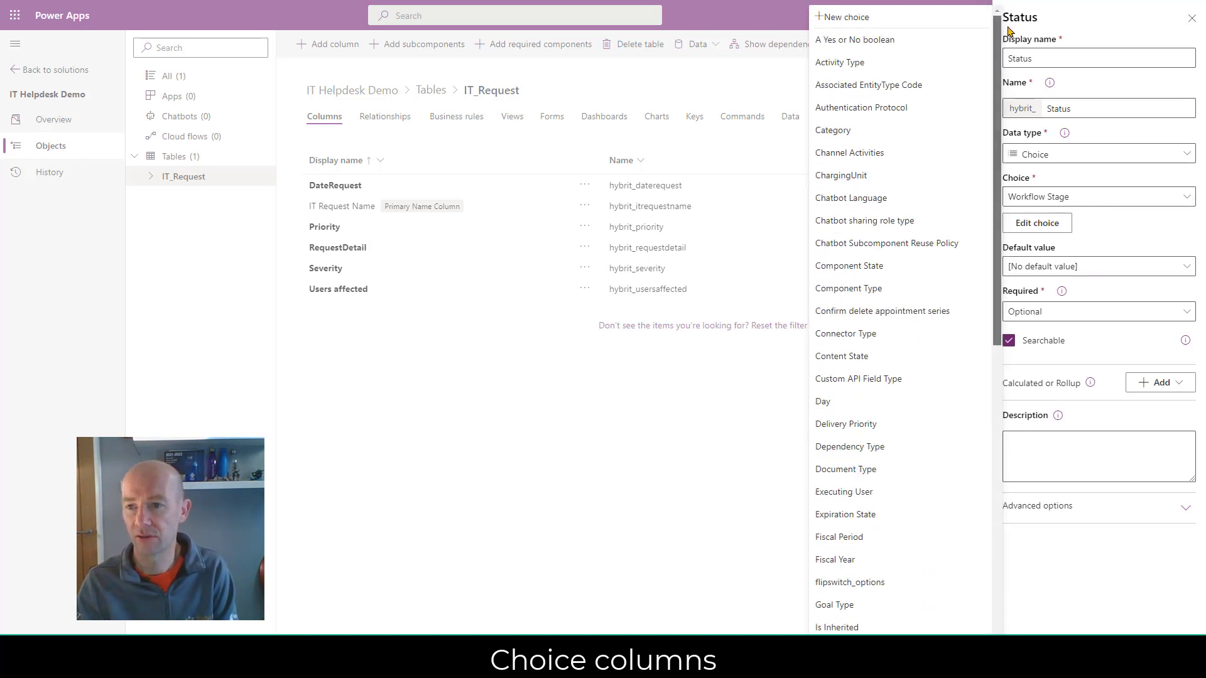
left_click(868, 18)
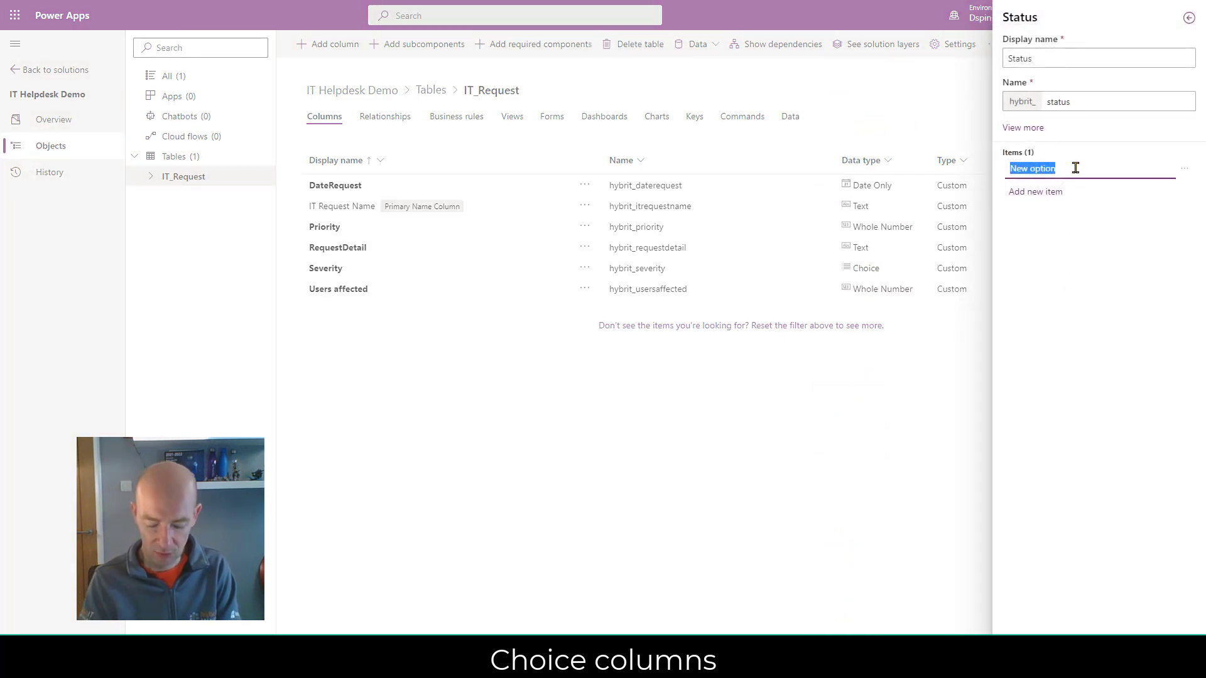
type("Ne")
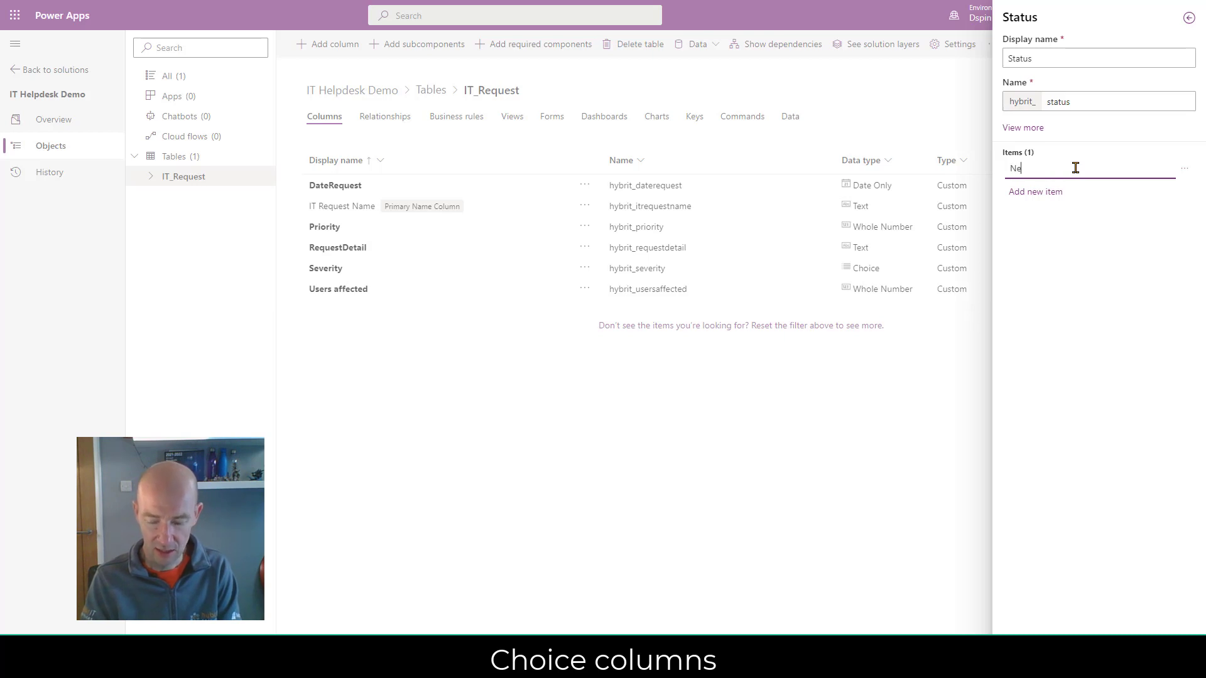
key("Return")
type("Ac")
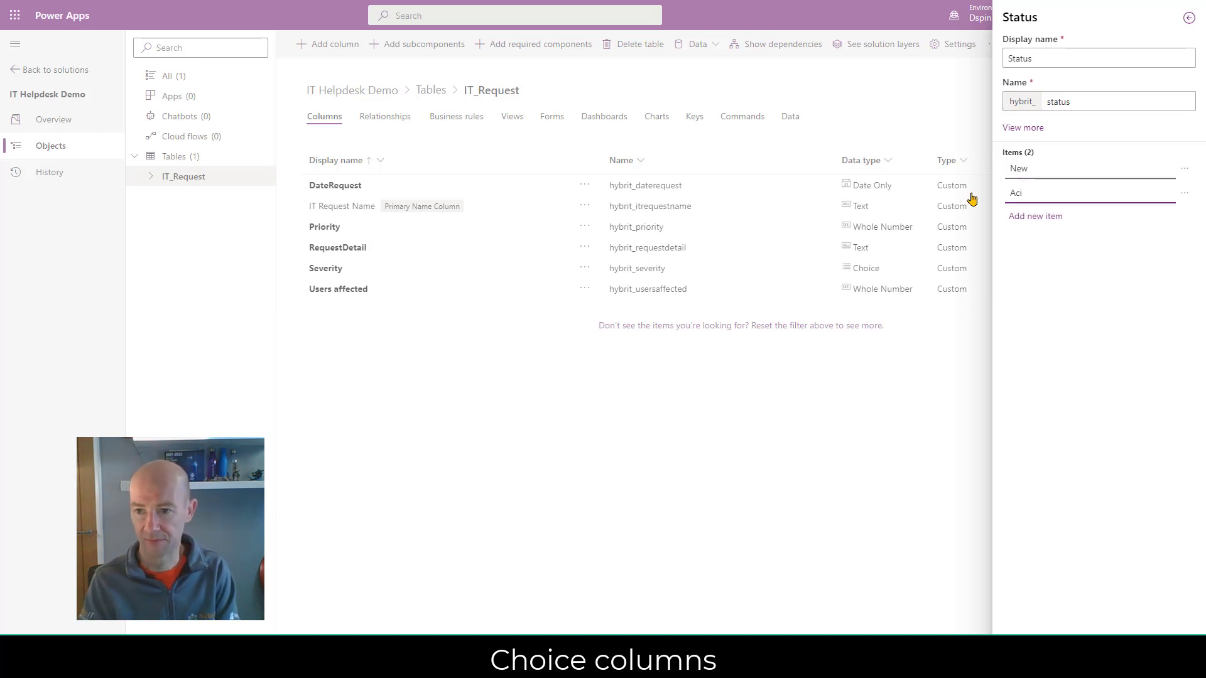
type("tive")
key("Return")
type("Blocked")
key("Return")
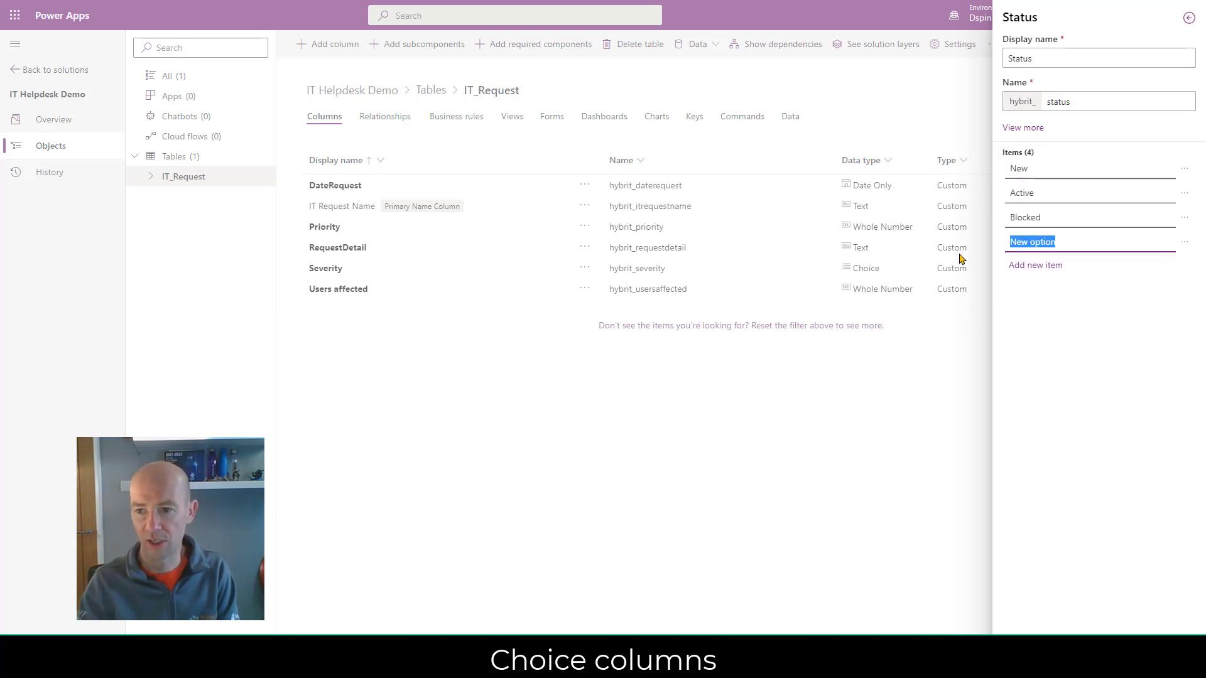
type("Resolved")
key("Return")
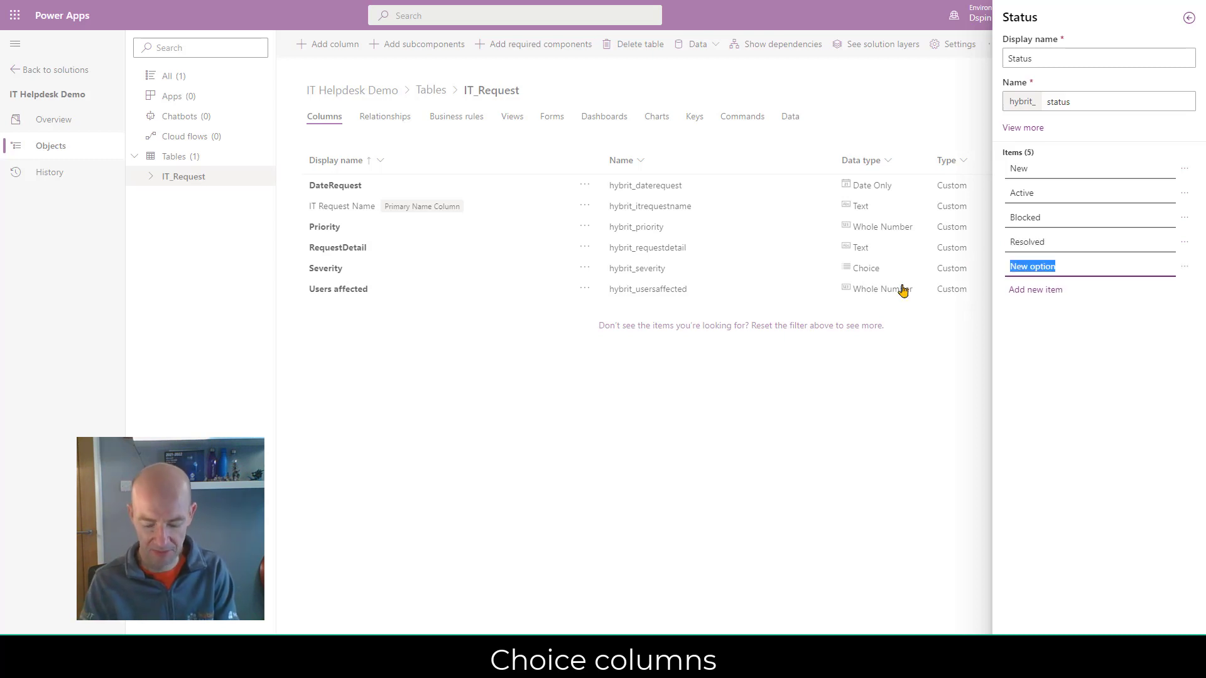
type("Archived")
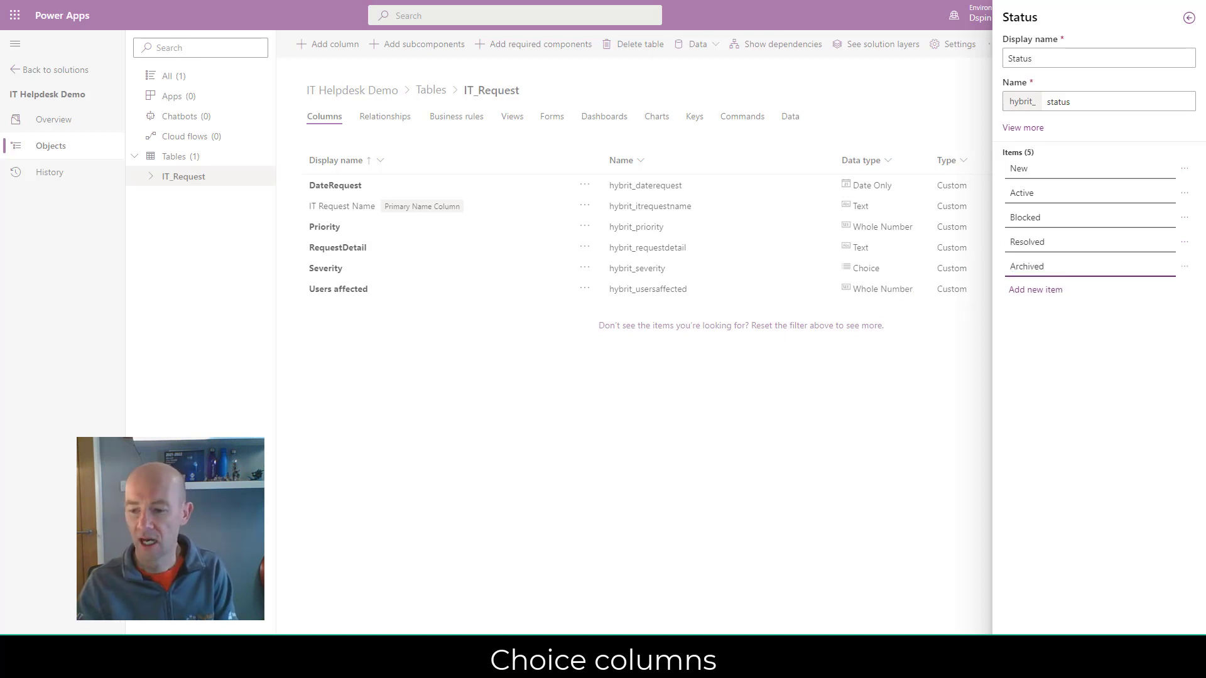
left_click(1032, 655)
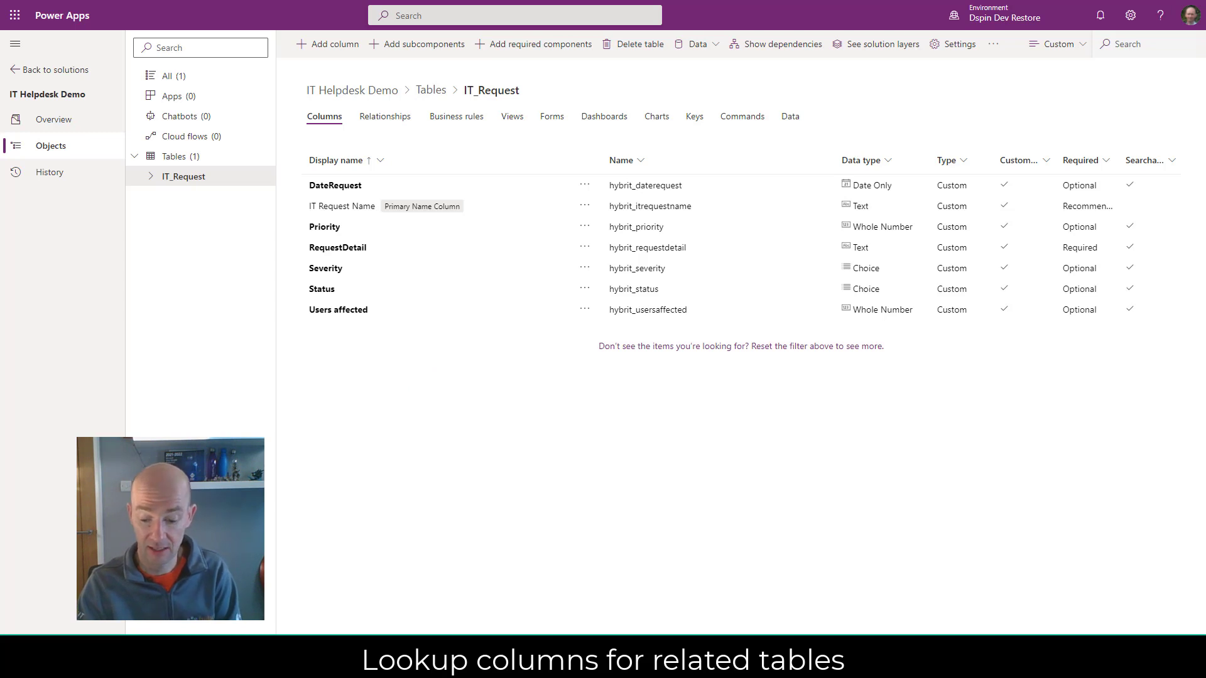
Check the planned column list in Notepad and add the existing Contact table to the solution with all its components.
key("alt+Tab")
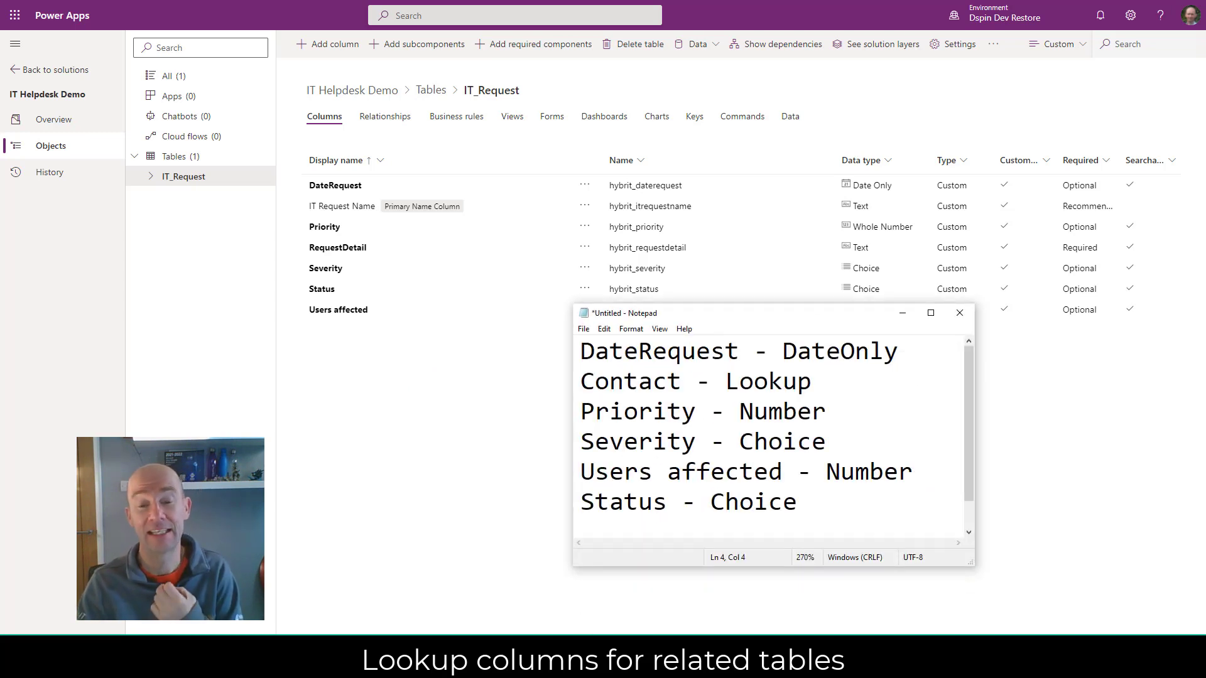
left_click(1028, 480)
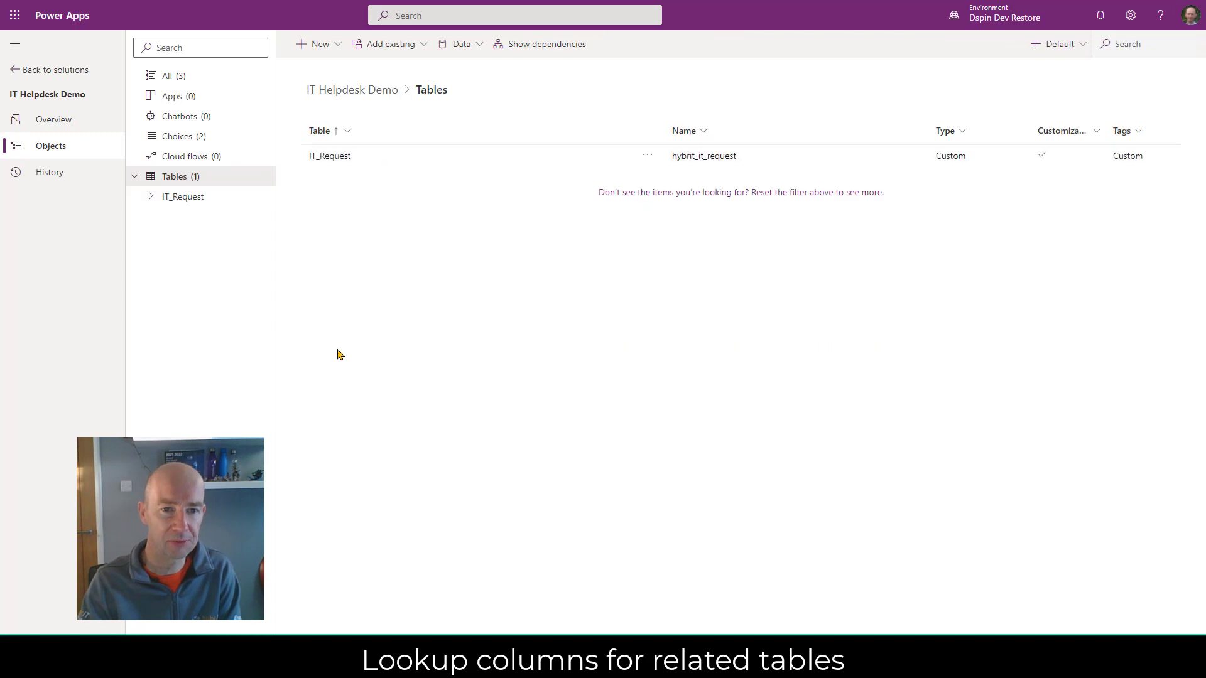
left_click(389, 45)
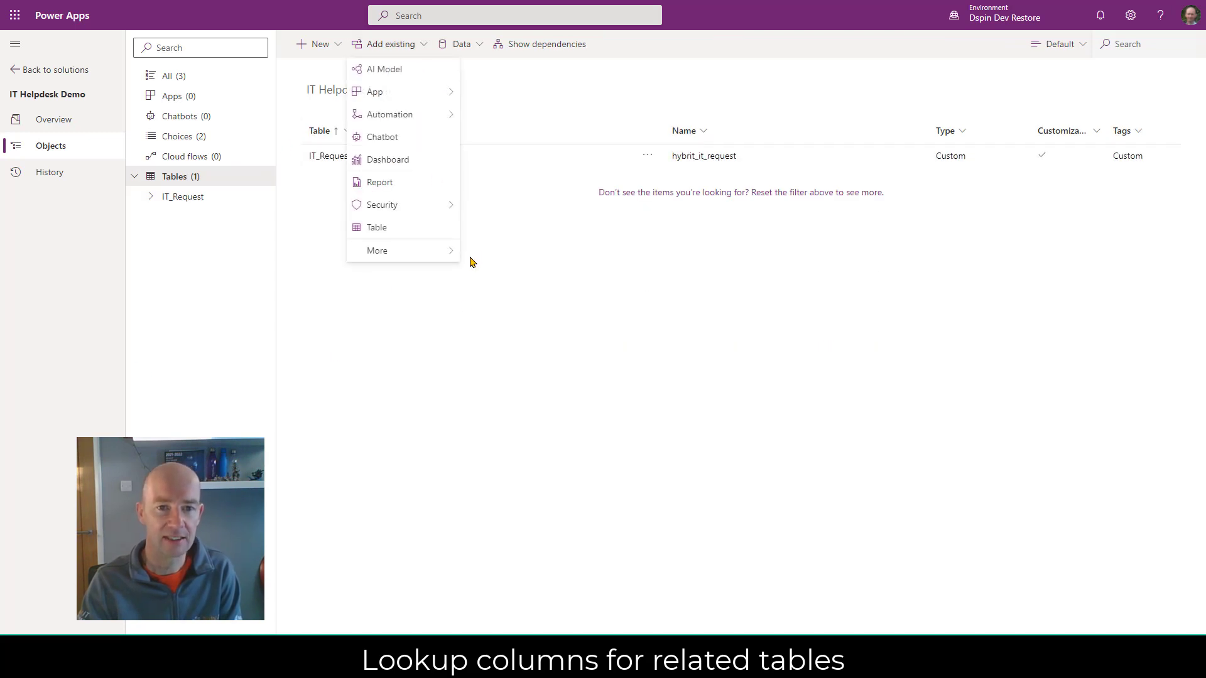
left_click(402, 227)
left_click(1125, 57)
type("cont")
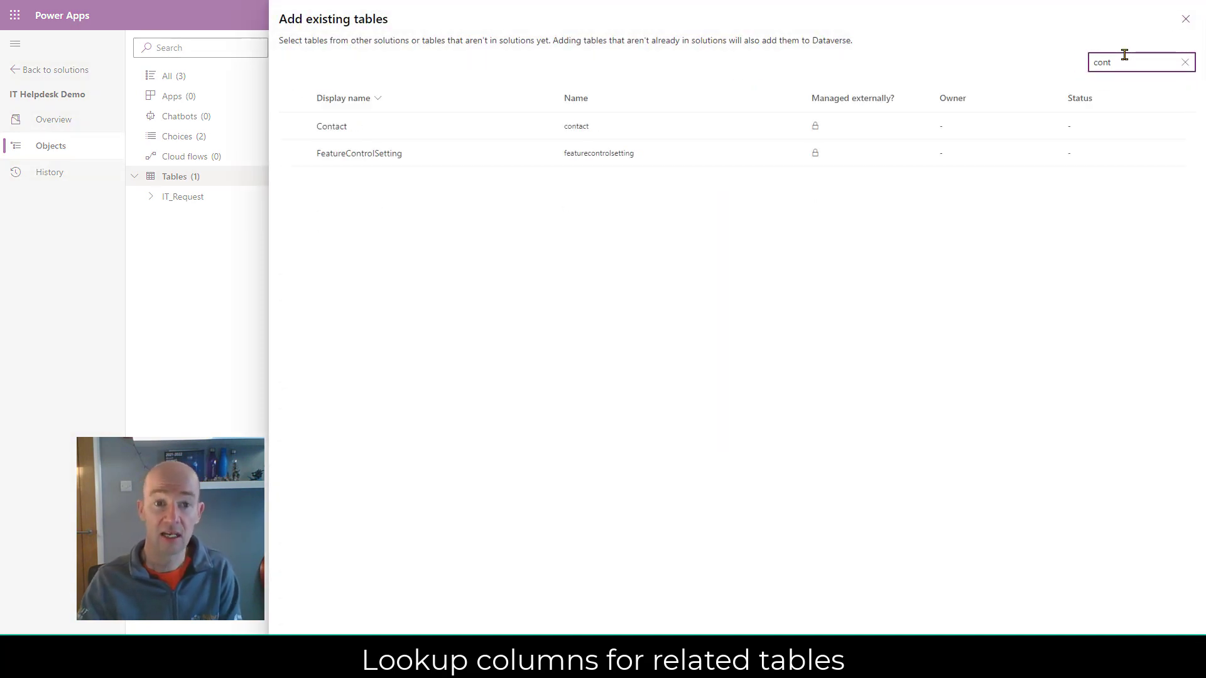
left_click(460, 130)
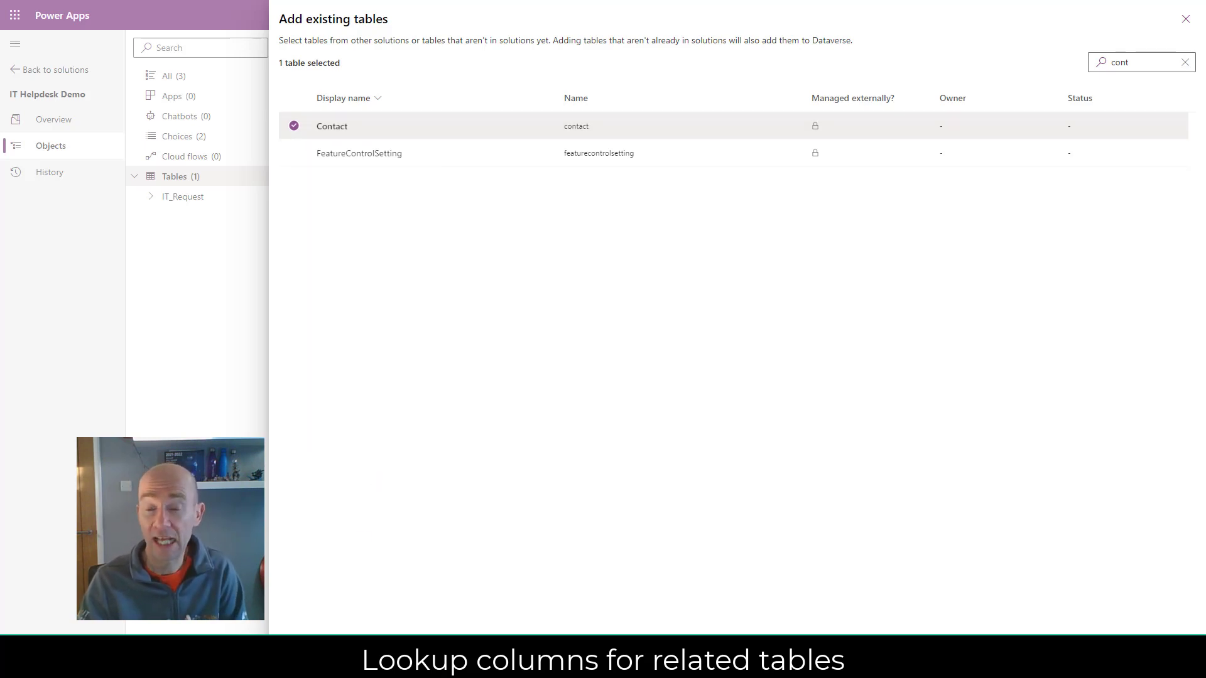
left_click(304, 656)
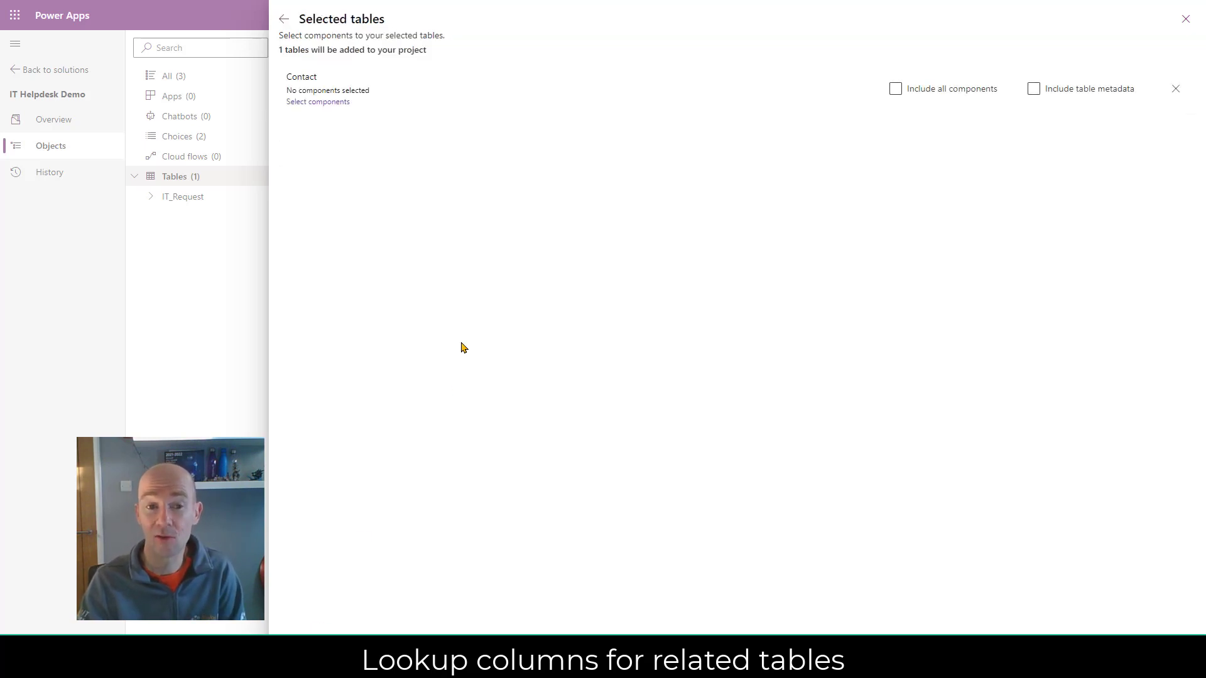
left_click(896, 90)
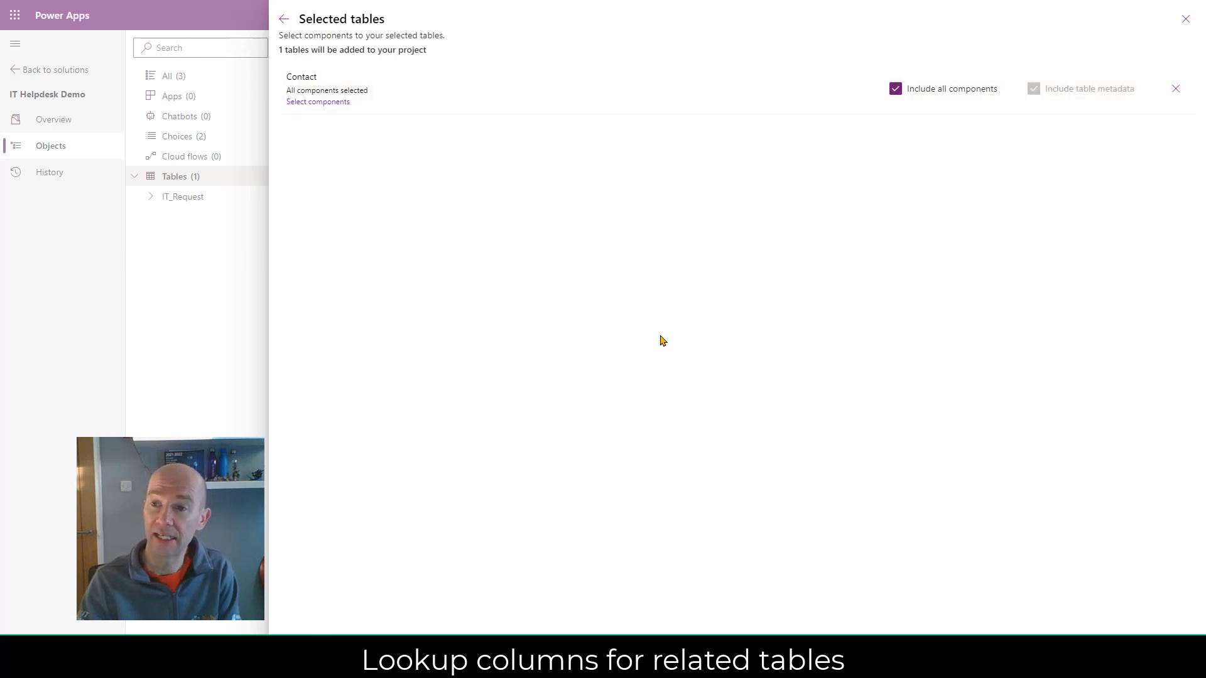
left_click(304, 656)
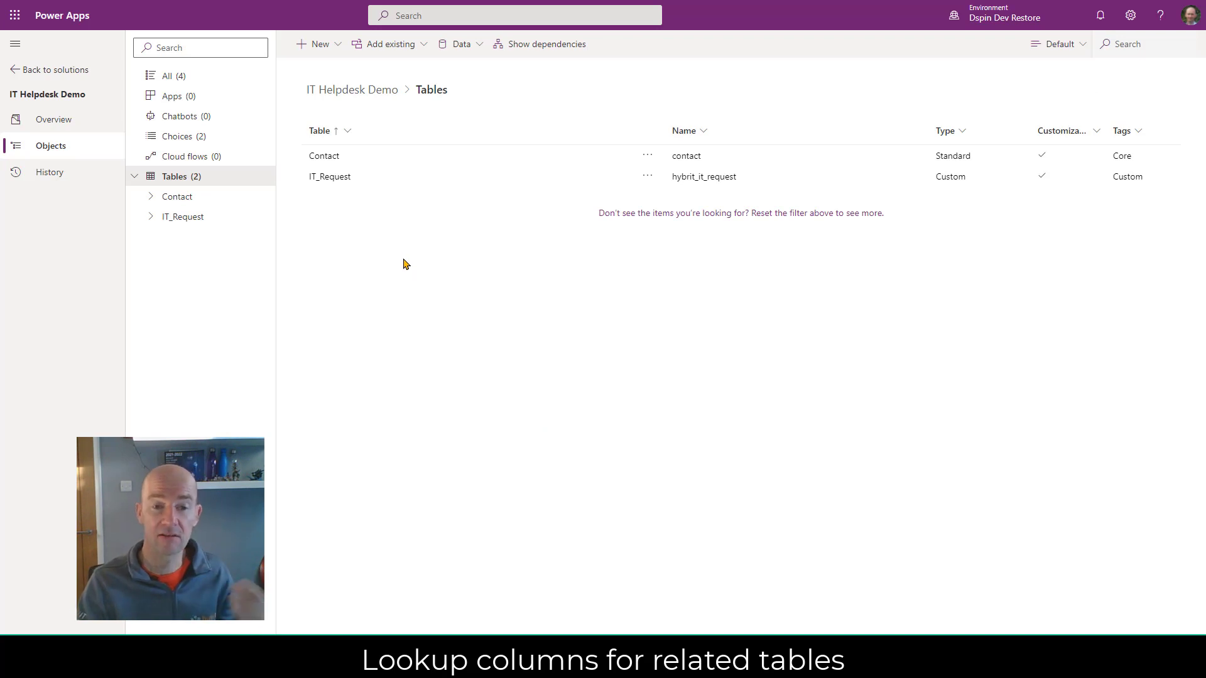
Examine all columns of the Contact table and the layout of its main Contact form.
left_click(325, 157)
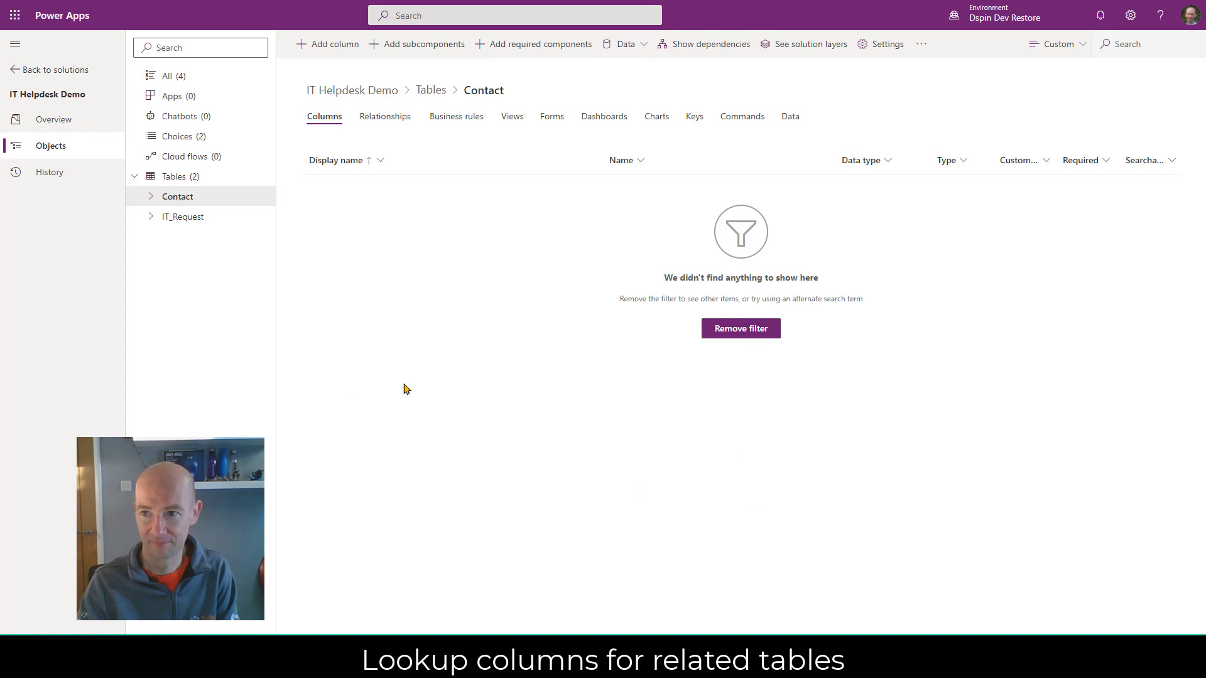
left_click(1062, 45)
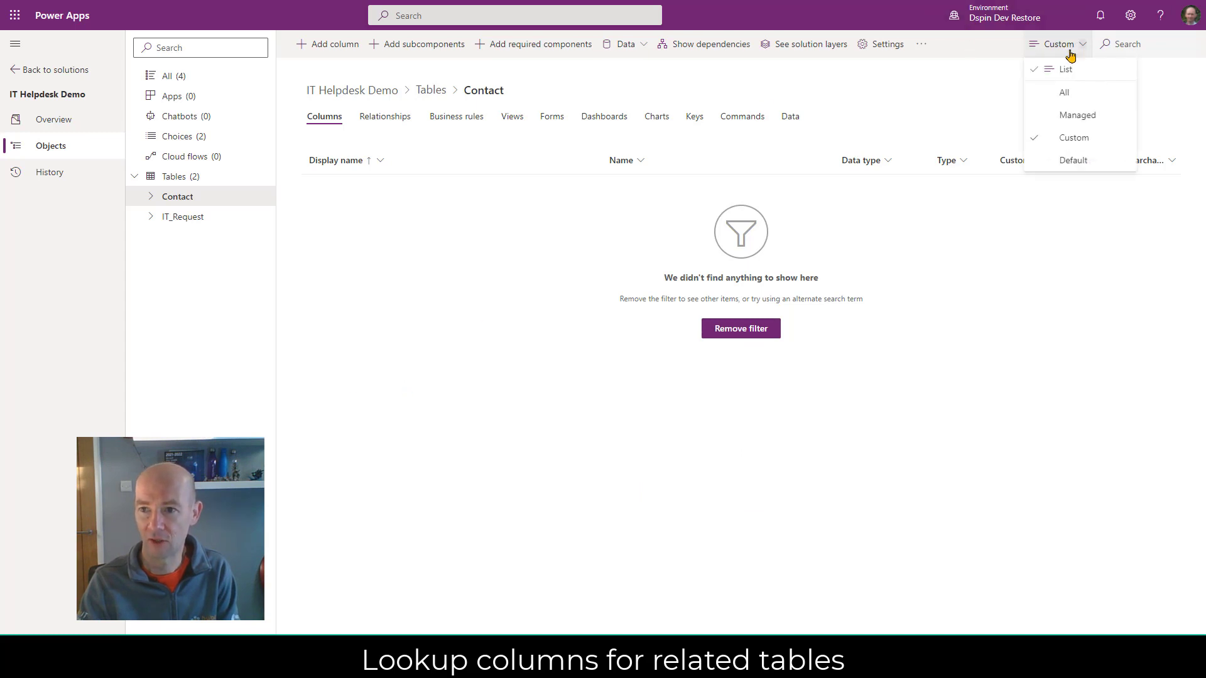
left_click(1070, 94)
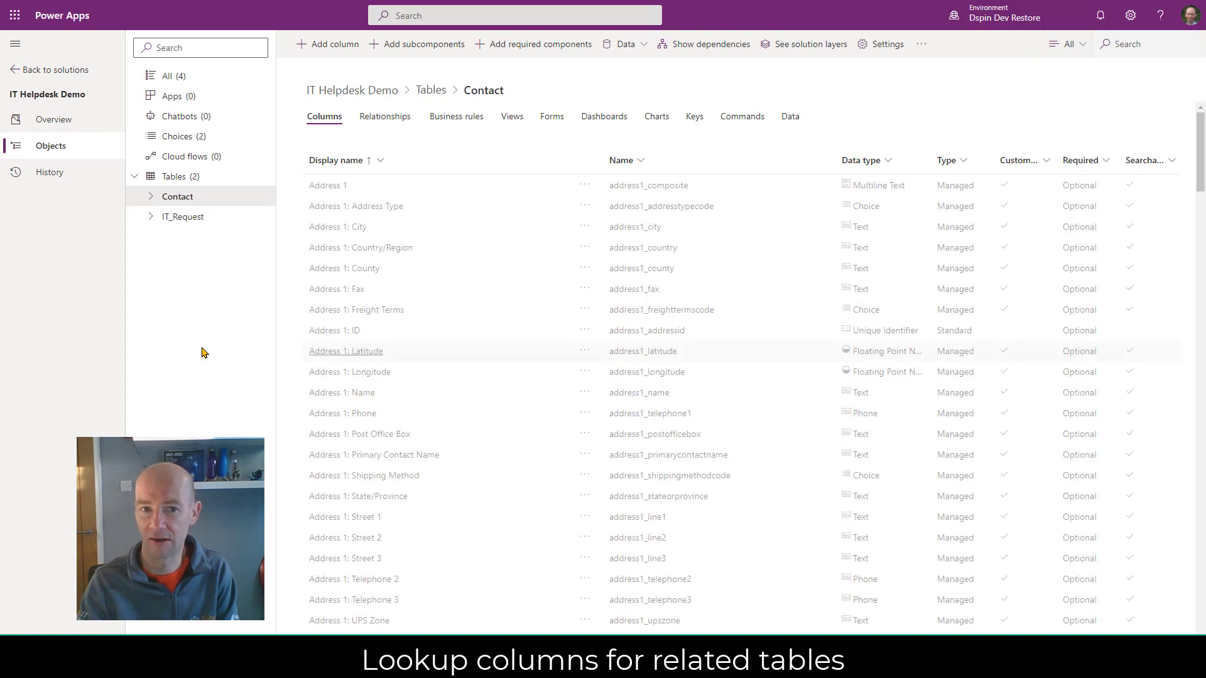
left_click(554, 118)
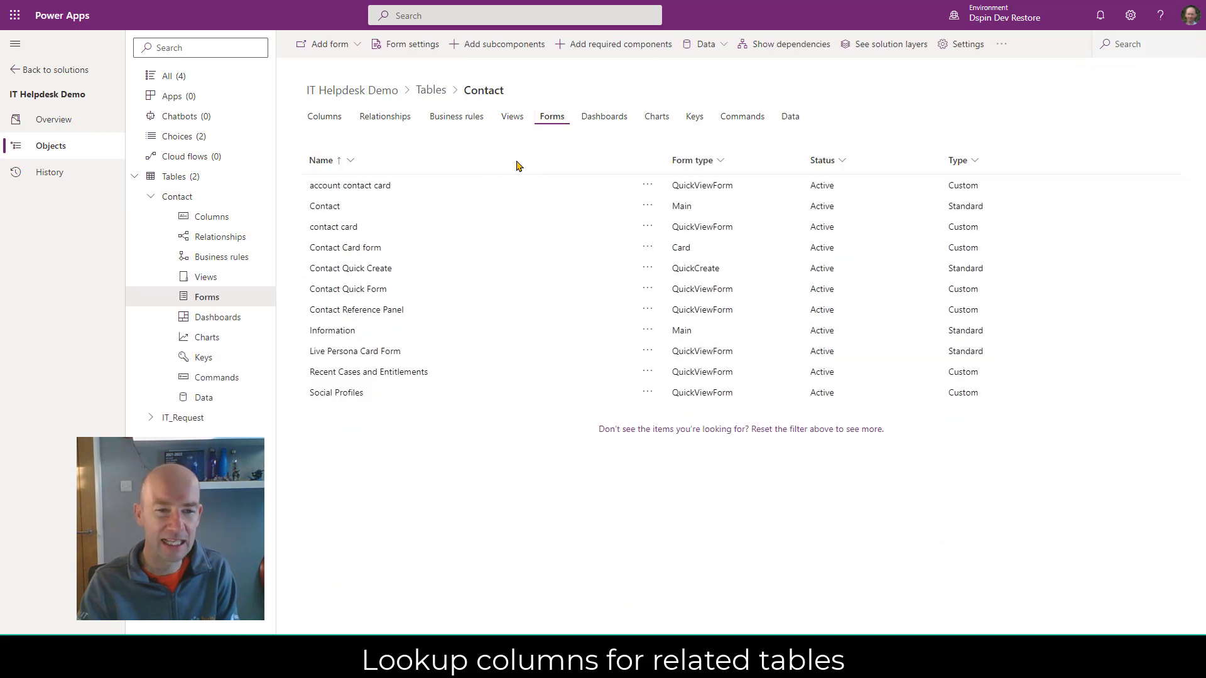
left_click(330, 207)
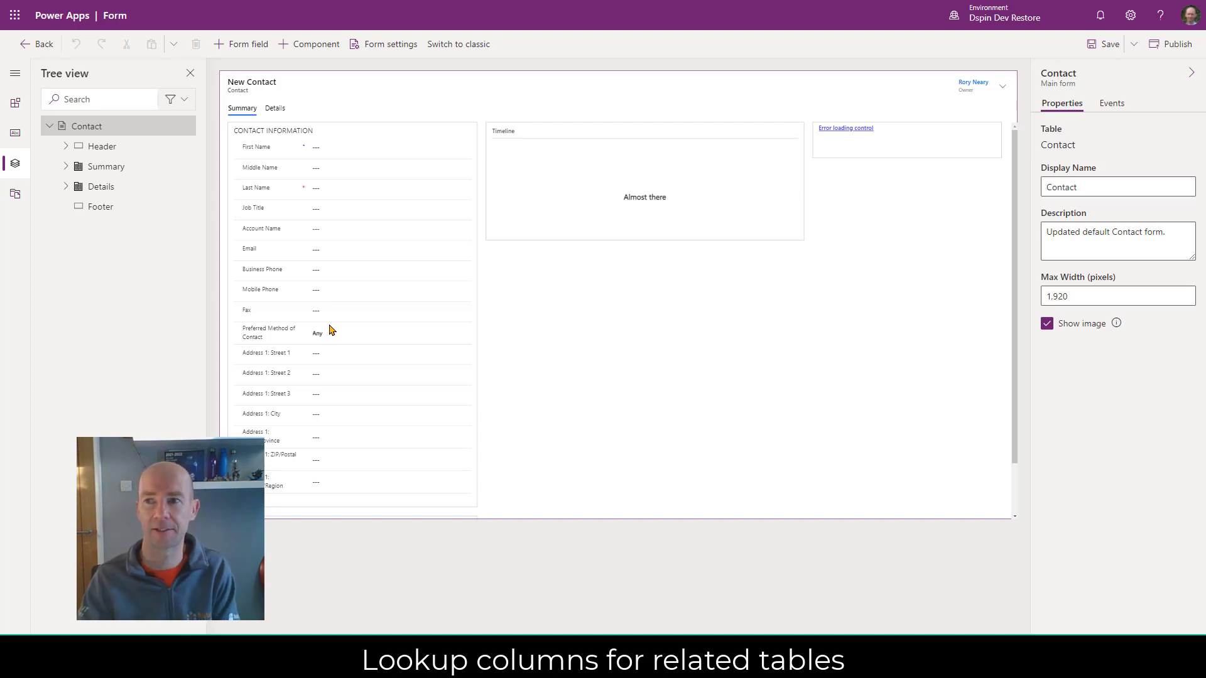
left_click(39, 44)
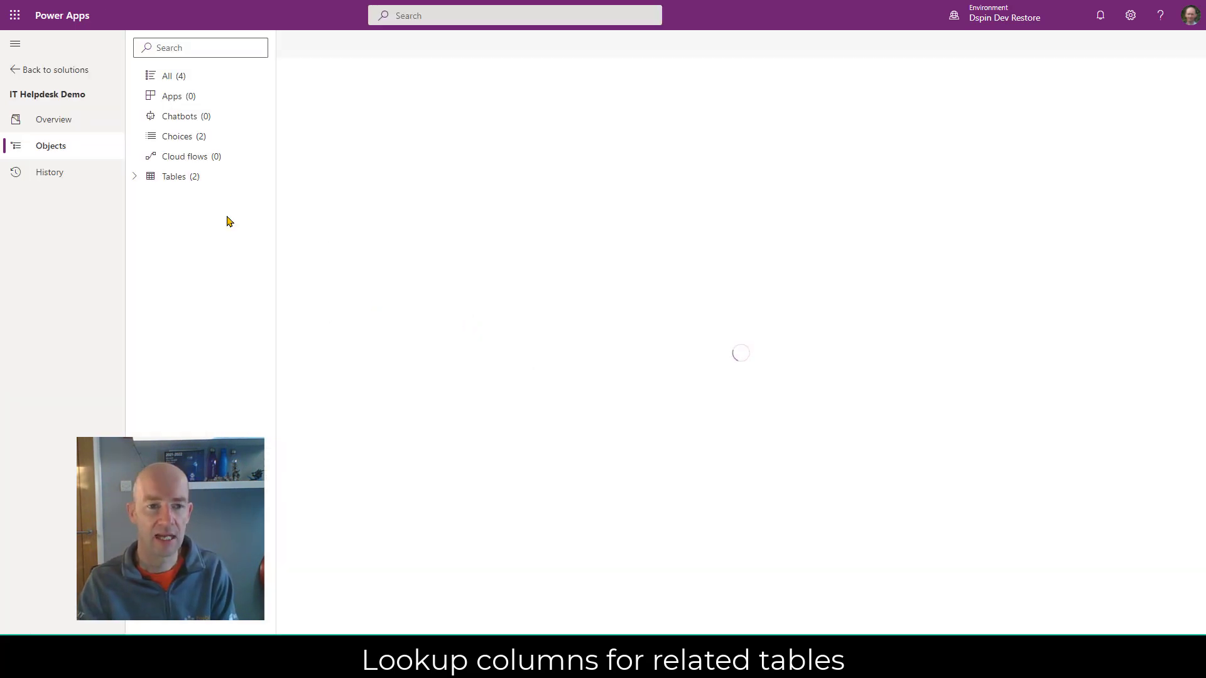
Start a many-to-one relationship on the IT_Request table with Contact as the related table.
left_click(135, 179)
left_click(183, 217)
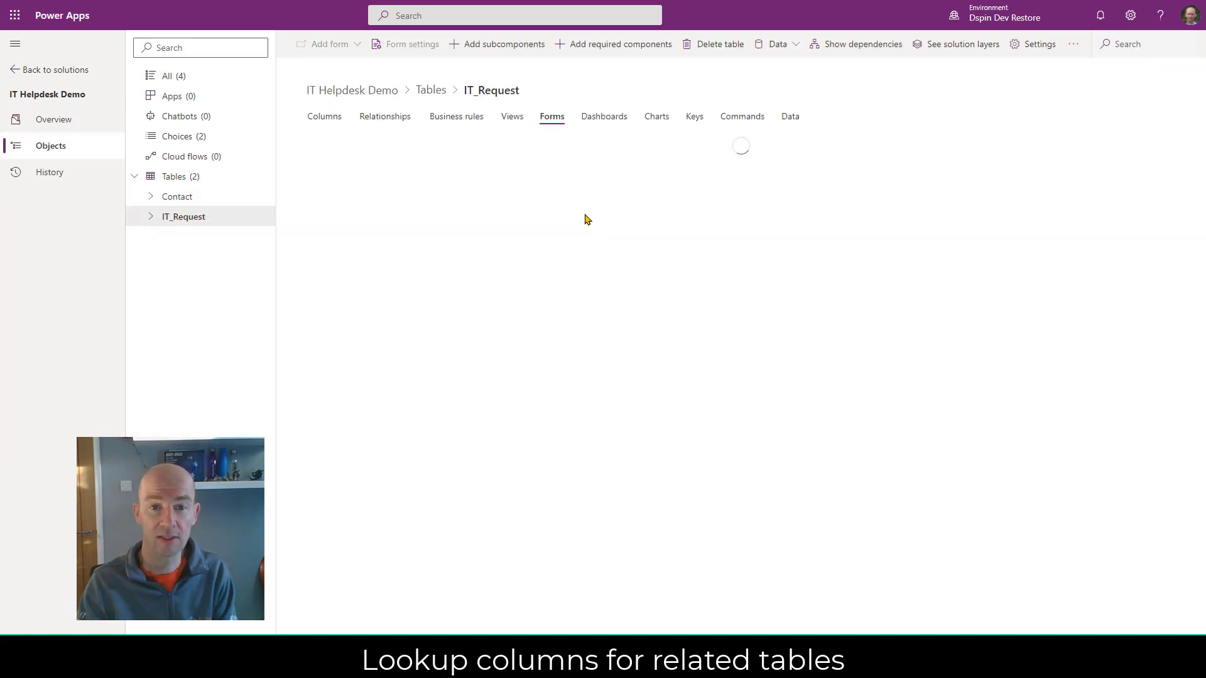
left_click(385, 119)
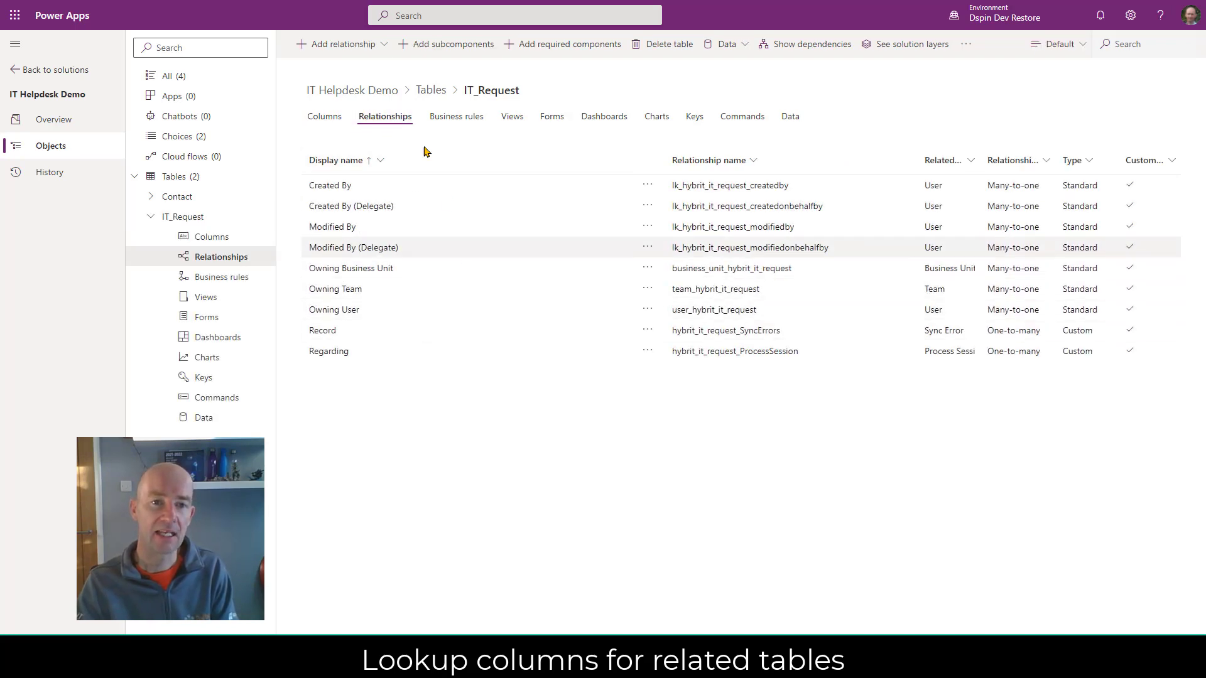
left_click(368, 45)
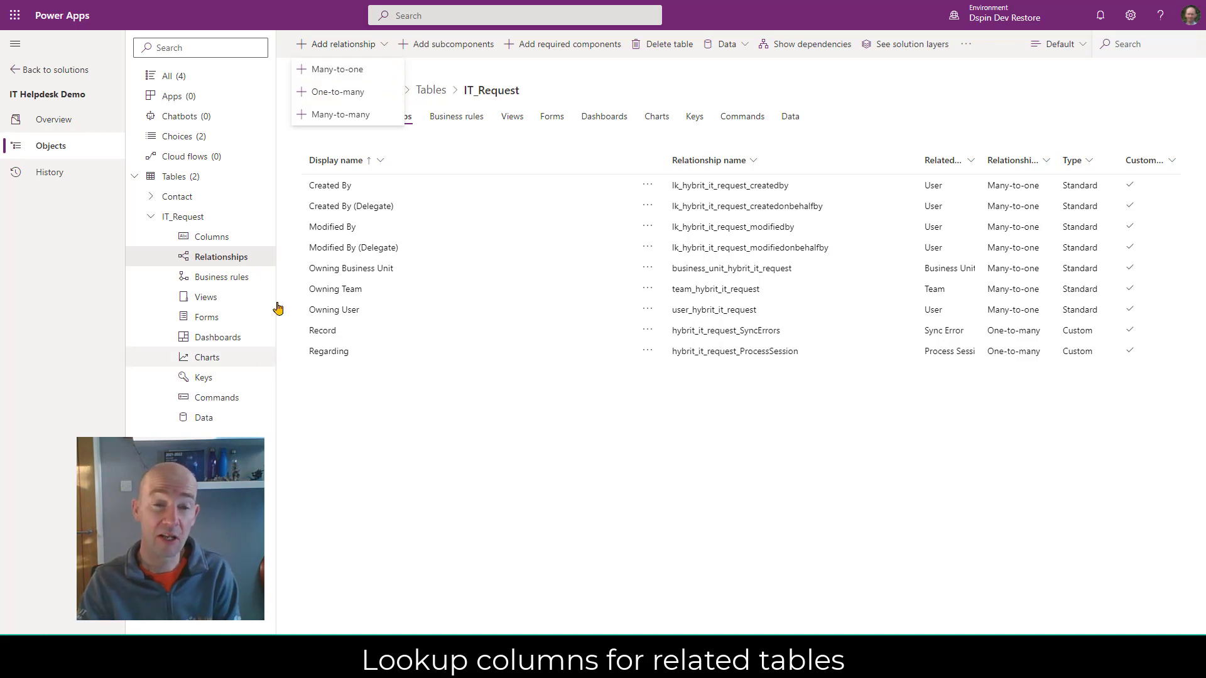
left_click(343, 70)
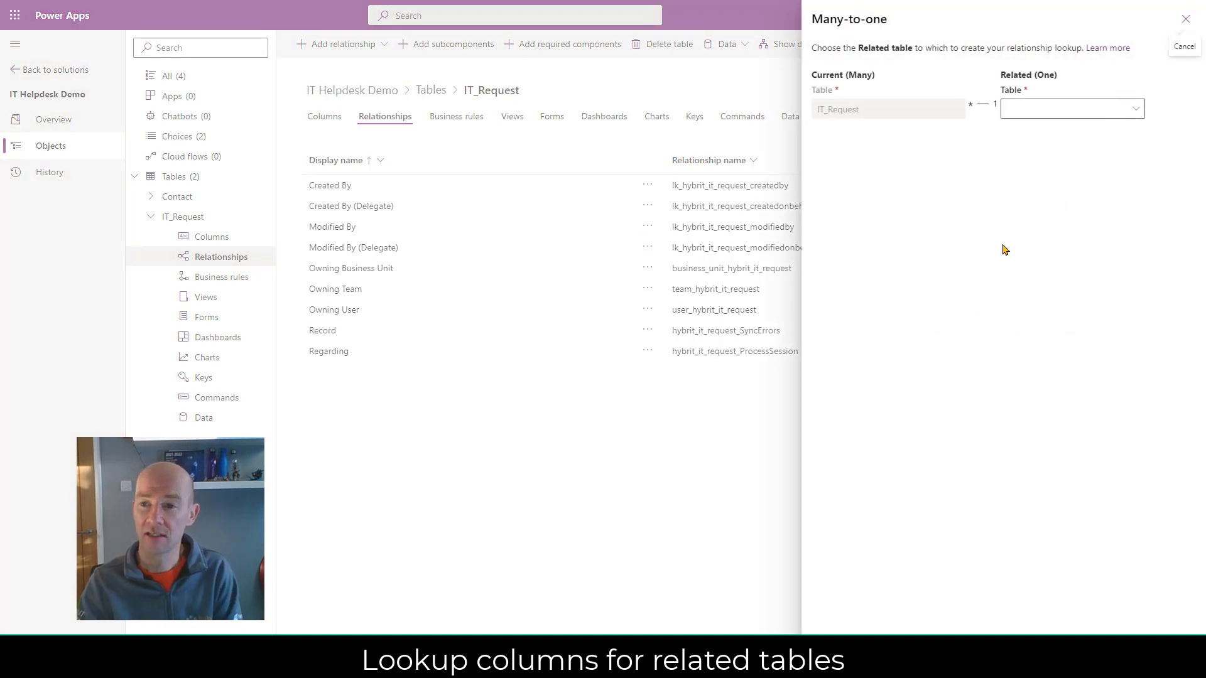
left_click(1083, 112)
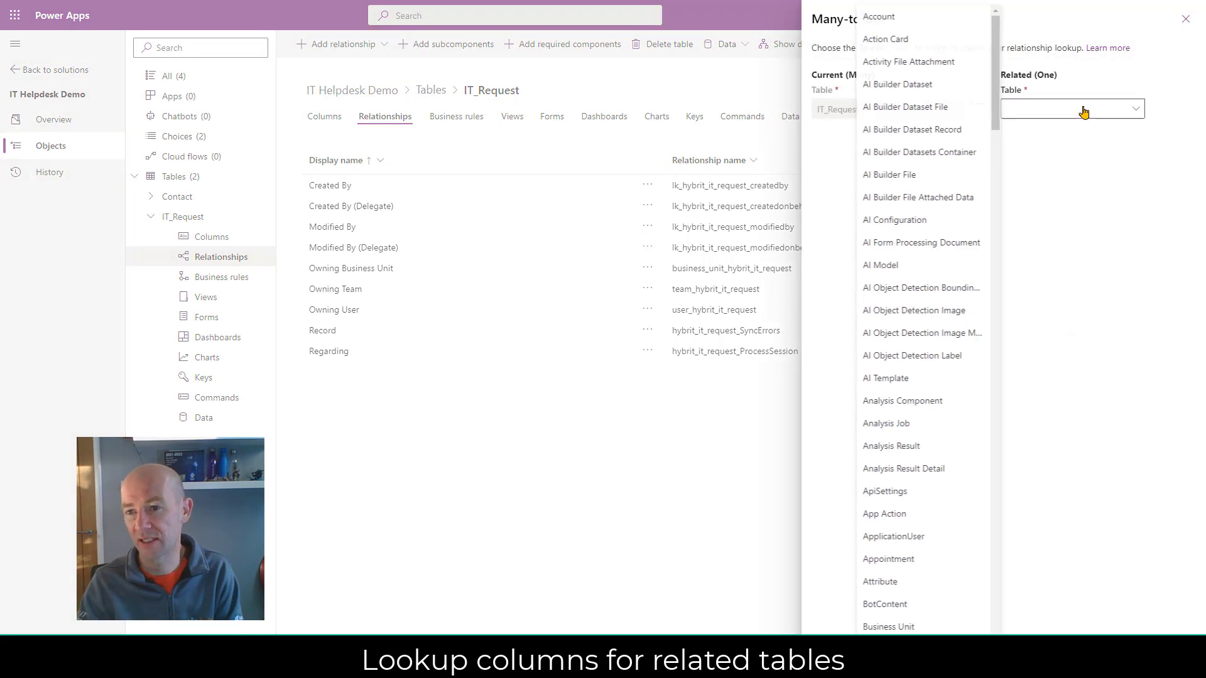
scroll(985, 188, "down", 5)
scroll(986, 220, "down", 10)
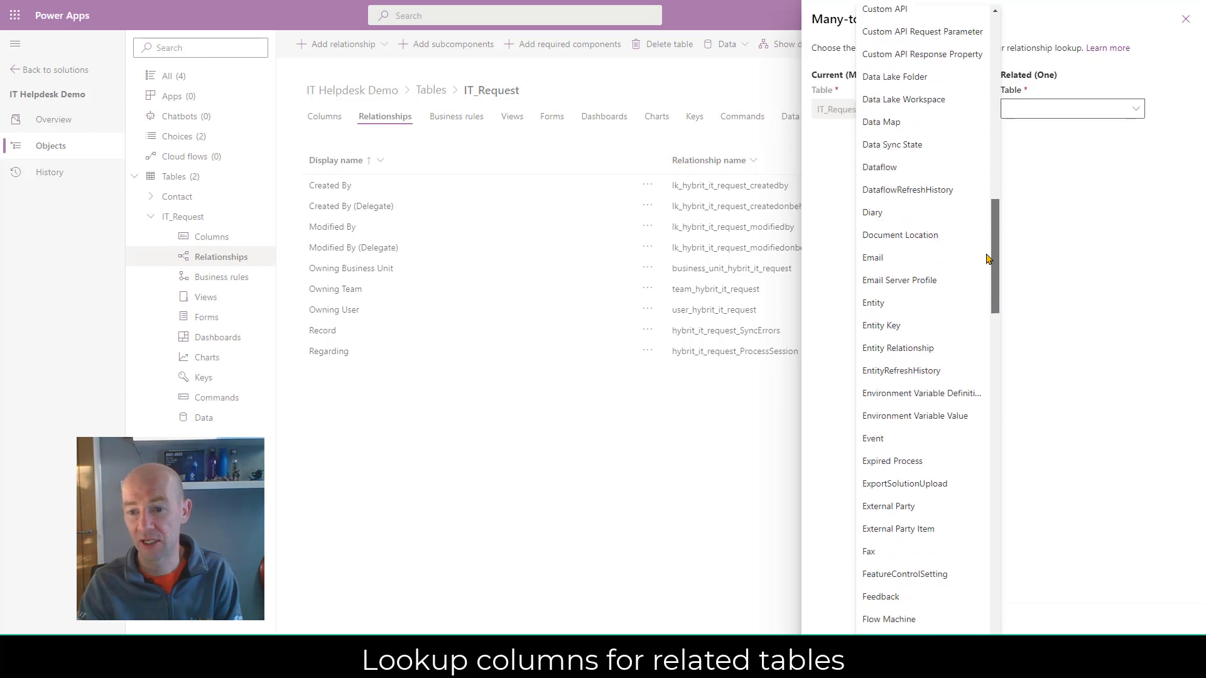
left_click_drag(989, 257, 999, 212)
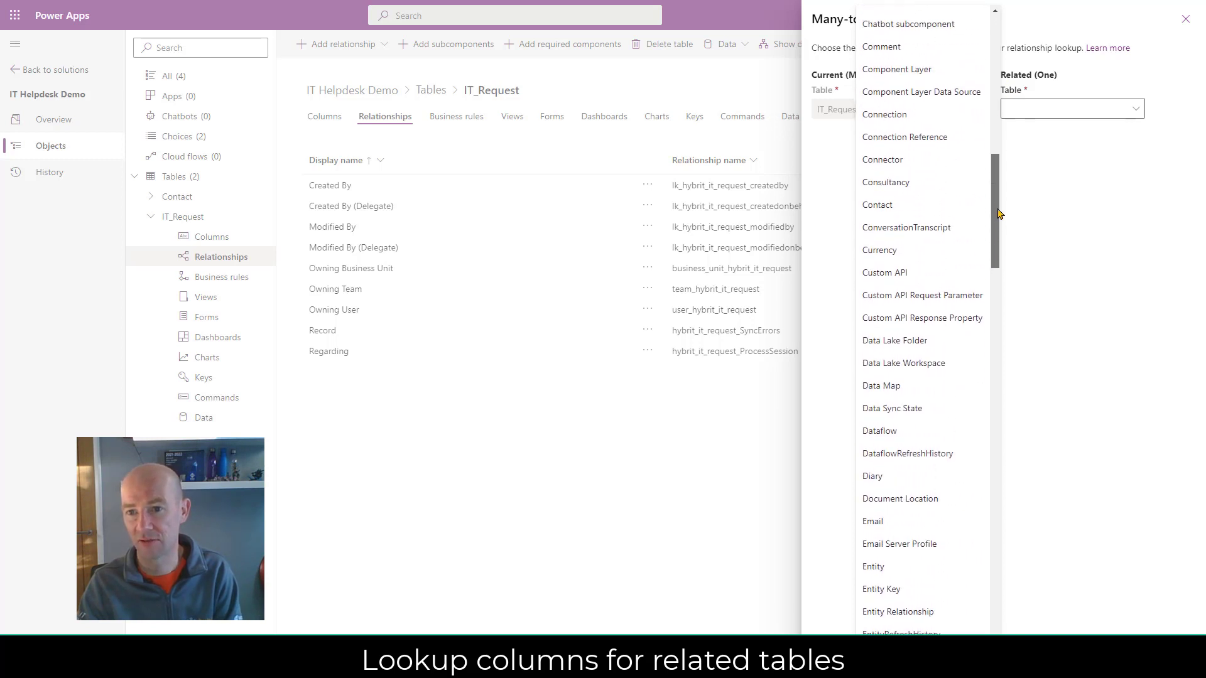
left_click(936, 210)
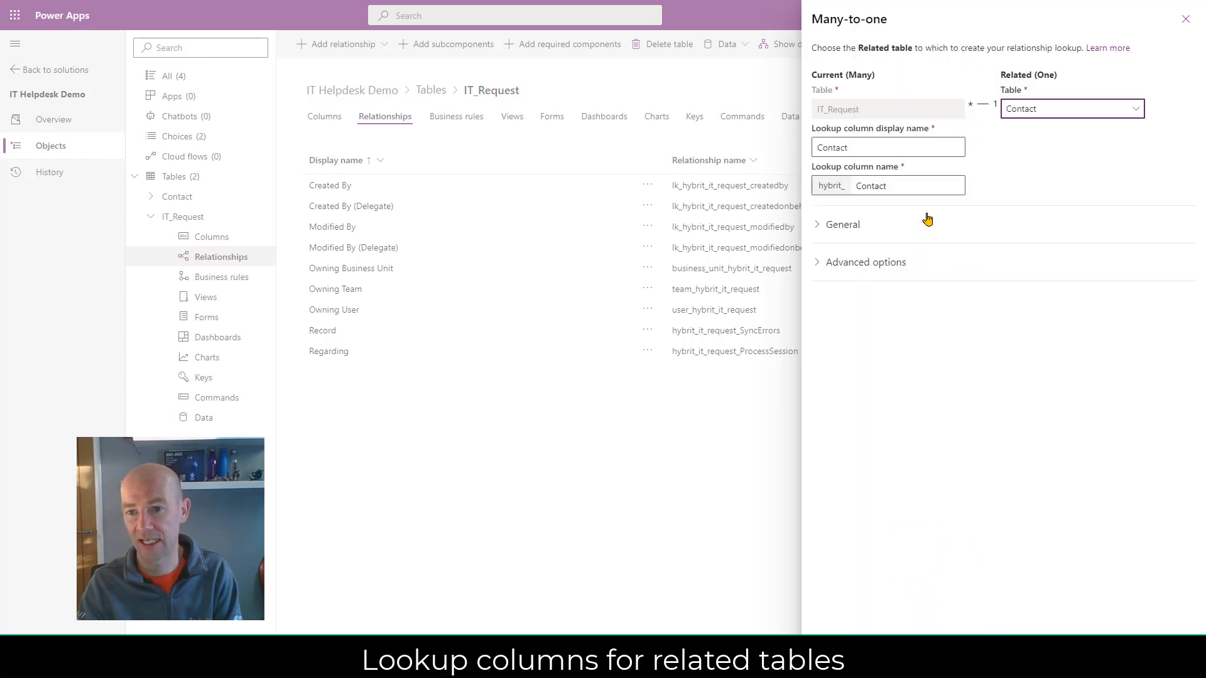
Set the relationship name to IT_Request_1toM_Contact after the hybrit_ prefix and save the relationship.
left_click(818, 227)
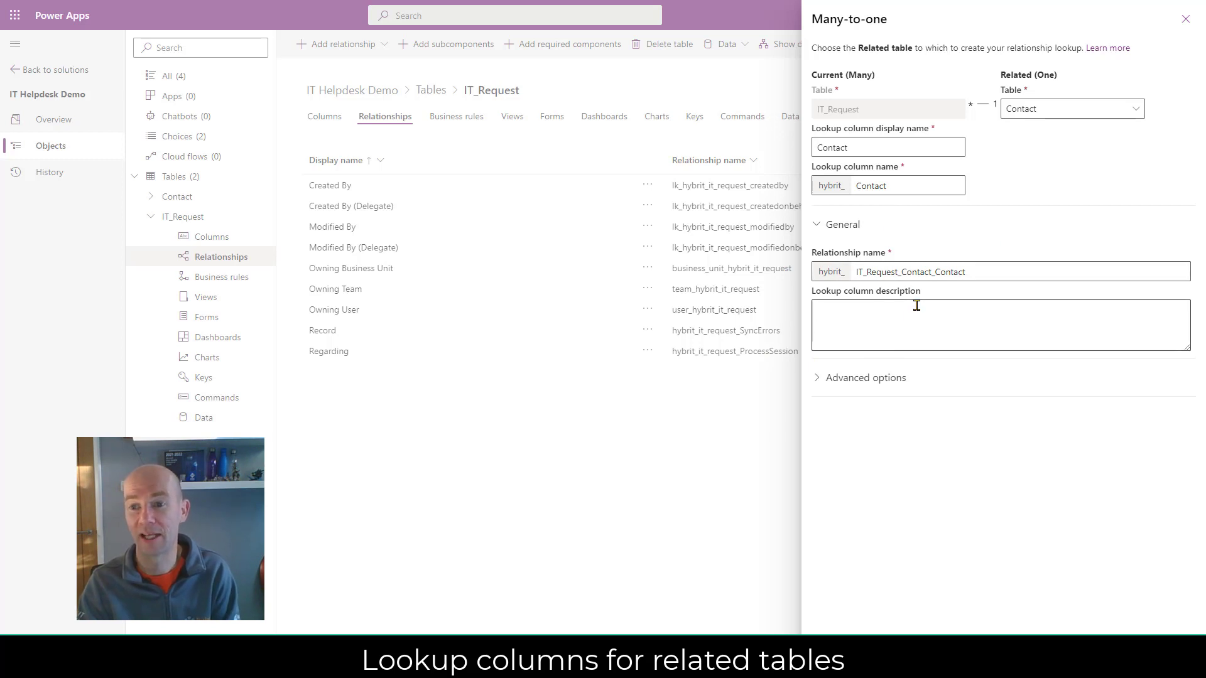
double_click(924, 275)
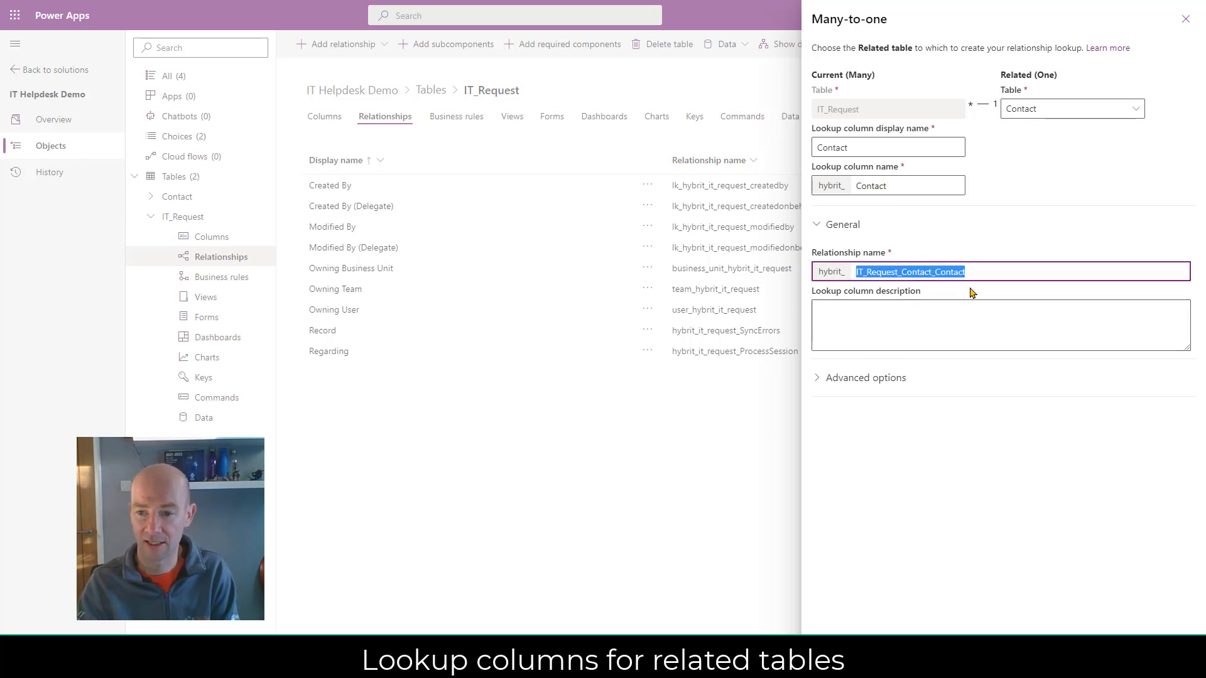
key("End")
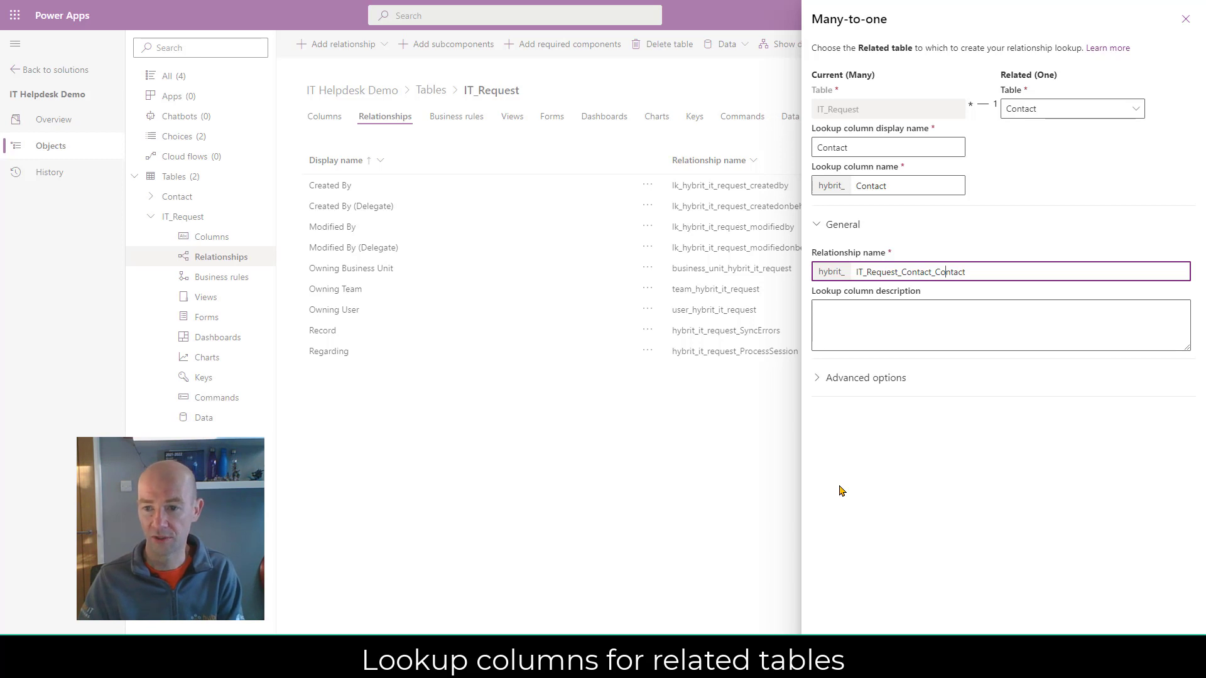
key("BackSpace")
key("BackSpace")
key("BackSpace")
key("BackSpace")
key("BackSpace")
key("BackSpace")
key("BackSpace")
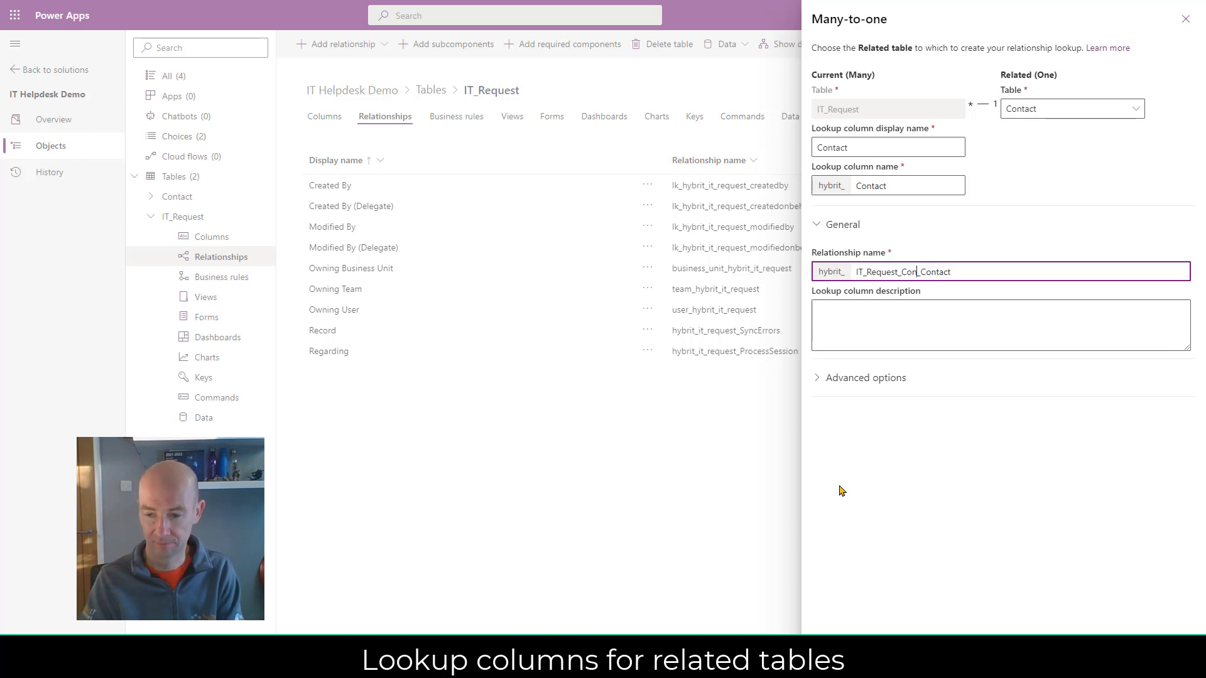
type("1toM")
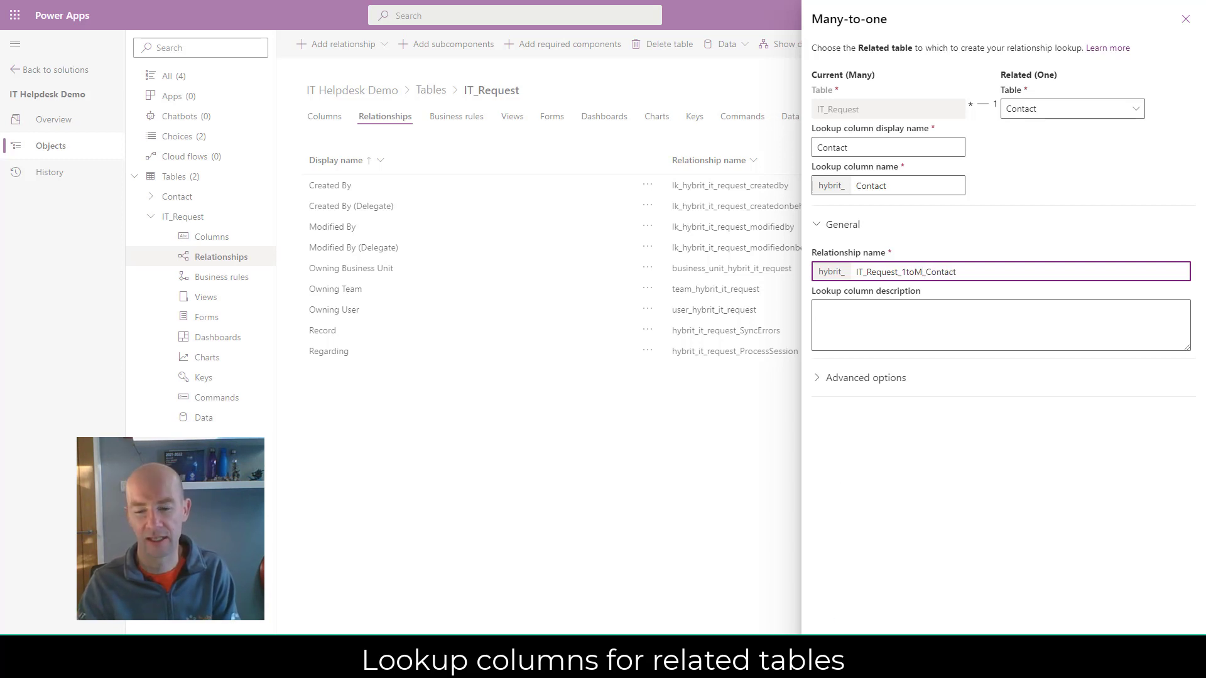
left_click(837, 654)
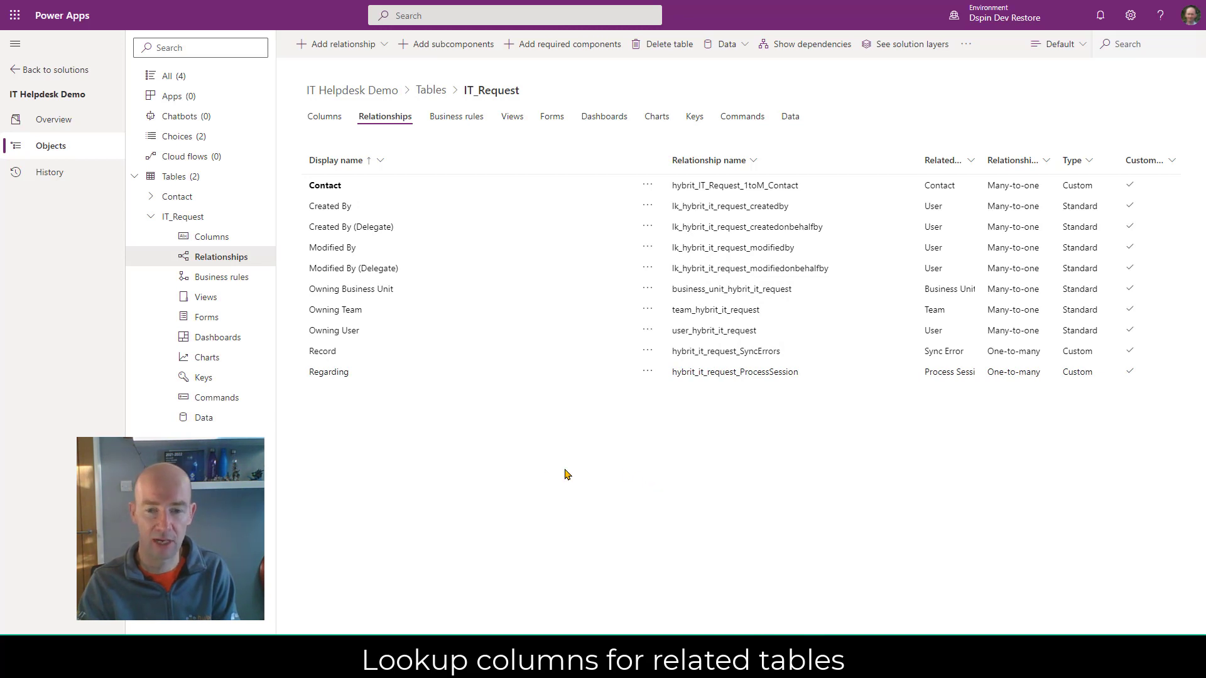
Review the columns of the IT_Request table and filter the list to custom columns only.
left_click(324, 116)
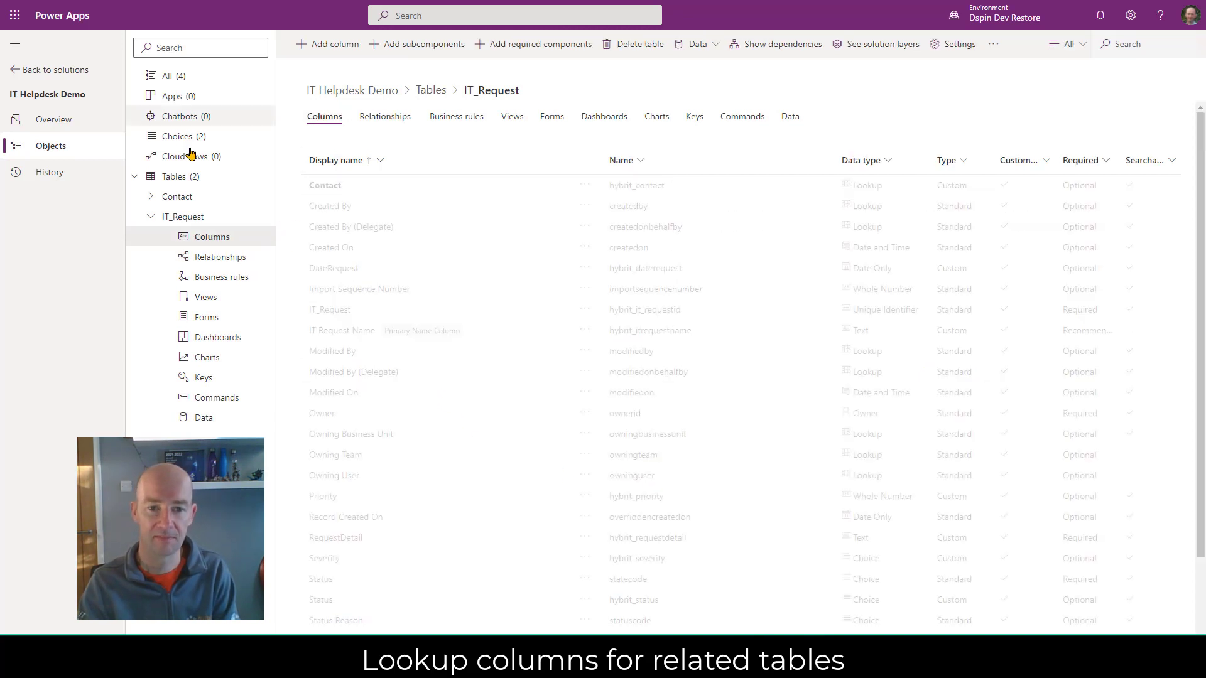
scroll(447, 314, "down", 1)
scroll(448, 314, "down", 1)
scroll(460, 304, "up", 3)
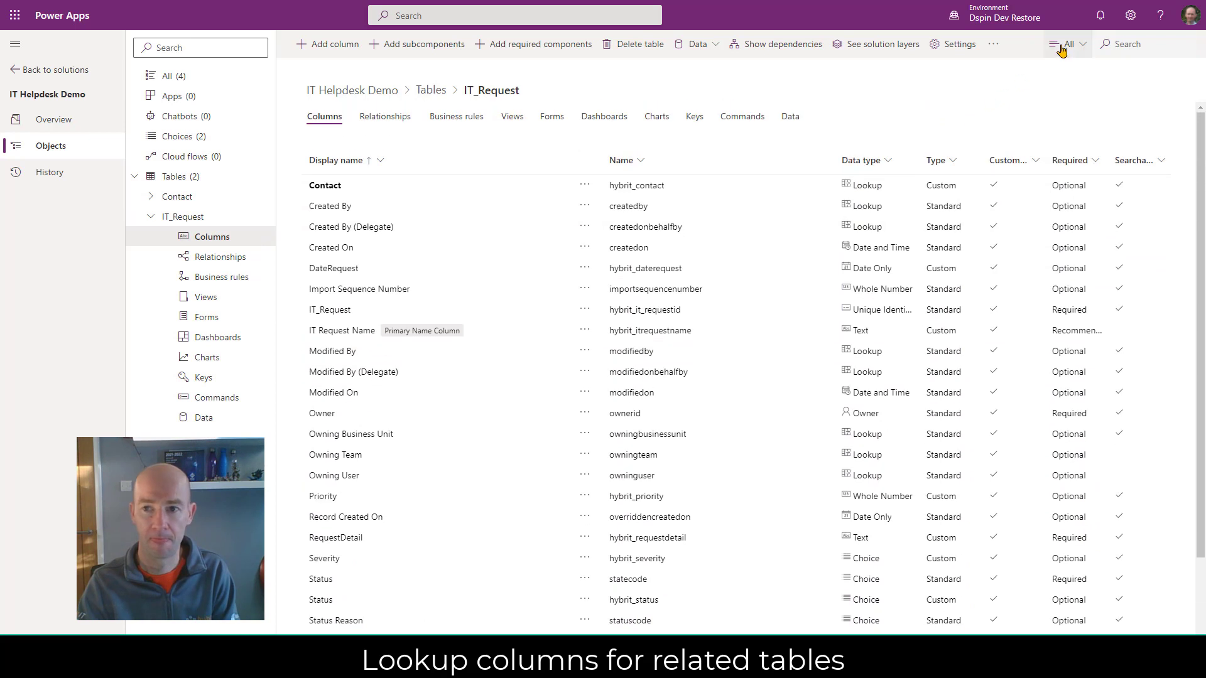
left_click(1066, 44)
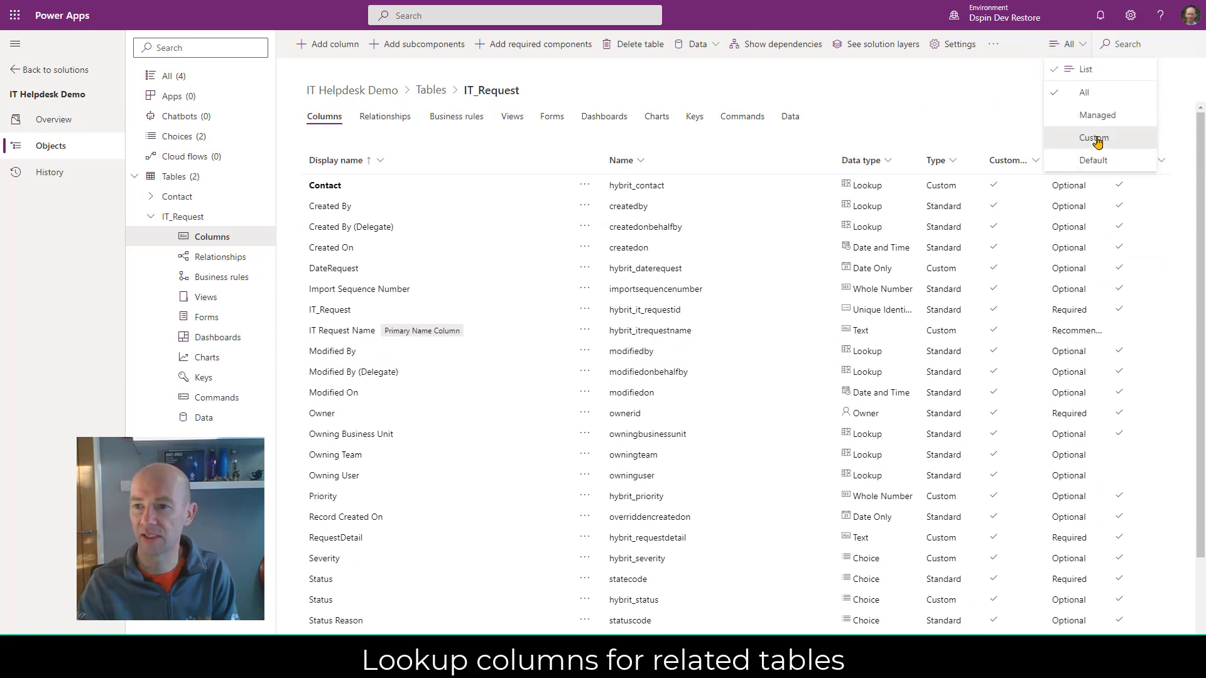
left_click(1095, 141)
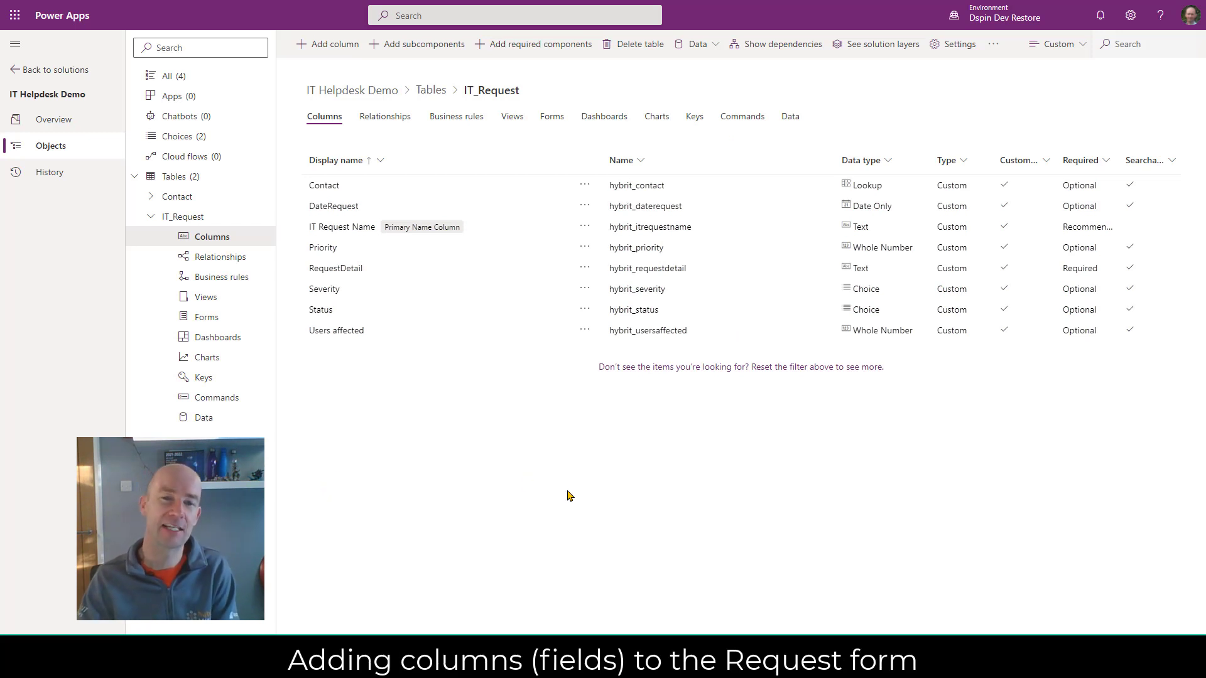
Open the IT_Request table's main Information form for editing and display its unused table columns.
left_click(551, 118)
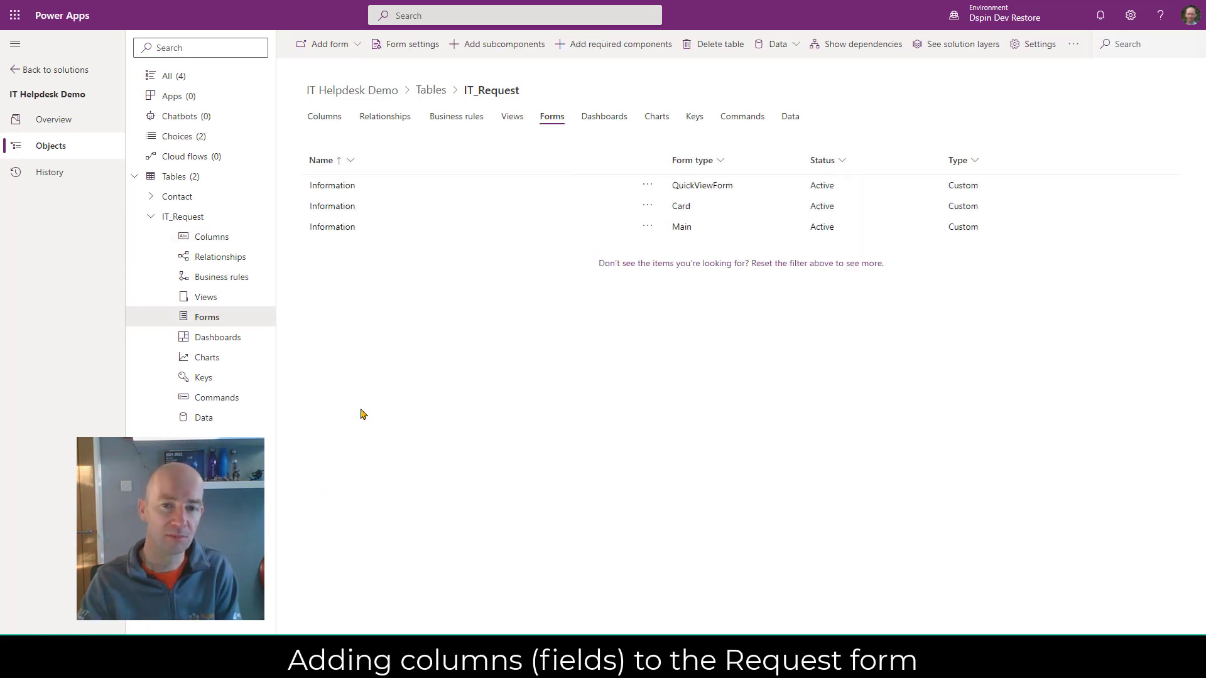
left_click(331, 228)
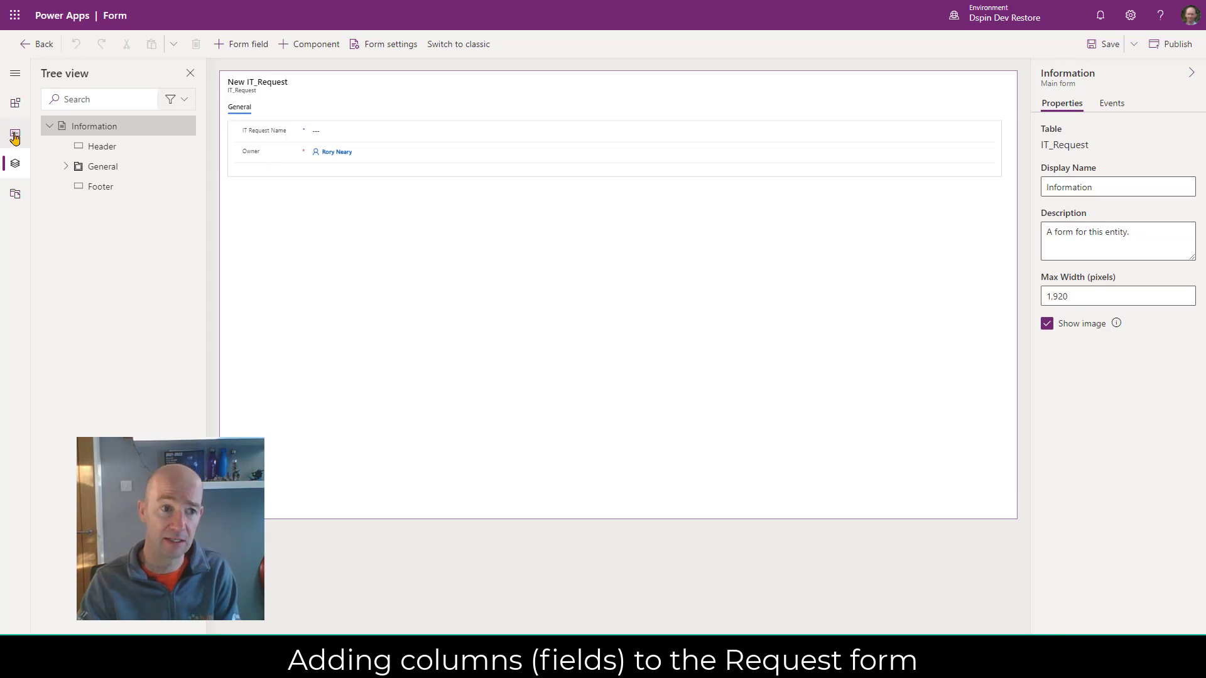
left_click(14, 77)
left_click(49, 133)
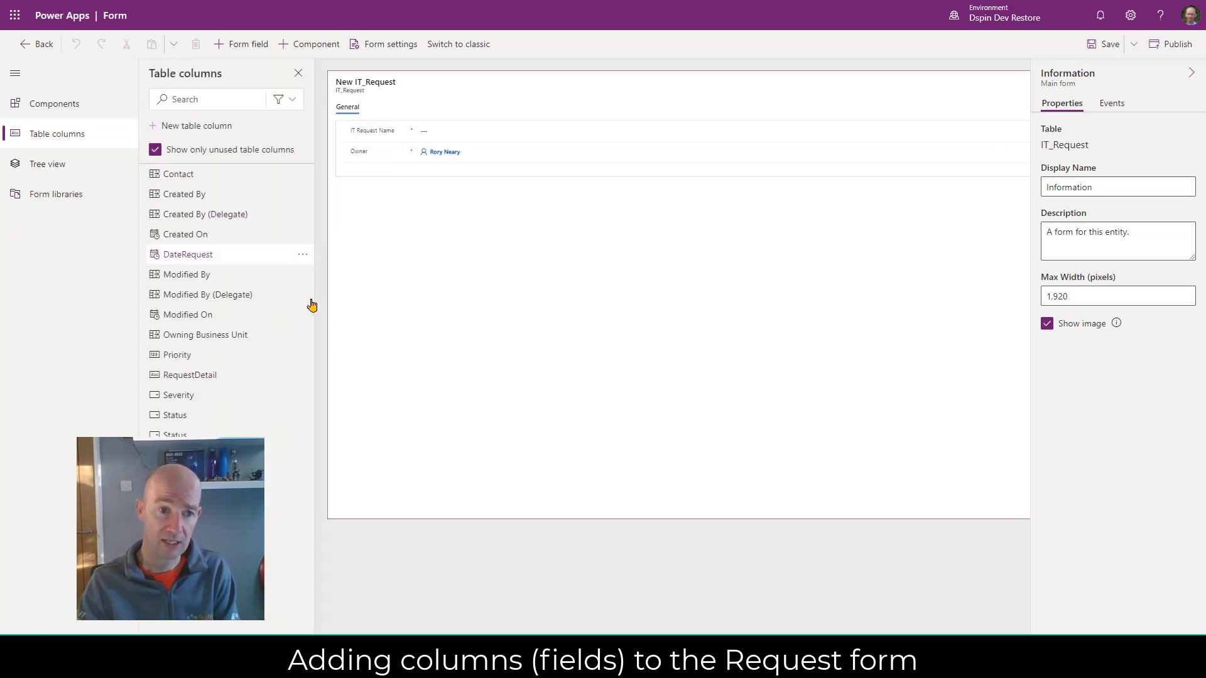
Filter the unused table columns to custom ones and add Contact, DateRequest, Priority, RequestDetail, Severity, Status and Users affected to the form.
mouse_move(204, 362)
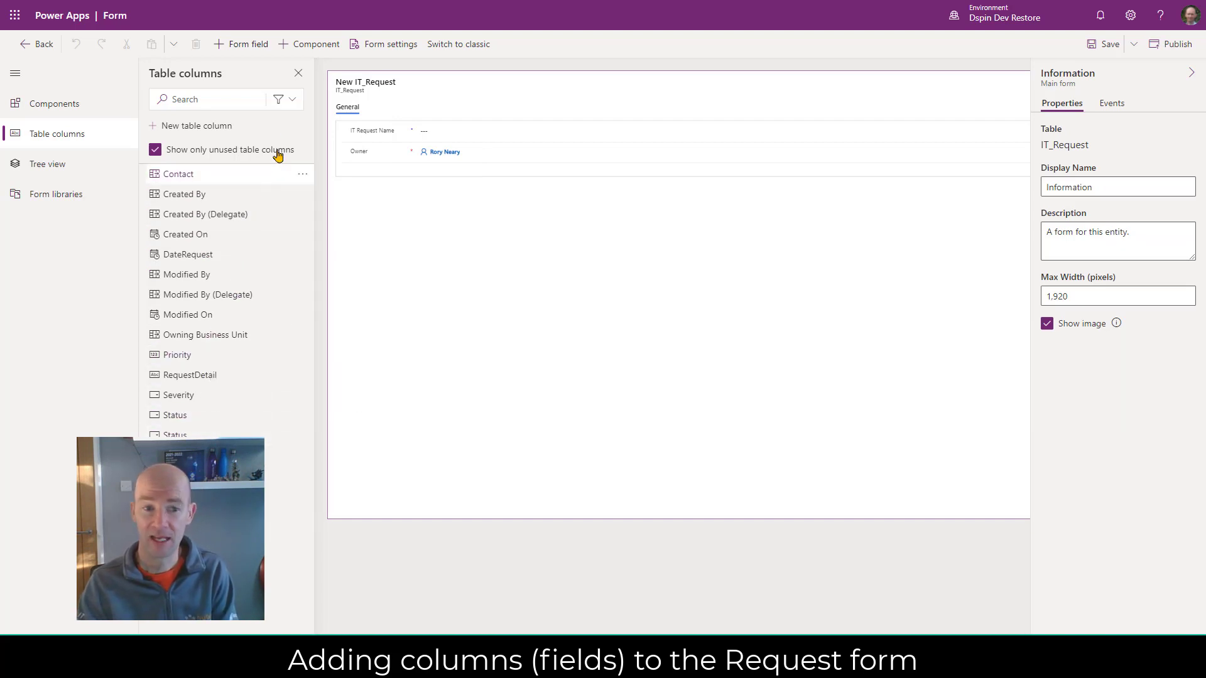
left_click(284, 101)
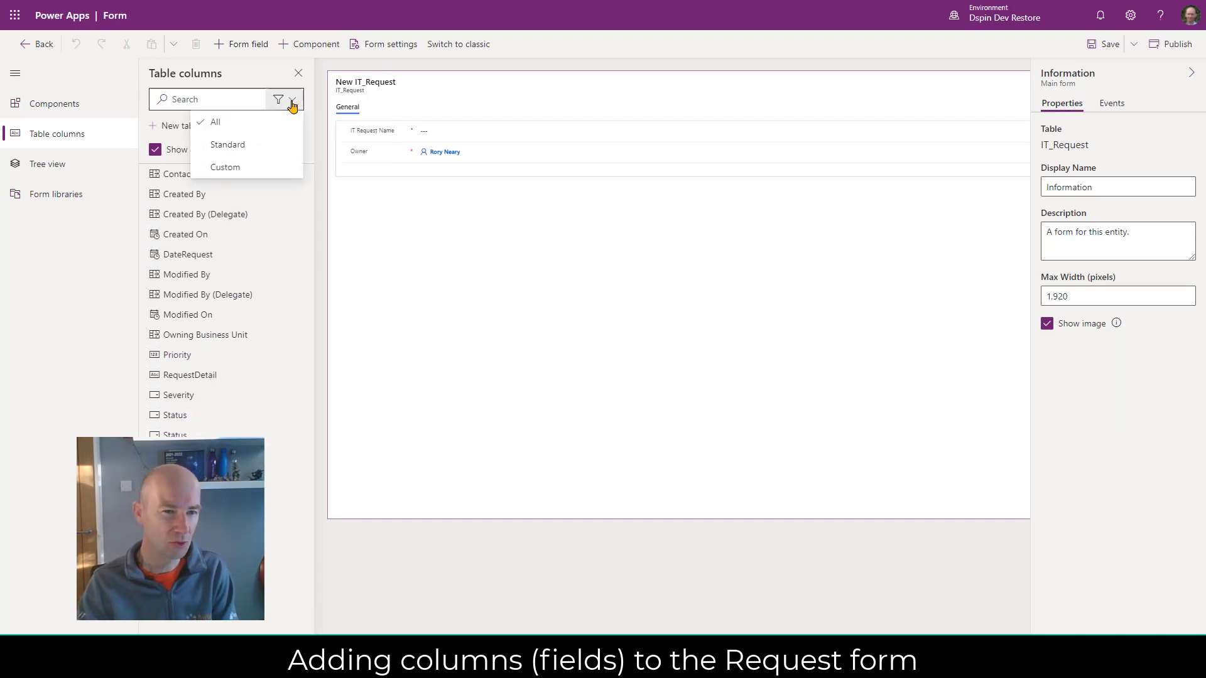
left_click(253, 168)
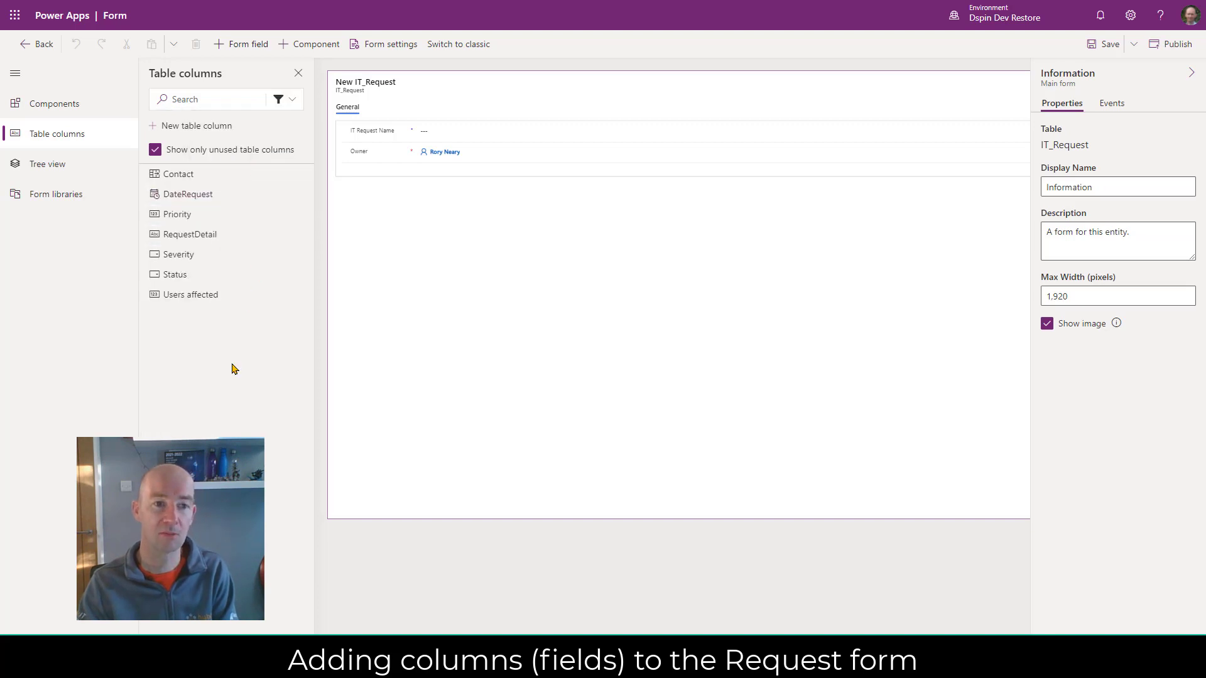
left_click(190, 176)
left_click(189, 176)
left_click(190, 176)
left_click(189, 176)
left_click(189, 176)
left_click(190, 176)
left_click(189, 176)
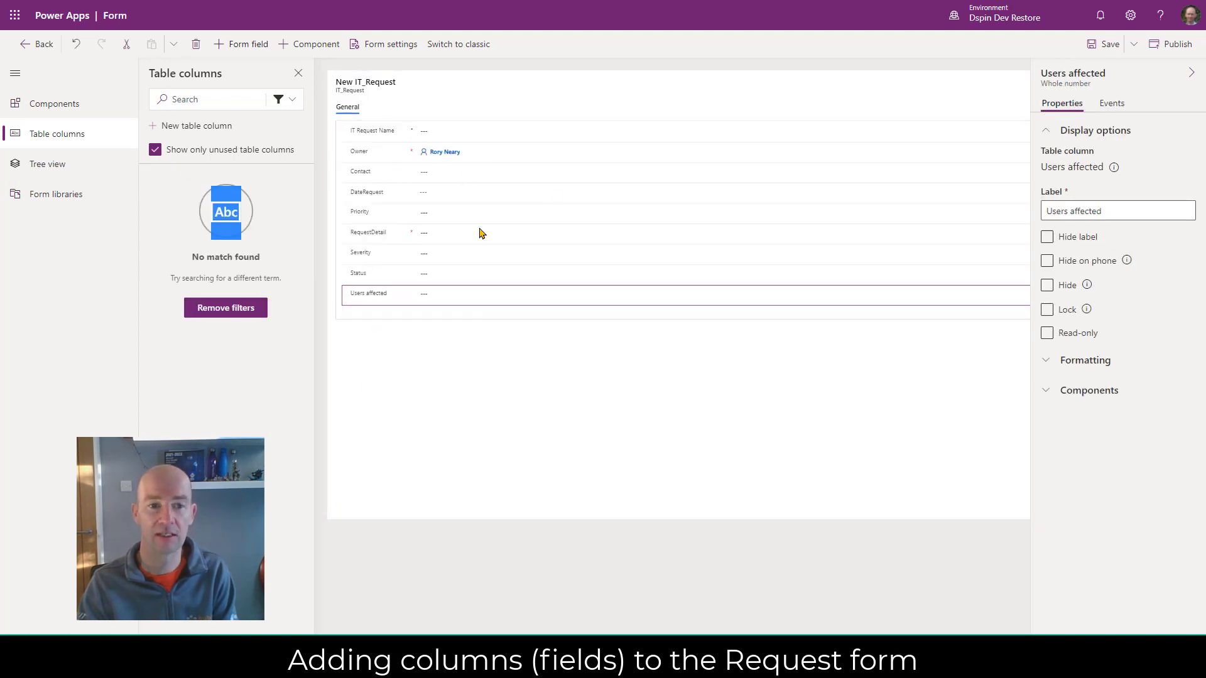
Move Owner to the end of the form and RequestDetail directly below IT Request Name, and save the form.
left_click(544, 157)
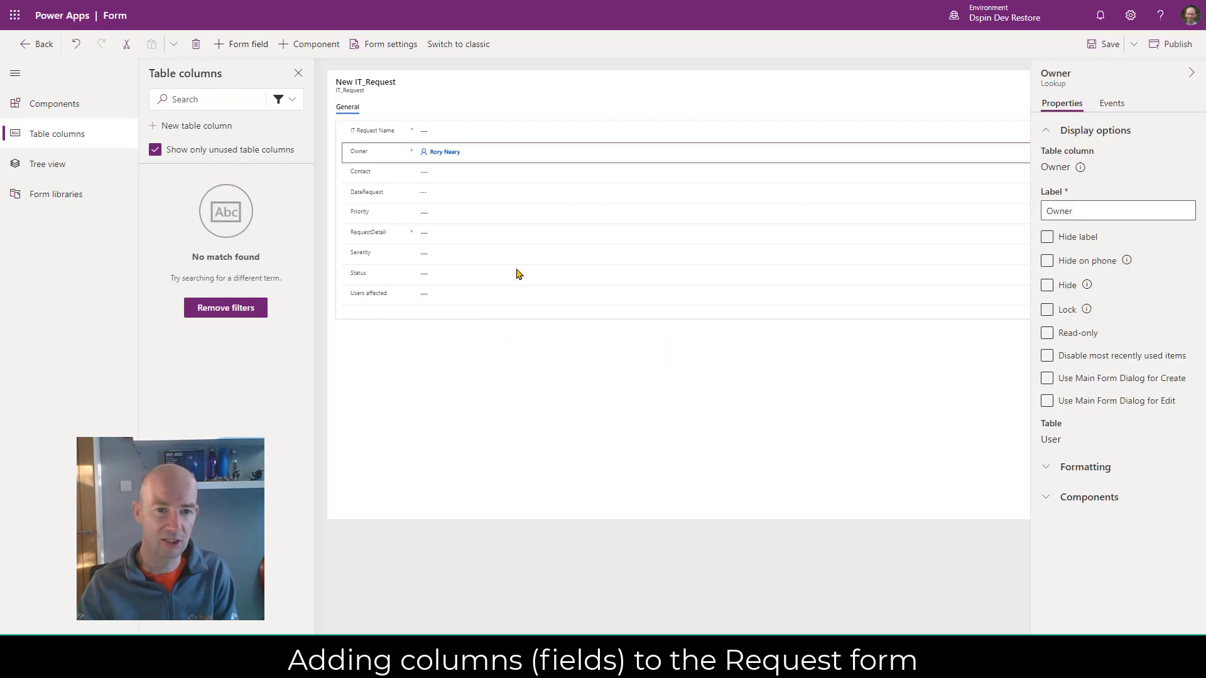
left_click_drag(394, 156, 377, 304)
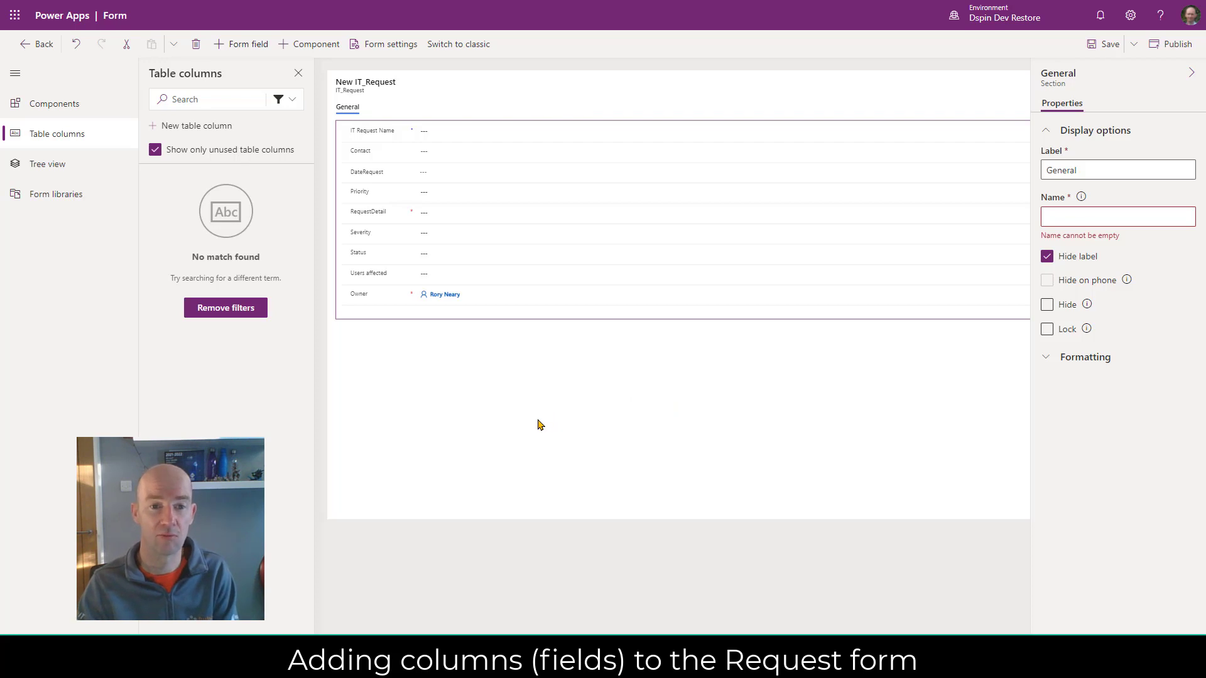
left_click(446, 214)
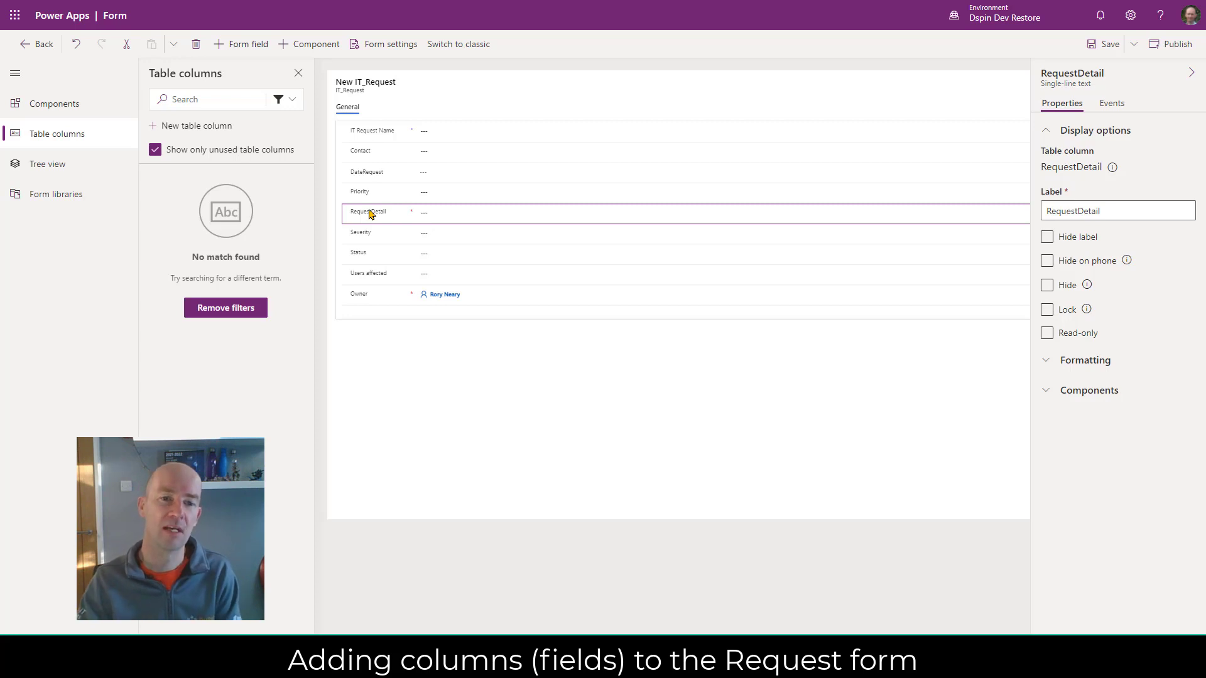
left_click_drag(371, 218, 370, 172)
left_click_drag(372, 156, 377, 183)
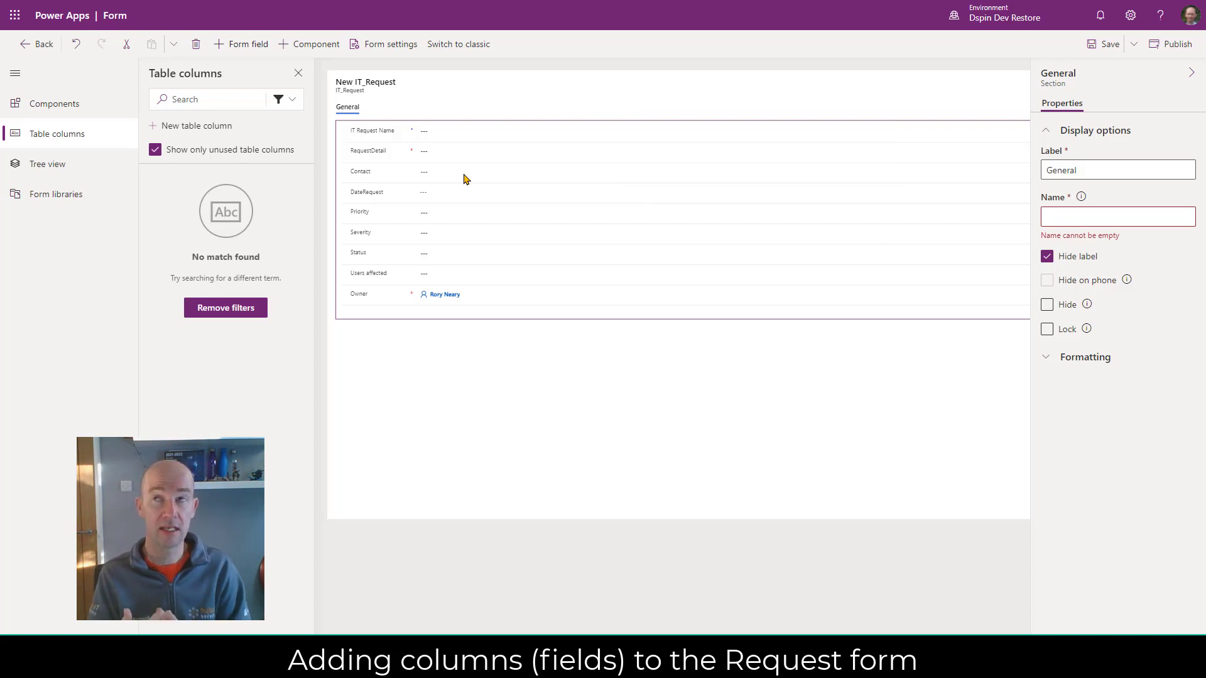
left_click(1104, 48)
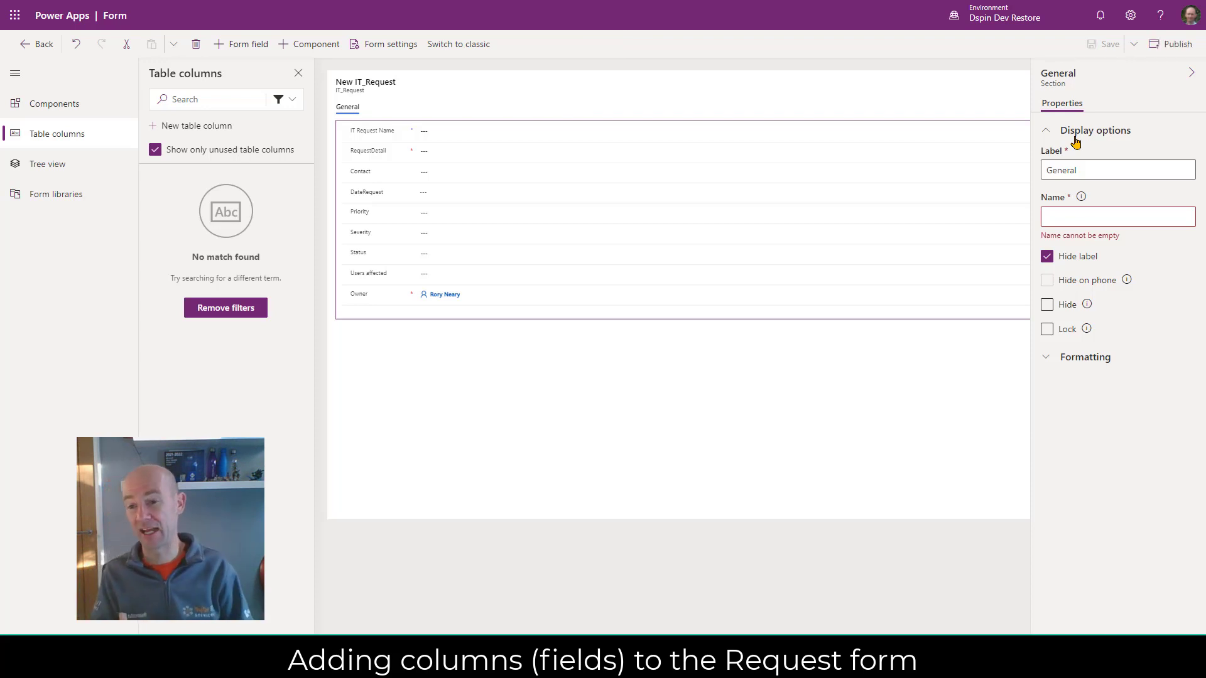
Set the form section's name to General, the same as its label, save the form and leave the form editor.
double_click(1078, 172)
key("ctrl+c")
left_click(1085, 213)
key("ctrl+v")
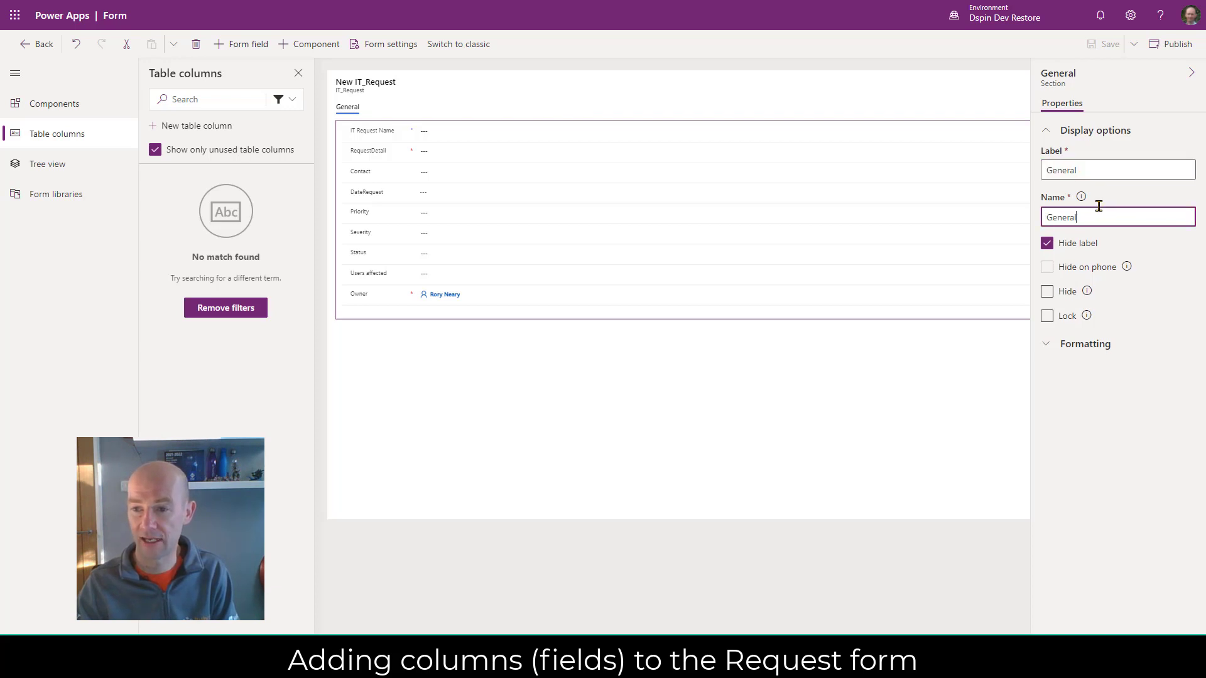
left_click(1116, 171)
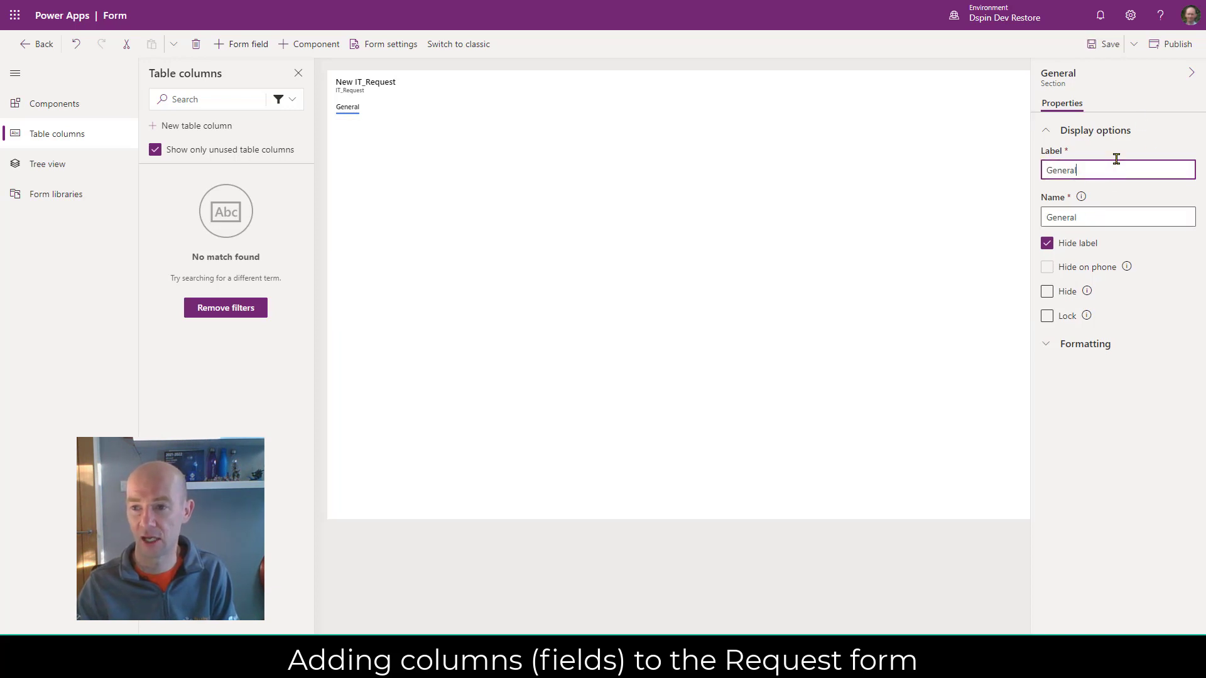
left_click(1109, 49)
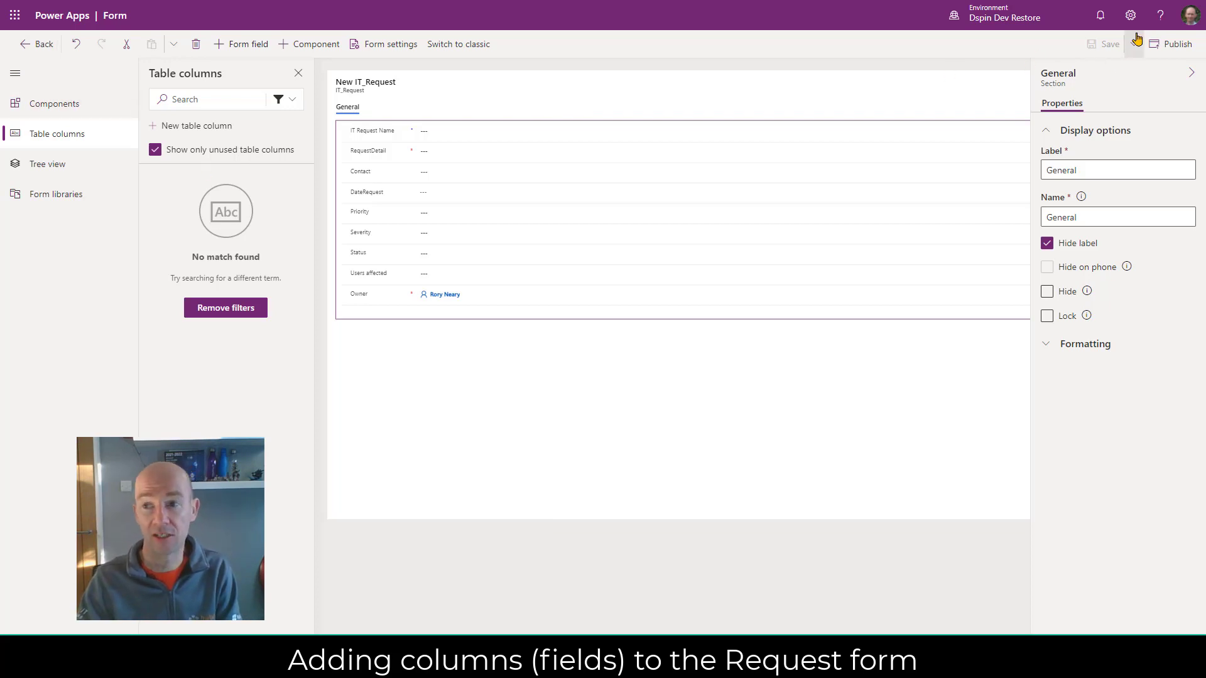
left_click(35, 46)
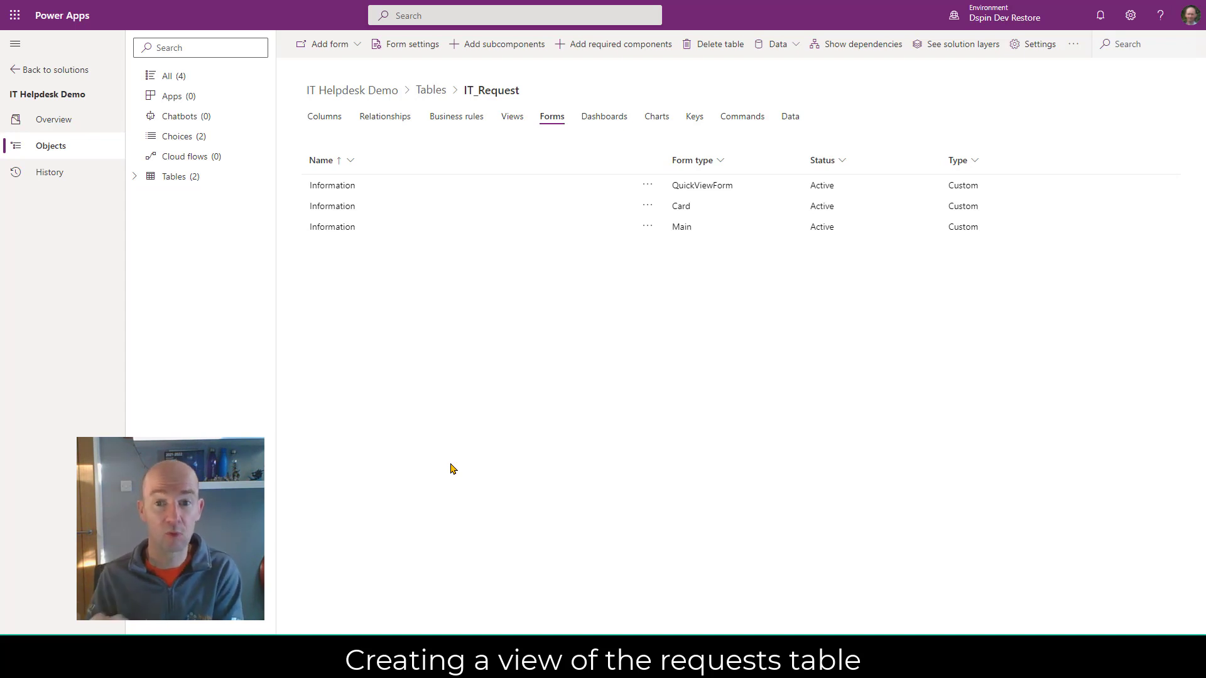
Open the IT_Request table's Active IT_Requests view for editing and filter its table columns to custom only.
left_click(512, 118)
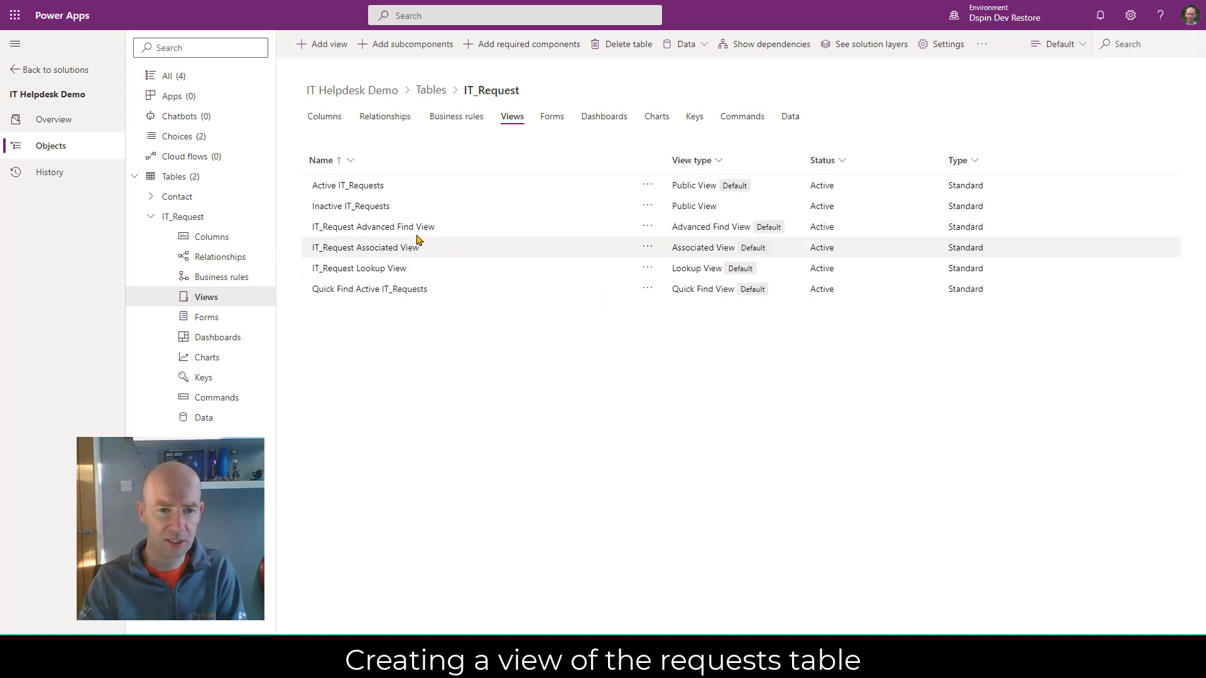
left_click(349, 186)
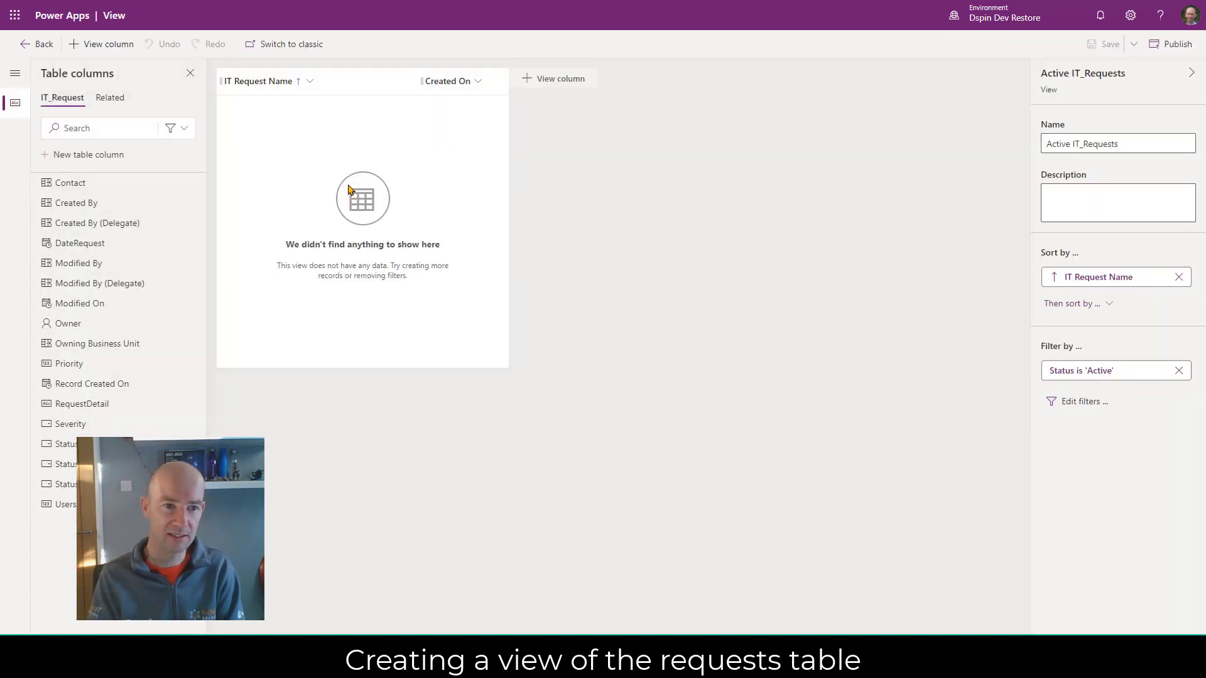
left_click(184, 129)
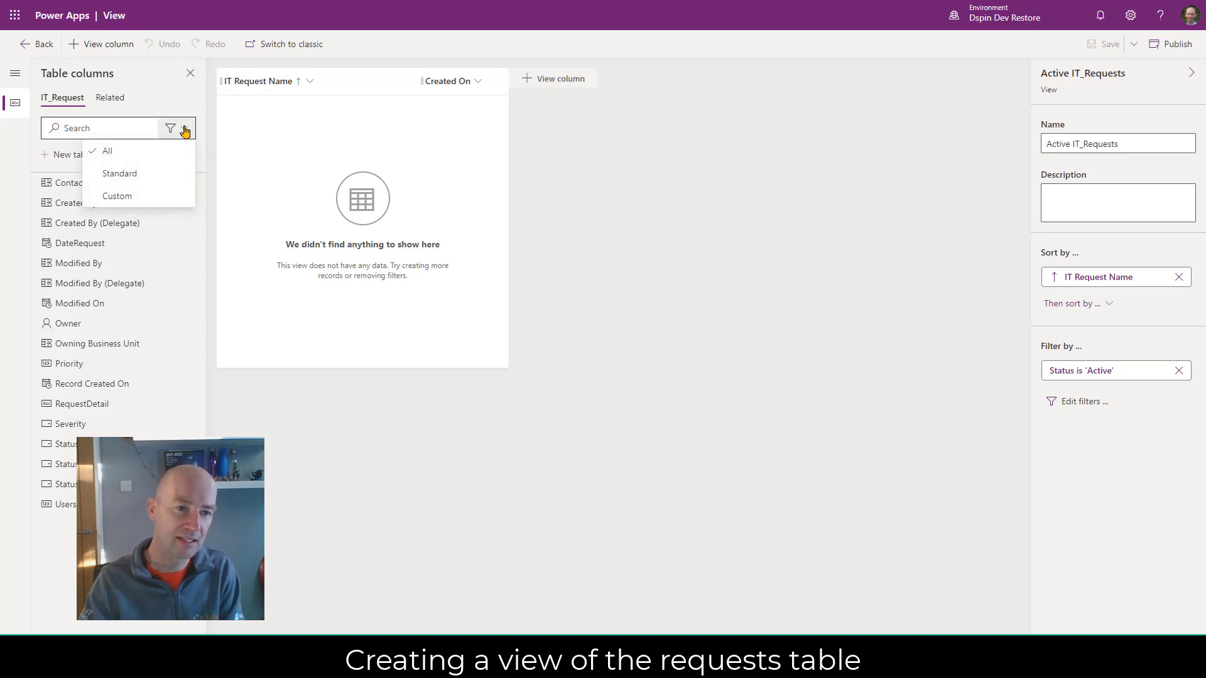
left_click(149, 197)
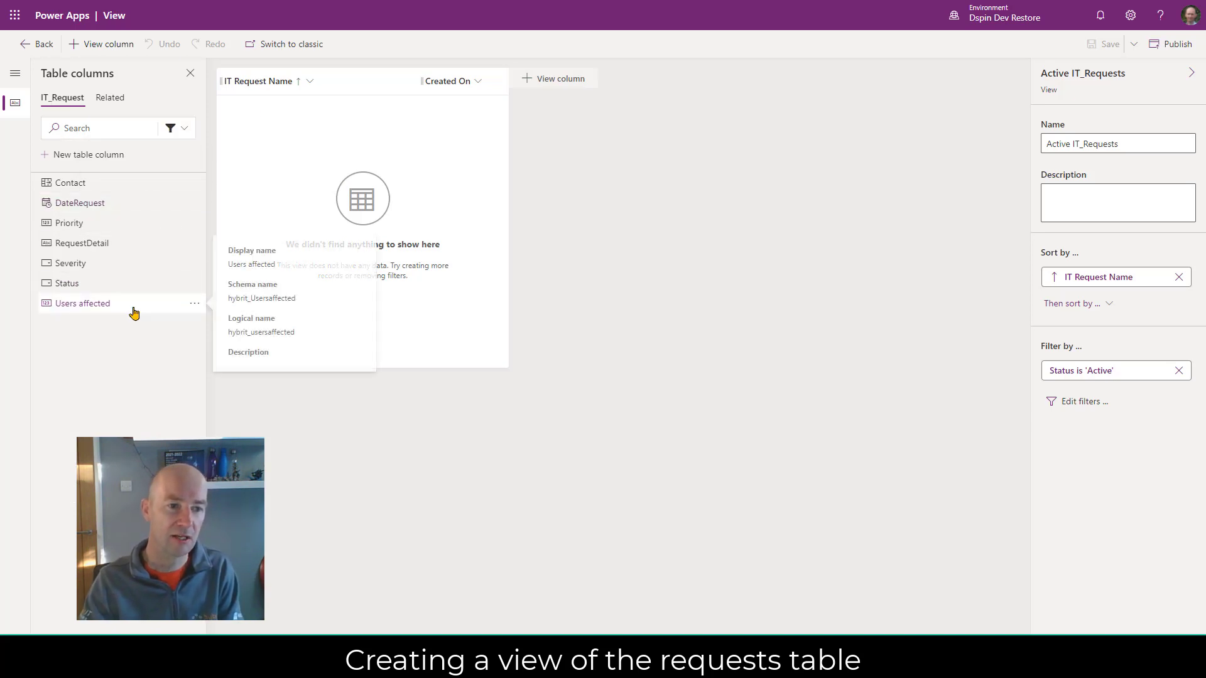
Add all seven custom columns, from Contact to Users affected, to the Active IT_Requests view, save it and return to the views list.
left_click(80, 182)
left_click(79, 182)
left_click(80, 182)
left_click(79, 182)
left_click(80, 182)
left_click(80, 182)
left_click(80, 182)
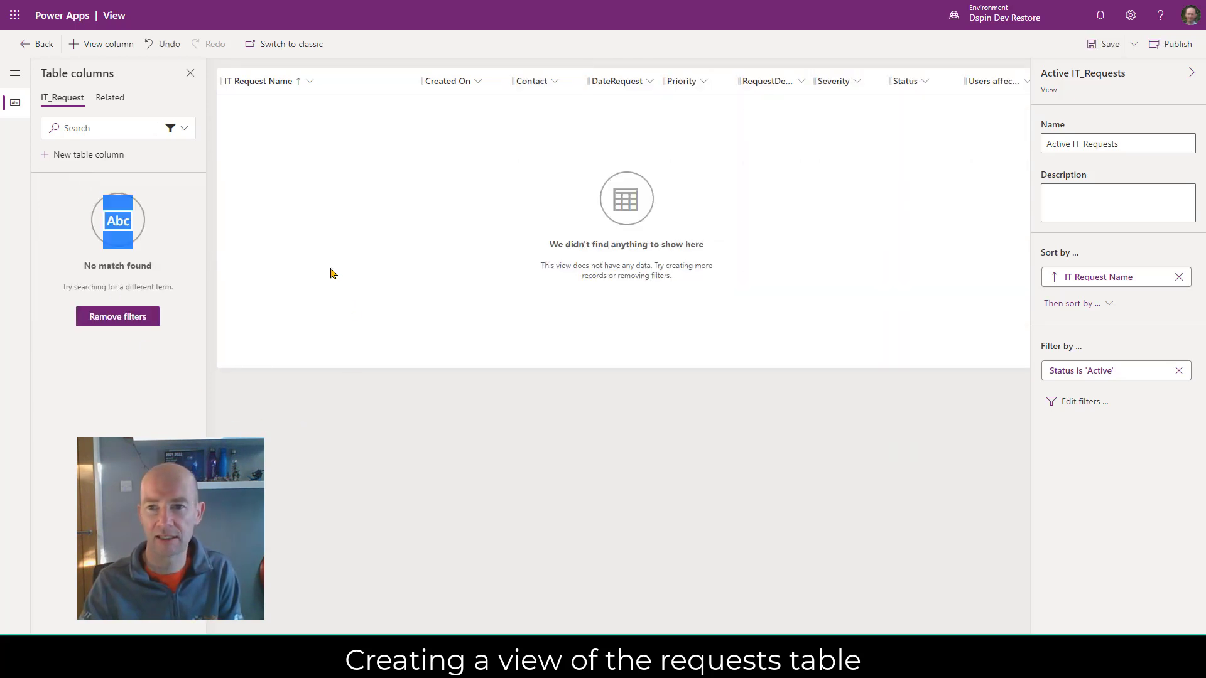
left_click(1105, 45)
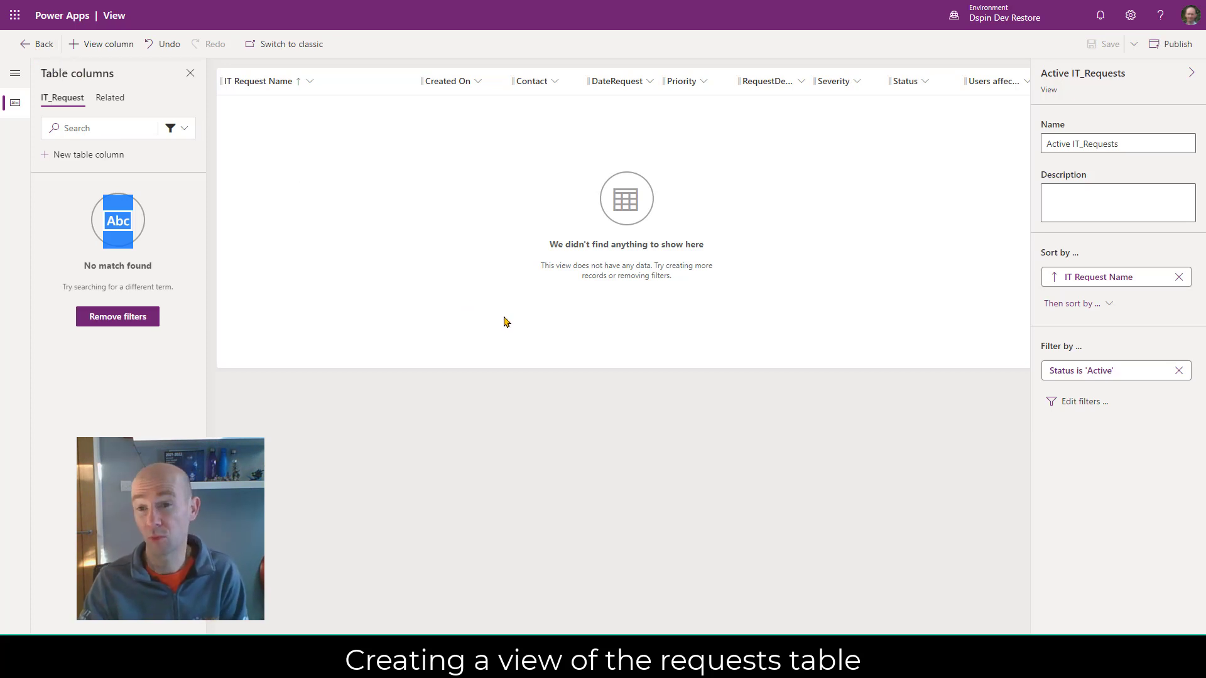
left_click(33, 46)
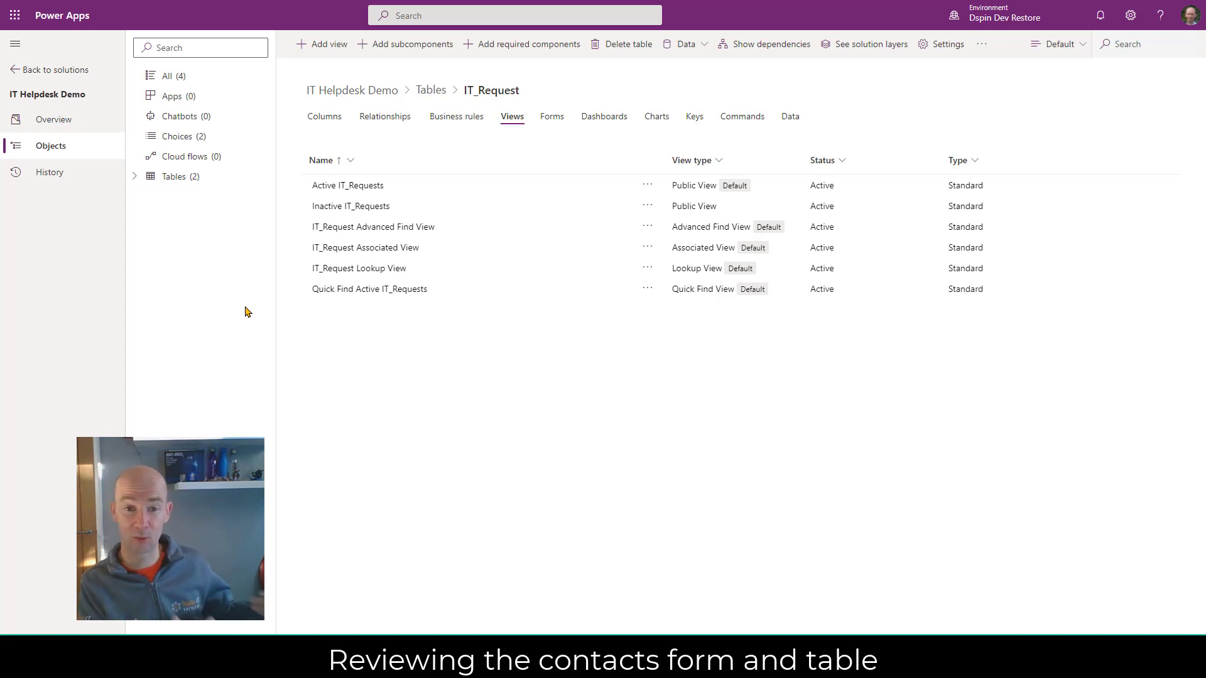
Review the Contact table's Active Contacts view and return to the table's list of views.
left_click(433, 89)
left_click(324, 157)
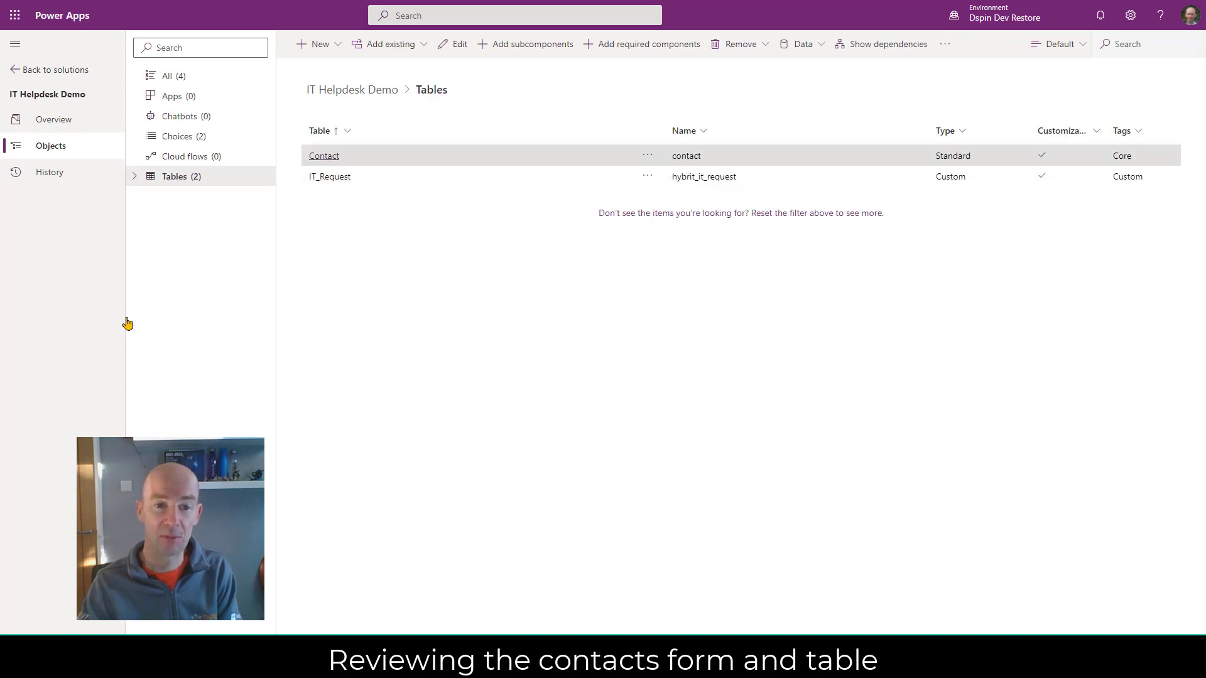
left_click(509, 117)
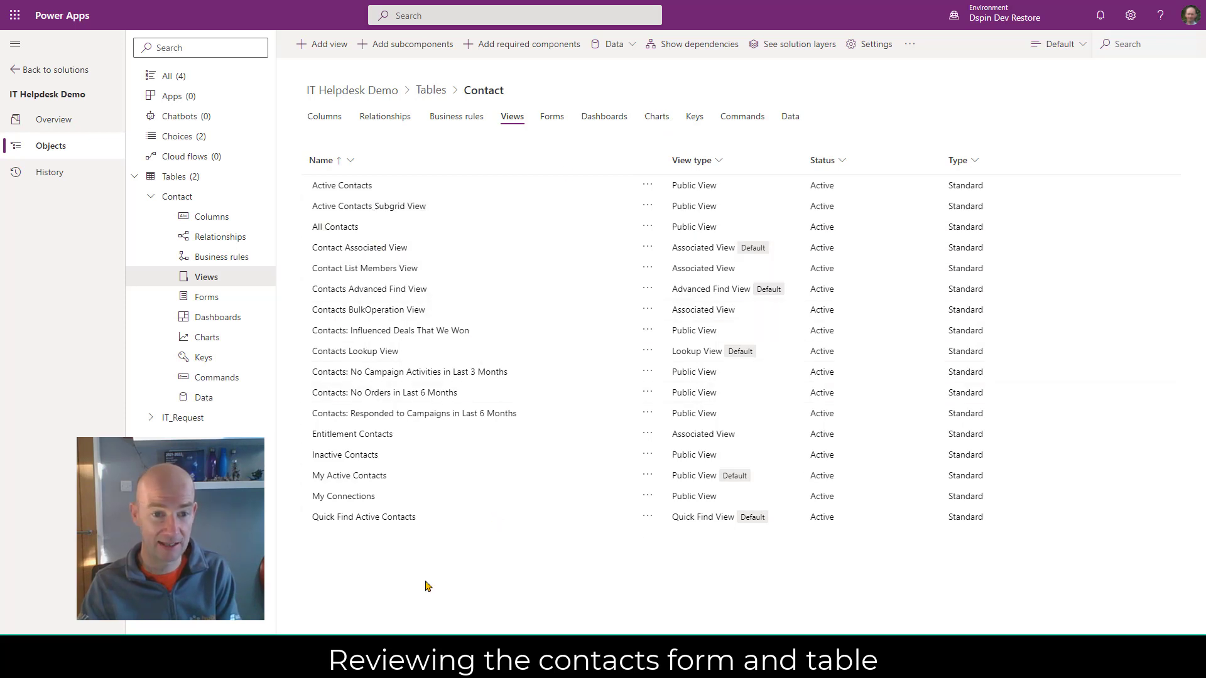
left_click(352, 185)
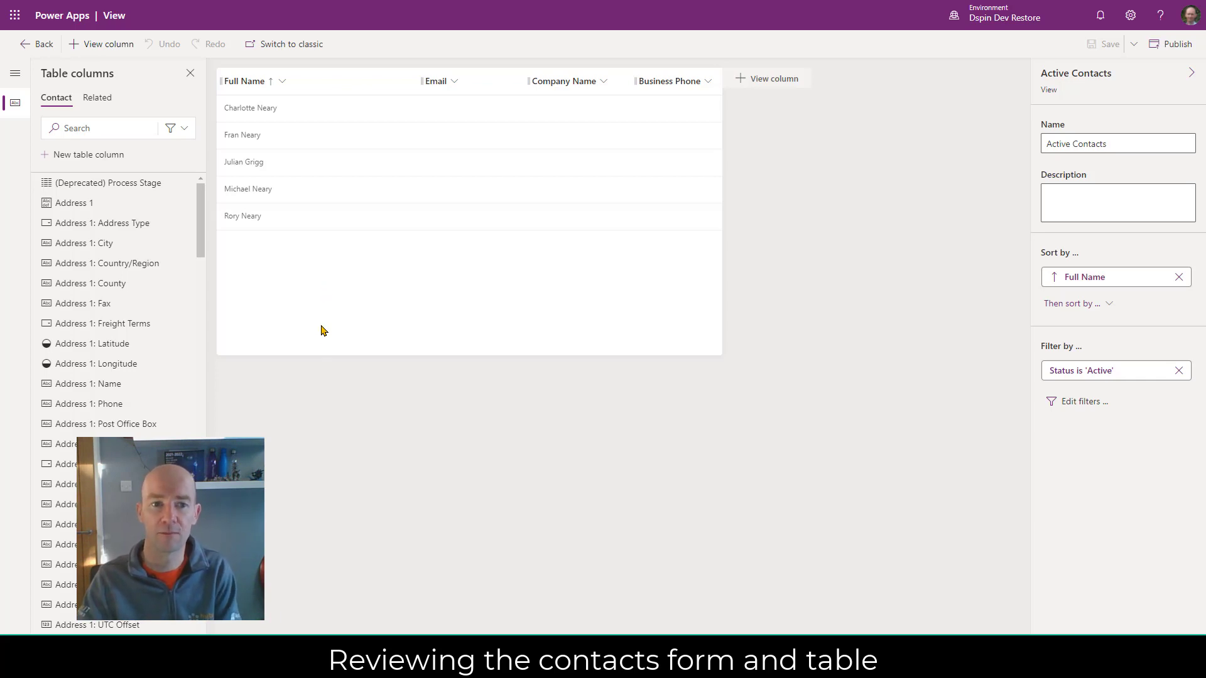
left_click(35, 44)
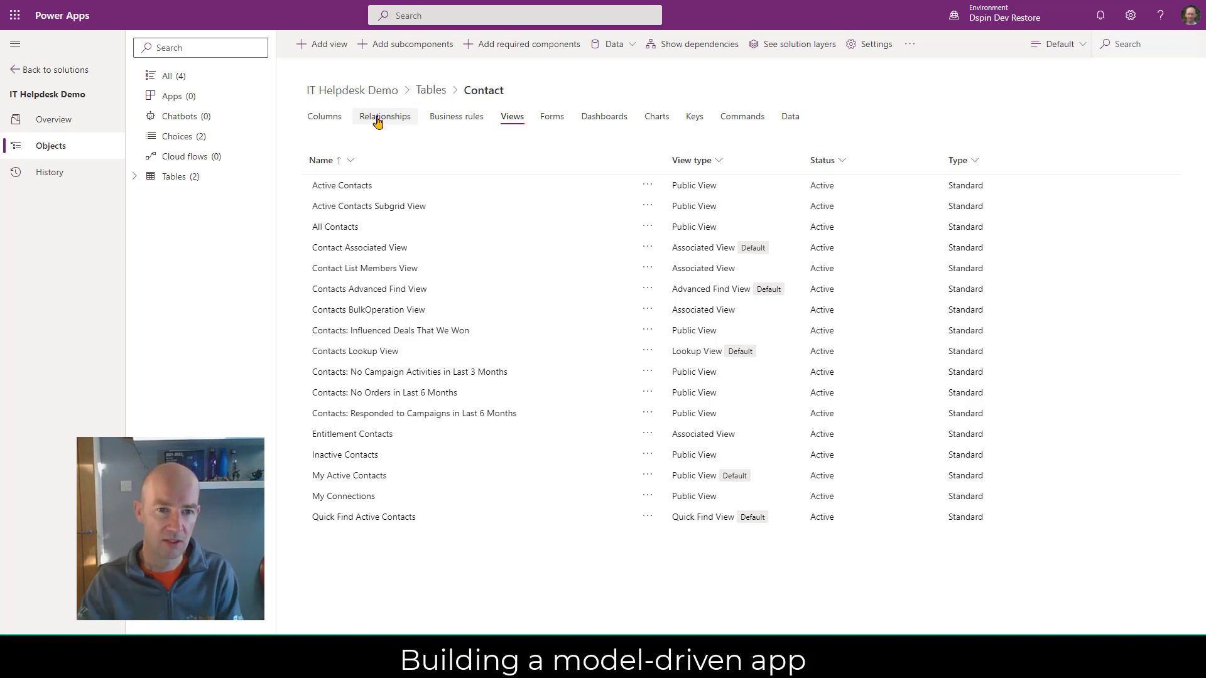
Create a blank model-driven app named IT Helpdesk MD in the solution, using the modern app designer.
left_click(431, 91)
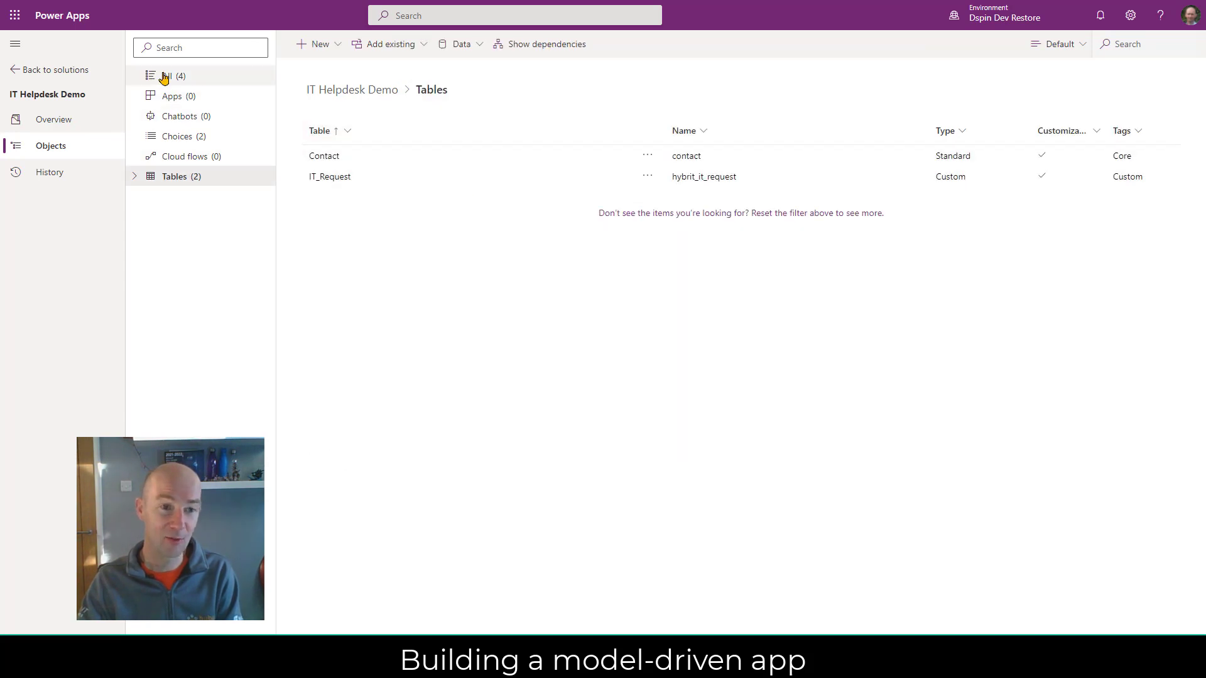
left_click(184, 99)
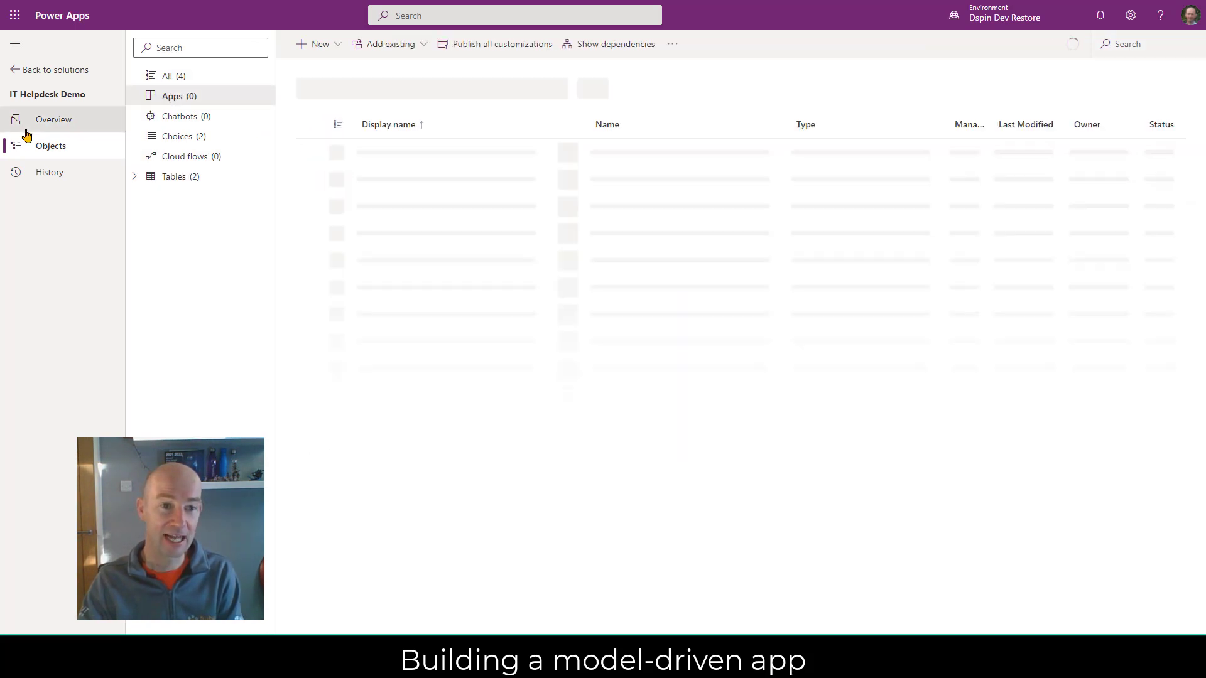
left_click(333, 45)
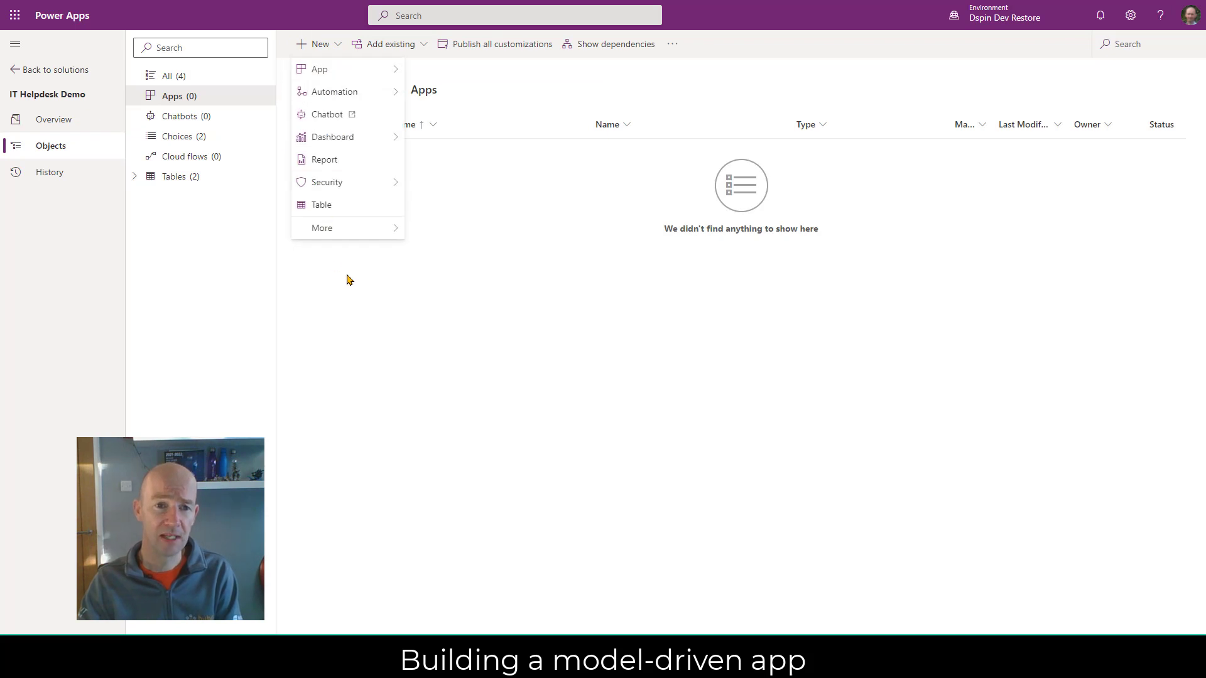
mouse_move(393, 68)
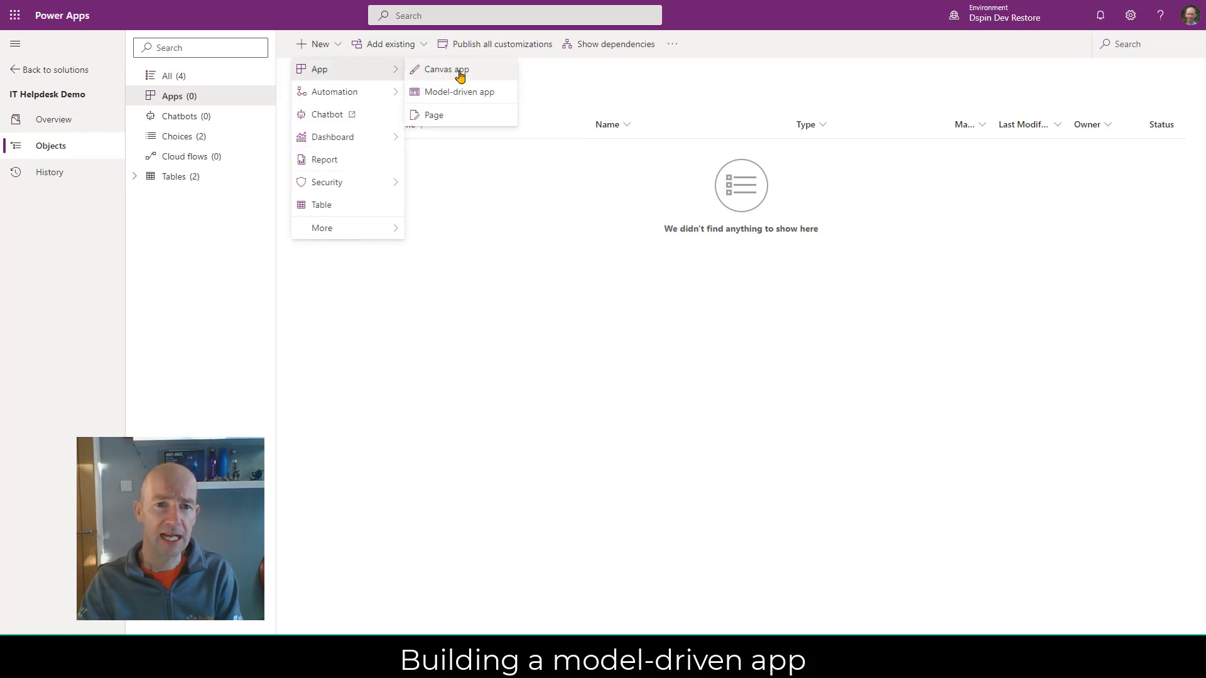
left_click(465, 92)
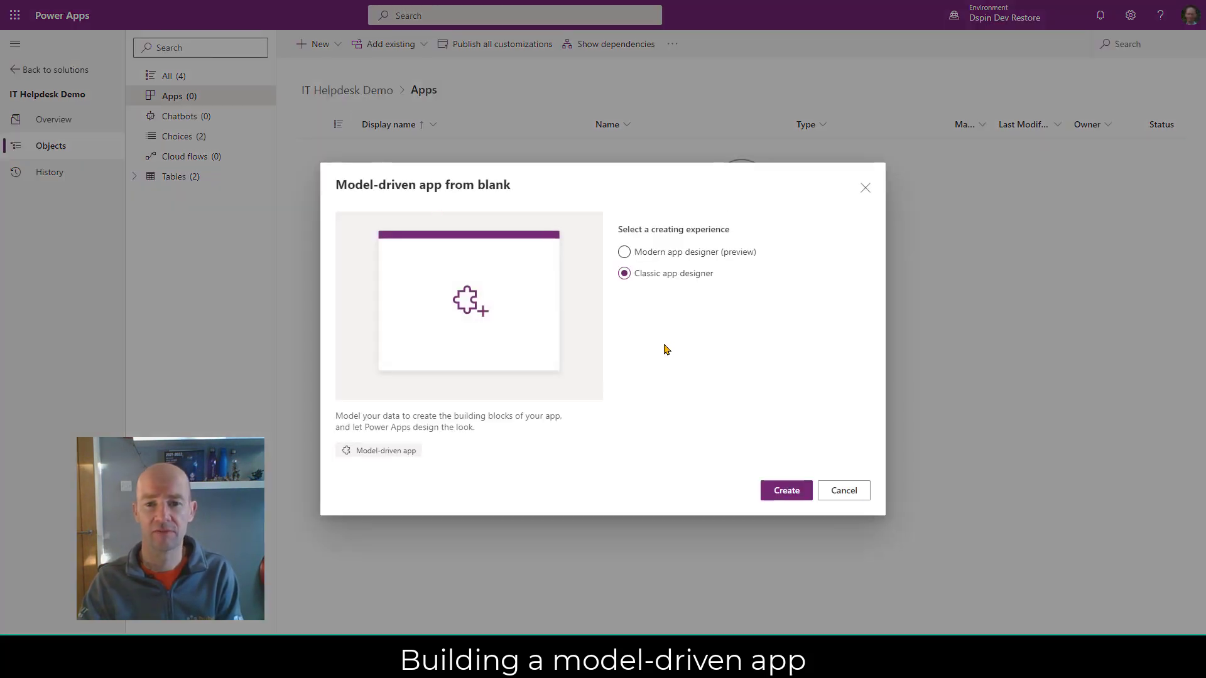
left_click(660, 258)
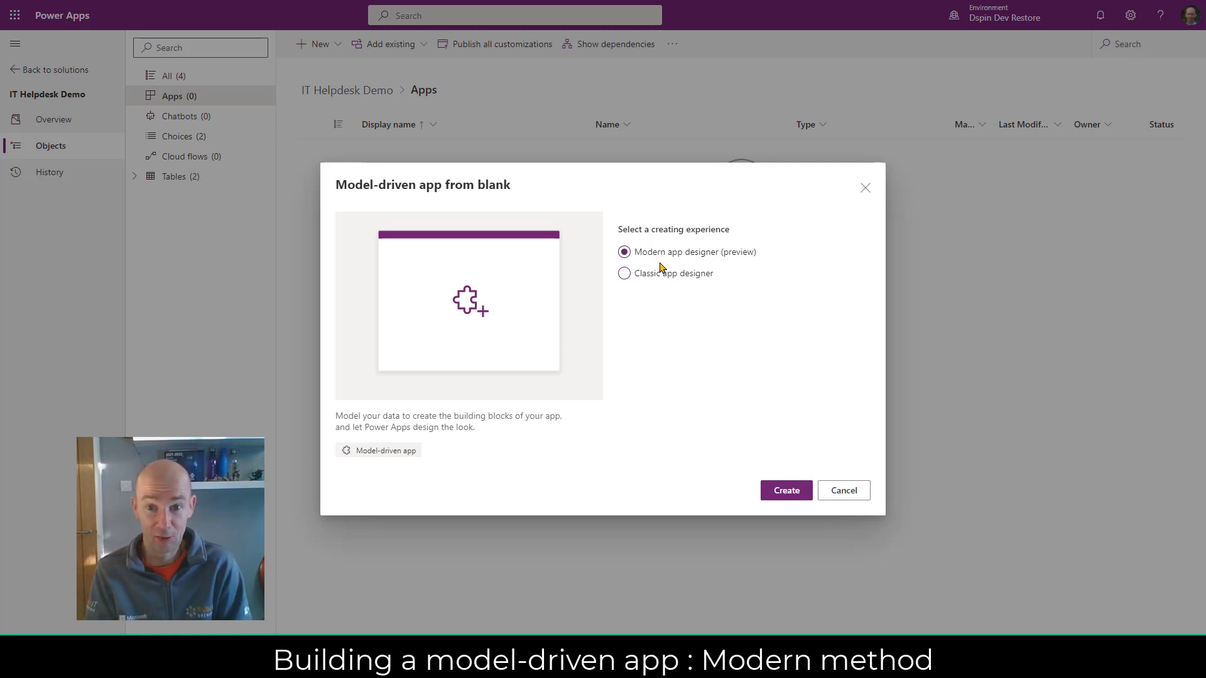
left_click(790, 494)
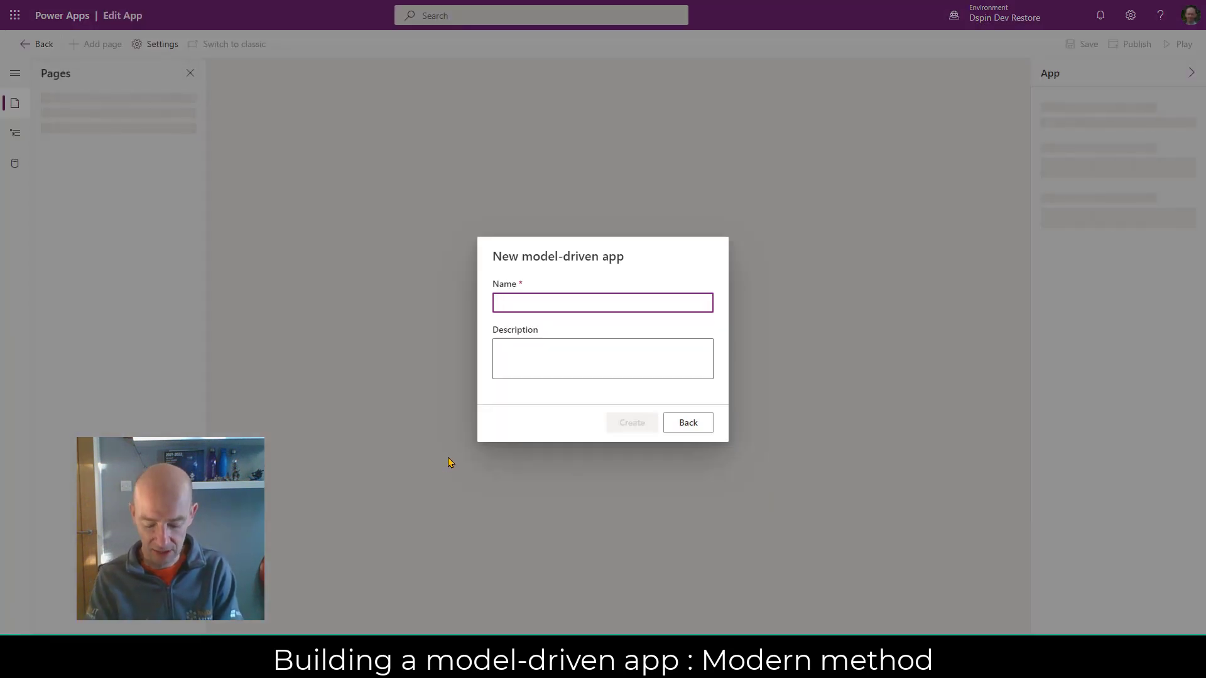
type("IT Helpdesk MD")
left_click(632, 424)
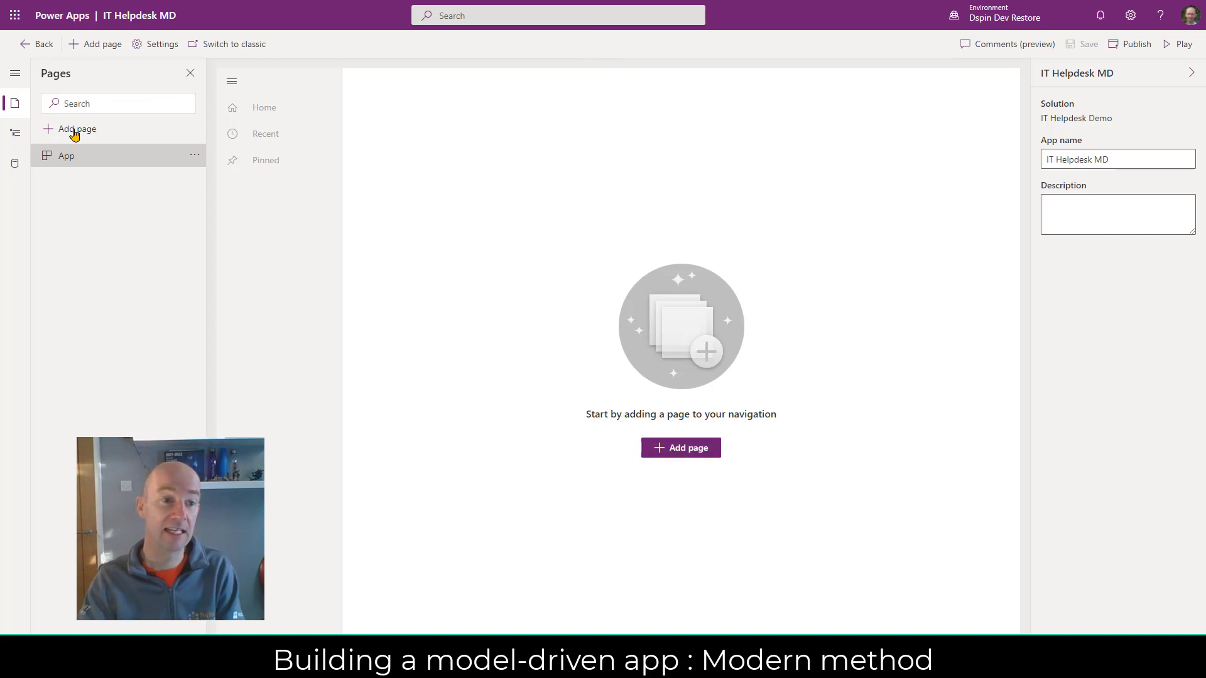
left_click(74, 130)
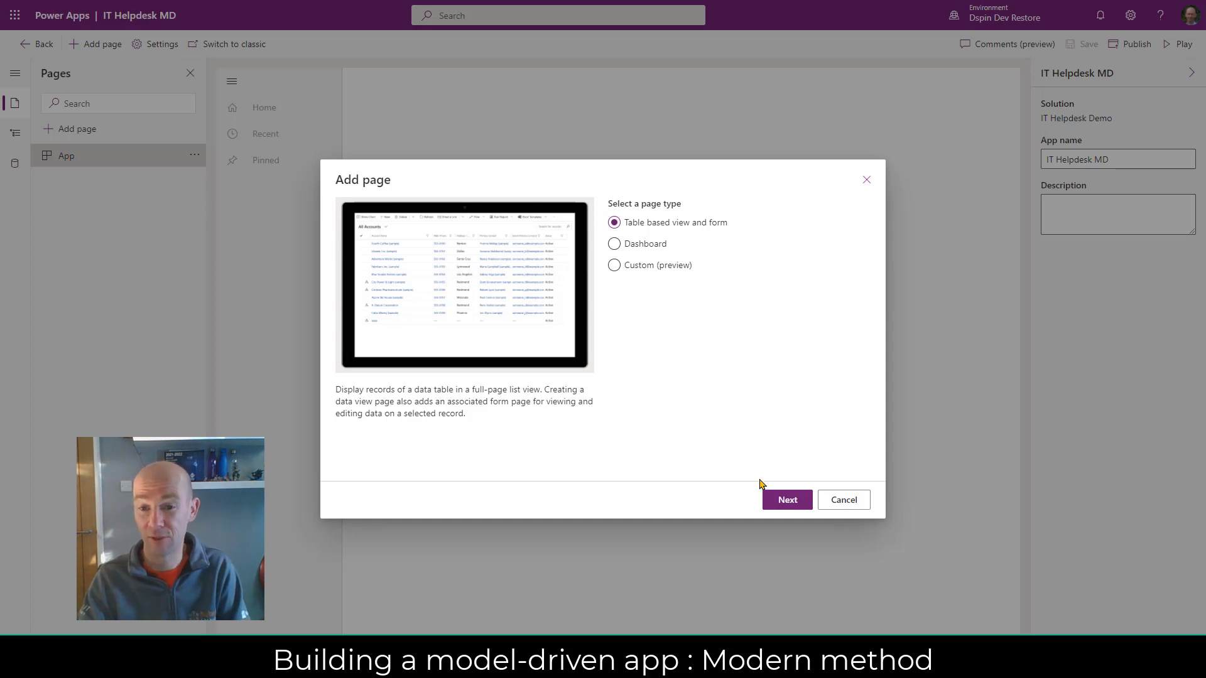
left_click(780, 499)
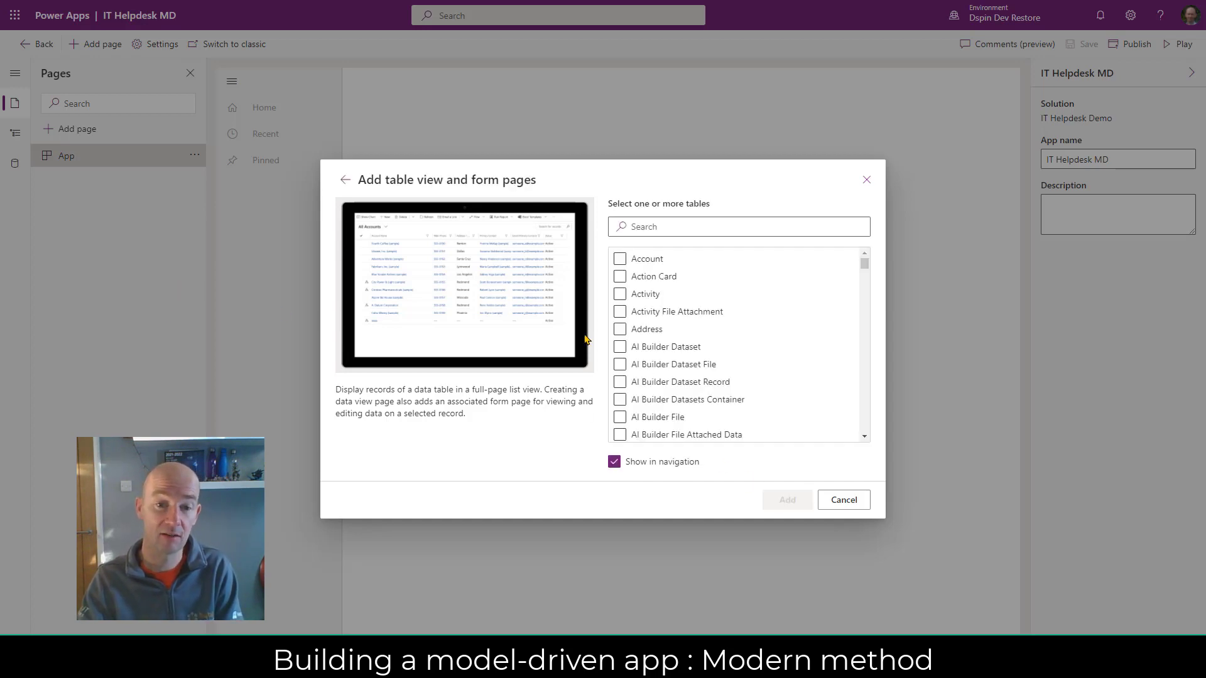
left_click(678, 228)
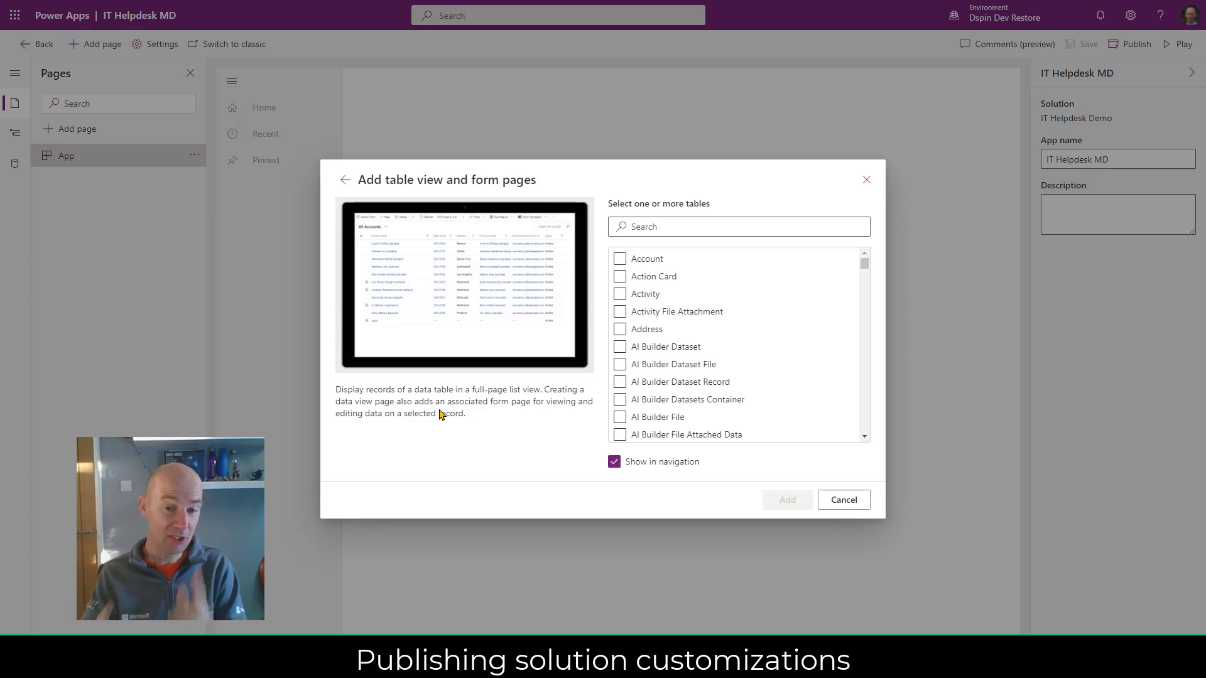
left_click(654, 224)
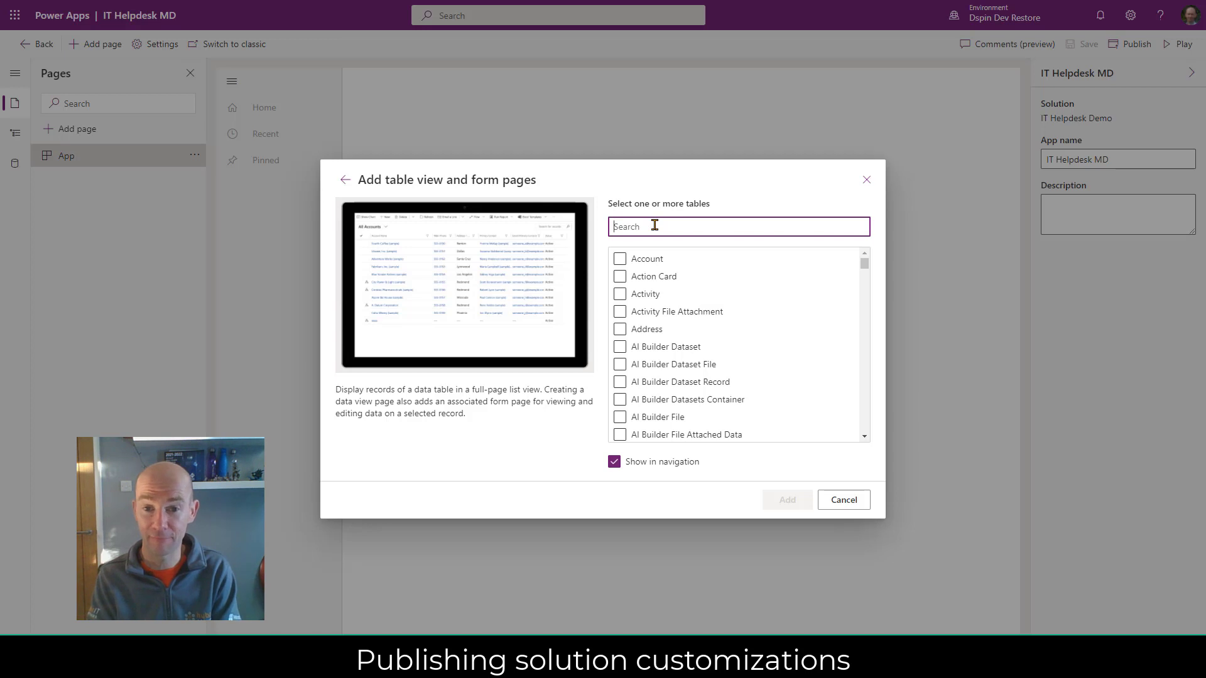
type("IT he")
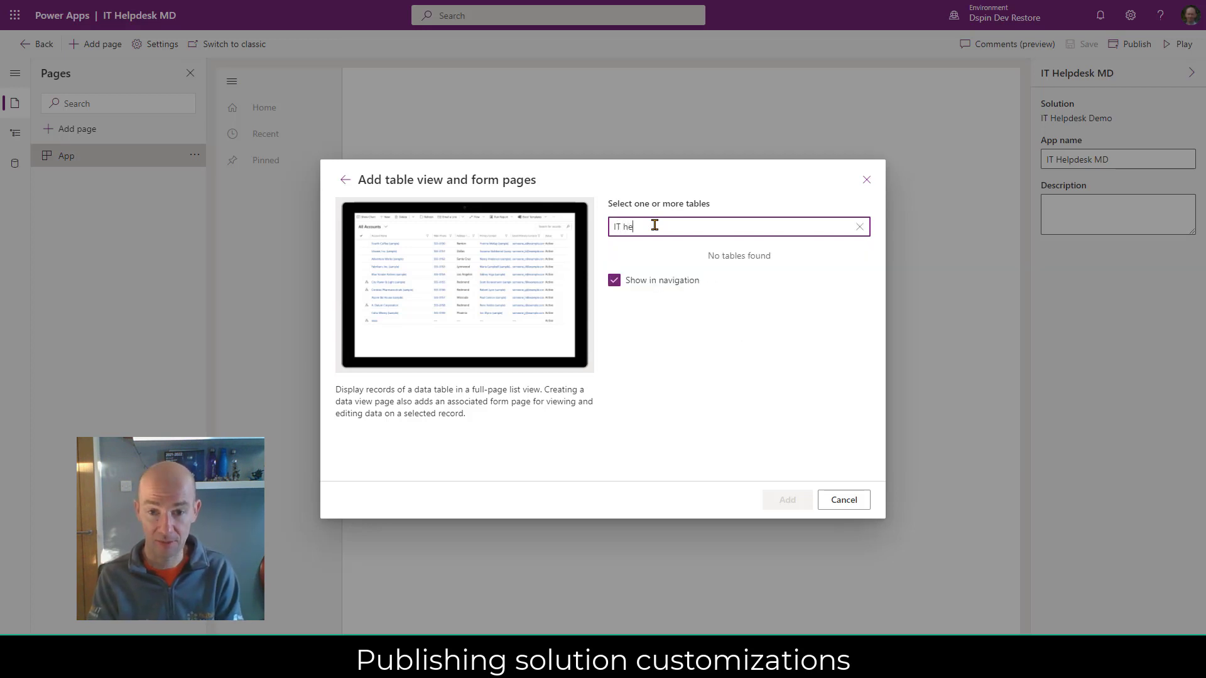
left_click_drag(636, 226, 563, 242)
type("help")
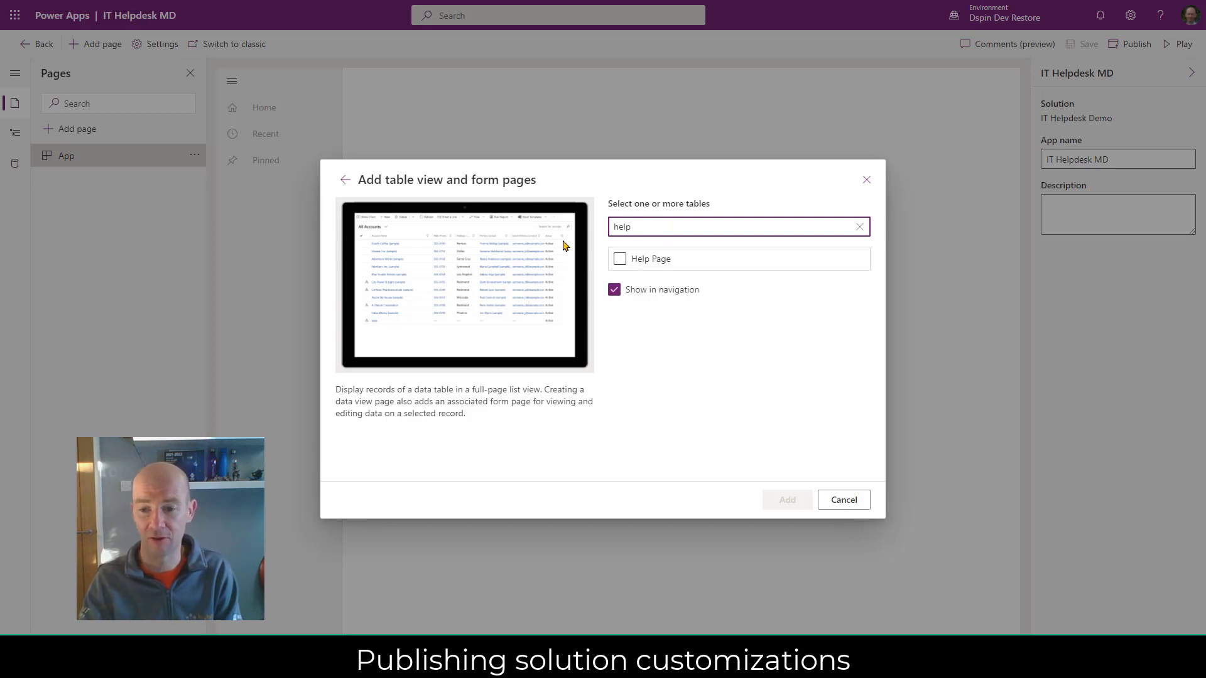
left_click(842, 501)
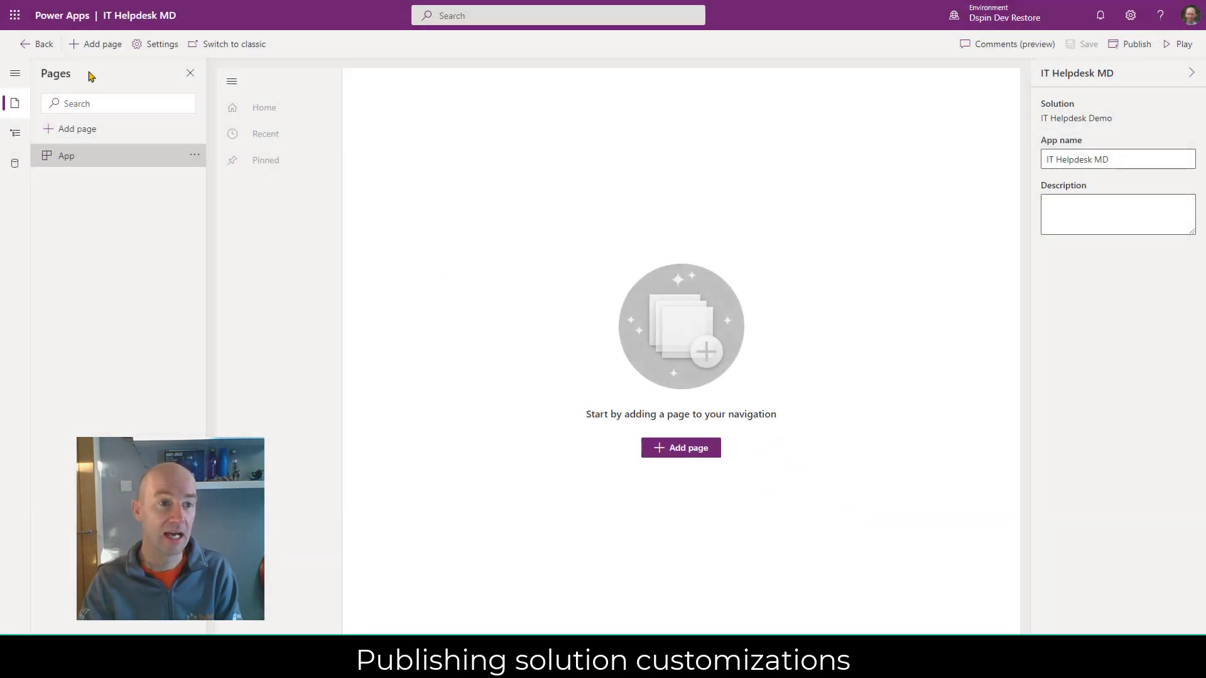
Return to the IT Helpdesk Demo solution, list all its objects and publish all customizations.
left_click(44, 47)
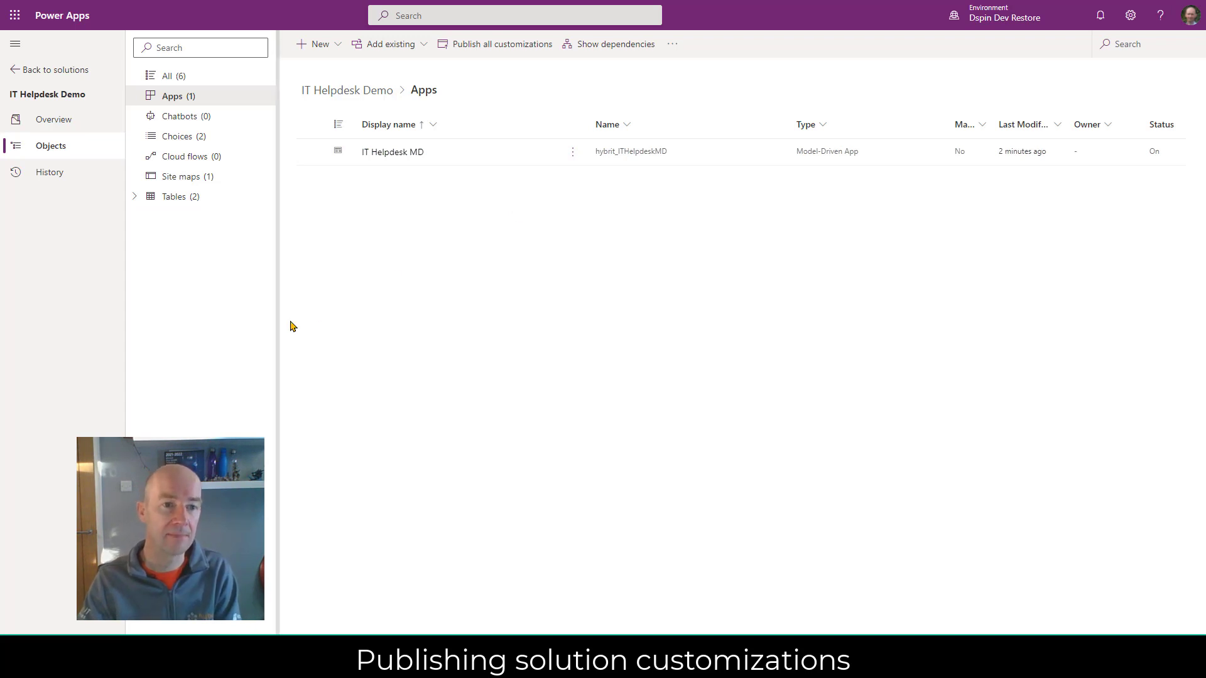
left_click(195, 77)
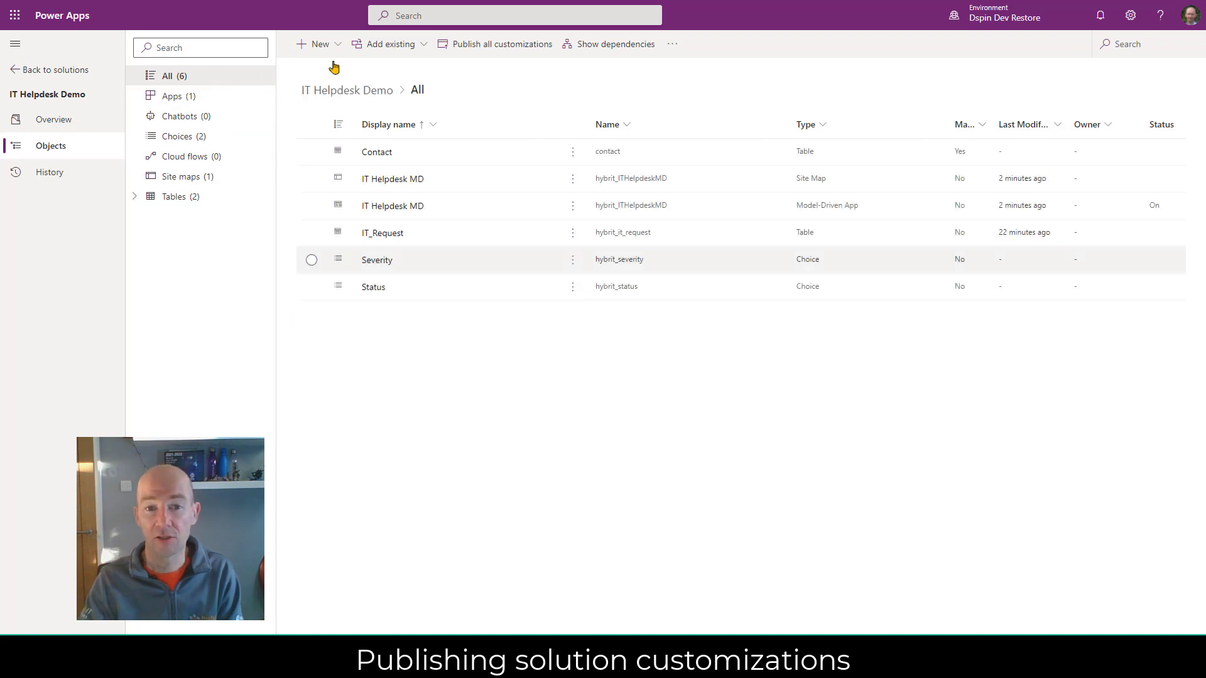
left_click(514, 45)
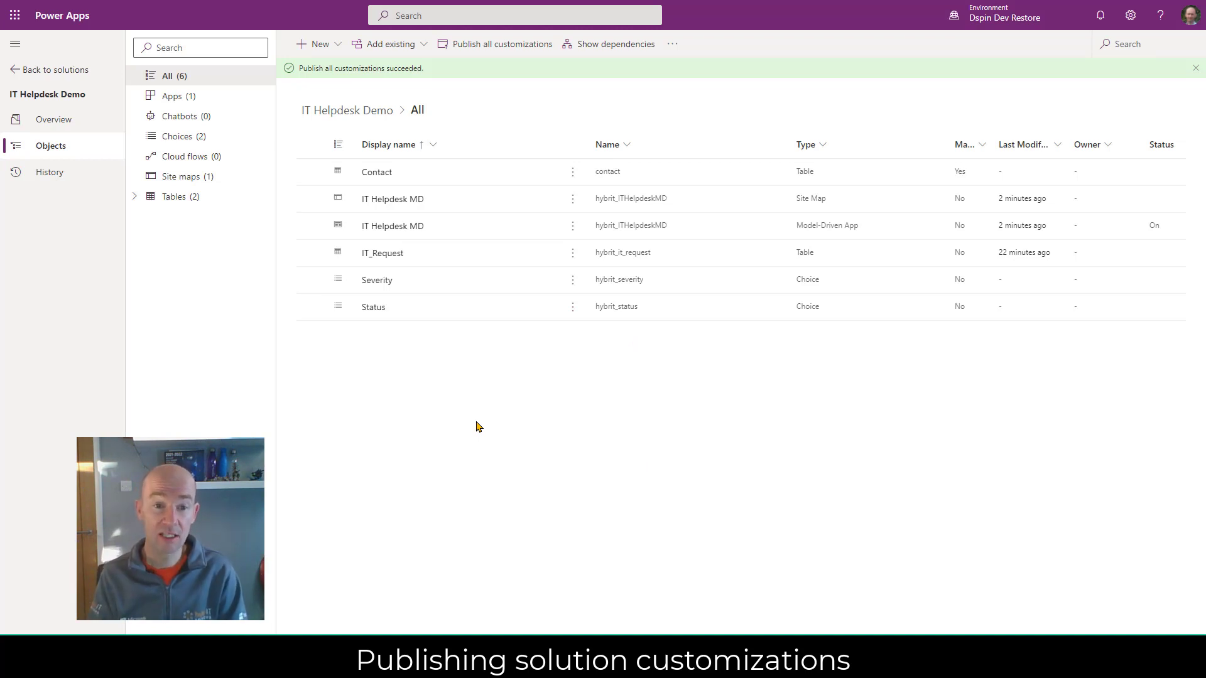
Open the IT Helpdesk MD model-driven app for editing in the preview designer.
left_click(574, 229)
mouse_move(684, 259)
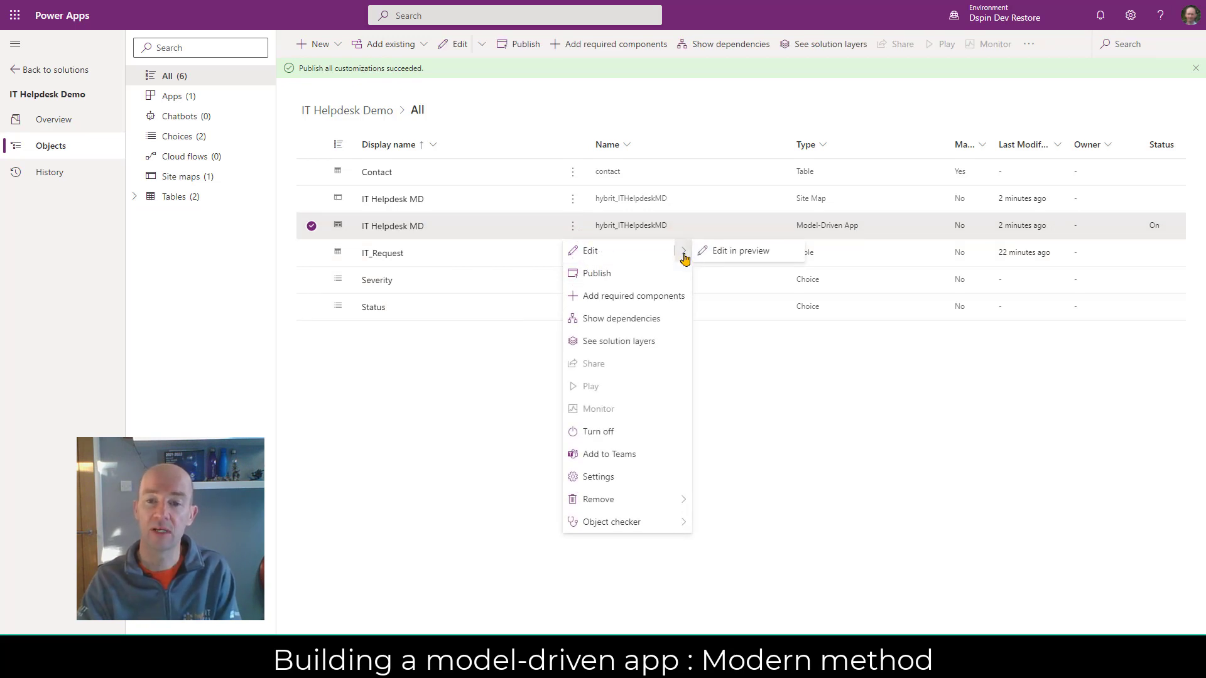
left_click(748, 254)
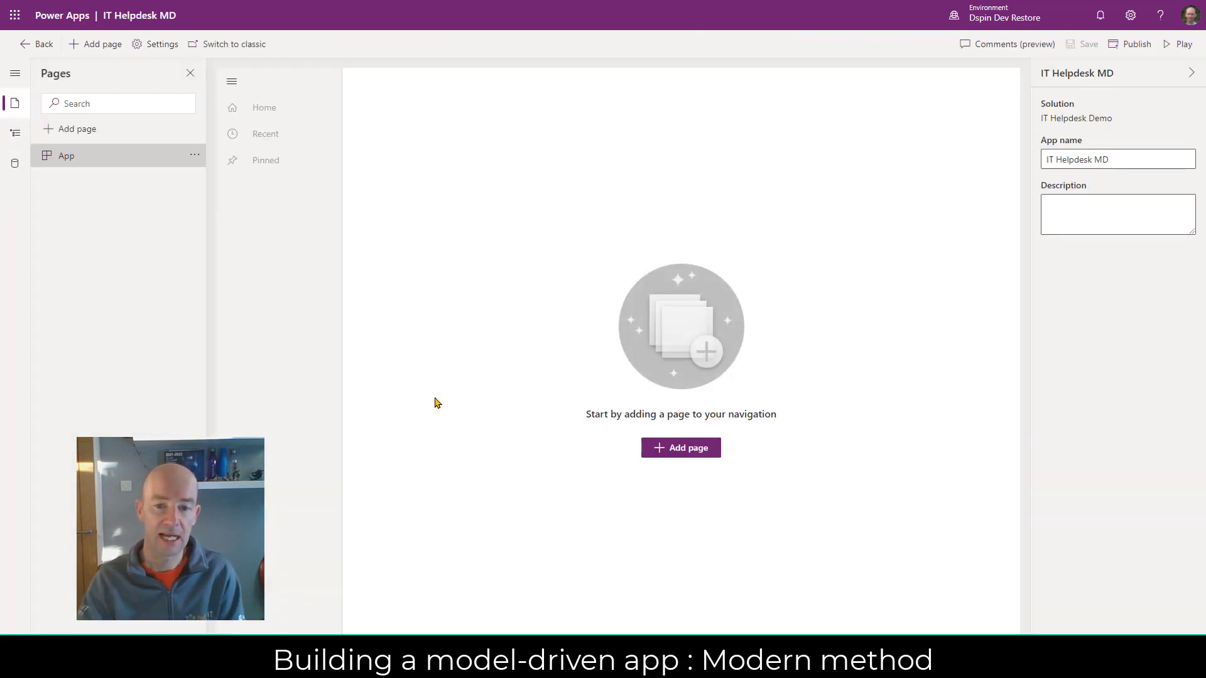
Start a table based view and form page and select the IT_Request table for it.
left_click(668, 450)
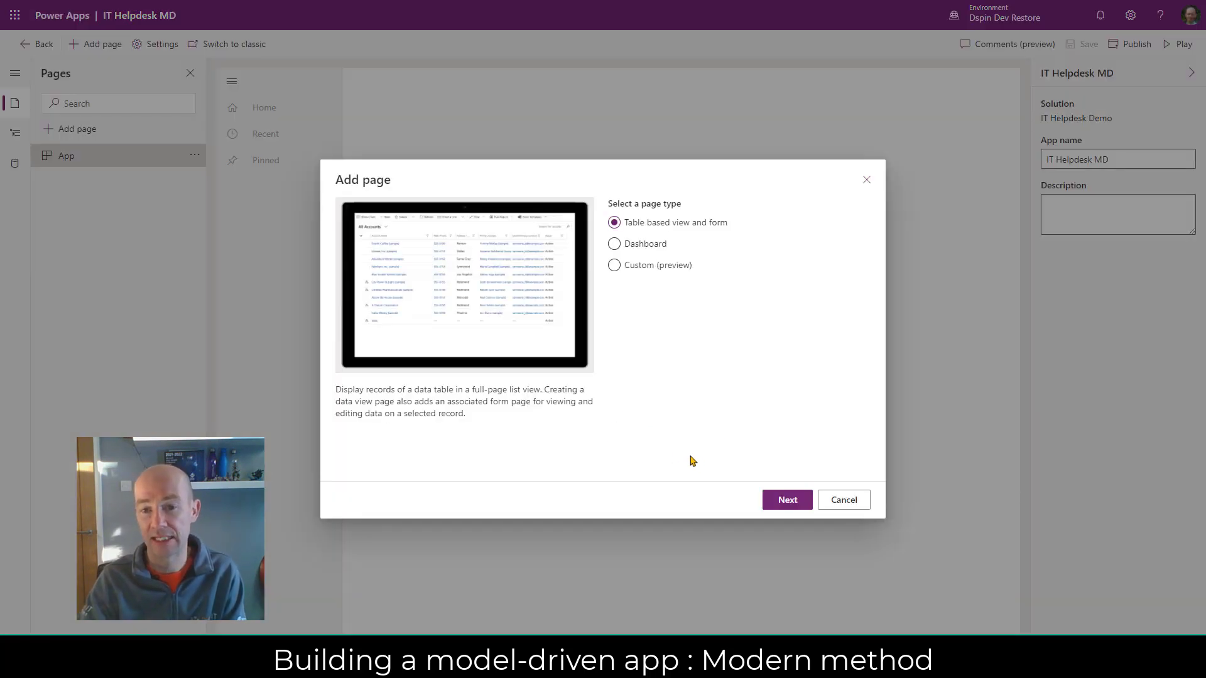
left_click(777, 499)
scroll(678, 327, "down", 10)
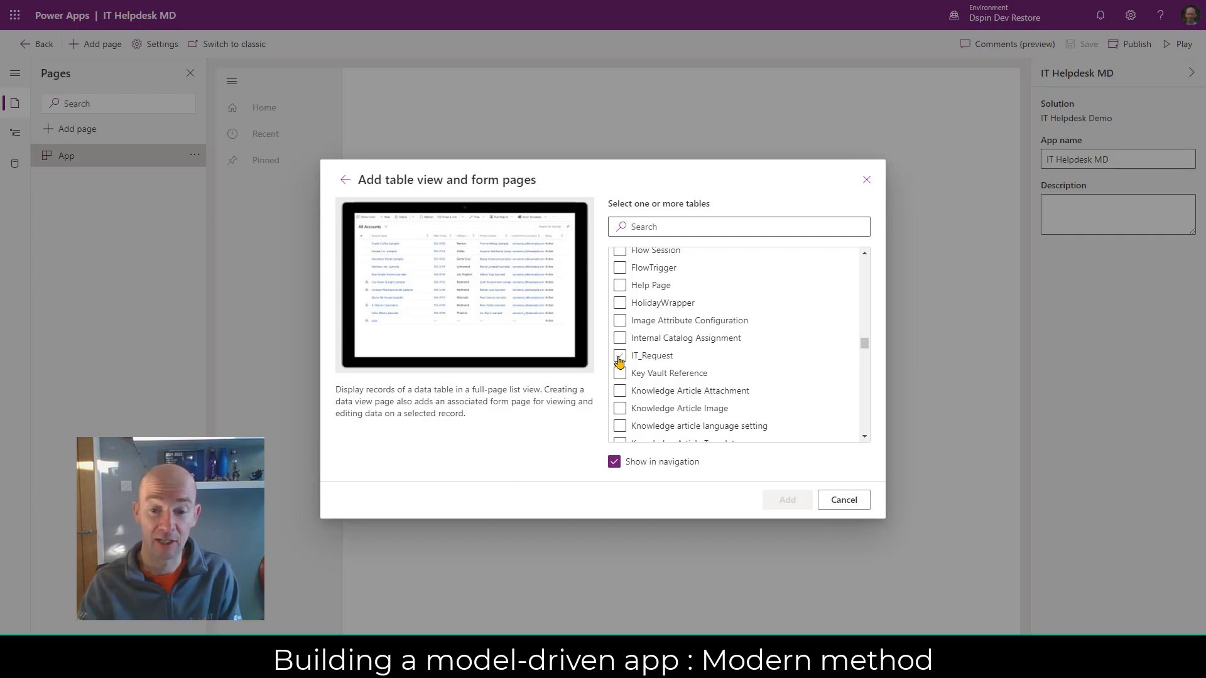
left_click(661, 231)
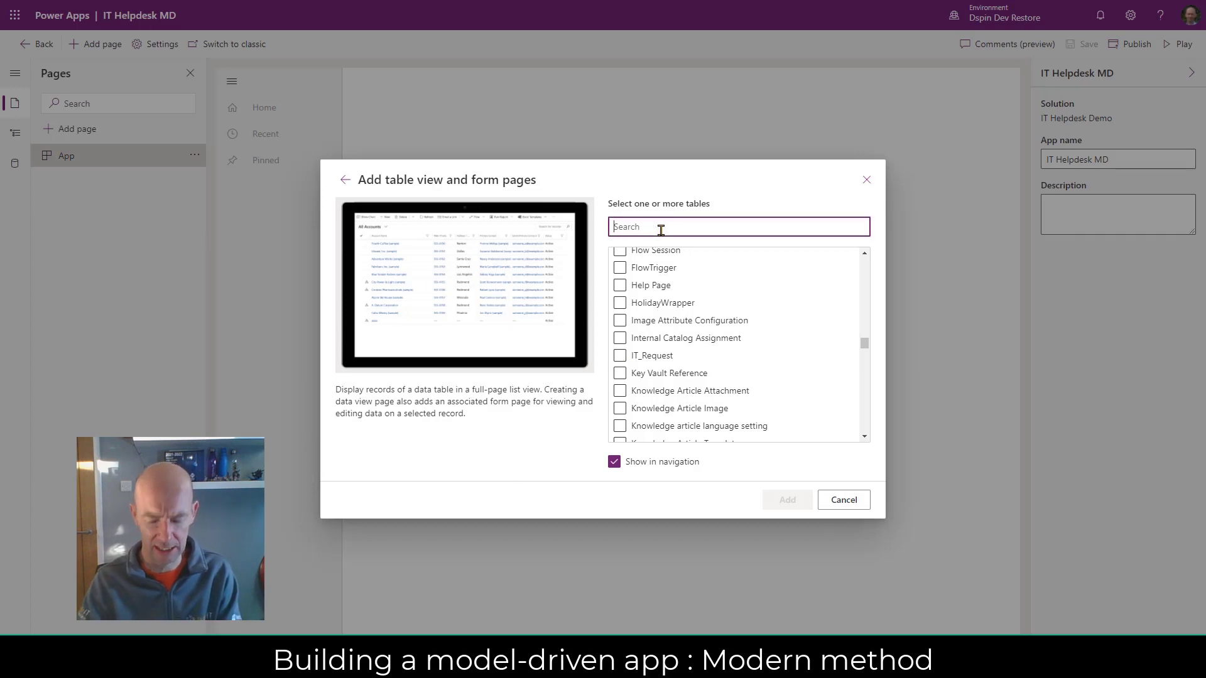
type("IT")
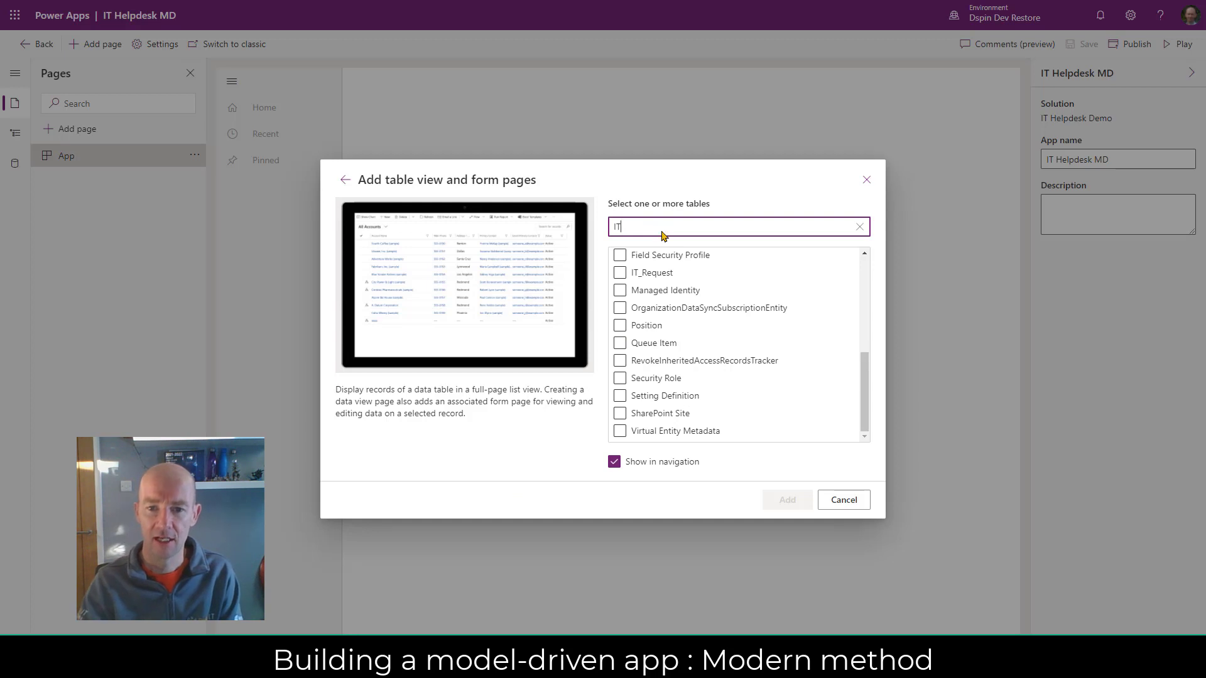
left_click(620, 276)
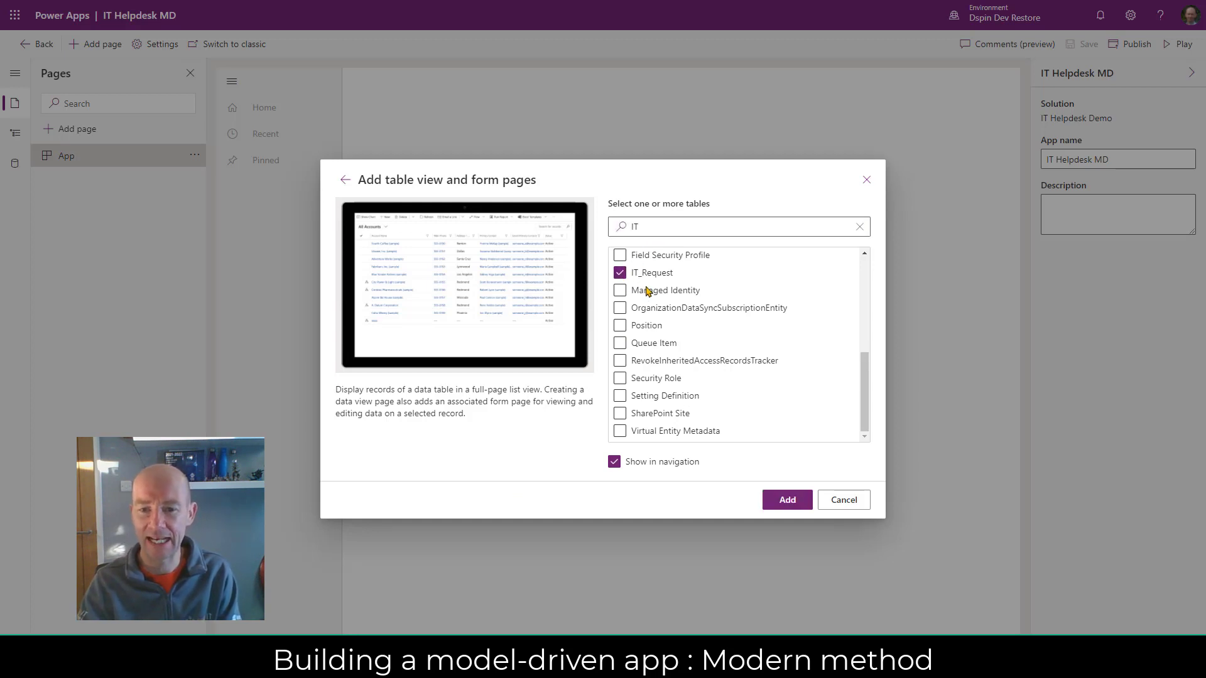
left_click_drag(865, 384, 865, 421)
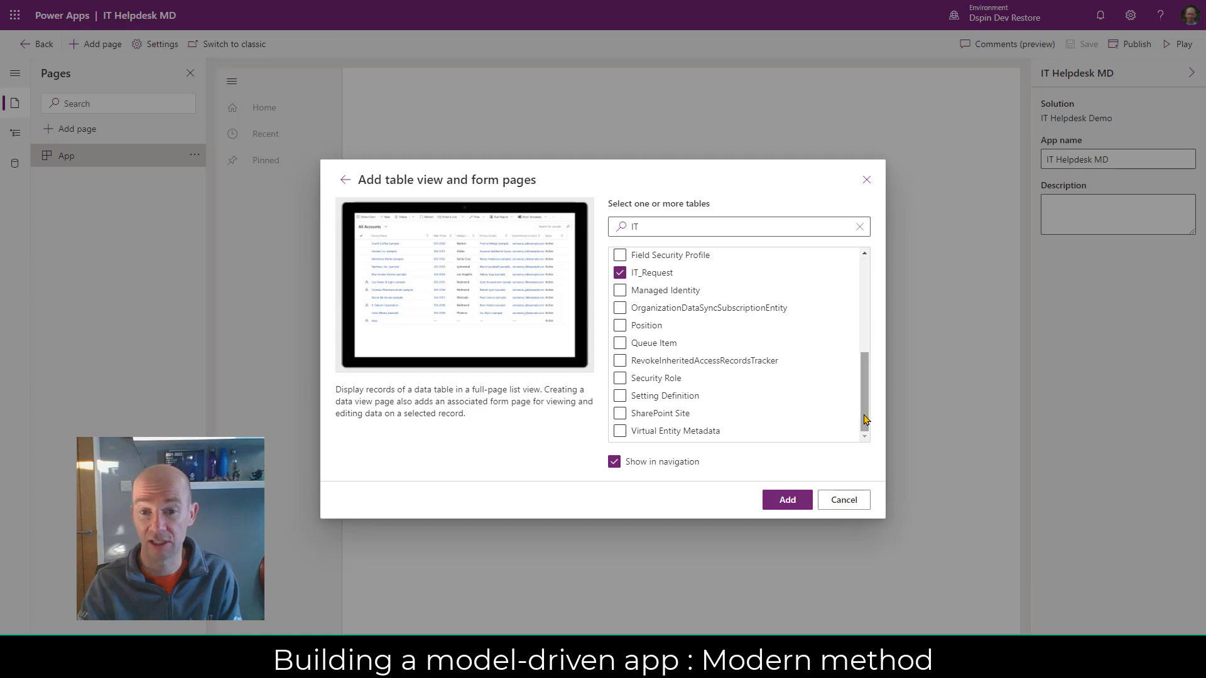
Include the Contact table as well and add both tables' pages to the app, shown in navigation.
left_click_drag(620, 226, 590, 239)
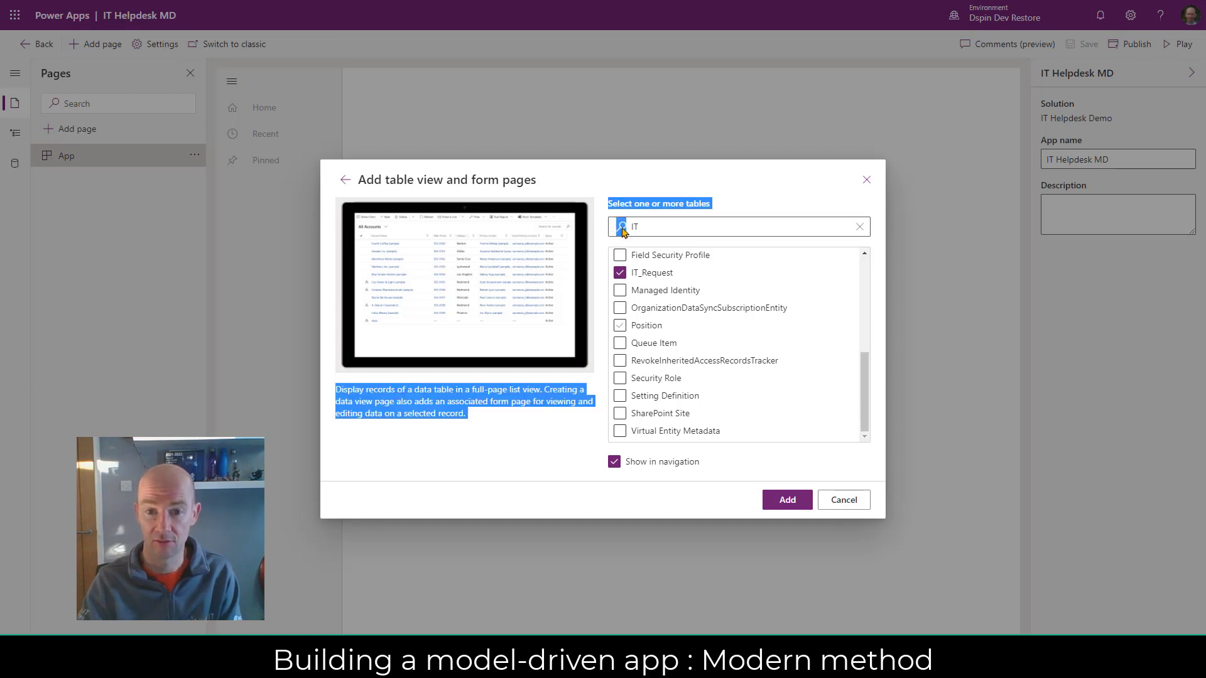
left_click(648, 222)
type("co")
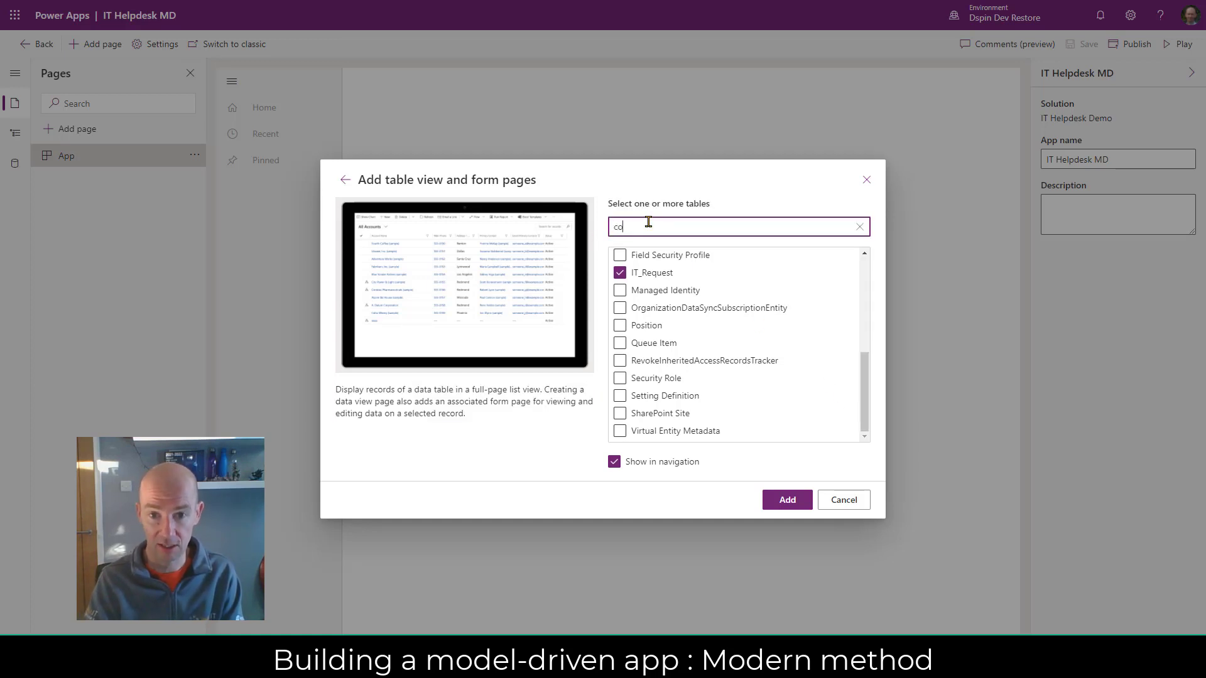
type("nta")
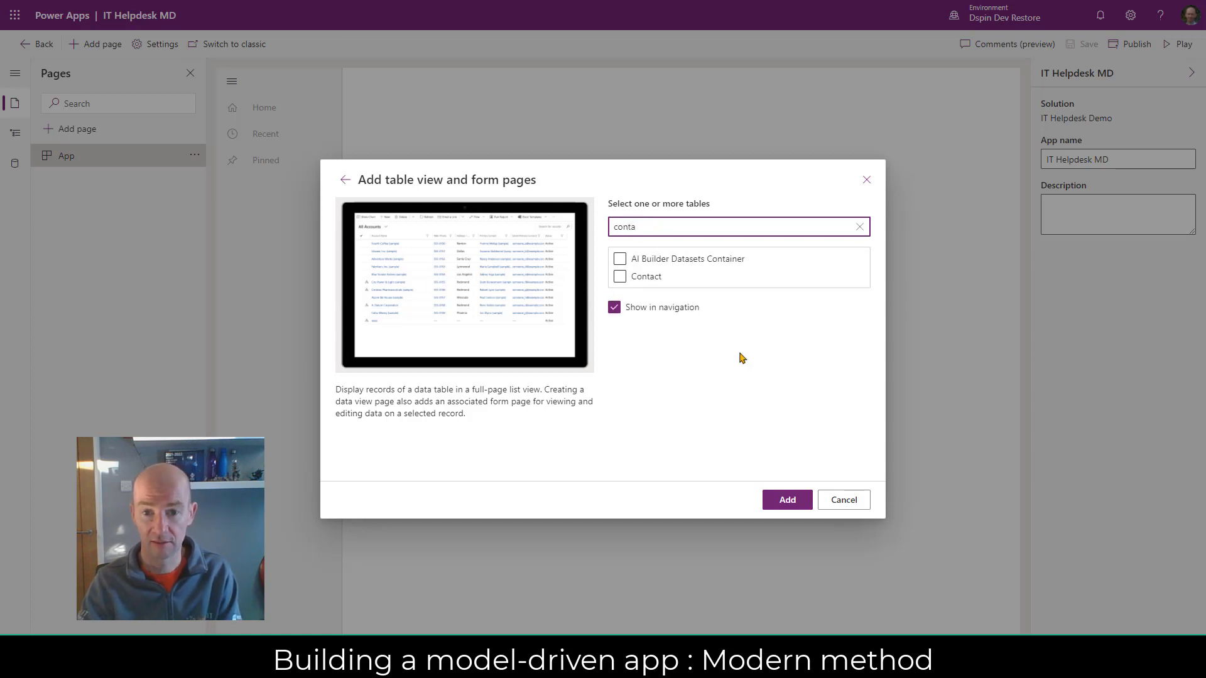
left_click(620, 277)
left_click(620, 278)
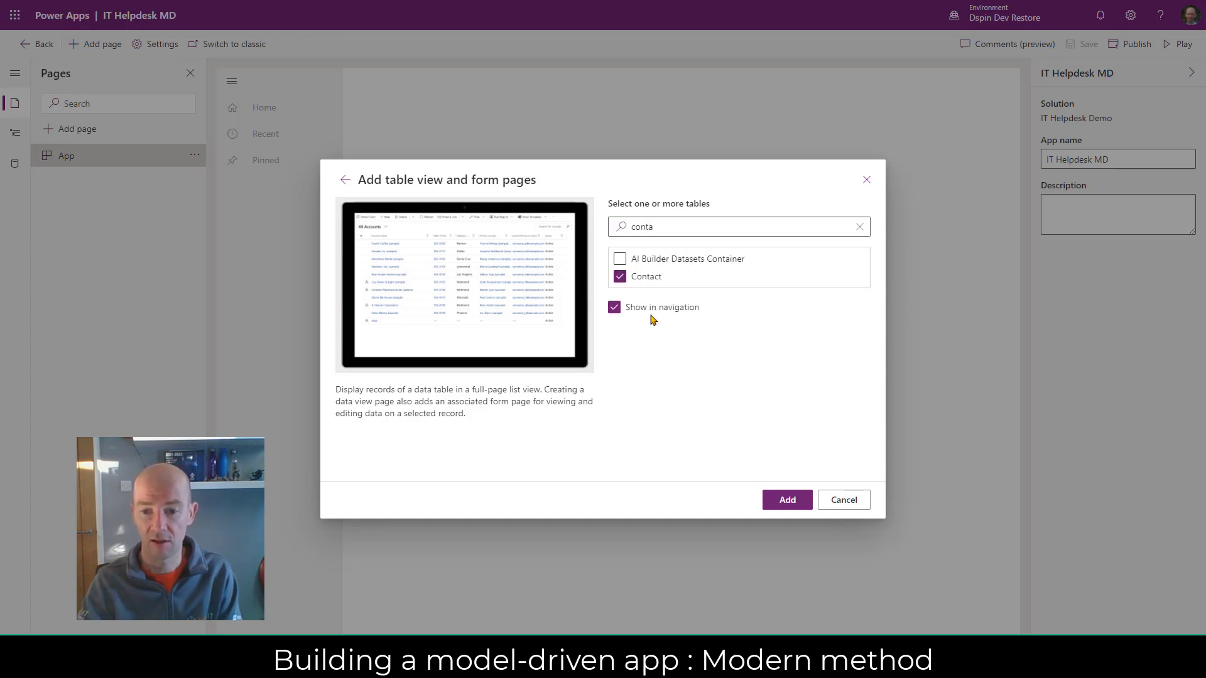
left_click(792, 502)
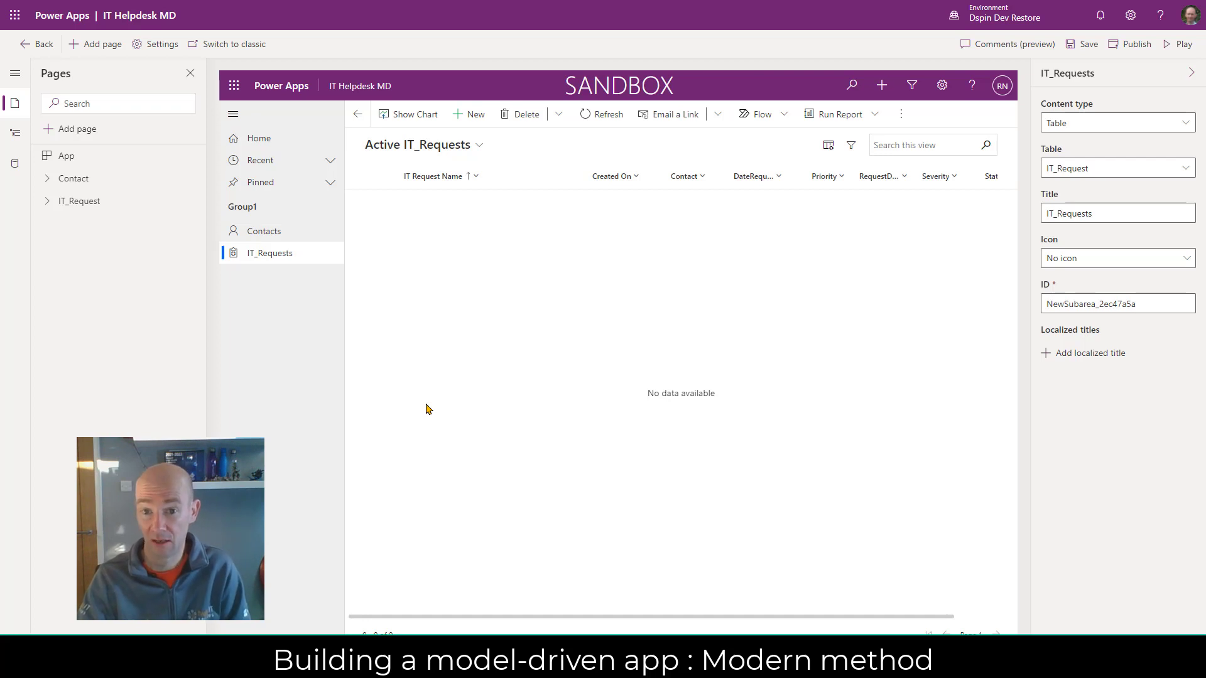
Start a new IT_Request record in the app preview, named Demo Request, with the RequestDetail "detail here".
left_click(476, 116)
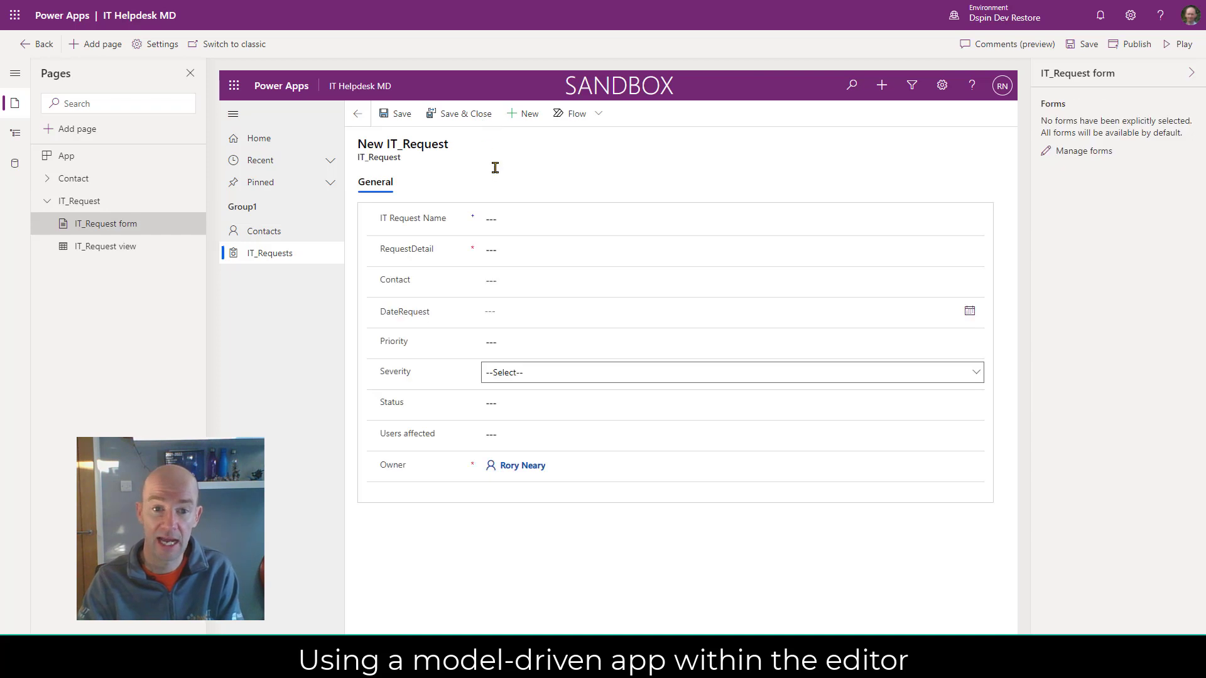
left_click(516, 226)
type("Demo probl")
key("BackSpace")
key("BackSpace")
key("BackSpace")
key("BackSpace")
key("BackSpace")
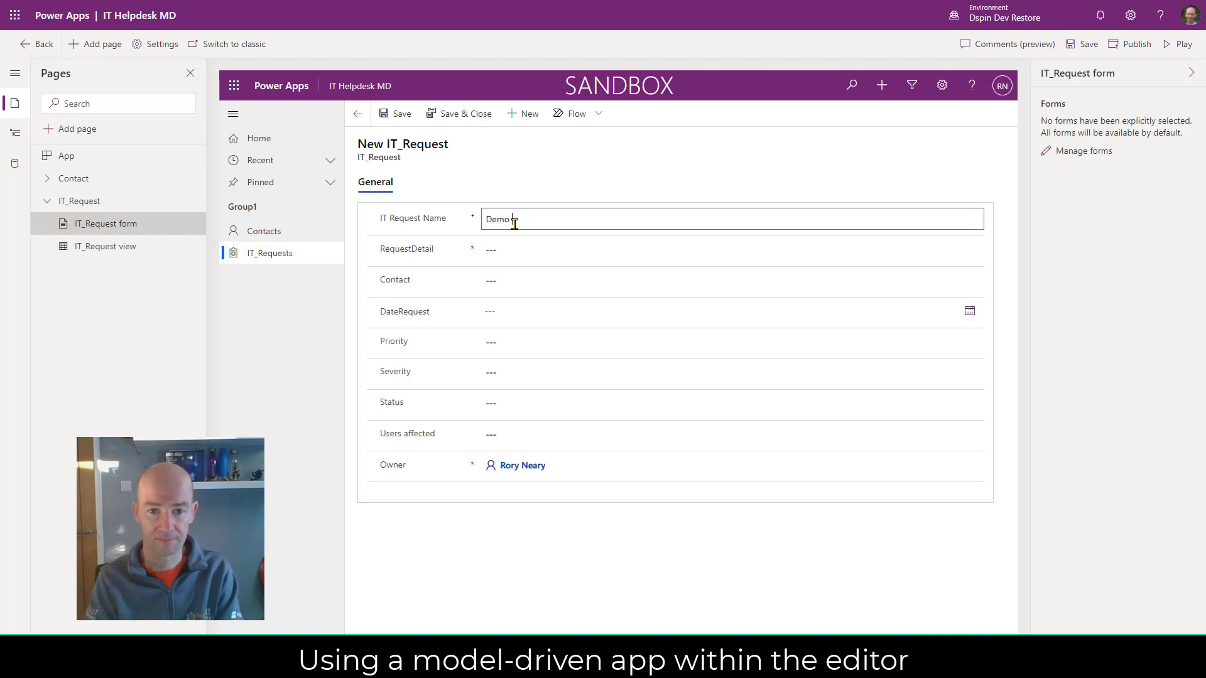
type("Request")
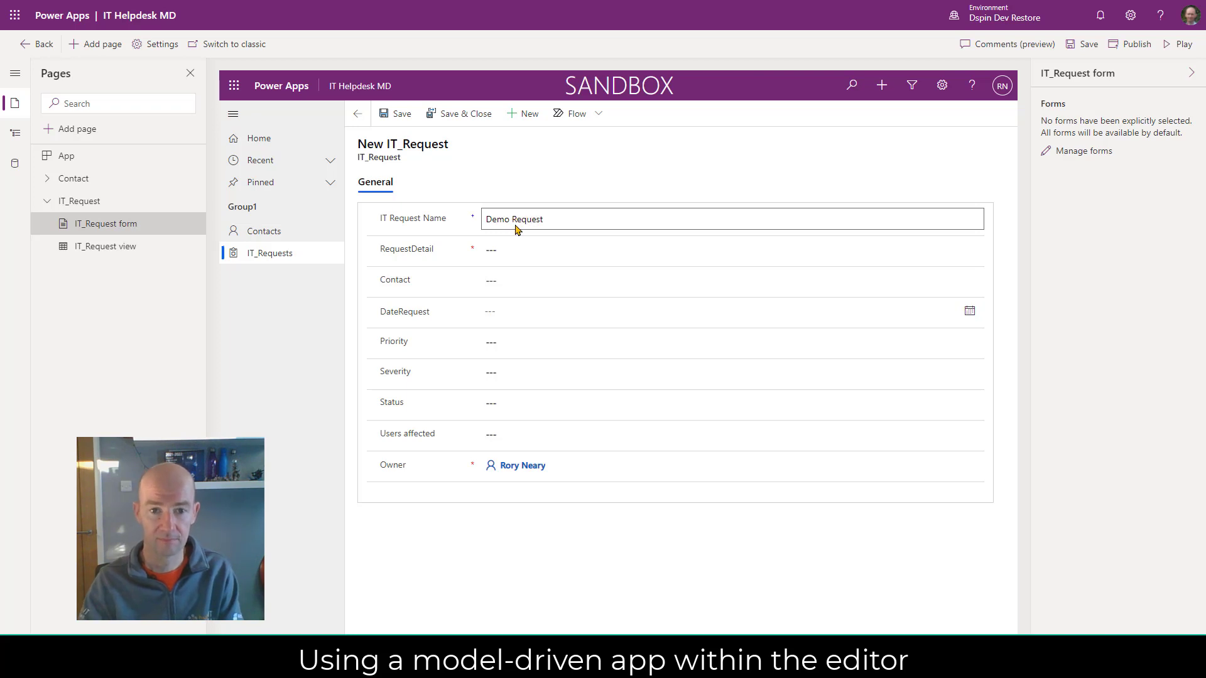
left_click(517, 247)
type("detail here")
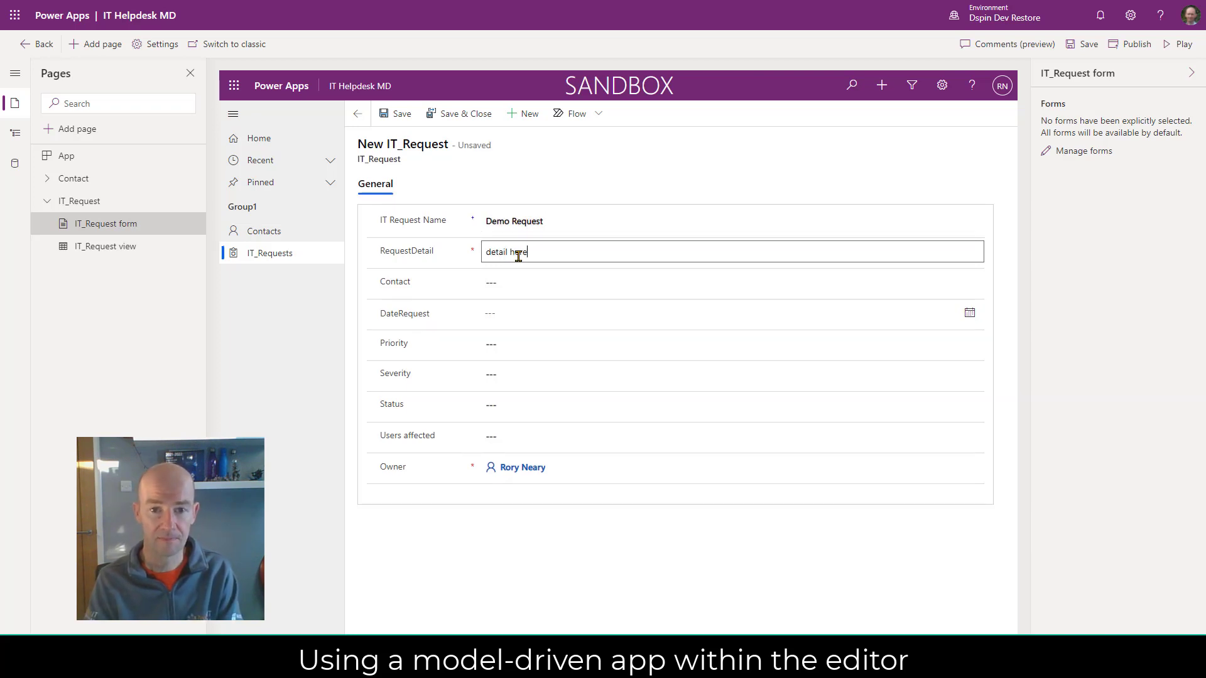
Set the request's Contact to the third recent contact and its DateRequest to 11/01/2022.
left_click(520, 284)
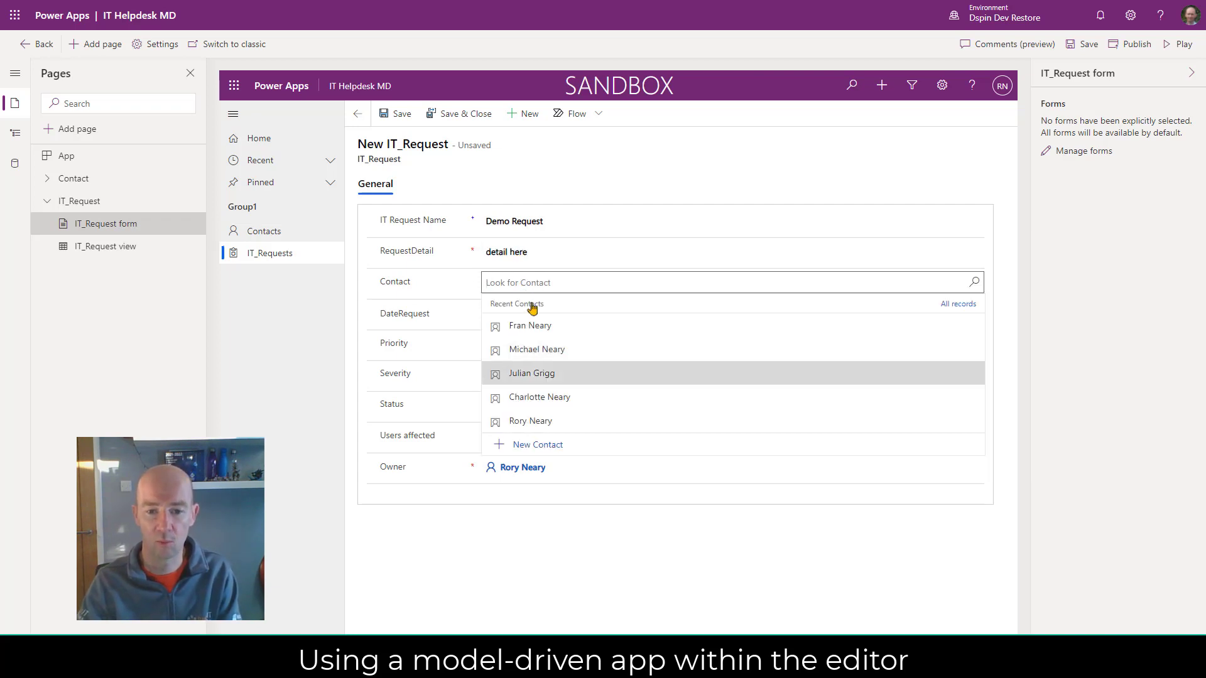
left_click(568, 372)
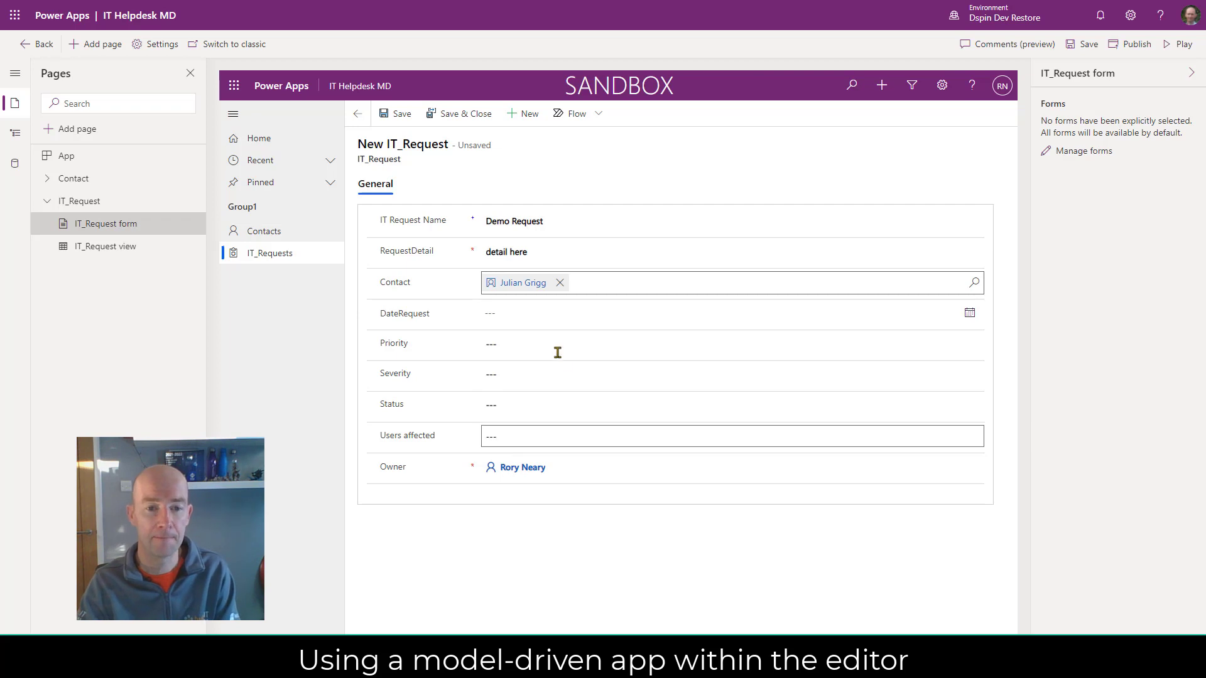
left_click(528, 311)
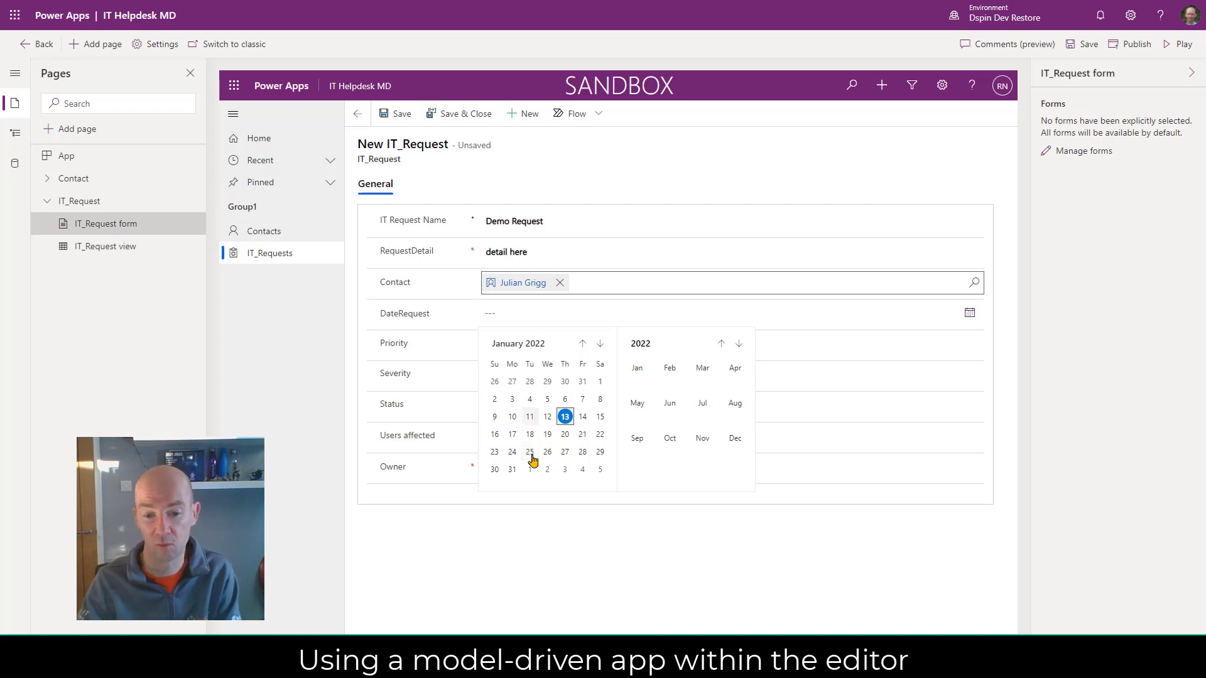
left_click(530, 417)
Set the new IT_Request's Priority to 2 and its Severity to Medium.
left_click(511, 344)
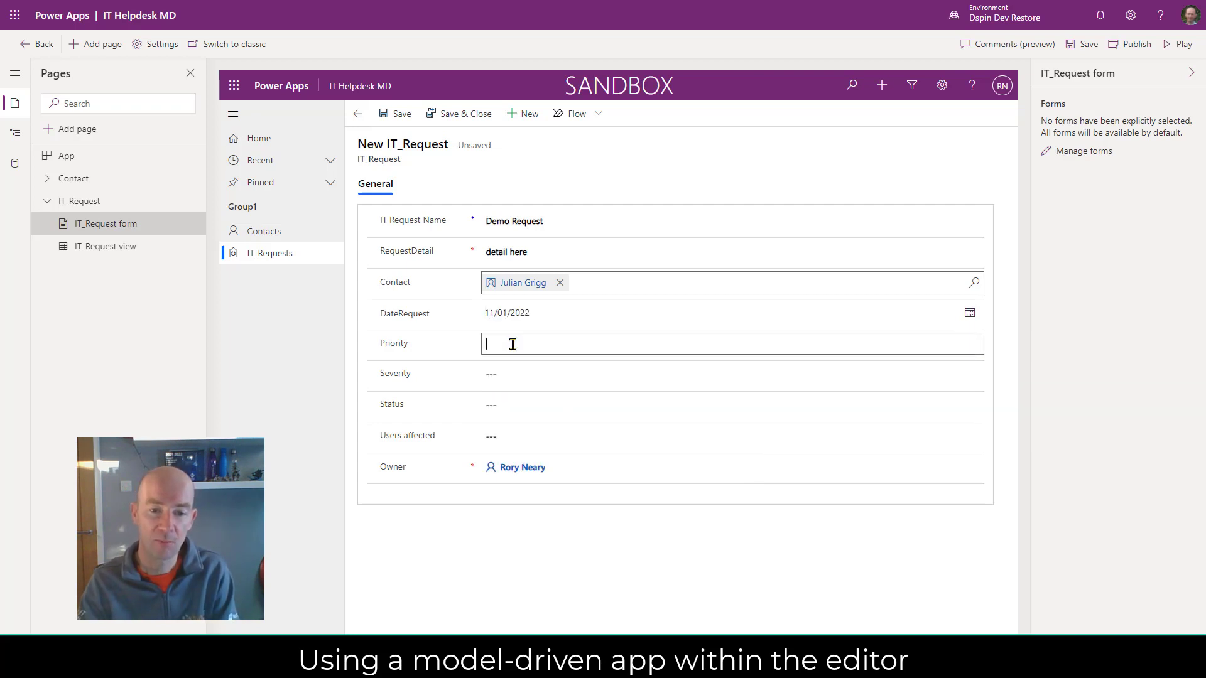
left_click(886, 374)
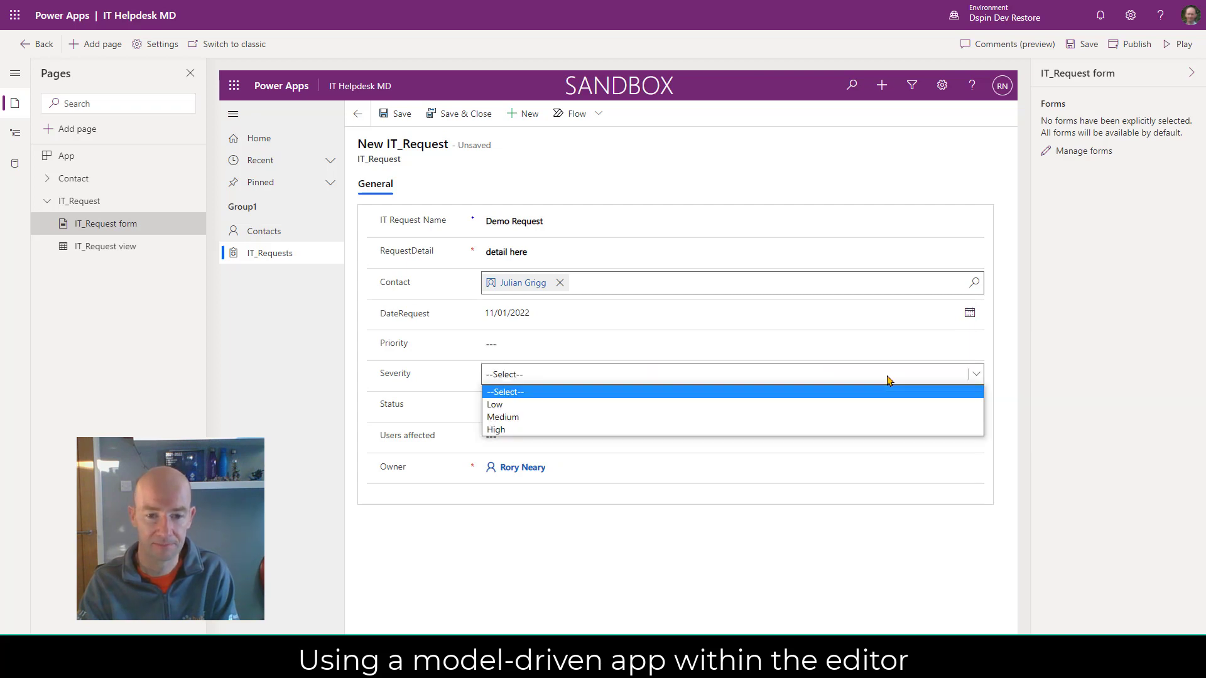
left_click(644, 338)
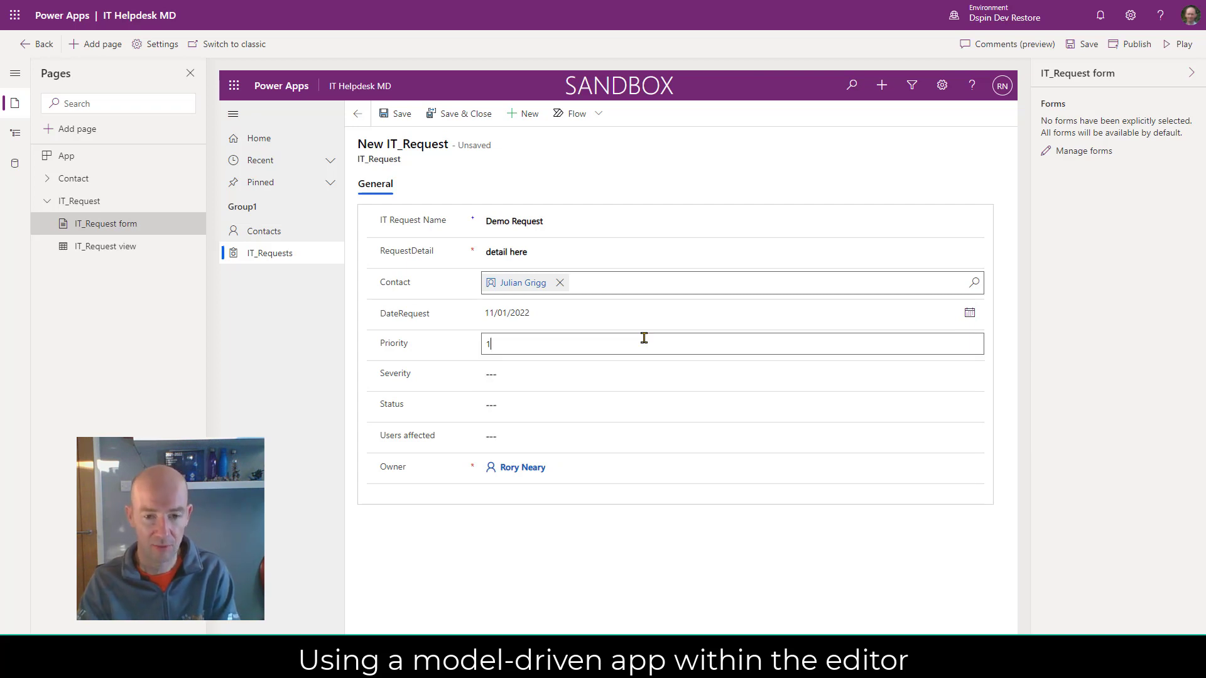
type("1")
key("BackSpace")
type("2")
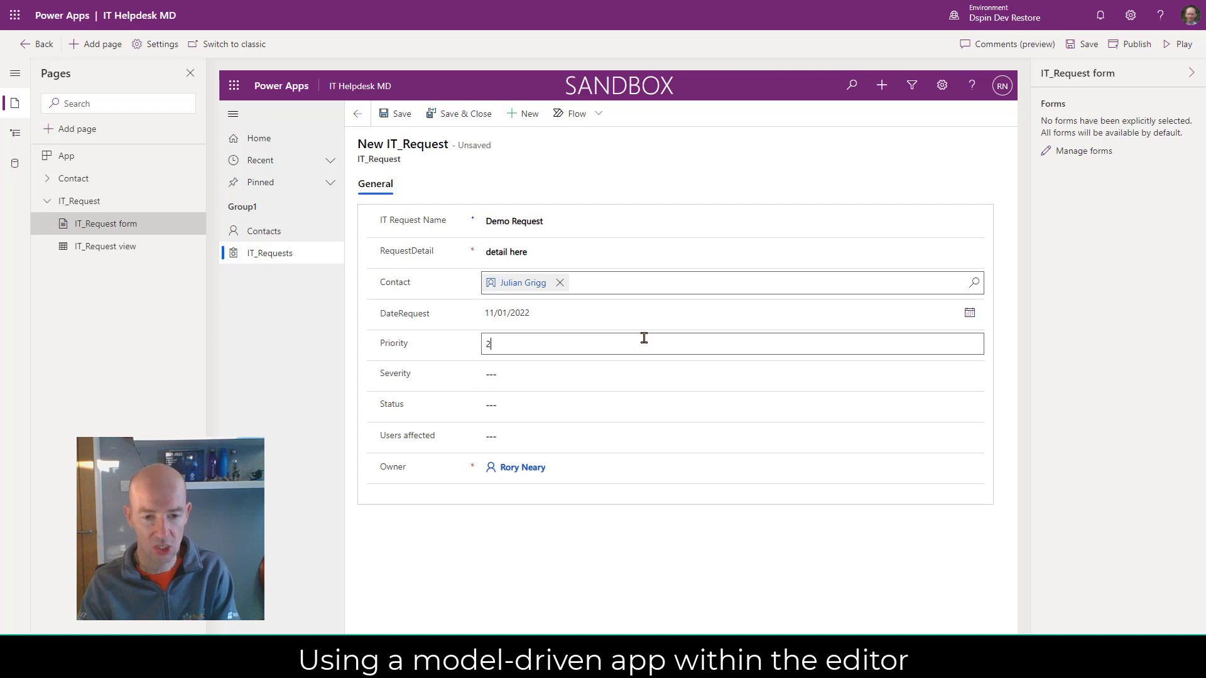
left_click(516, 375)
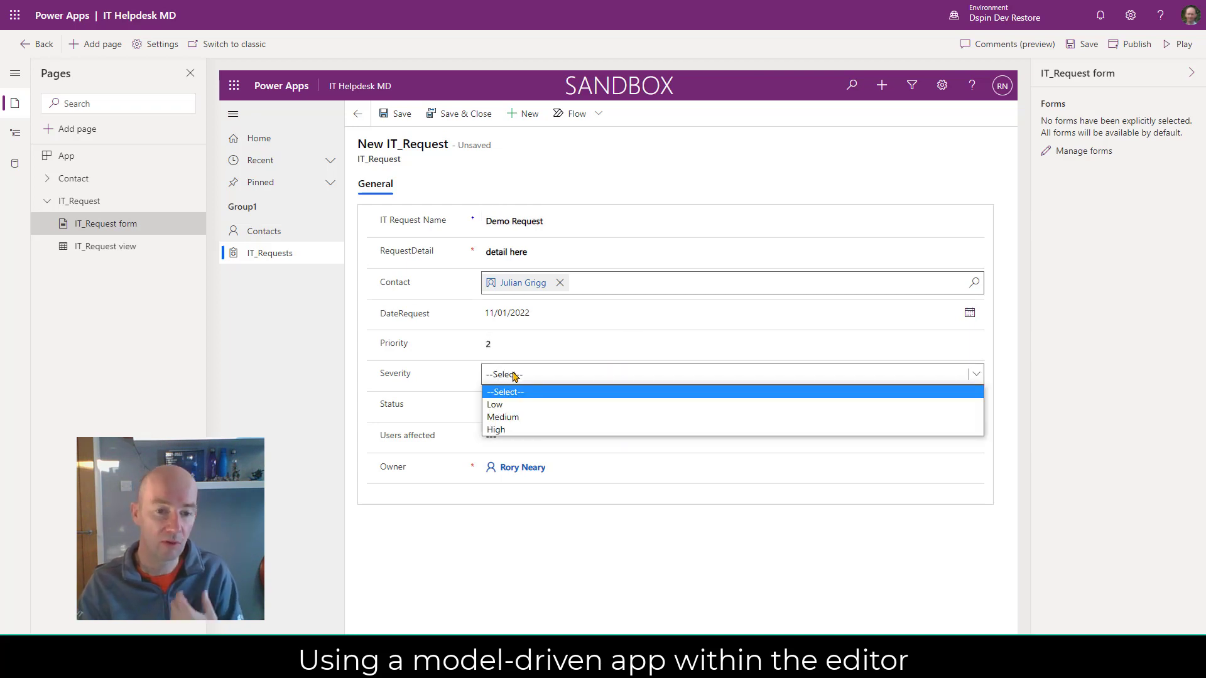
left_click(509, 415)
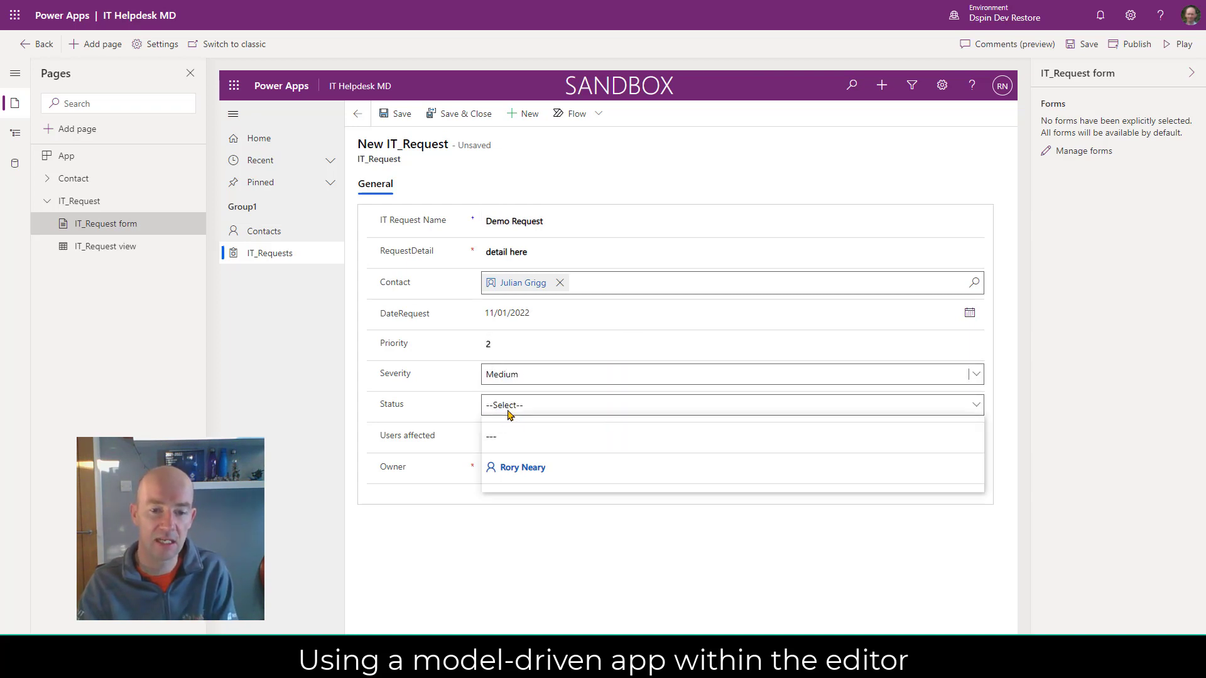
Set the request's Status to New and Users affected to 5, and save and close the record.
left_click(509, 409)
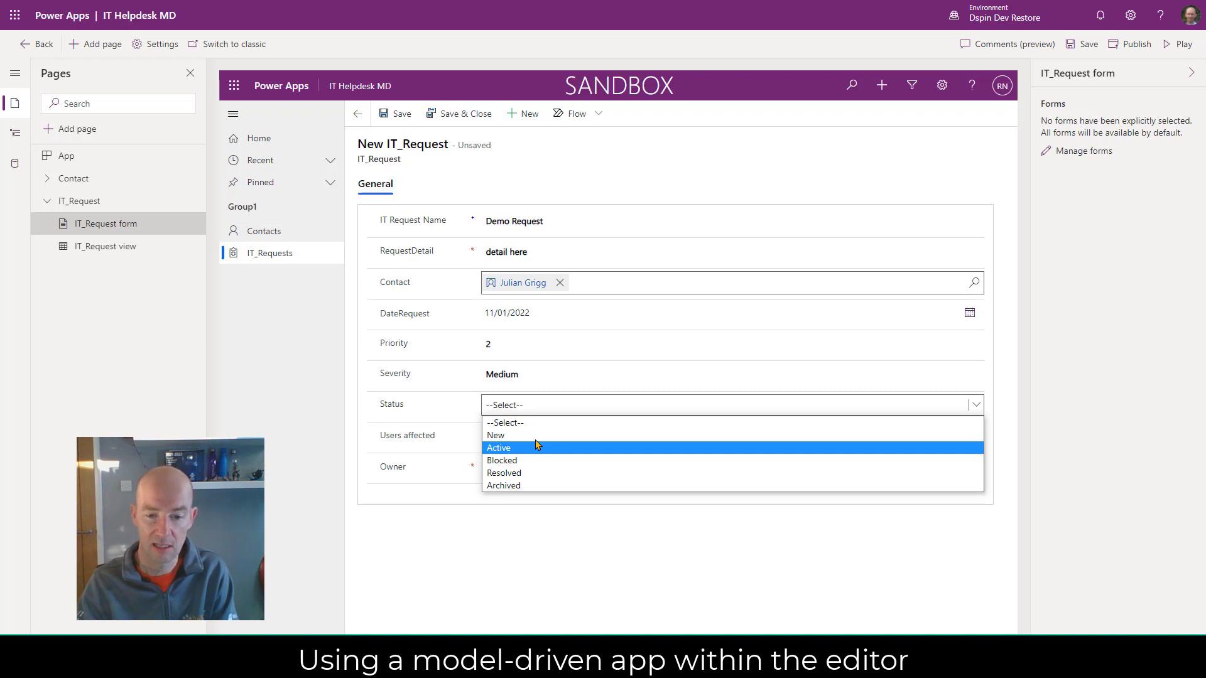
left_click(537, 441)
left_click(525, 438)
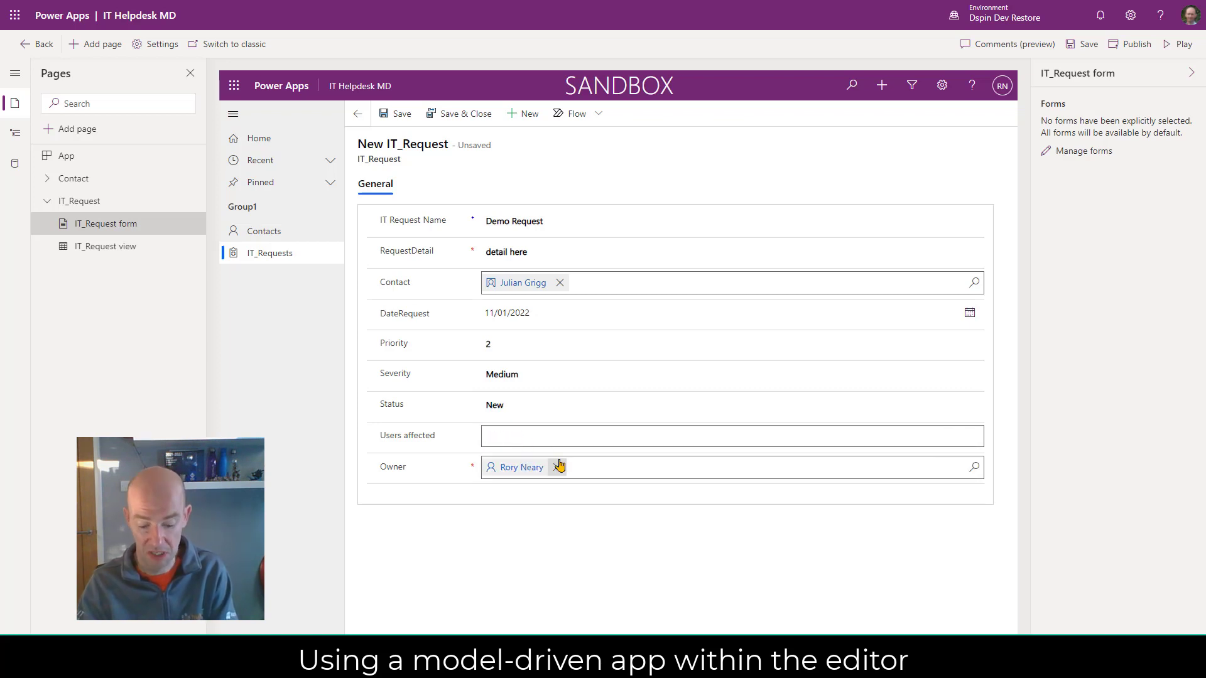
left_click(541, 530)
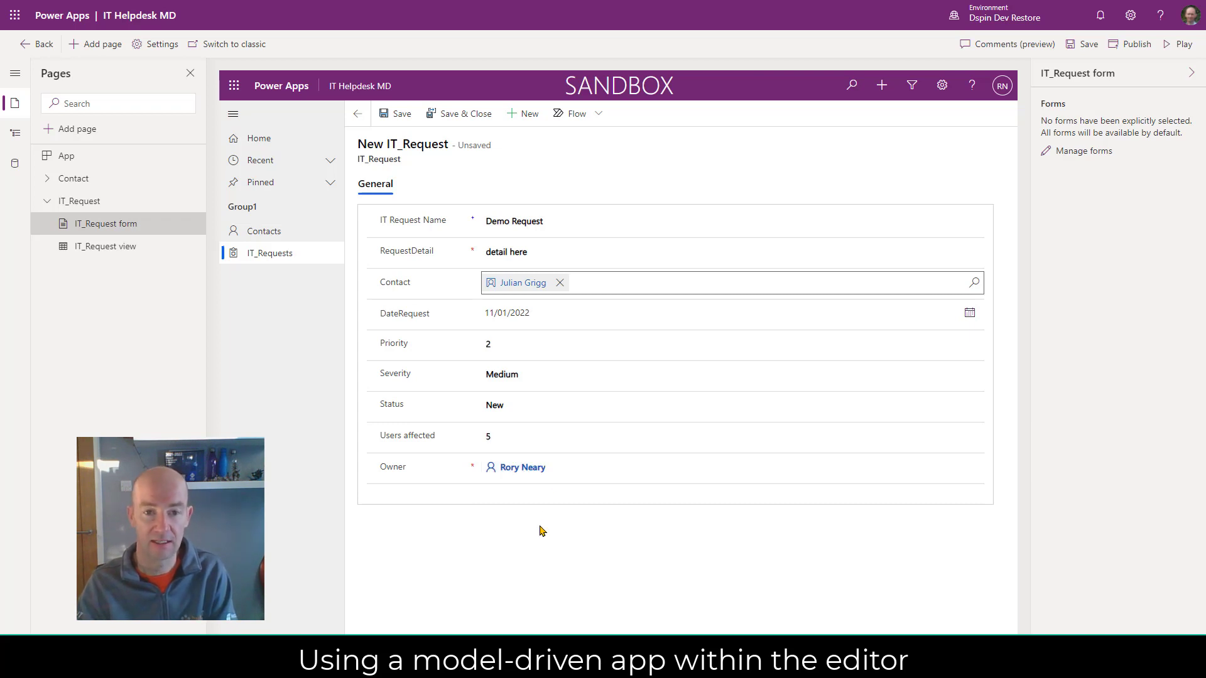
left_click(465, 120)
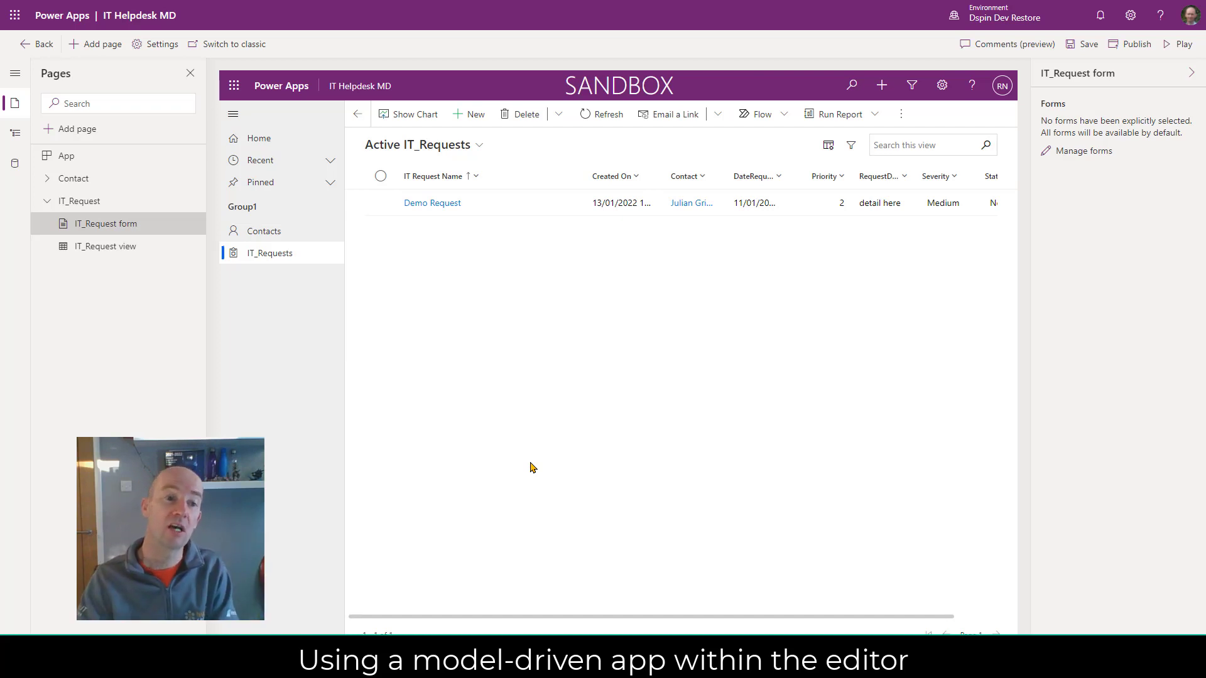
Create a contact with the first name Demo and last name Contact in the app preview, and save and close it.
left_click(277, 234)
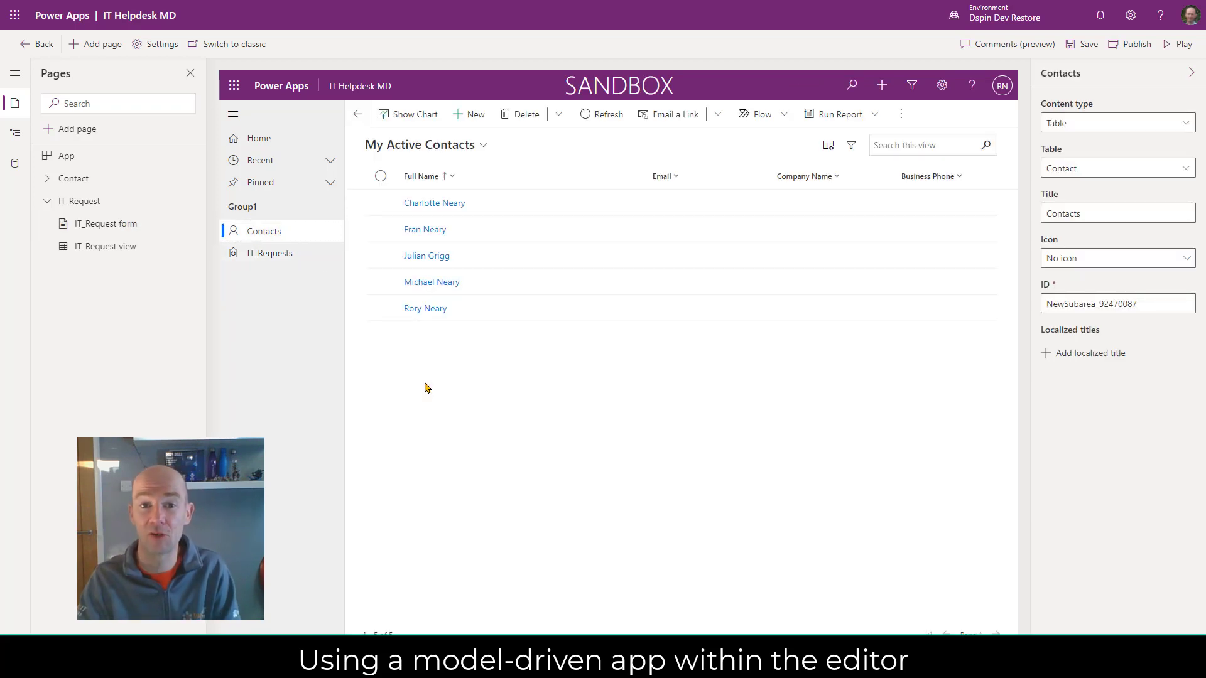
left_click(472, 115)
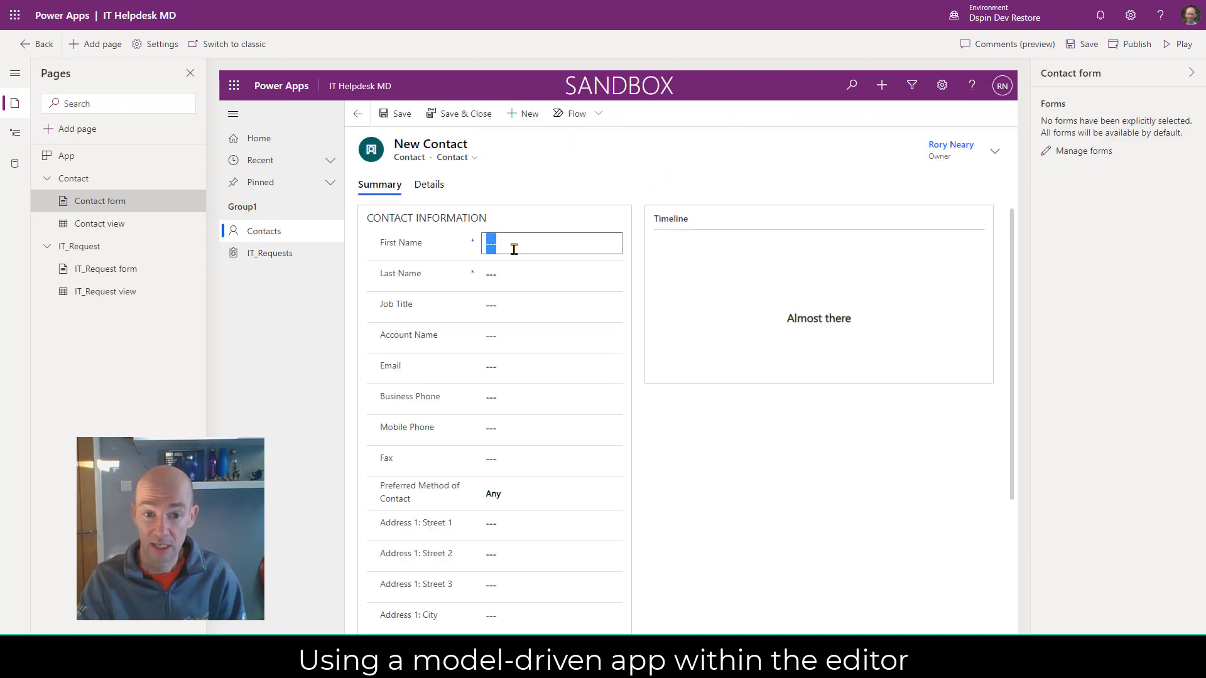
left_click(513, 250)
type("Demo")
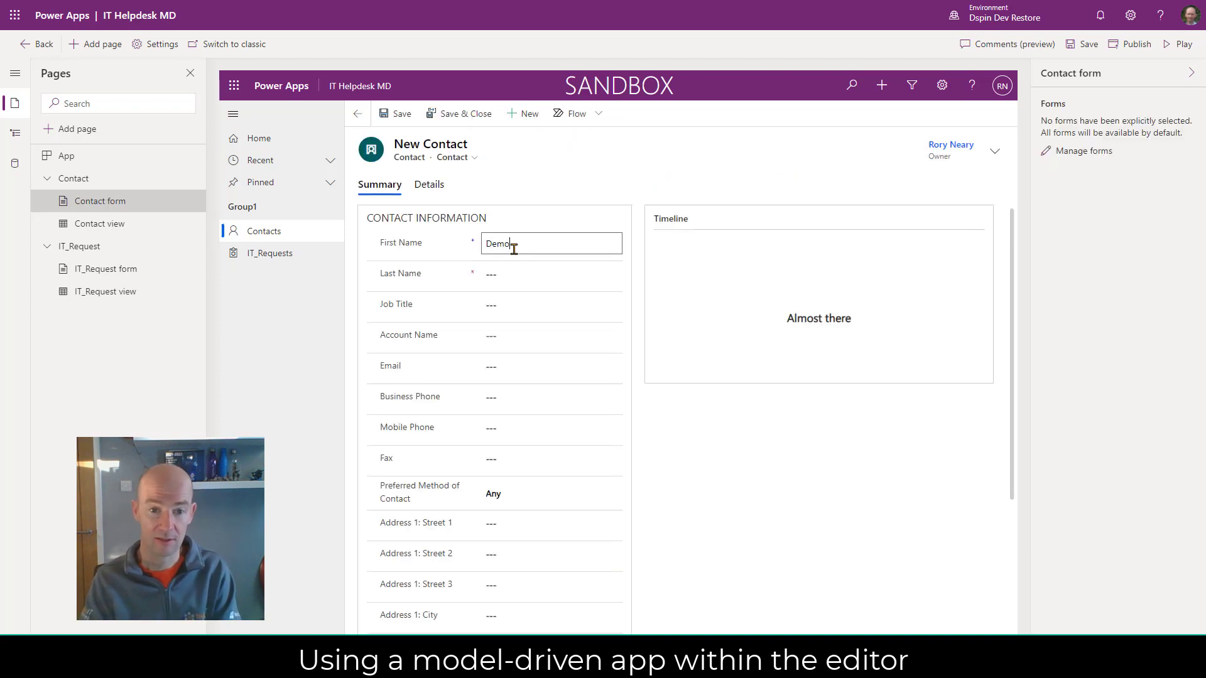
left_click(520, 273)
type("Contact")
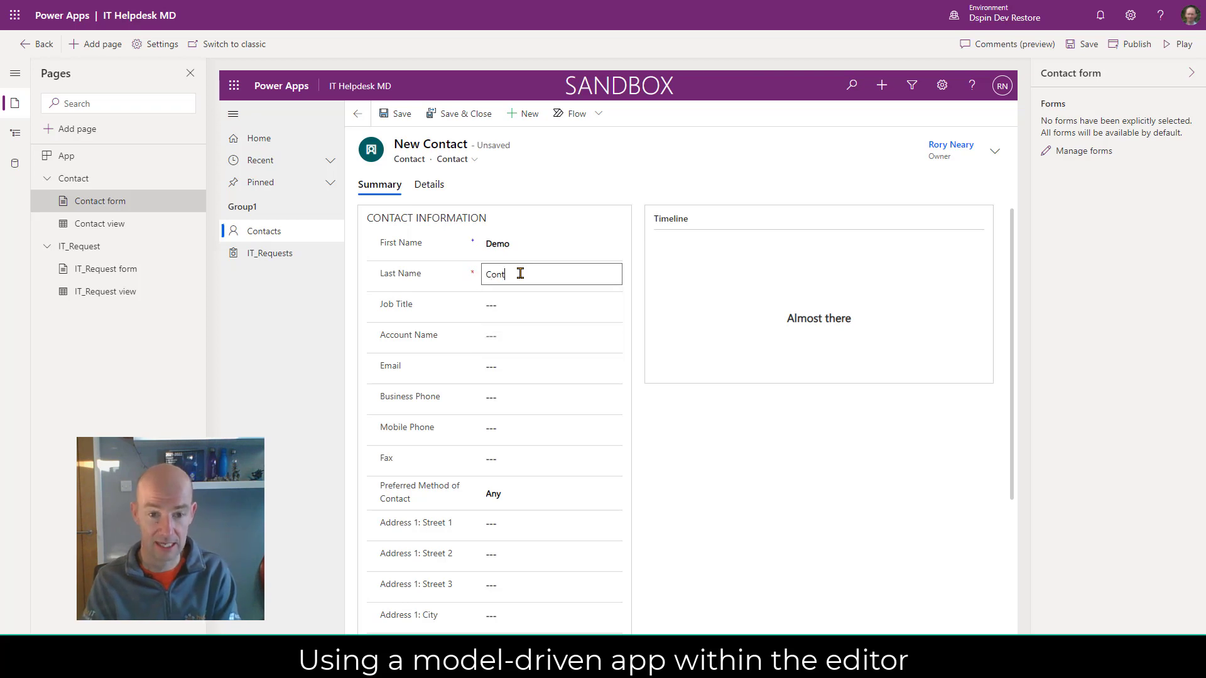
left_click(453, 113)
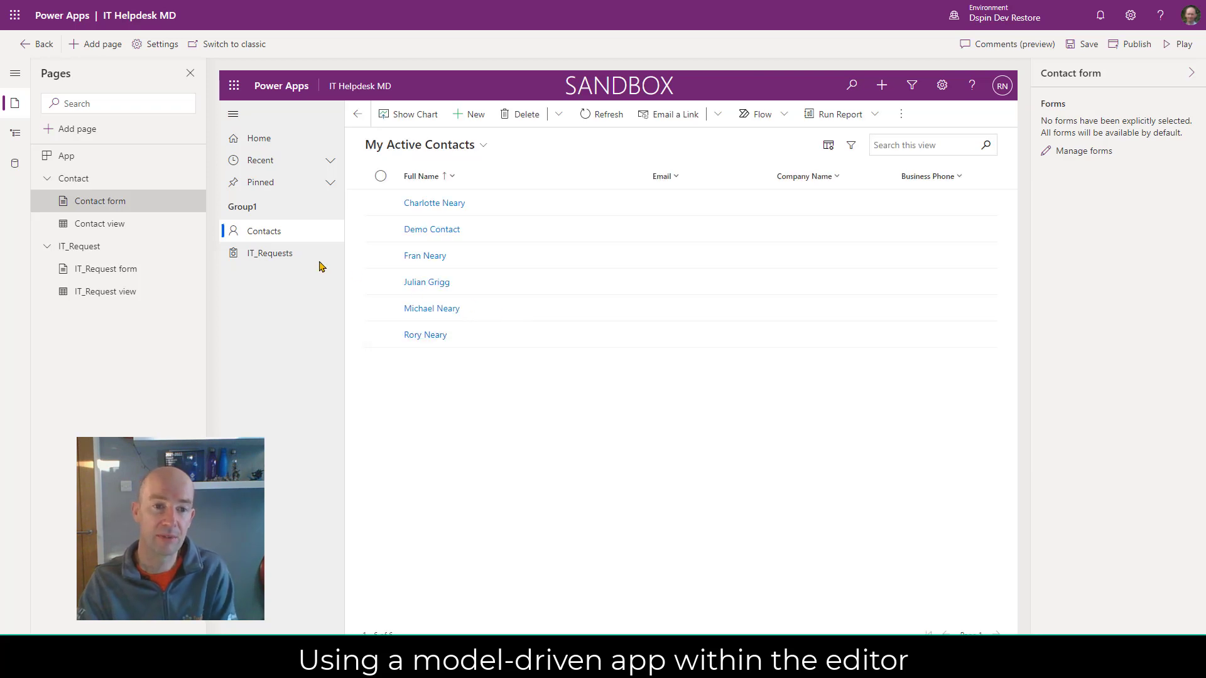
Start another IT_Request record named "Demo with new contact" with the RequestDetail "test".
left_click(277, 252)
left_click(476, 114)
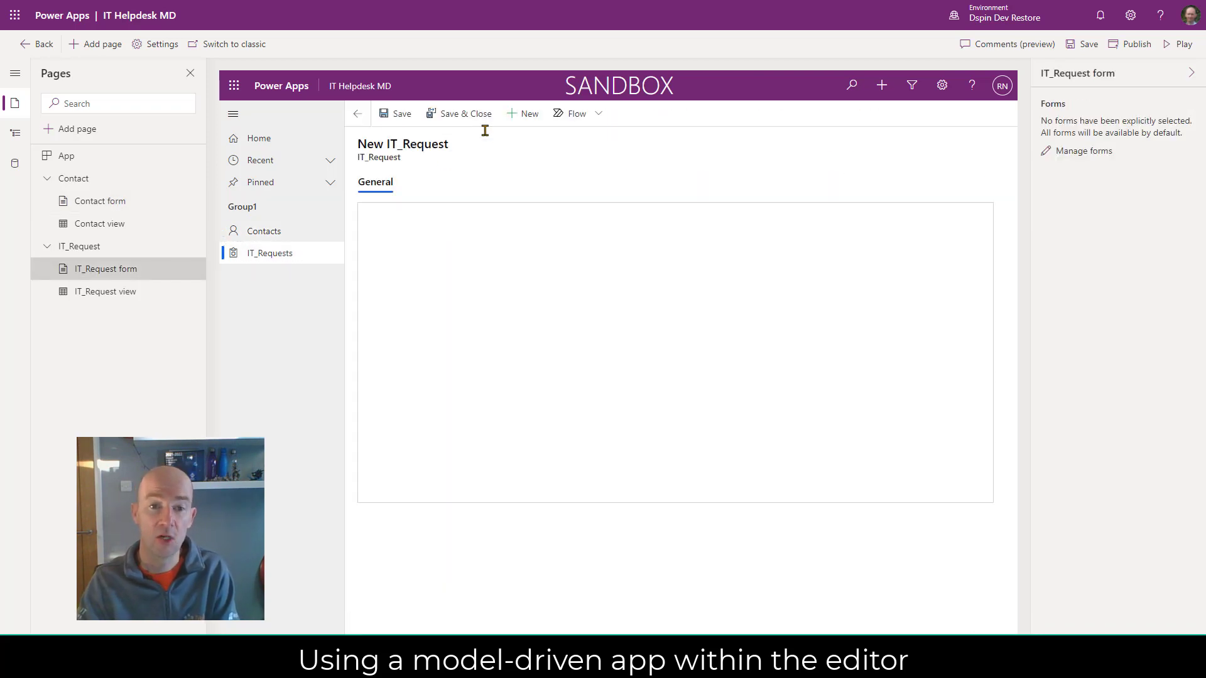
left_click(520, 216)
type("Demo with ")
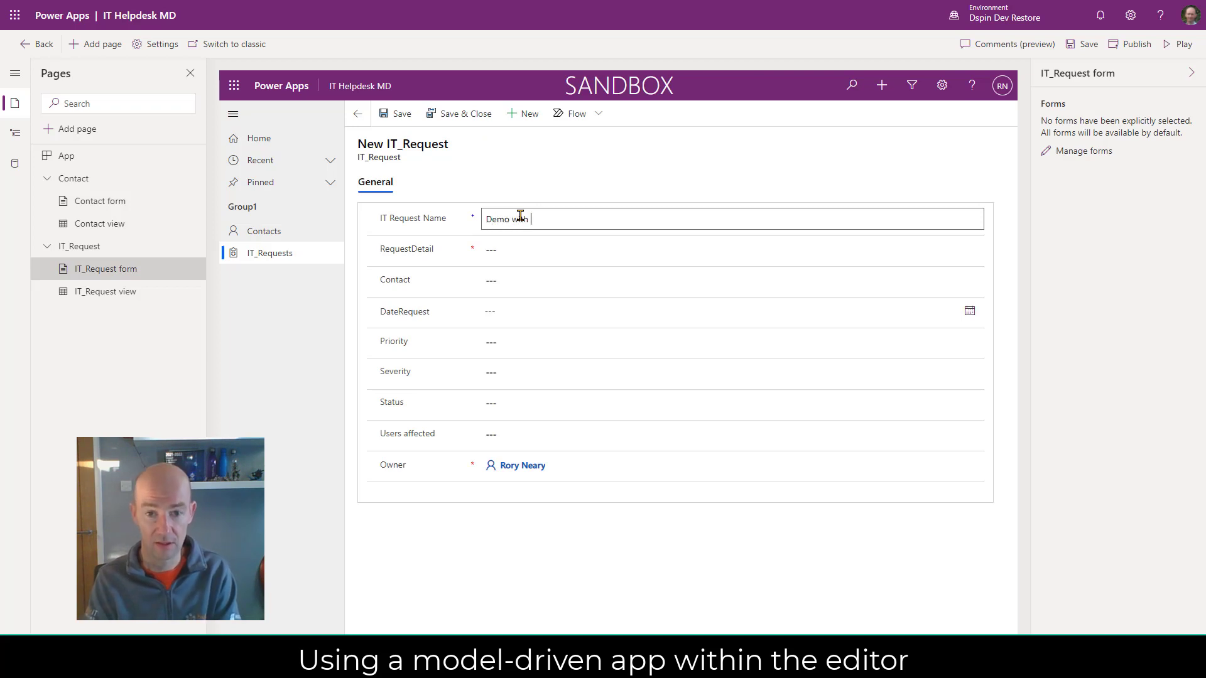
type("new contact")
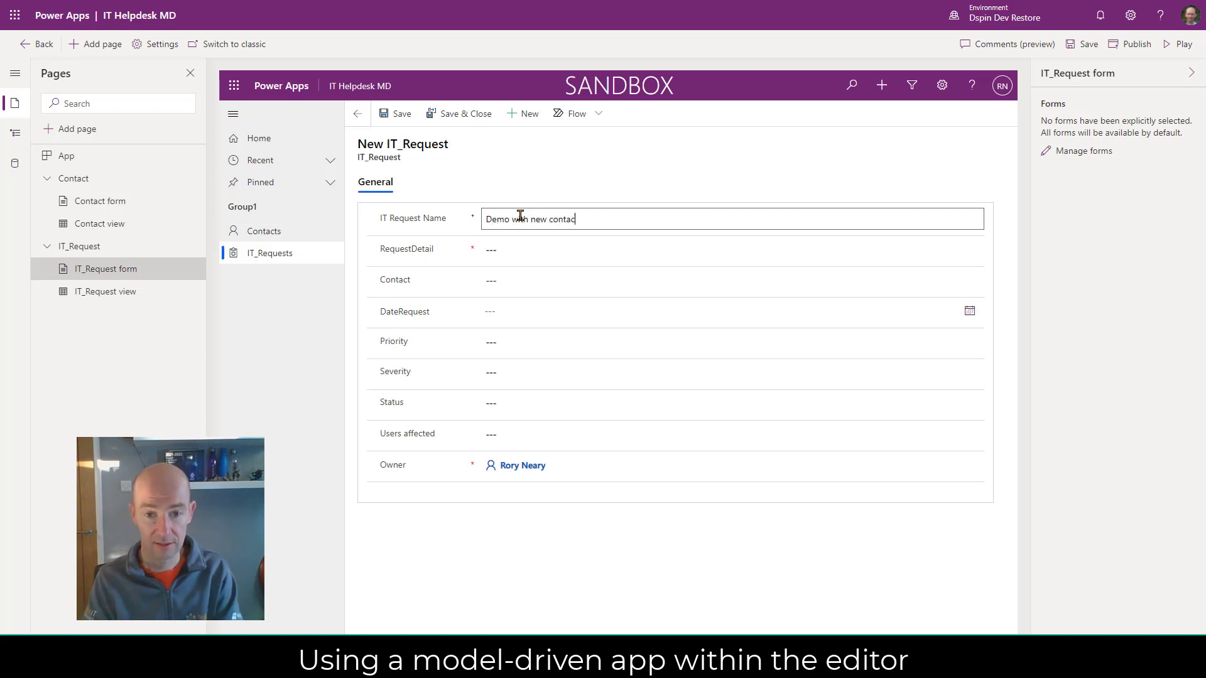
left_click(579, 252)
type("test")
Assign Demo Contact as the request's Contact, and save and close the record.
left_click(519, 283)
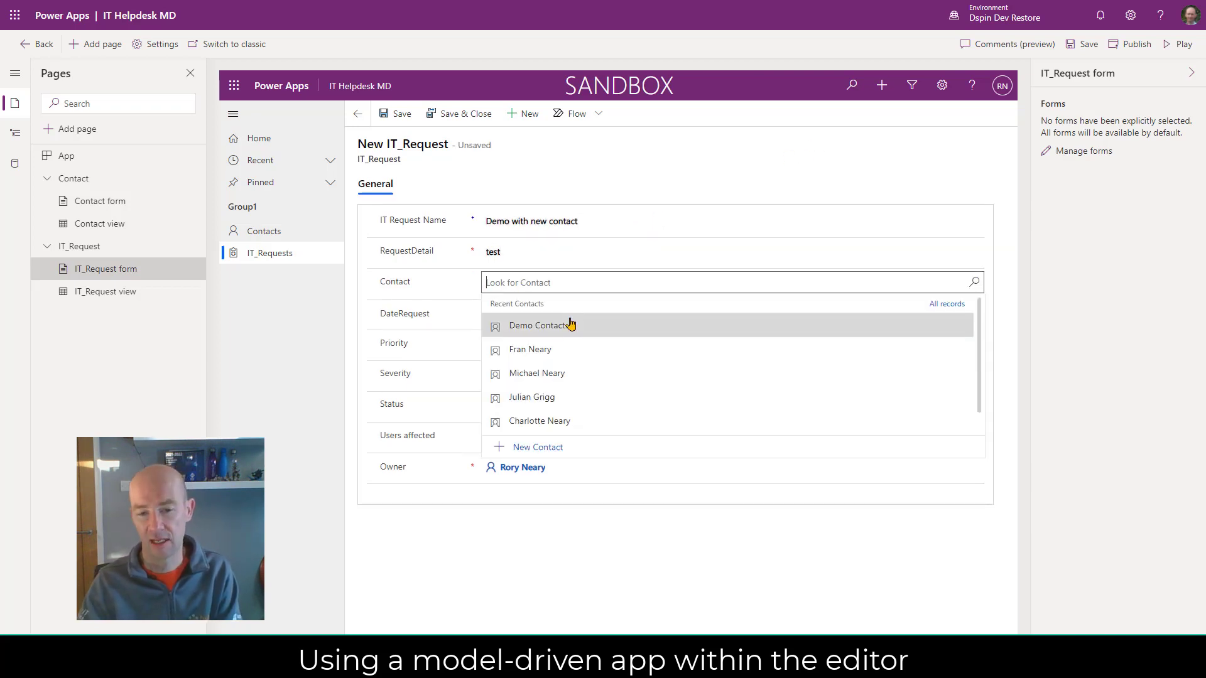
left_click(571, 324)
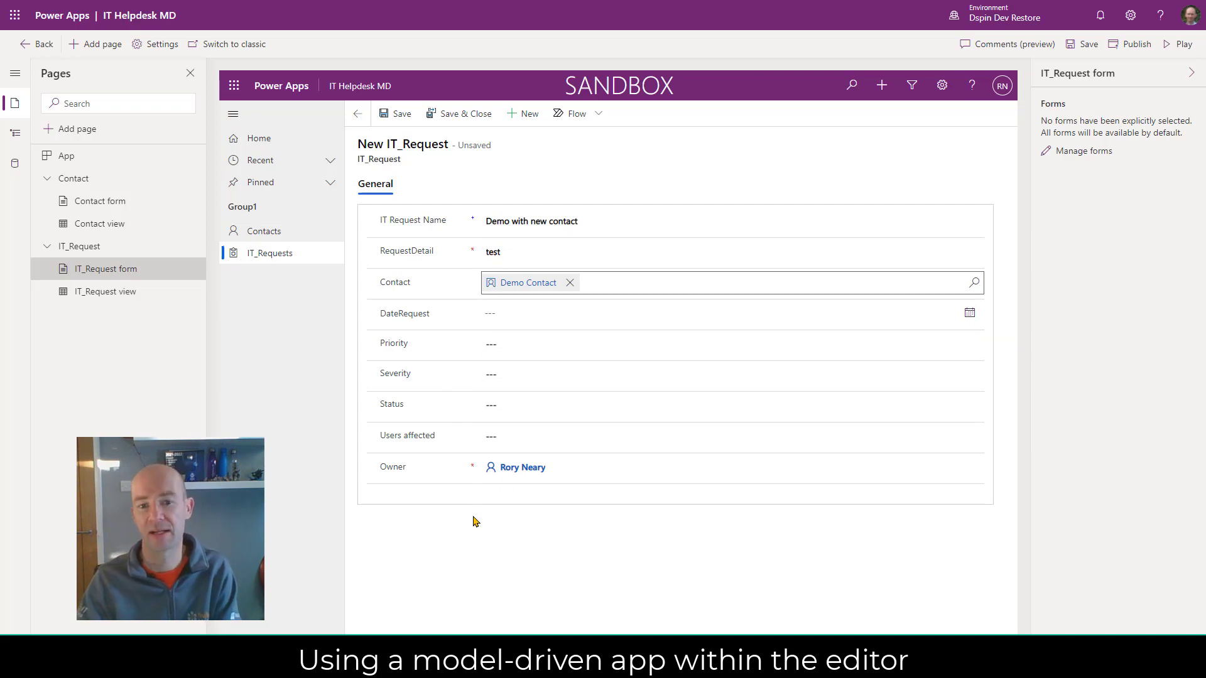
left_click(461, 116)
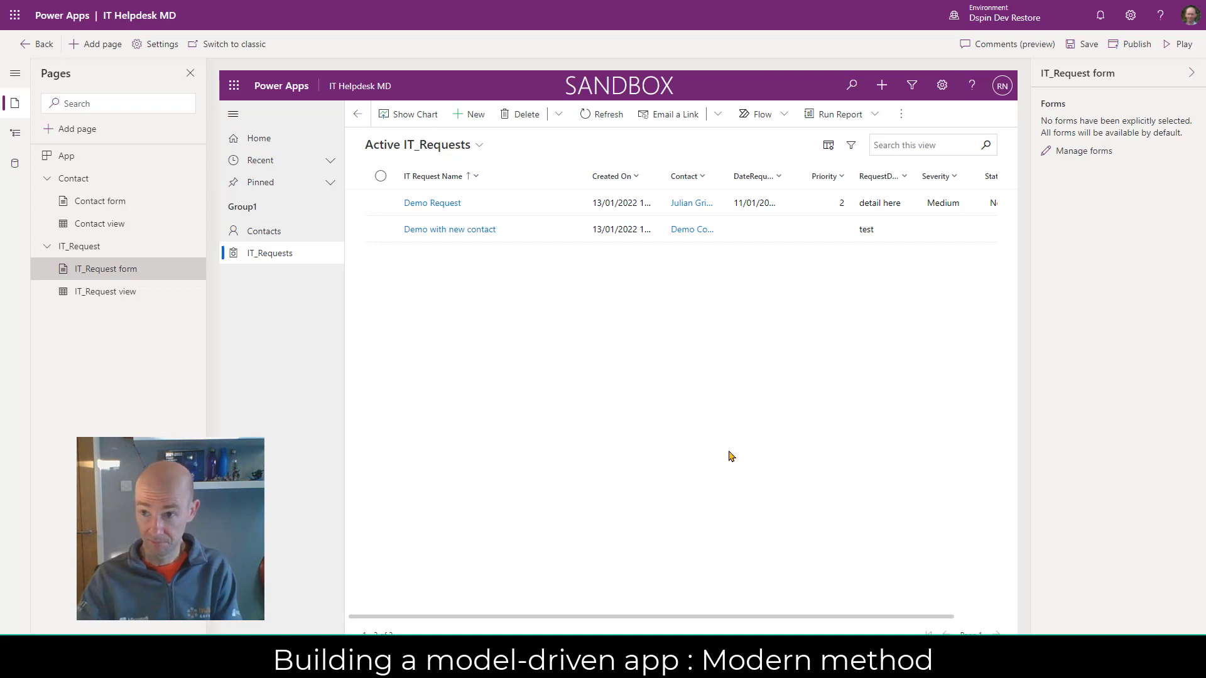
Save and publish the IT Helpdesk MD app.
left_click(1089, 45)
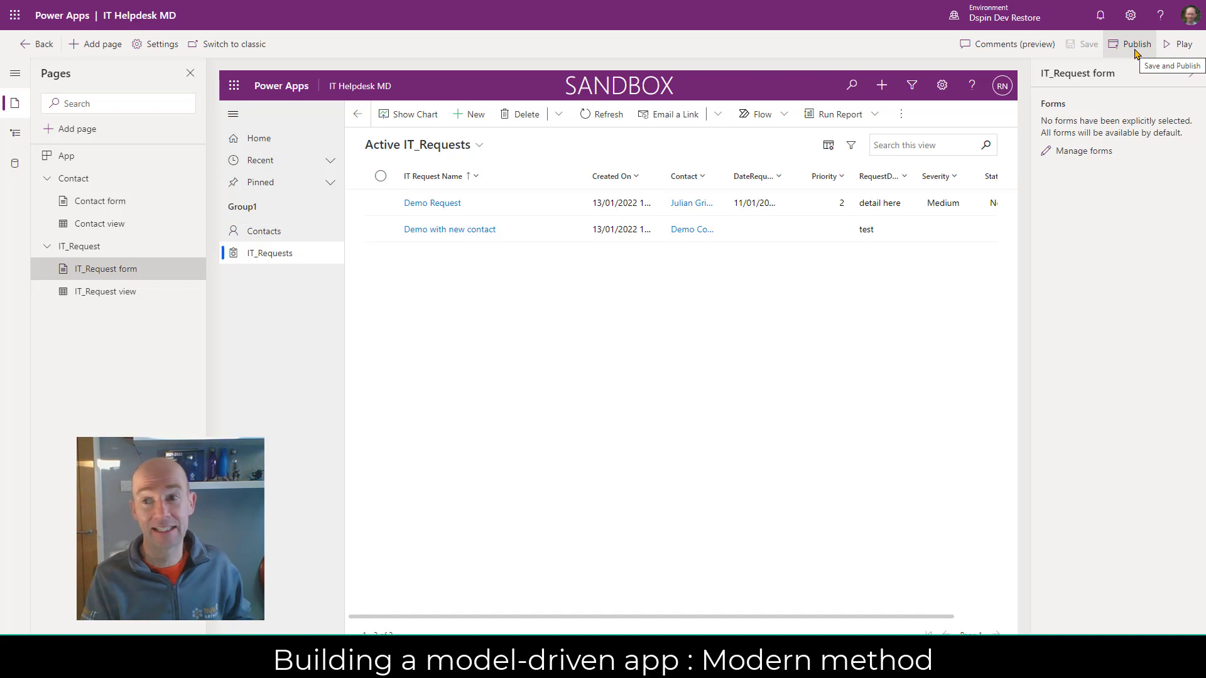
left_click(1136, 53)
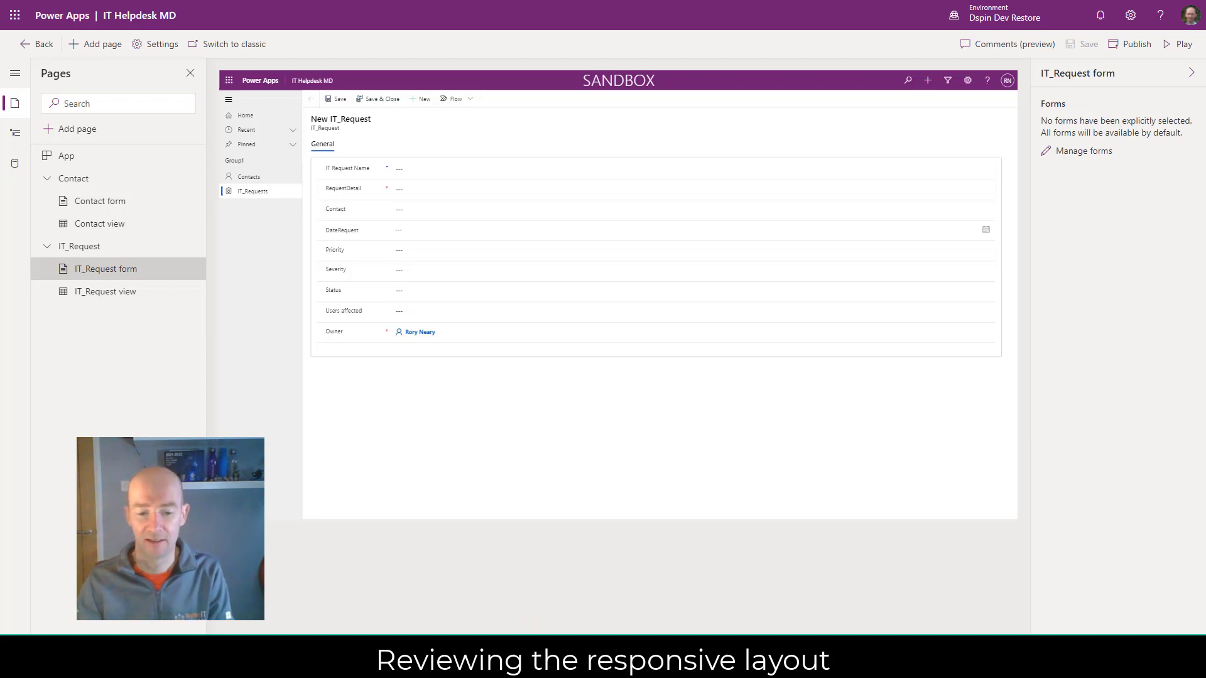
Preview the IT_Request form's responsive layout at 1024 x 768 and at the Phone (411 x 731) size.
left_click(306, 657)
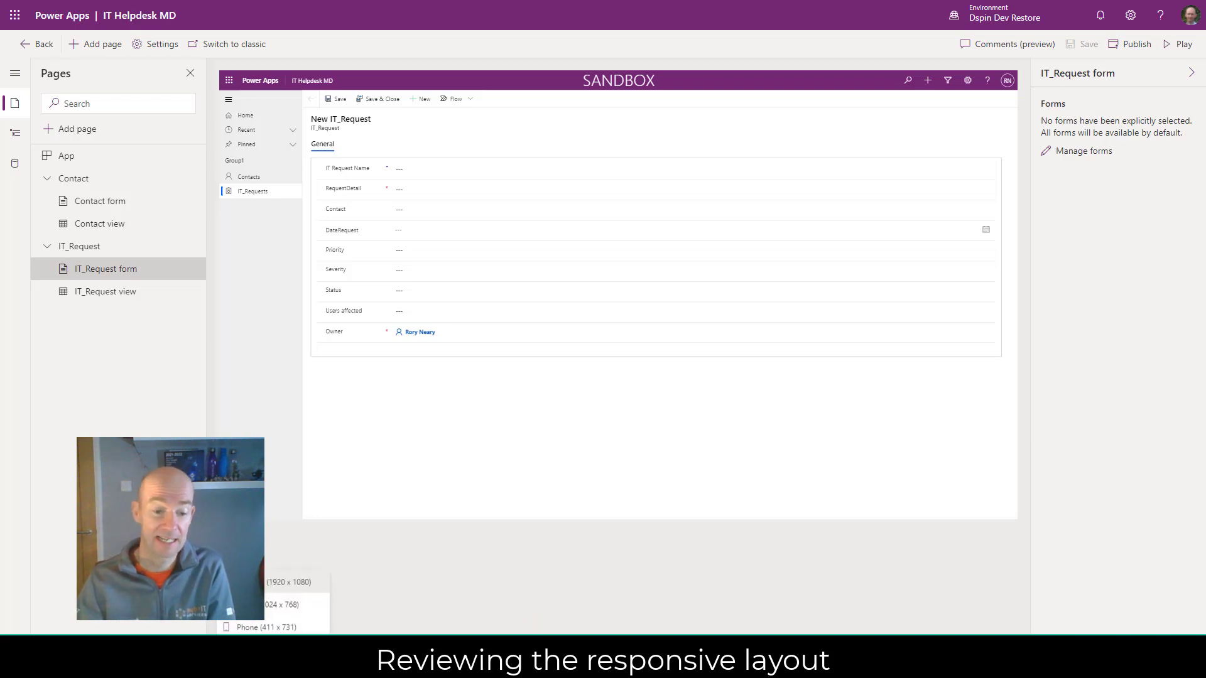
left_click(296, 604)
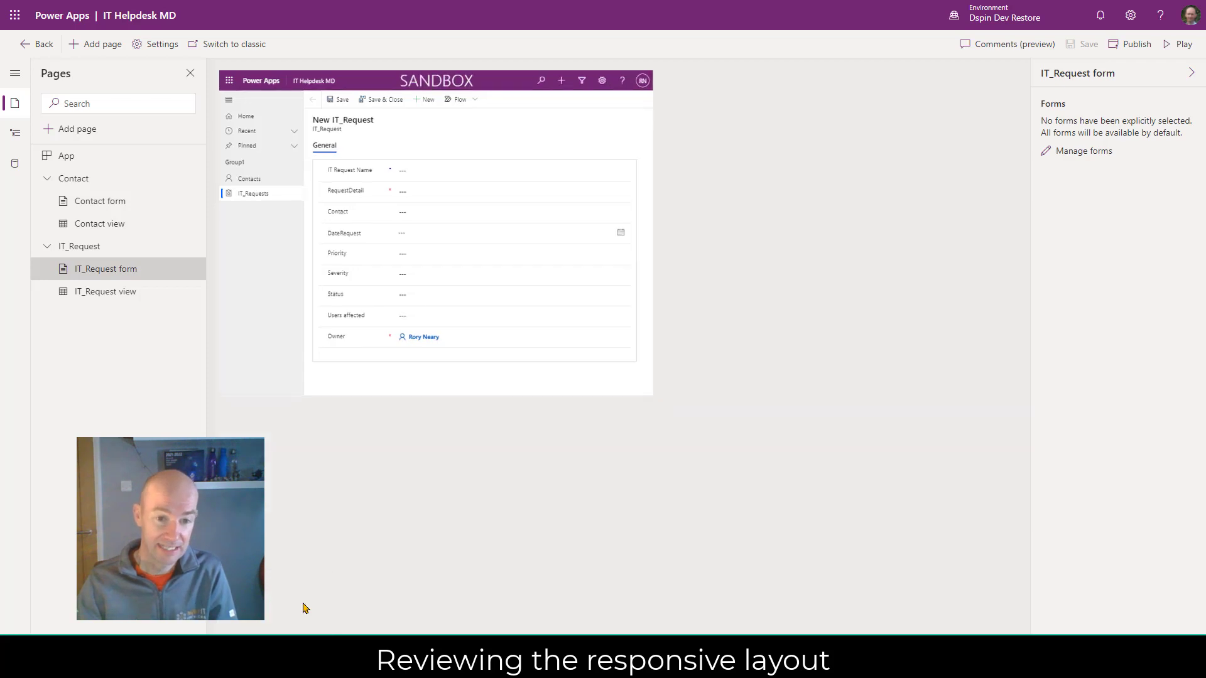
left_click(305, 656)
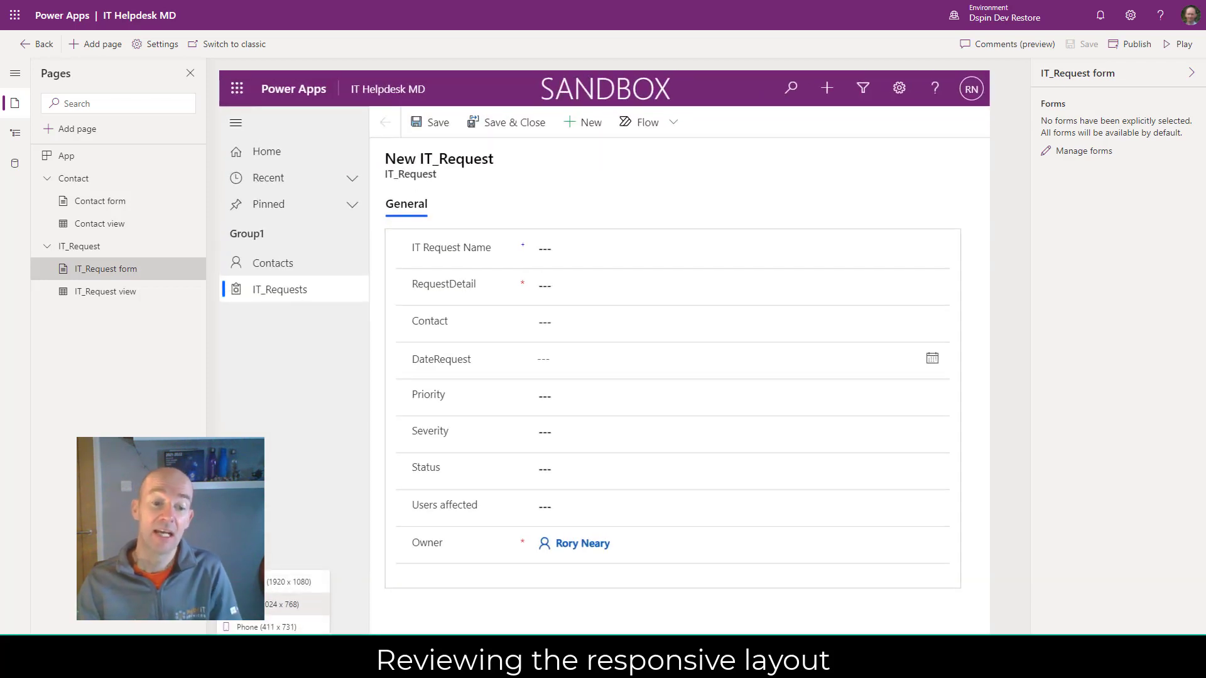
left_click(301, 630)
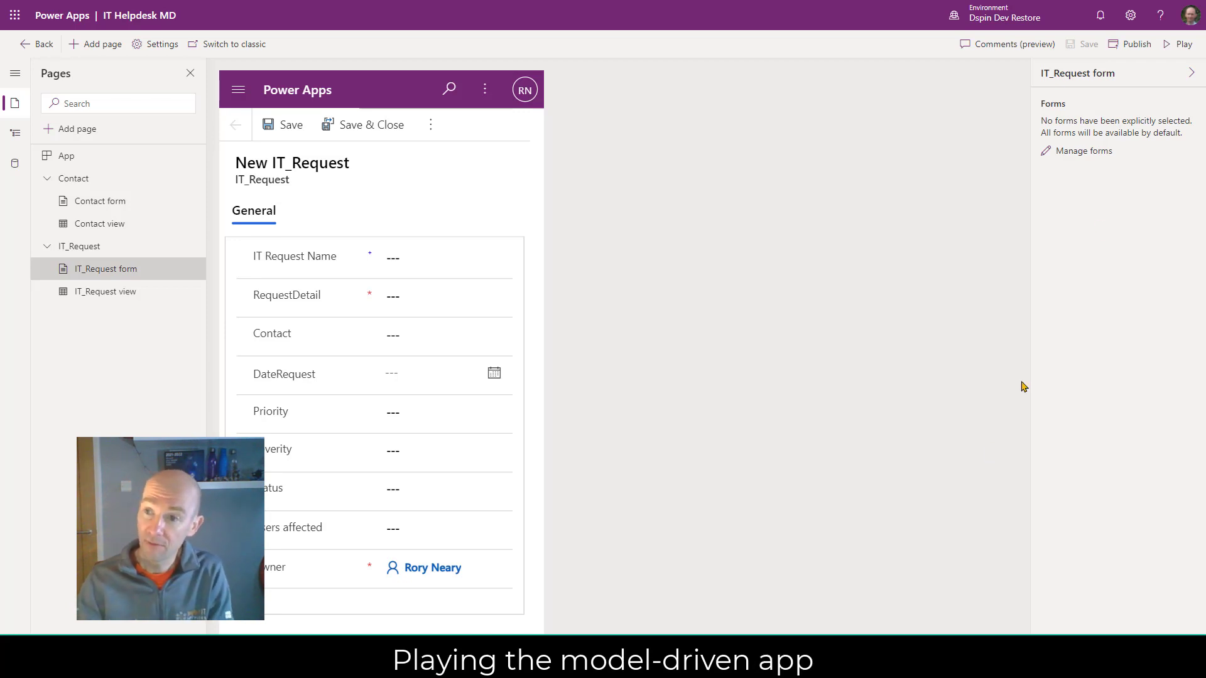
Play the published IT Helpdesk MD app and view its IT_Requests page.
left_click(1184, 44)
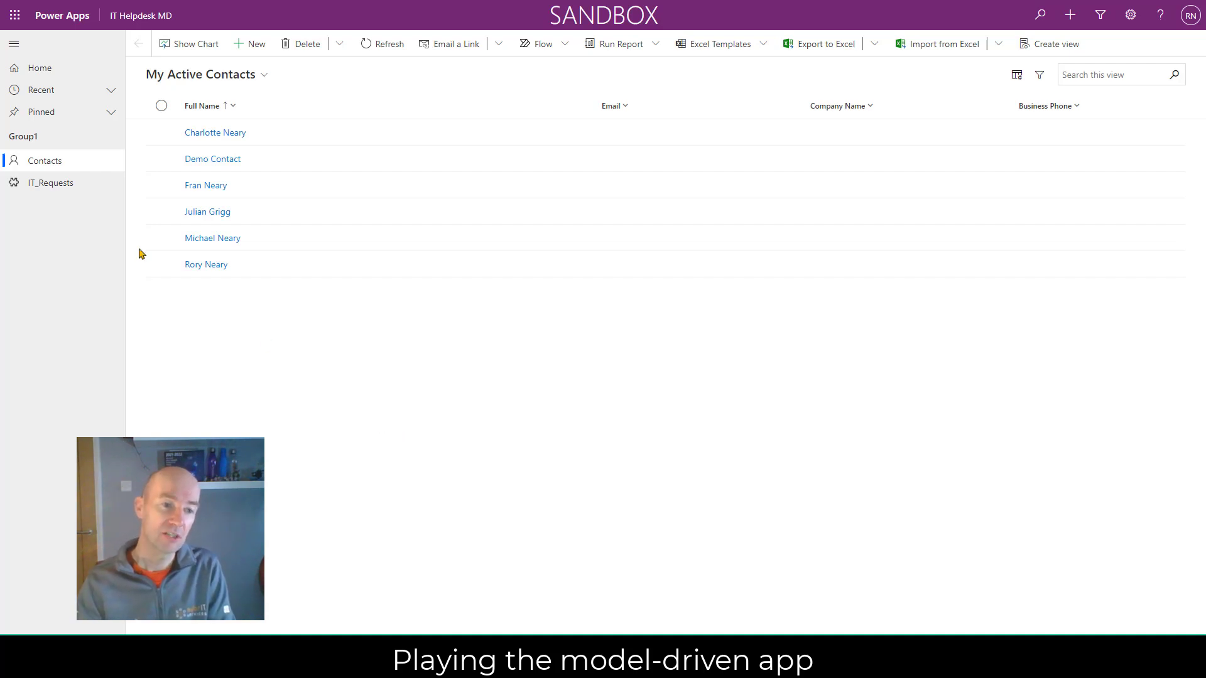
left_click(42, 183)
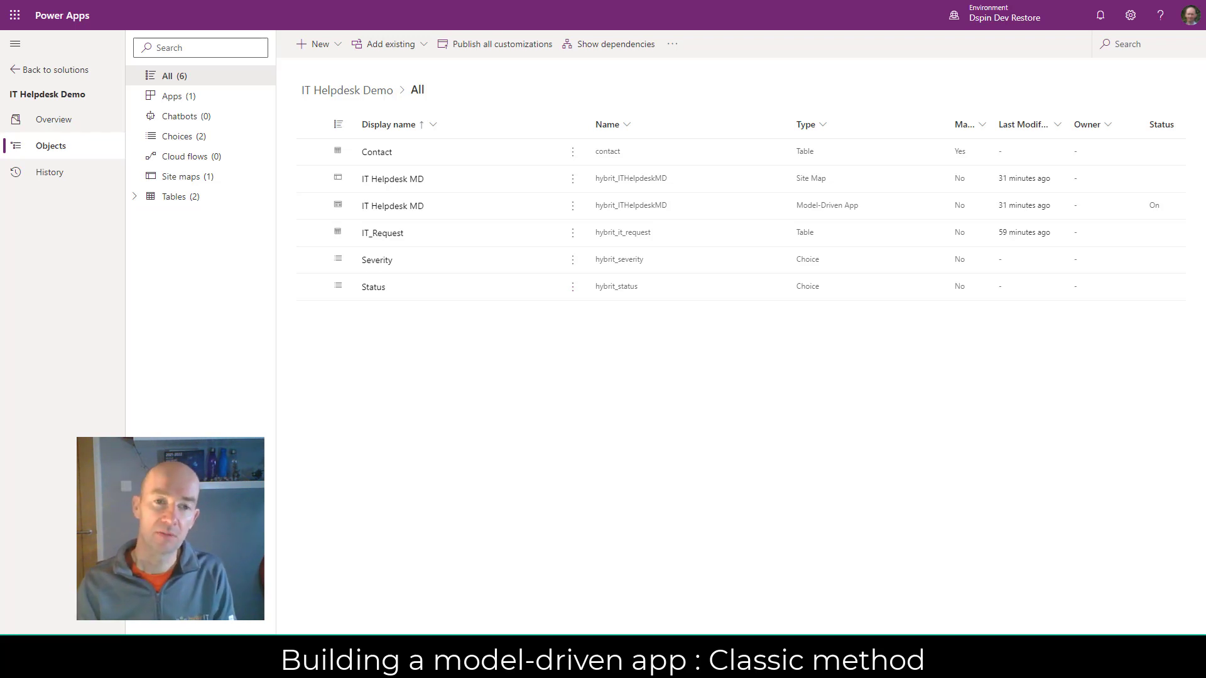
Create a blank model-driven app named MD_Classic in the IT Helpdesk Demo solution, using the classic app designer.
left_click(338, 45)
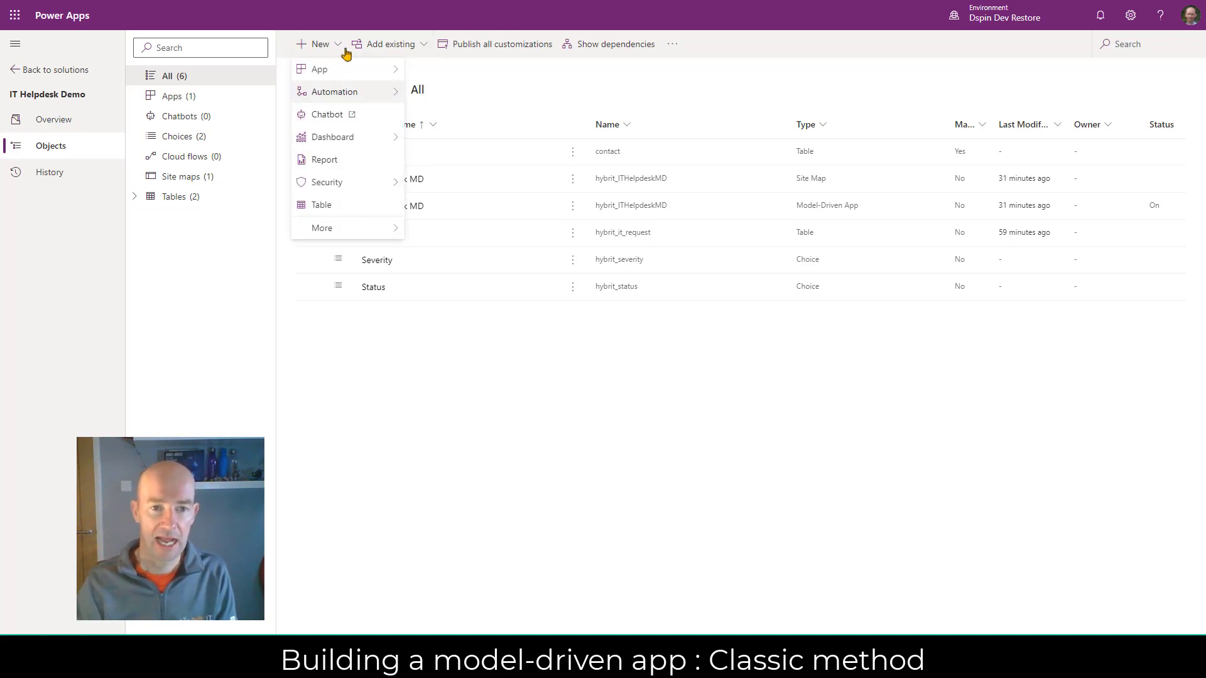
mouse_move(370, 69)
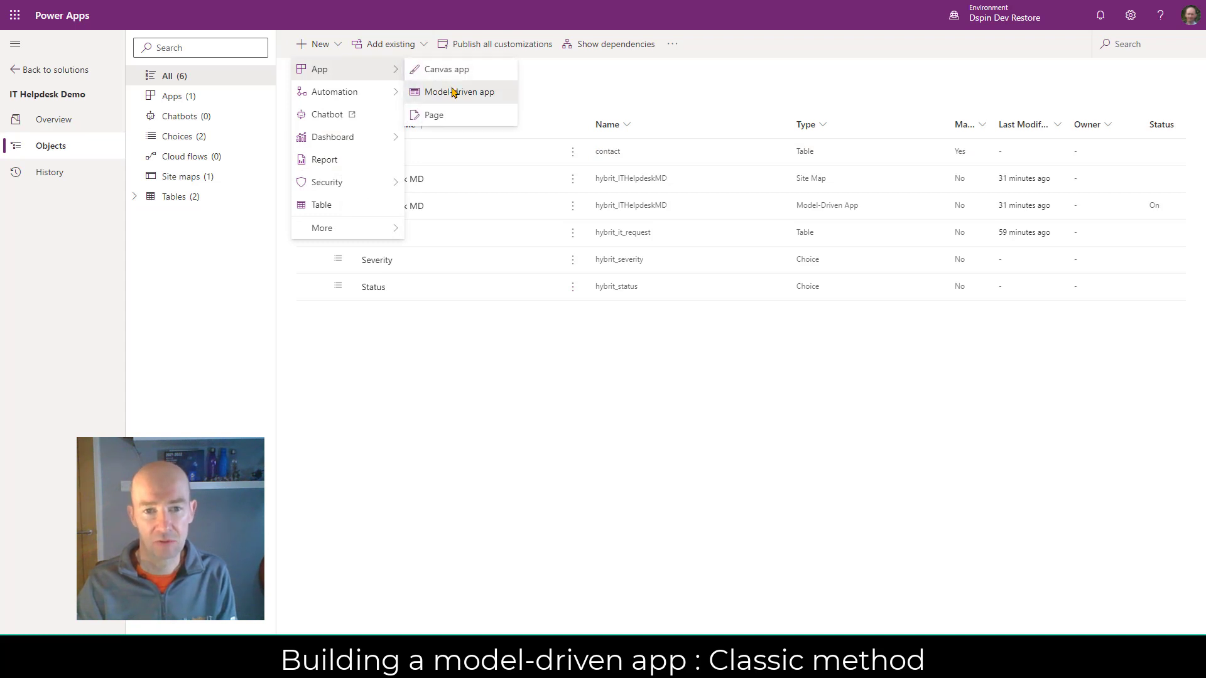
left_click(453, 93)
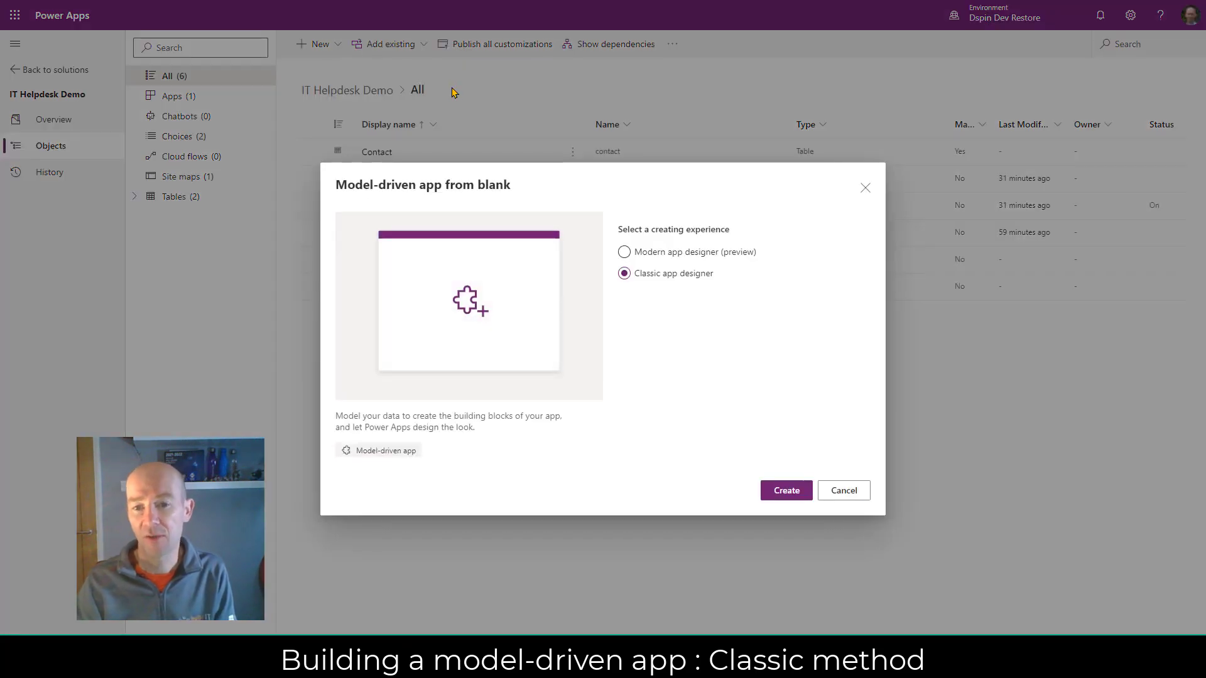
left_click(787, 493)
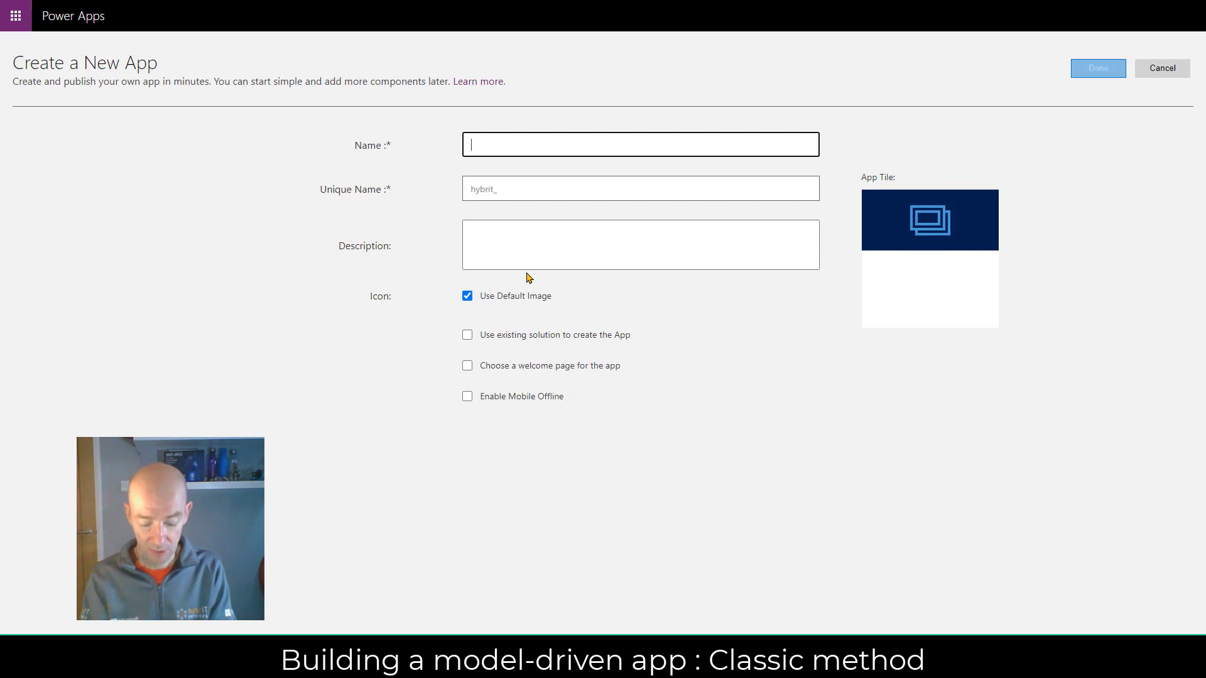
type("MD_Classic")
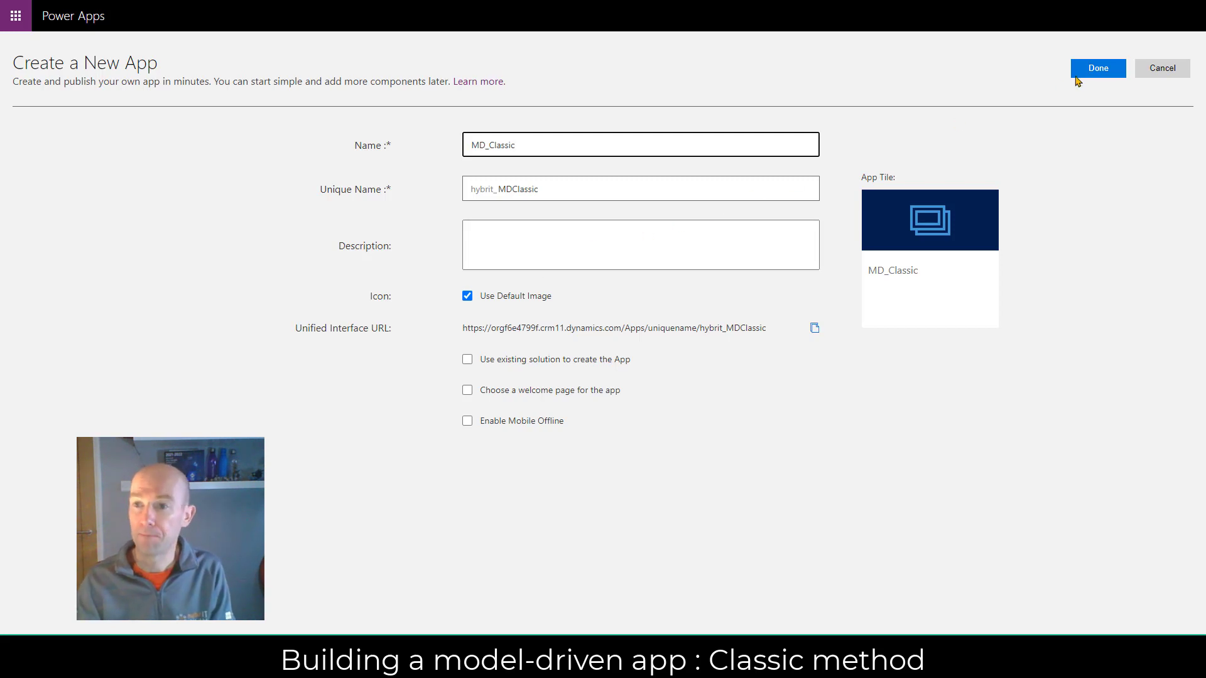
left_click(1105, 71)
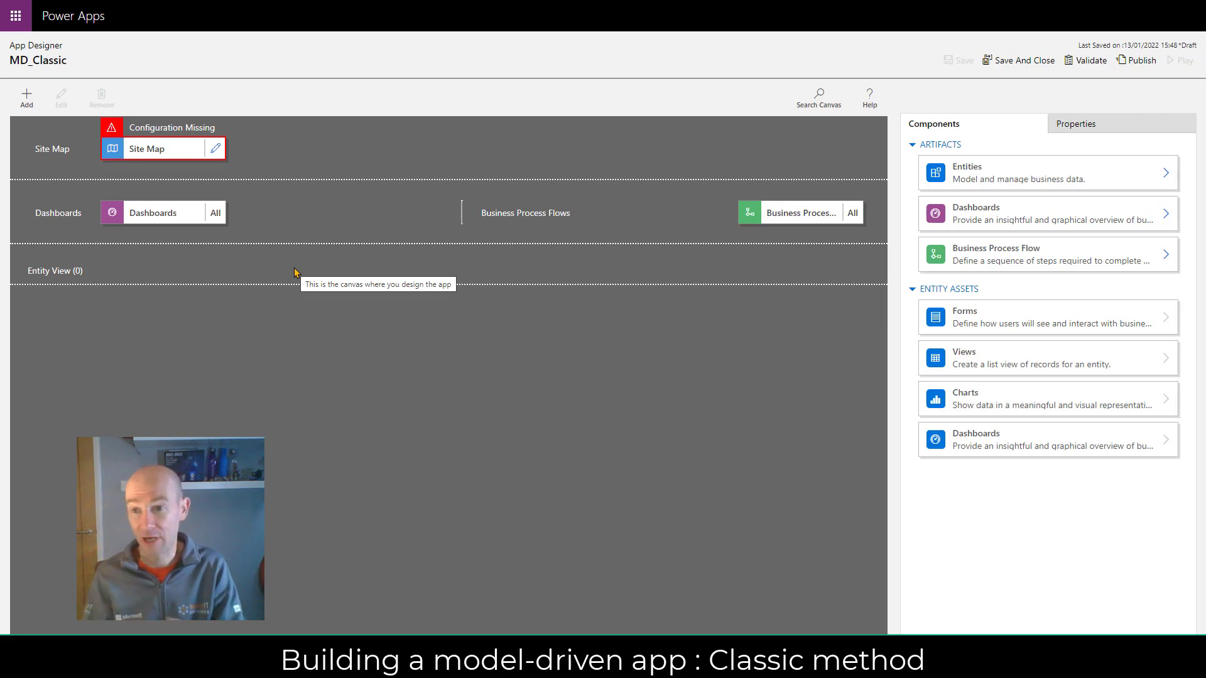
Open the MD_Classic site map for editing and add a second subarea under New Group.
left_click(214, 150)
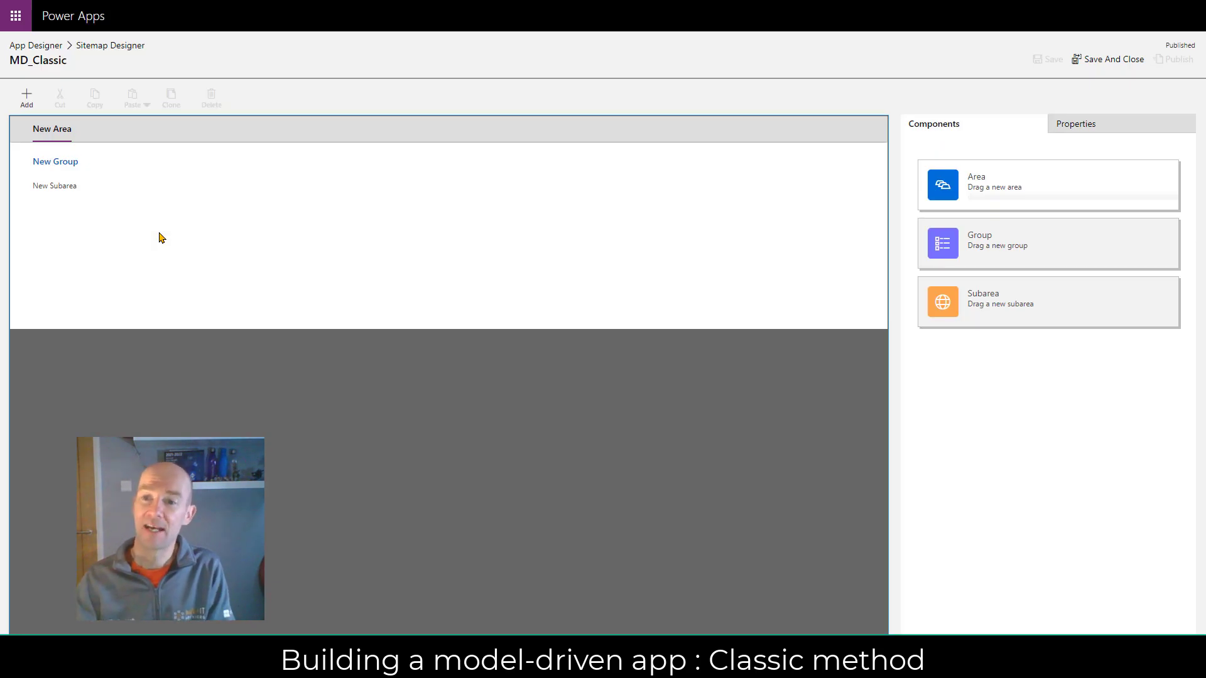
left_click(60, 189)
left_click(27, 99)
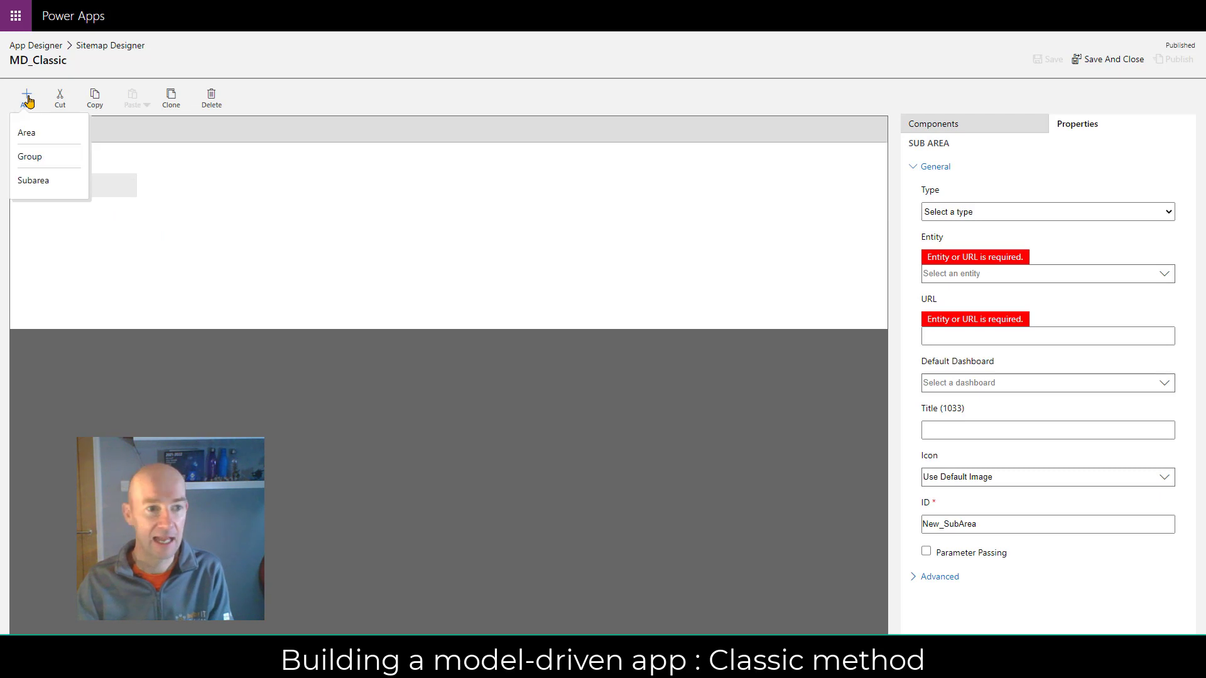
left_click(43, 181)
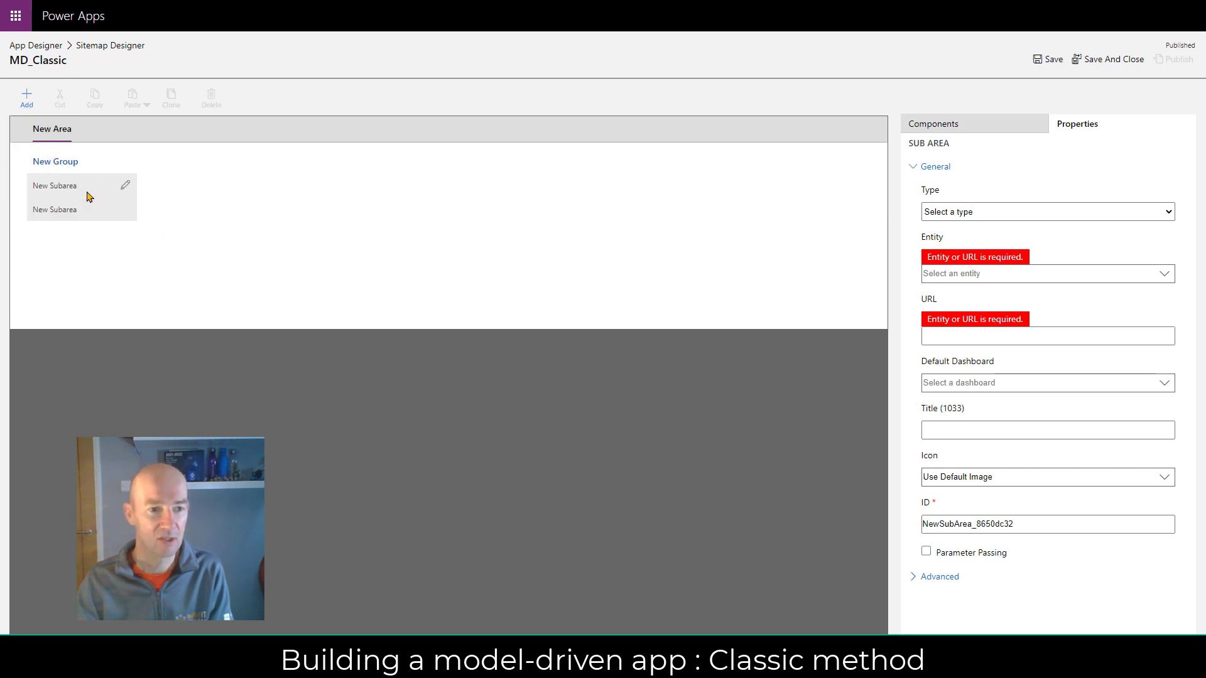
Set the first subarea's type to Entity and its entity to IT_Request.
left_click(88, 195)
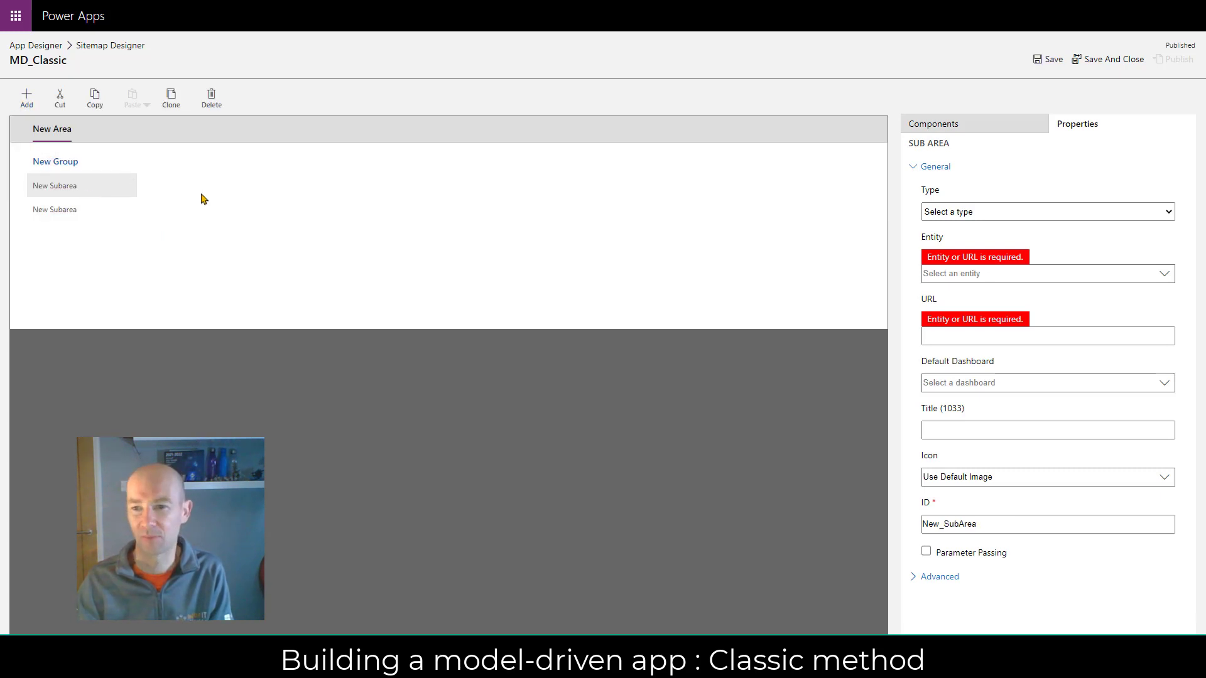
left_click(1140, 214)
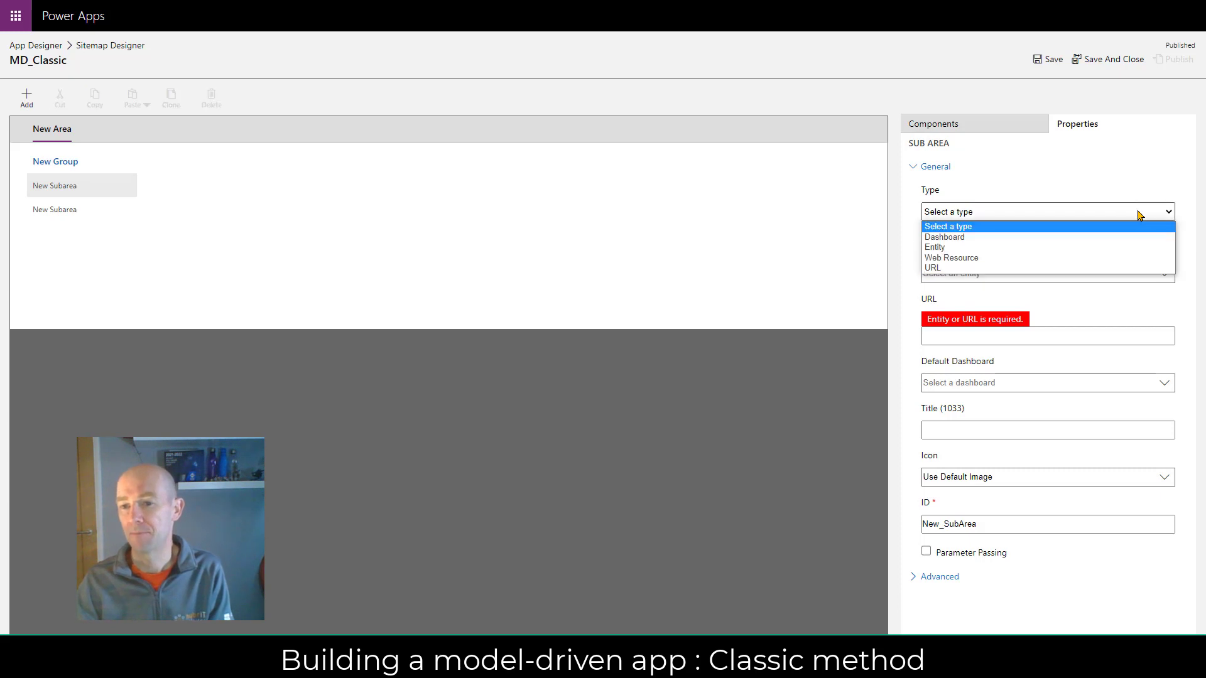
left_click(1034, 248)
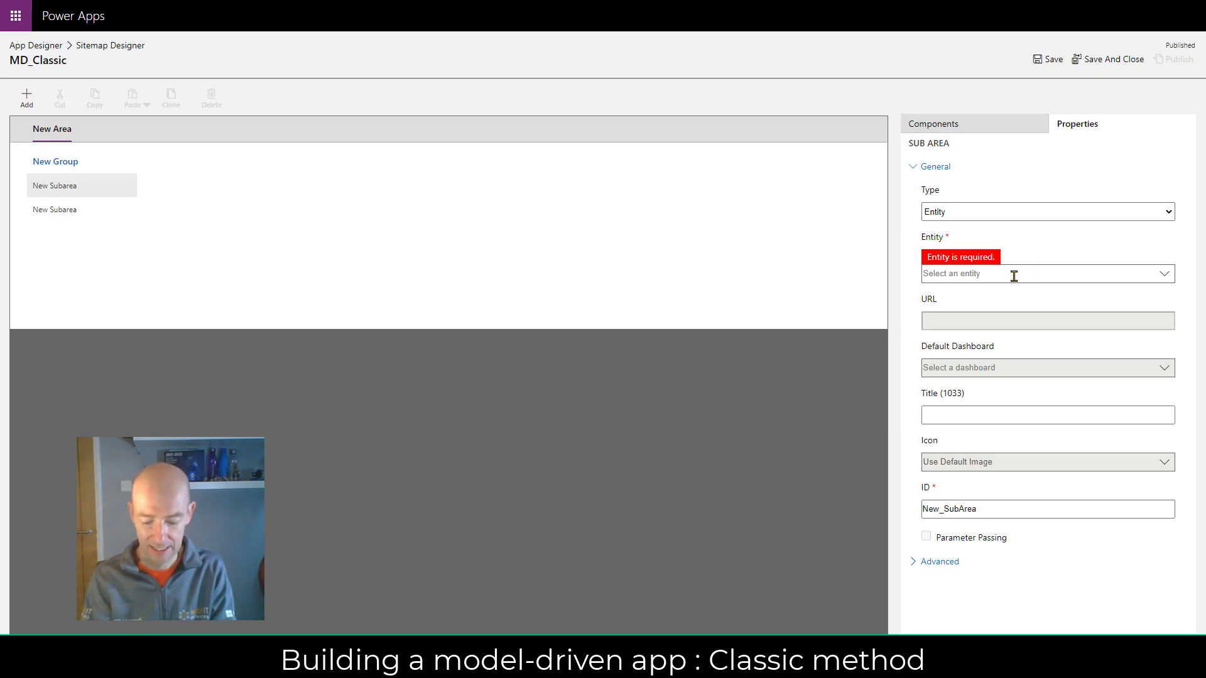
type("it_")
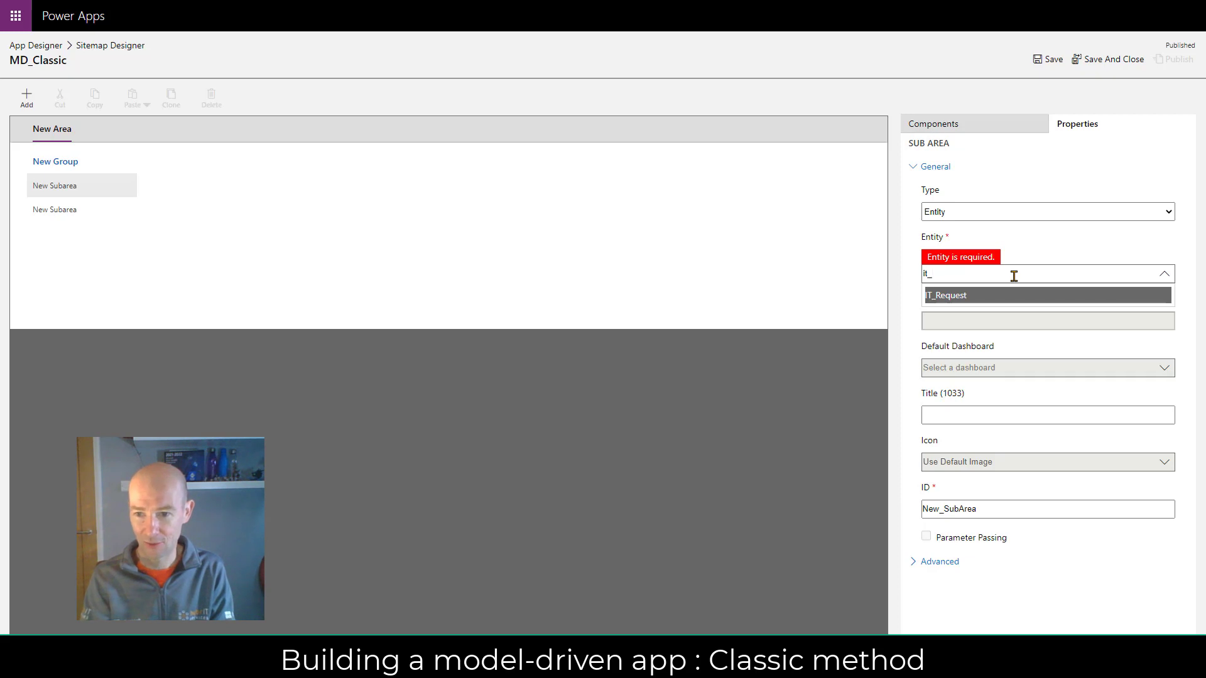
left_click(973, 302)
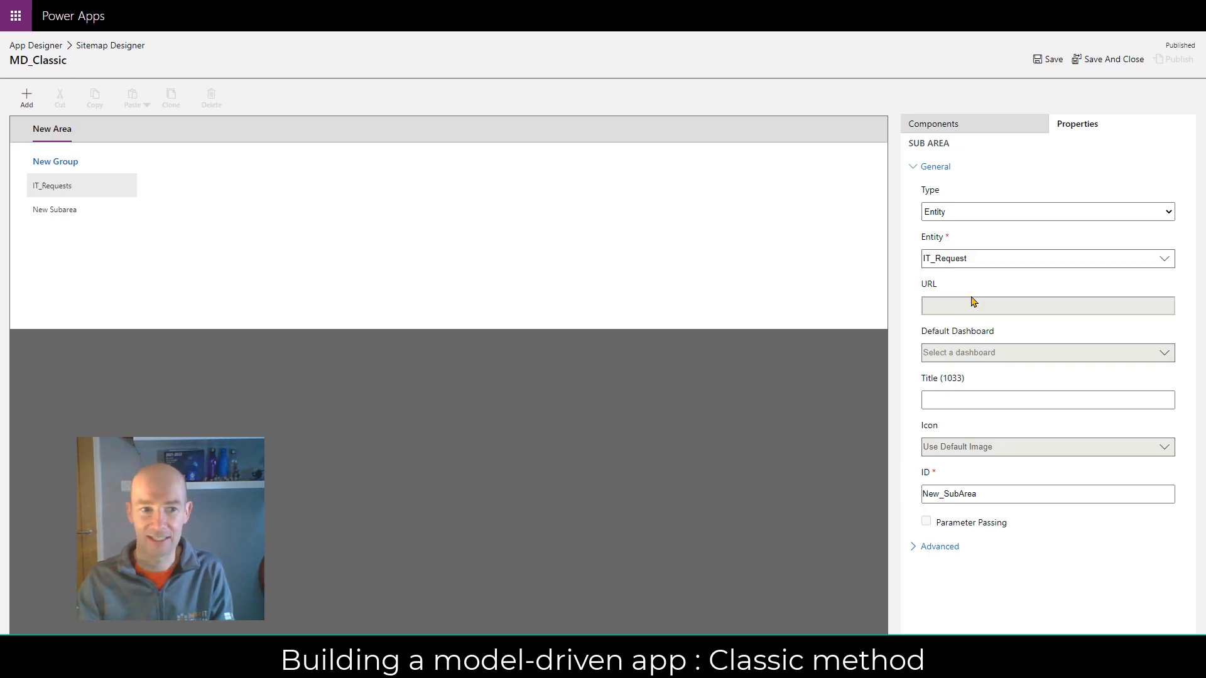
Set the second subarea's type to Entity and its entity to Contact.
left_click(68, 211)
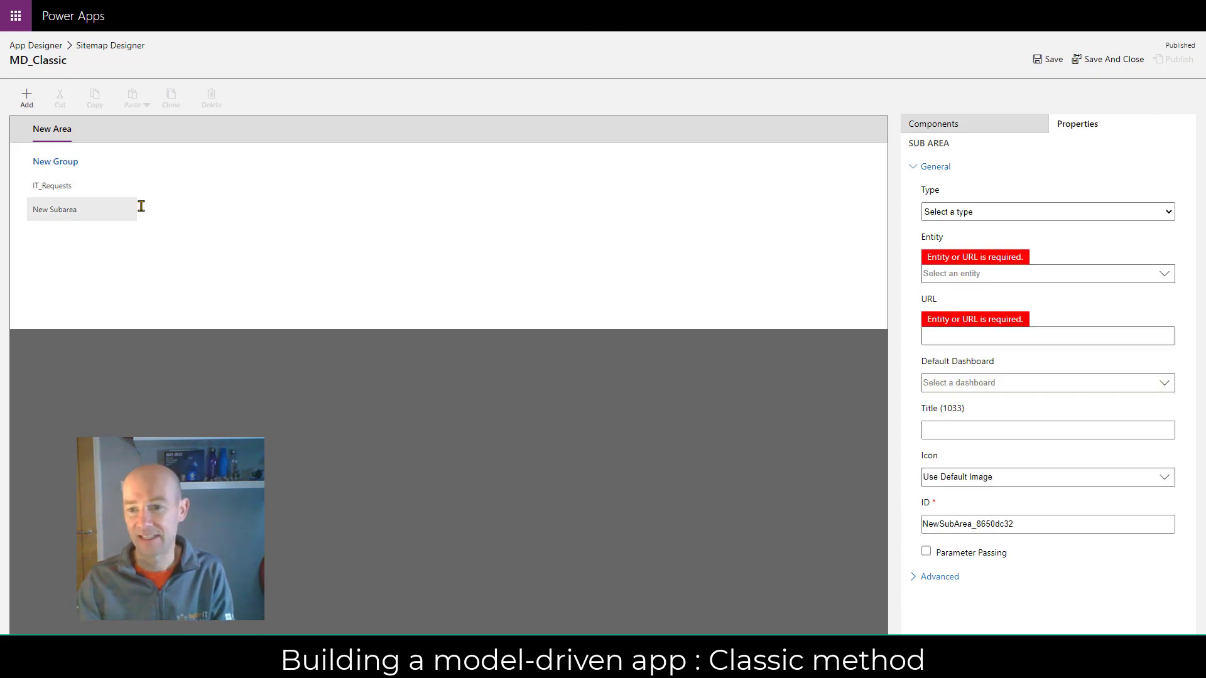
left_click(1008, 212)
left_click(992, 248)
left_click(969, 273)
type("cona")
key("BackSpace")
type("ta")
left_click(970, 313)
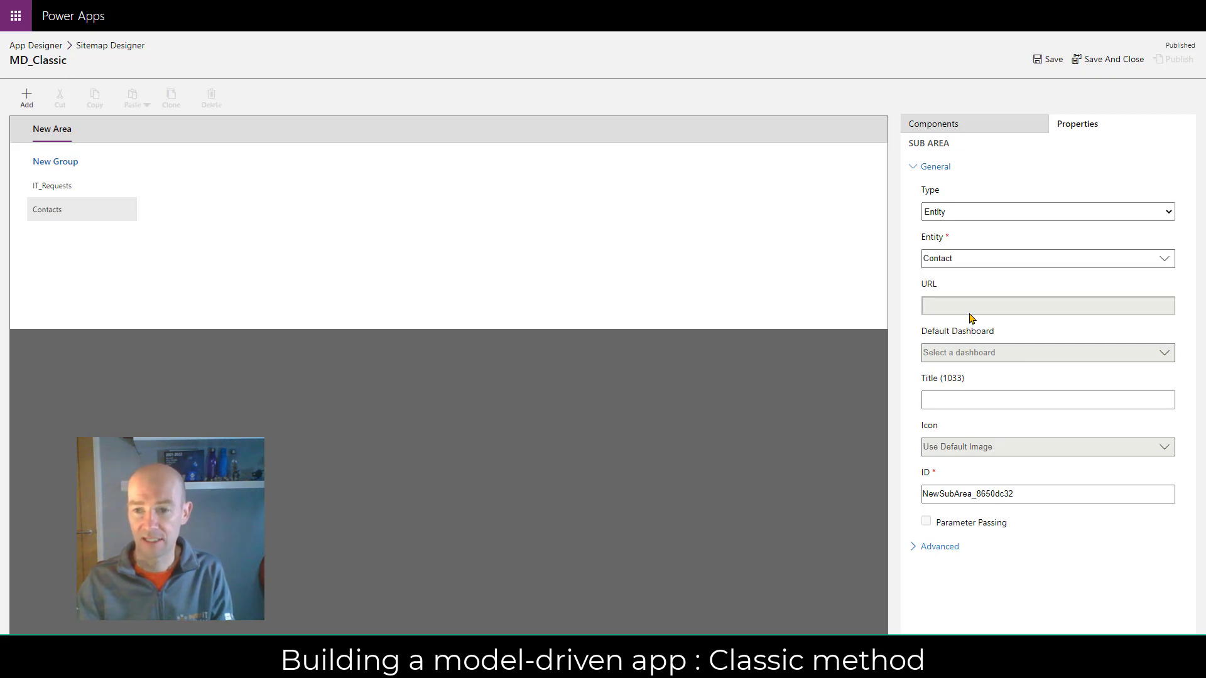
Save and publish the MD_Classic site map, and return to the App Designer.
left_click(1050, 59)
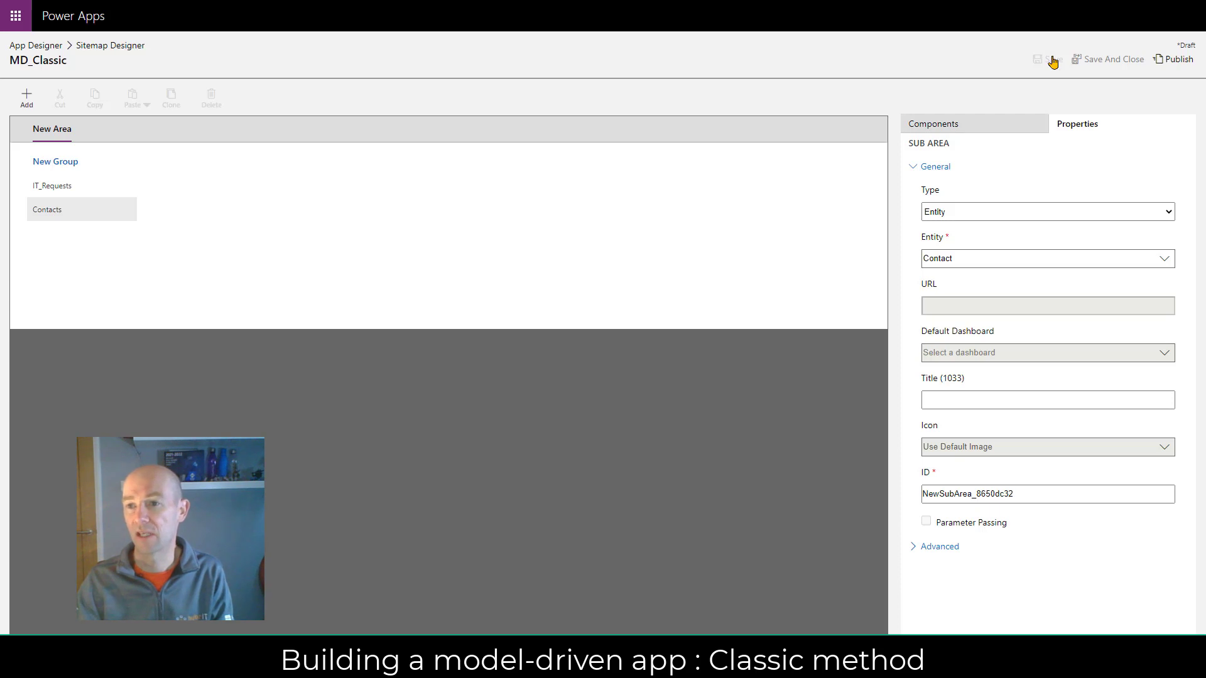
left_click(1176, 59)
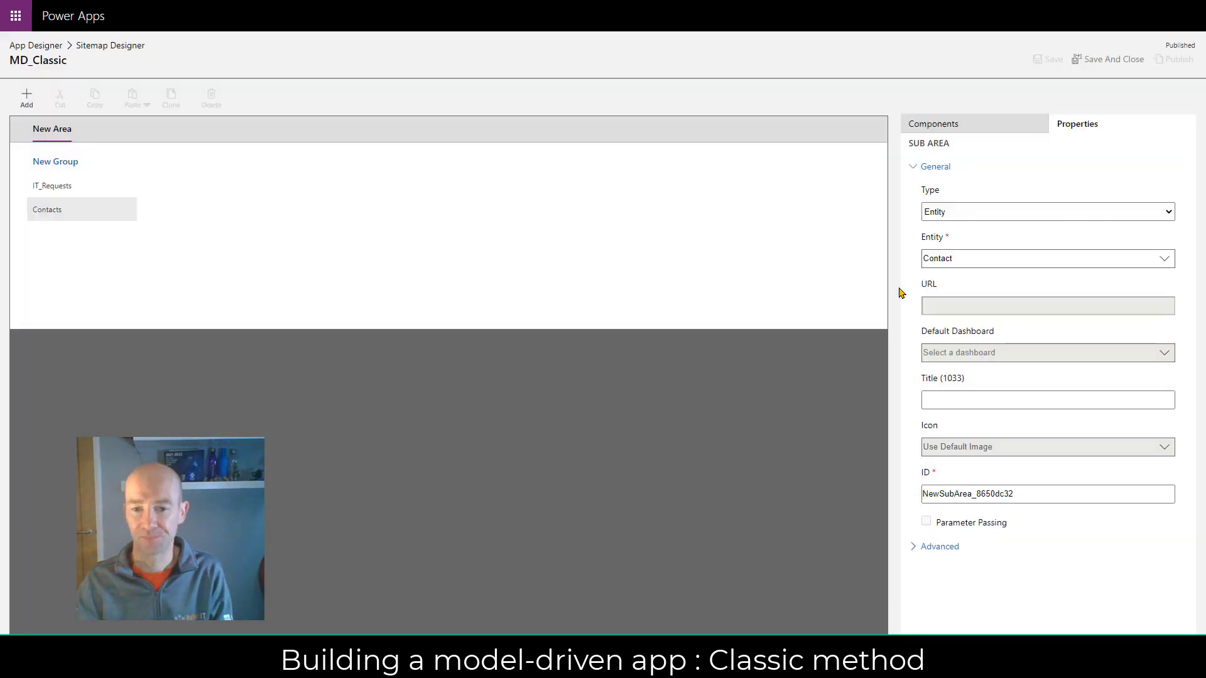
left_click(1093, 60)
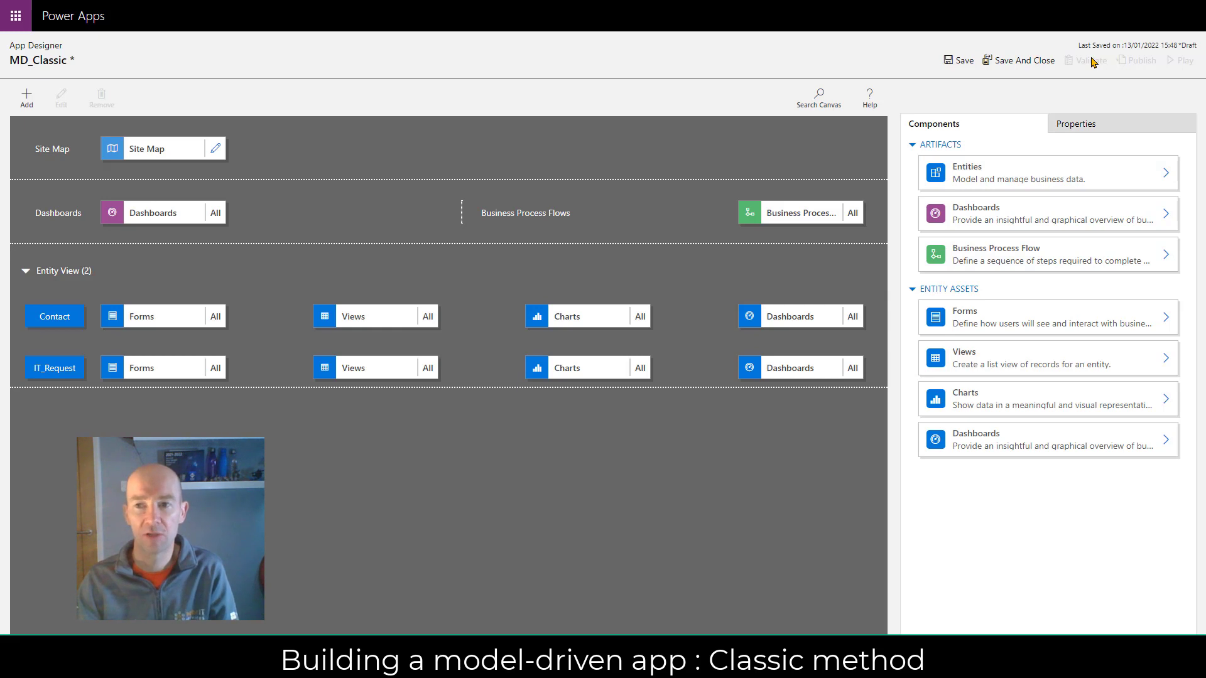
Save and validate the MD_Classic app, expand the validation details, and publish the app.
left_click(954, 63)
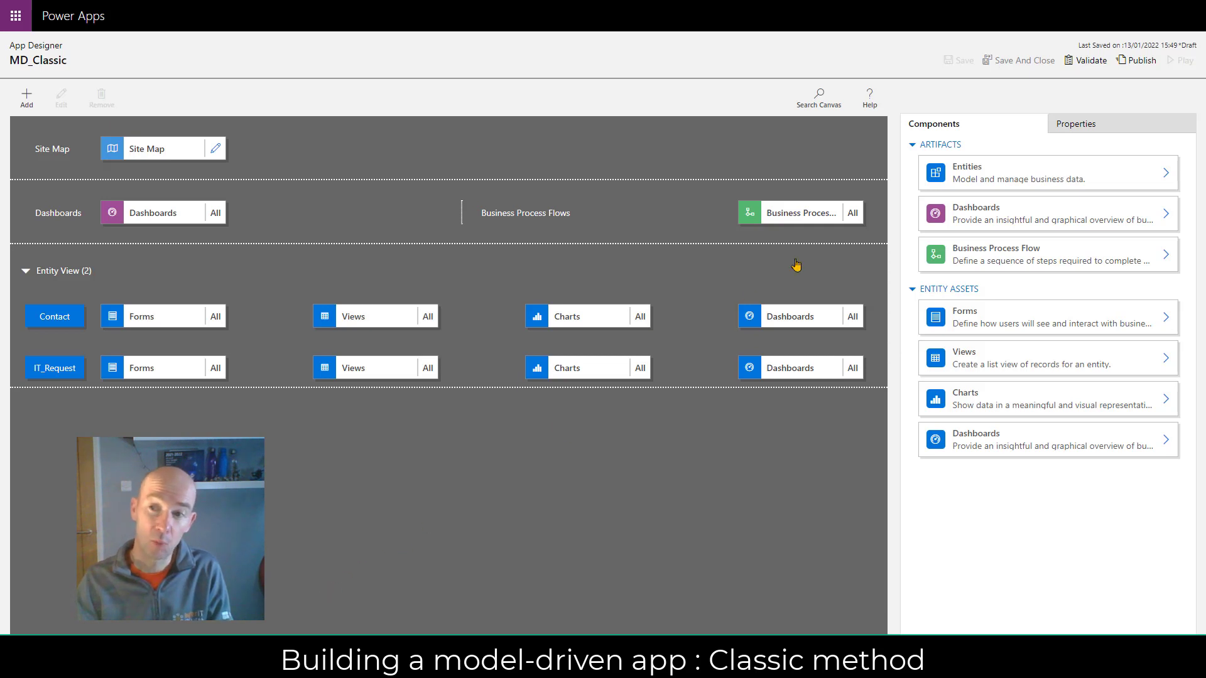
left_click(1086, 61)
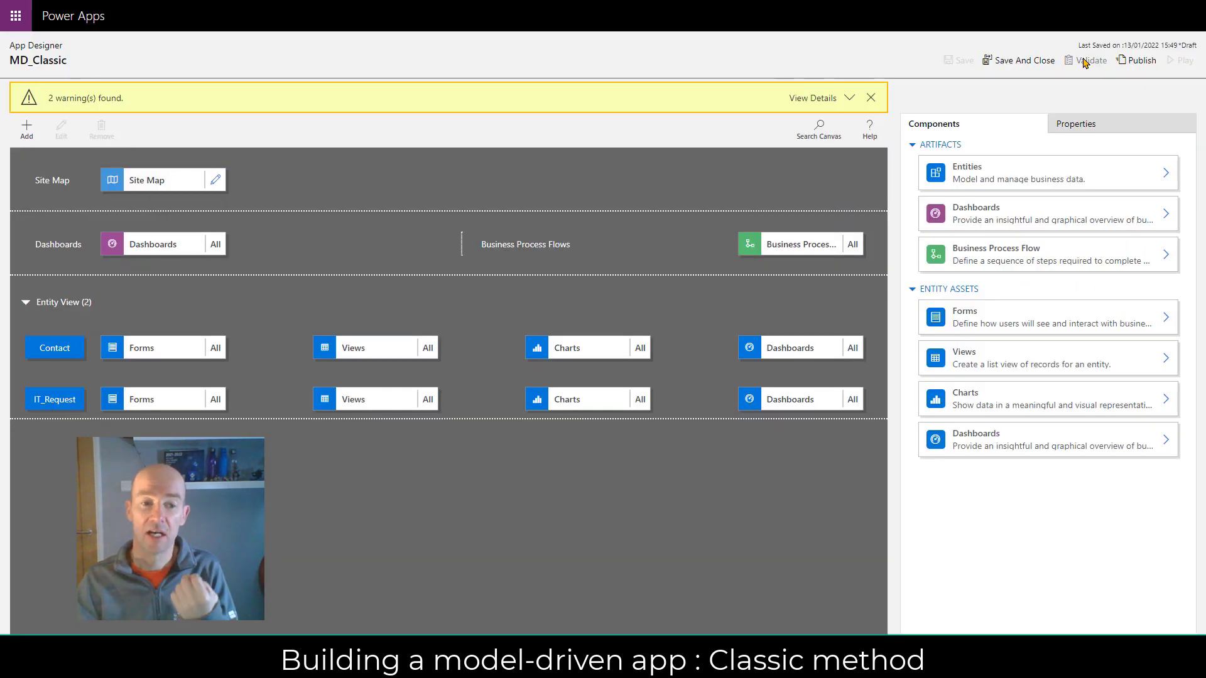
left_click(848, 99)
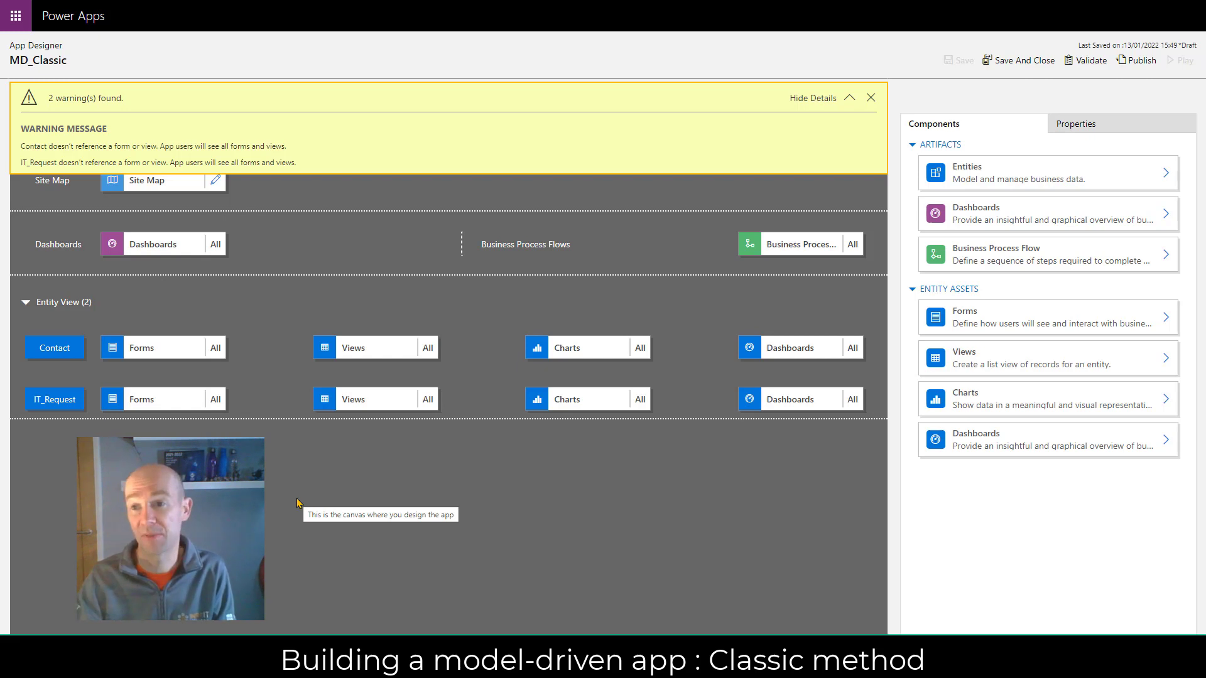
left_click(1138, 61)
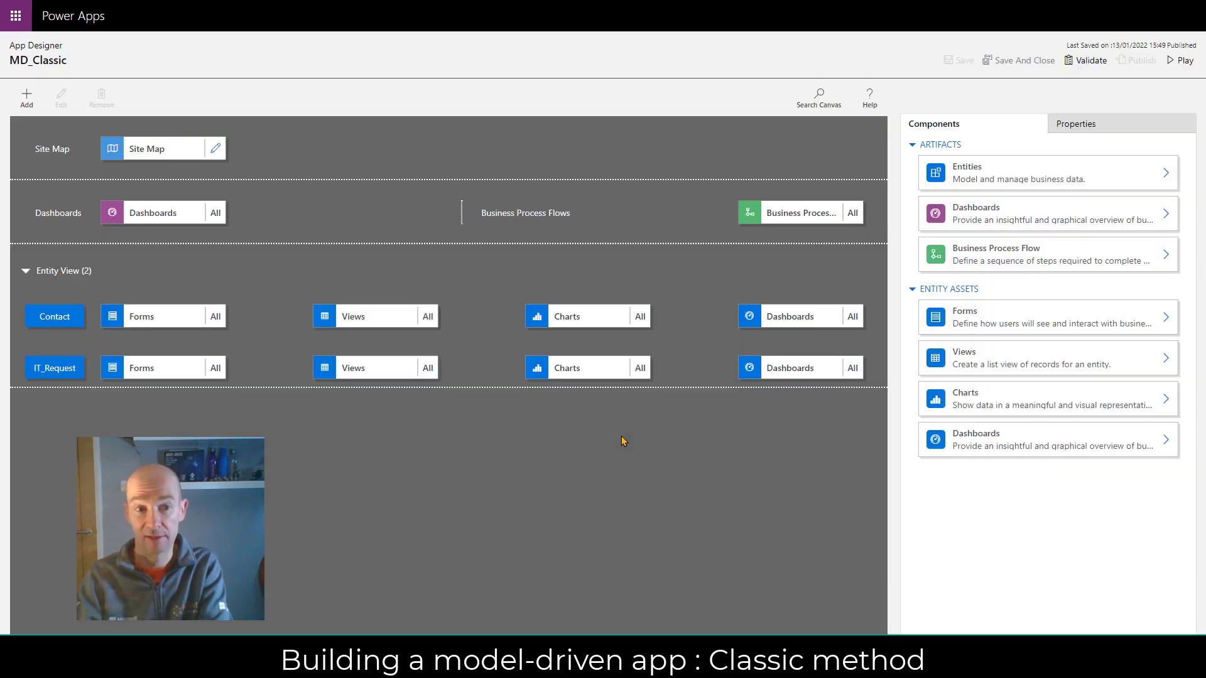
Play the published MD_Classic app and open a blank form for a new IT_Request record.
left_click(1181, 61)
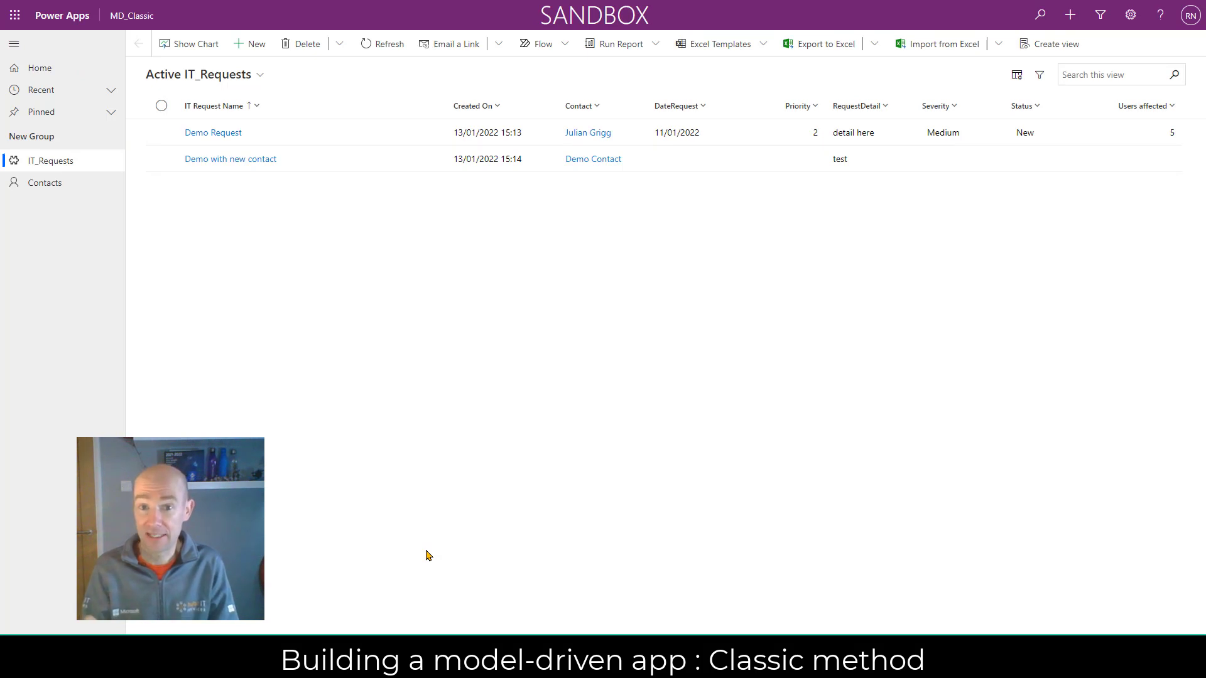
left_click(255, 46)
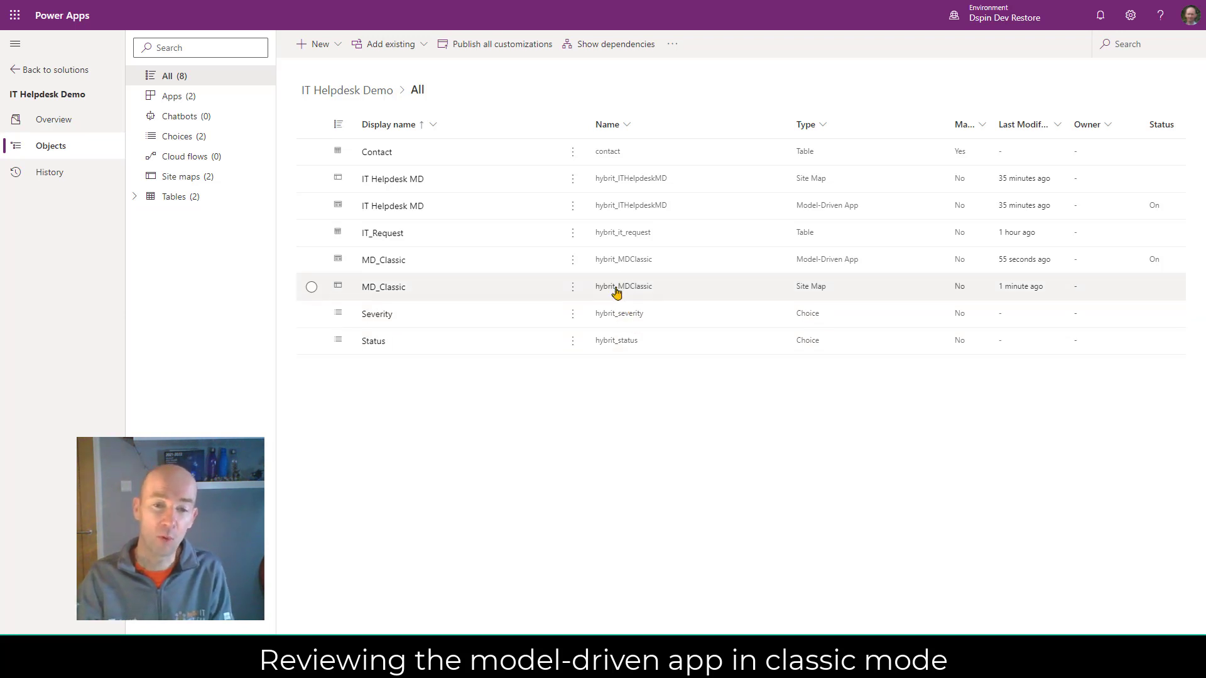
Open the IT Helpdesk MD model-driven app from the solution in the classic app designer for review.
left_click(572, 206)
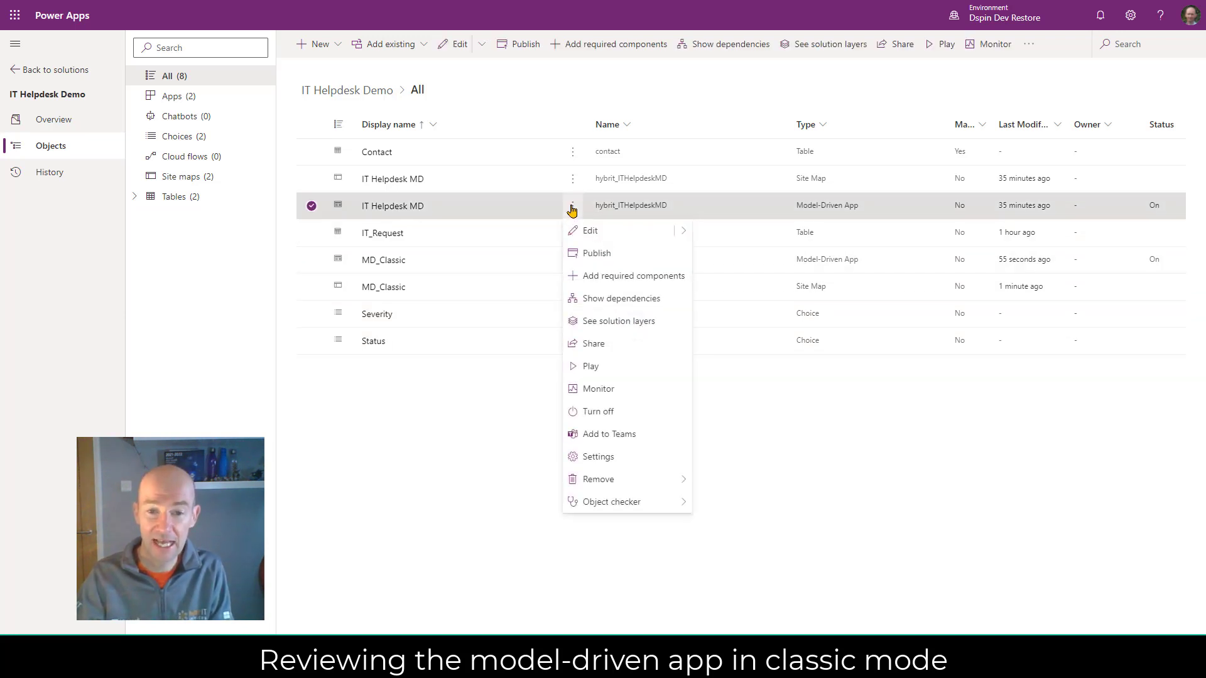
mouse_move(682, 234)
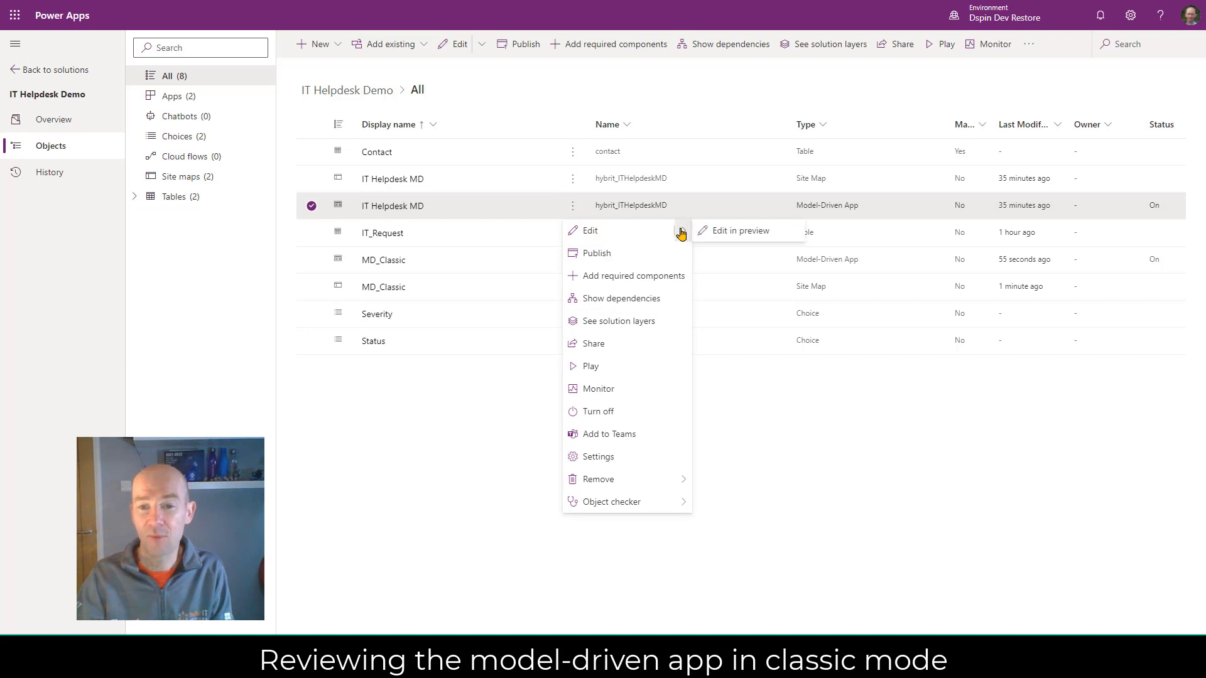
left_click(608, 237)
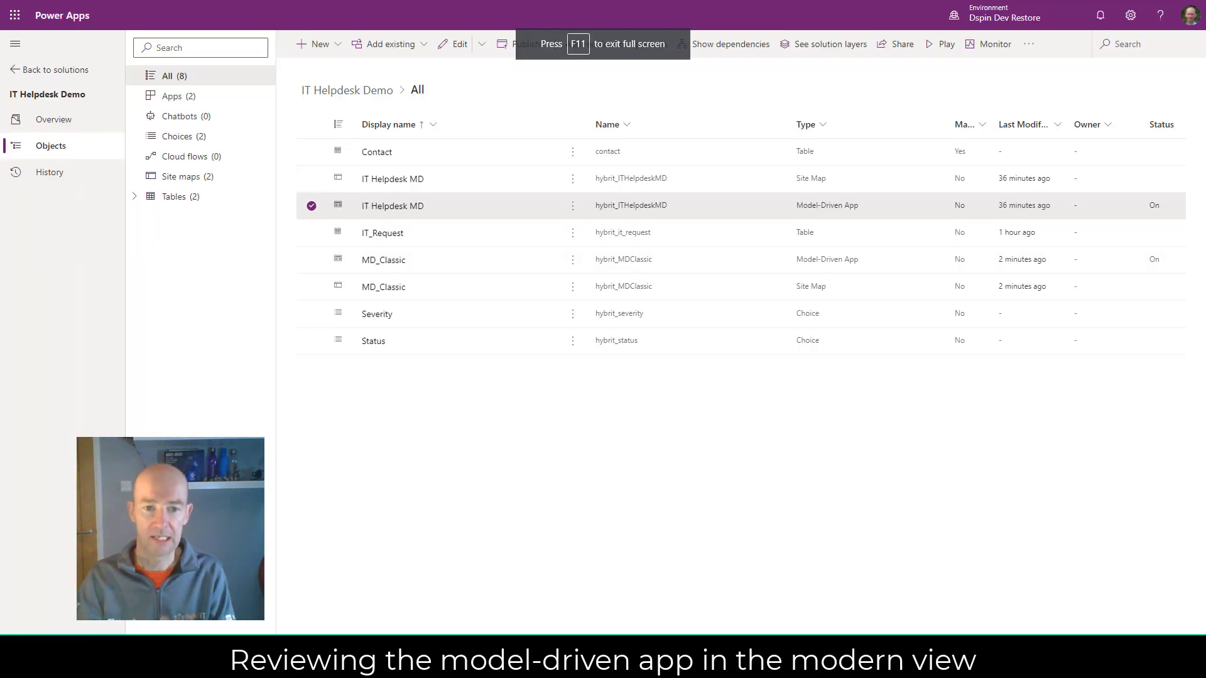
Open the MD_Classic model-driven app from the solution in the modern preview designer for review.
left_click(572, 261)
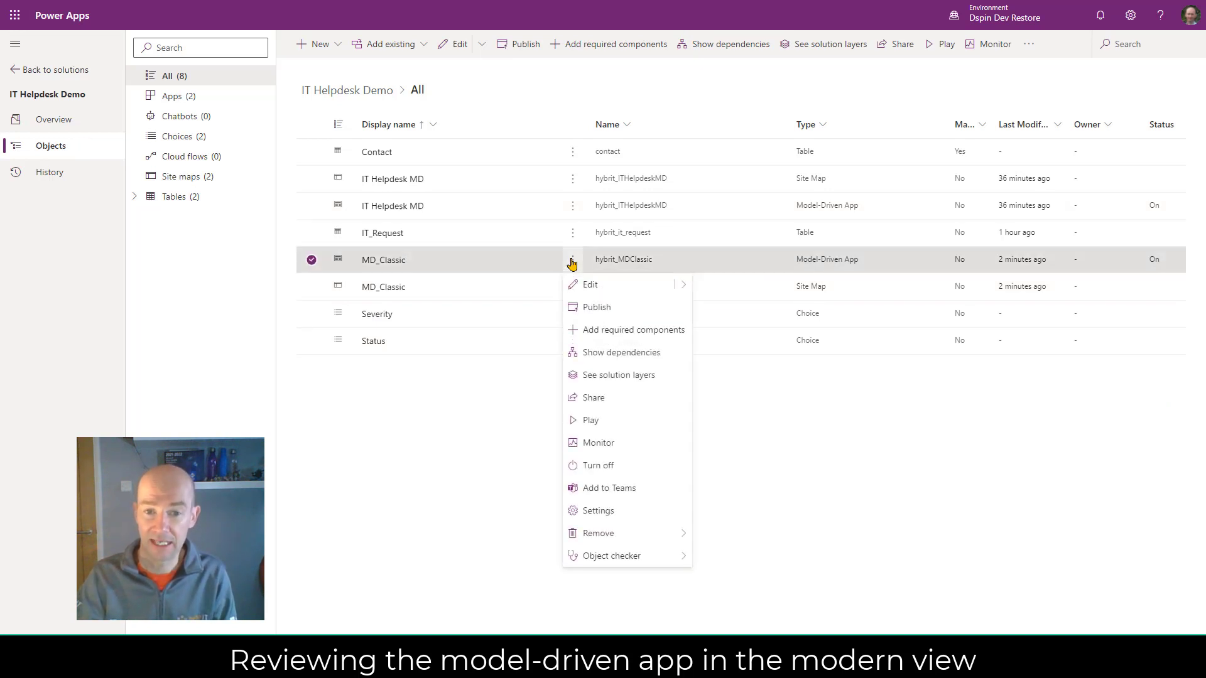
mouse_move(680, 289)
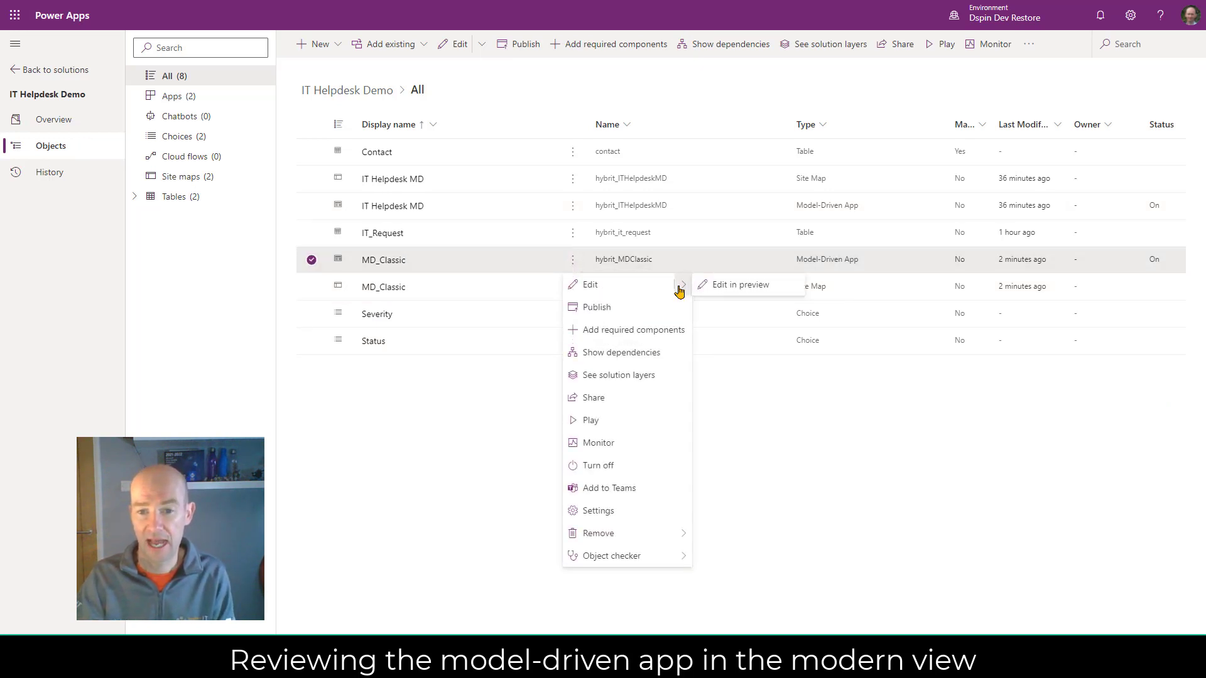
left_click(741, 287)
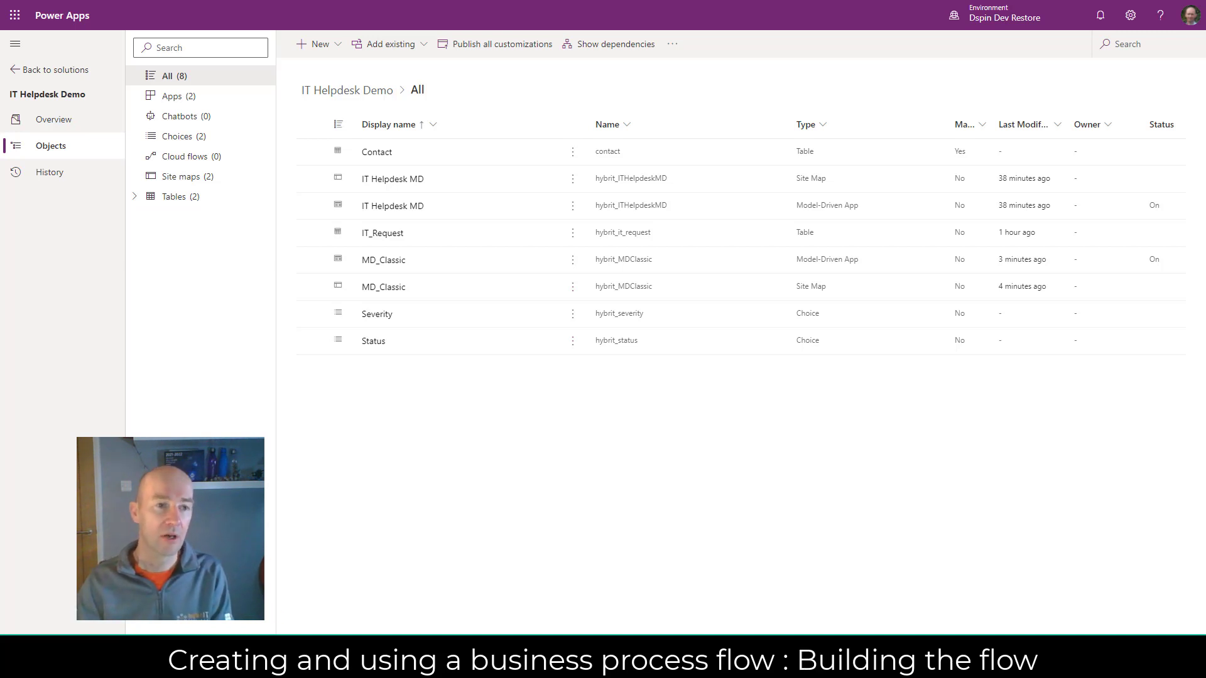
Start a new business process flow from the environment's flows and name it DemoBPFHelpdesk, with the internal name demobpfhelpdesk.
left_click(53, 70)
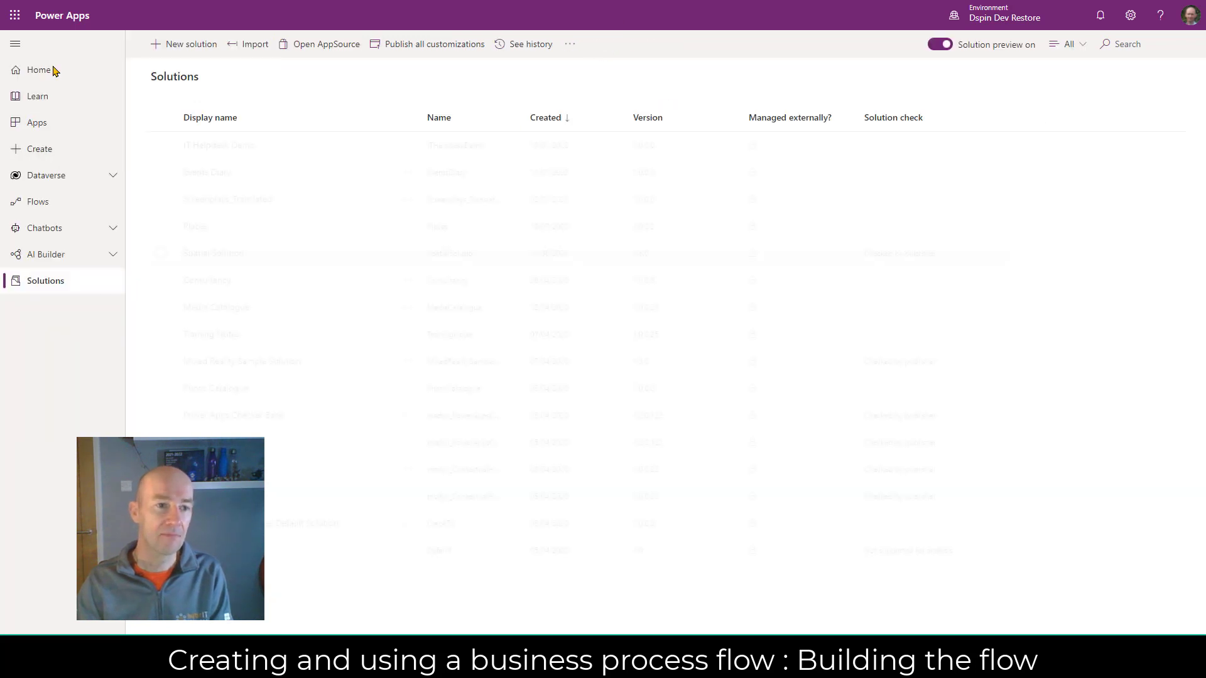
left_click(56, 207)
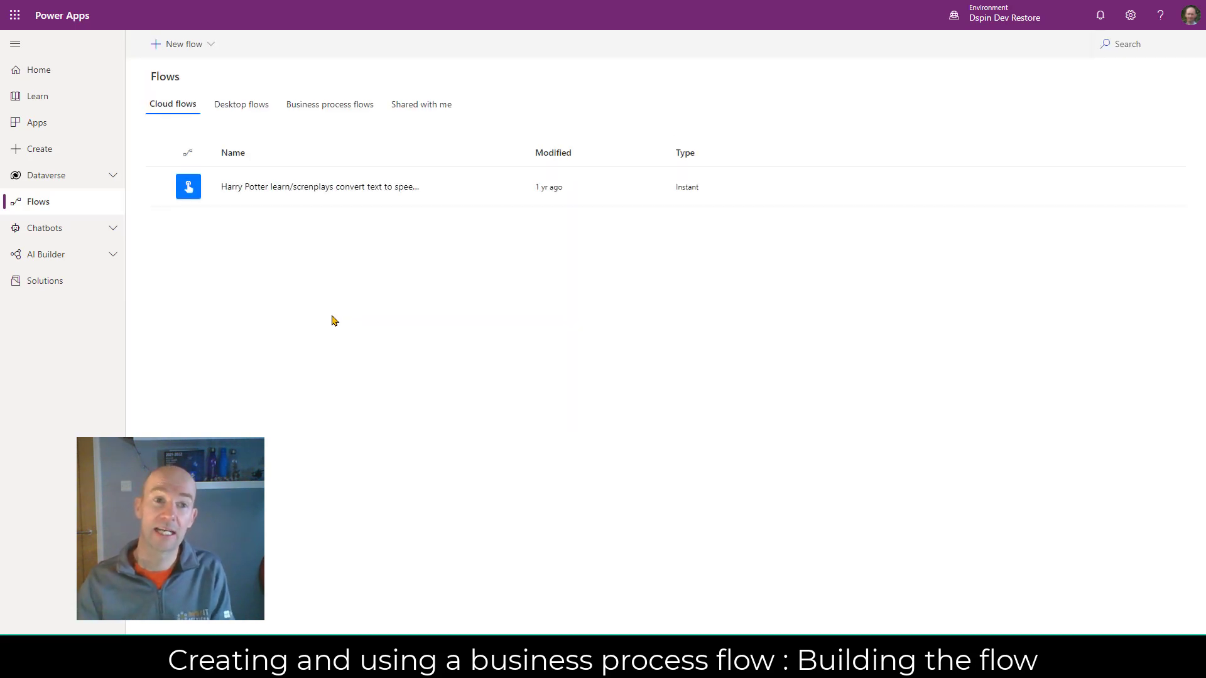
left_click(199, 44)
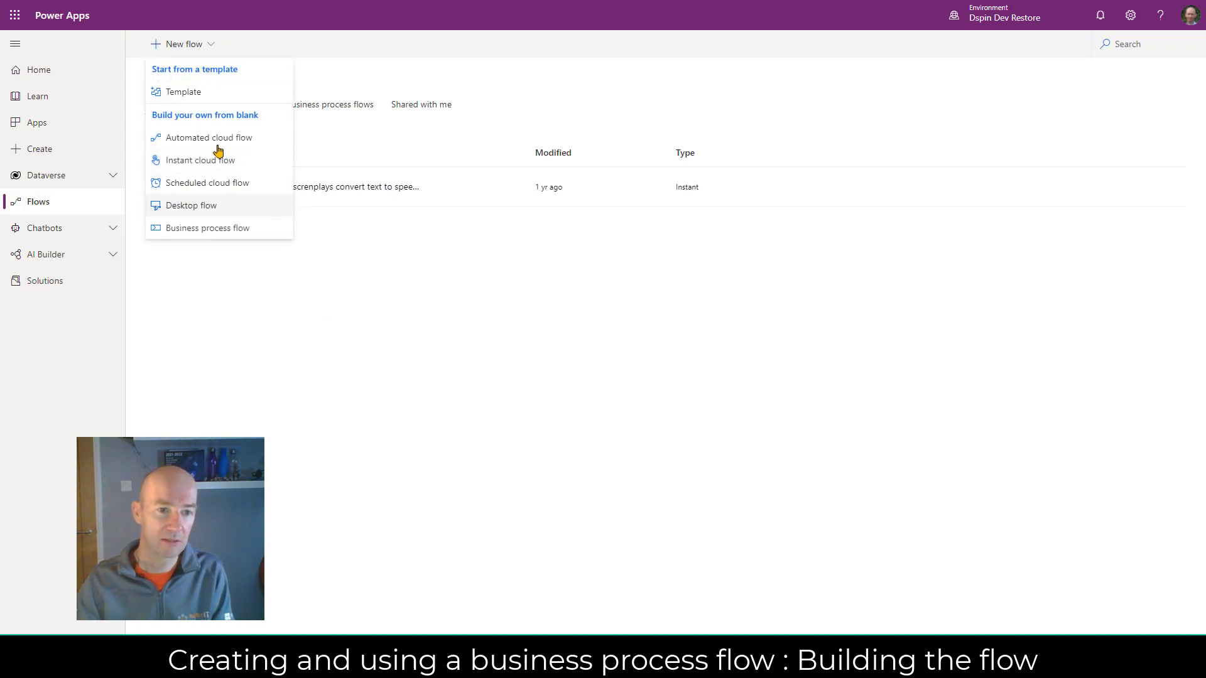
left_click(230, 228)
left_click(783, 242)
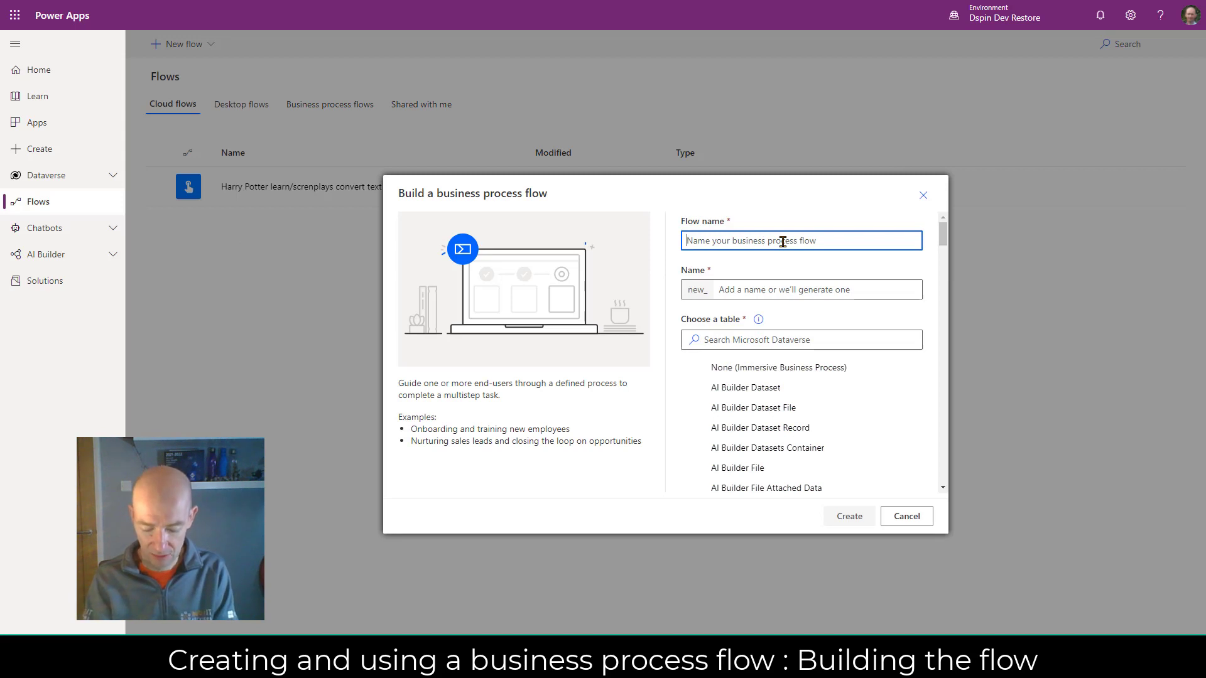
type("Demo")
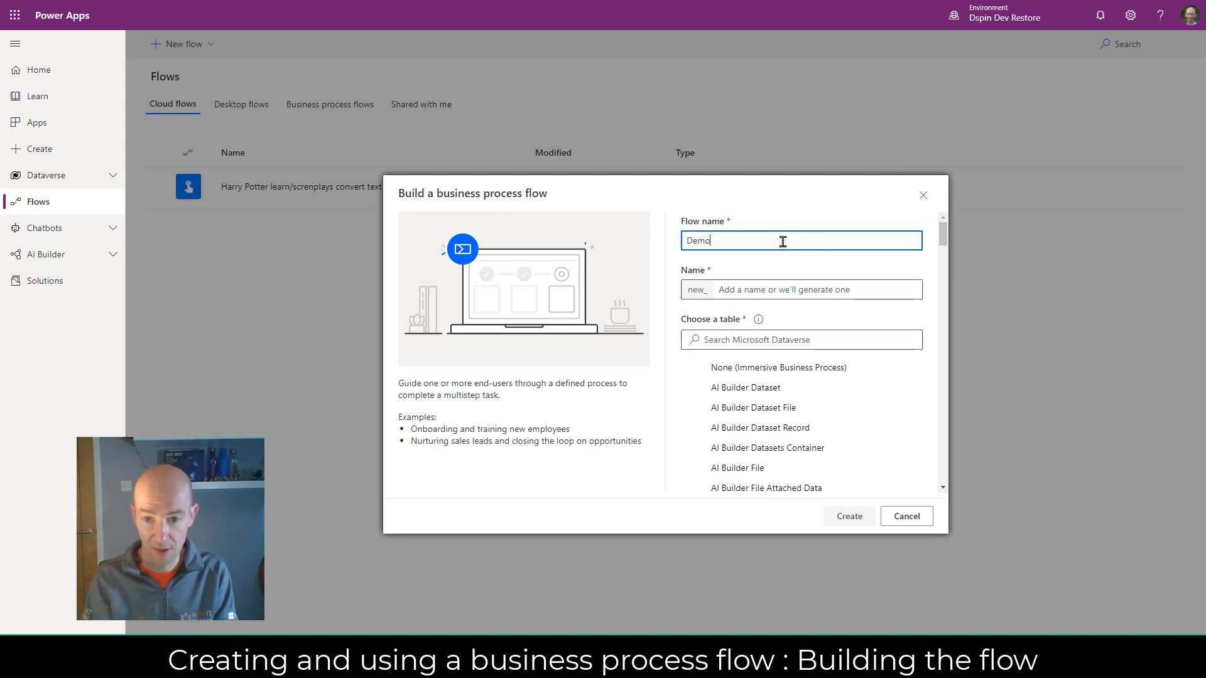
type("BPF")
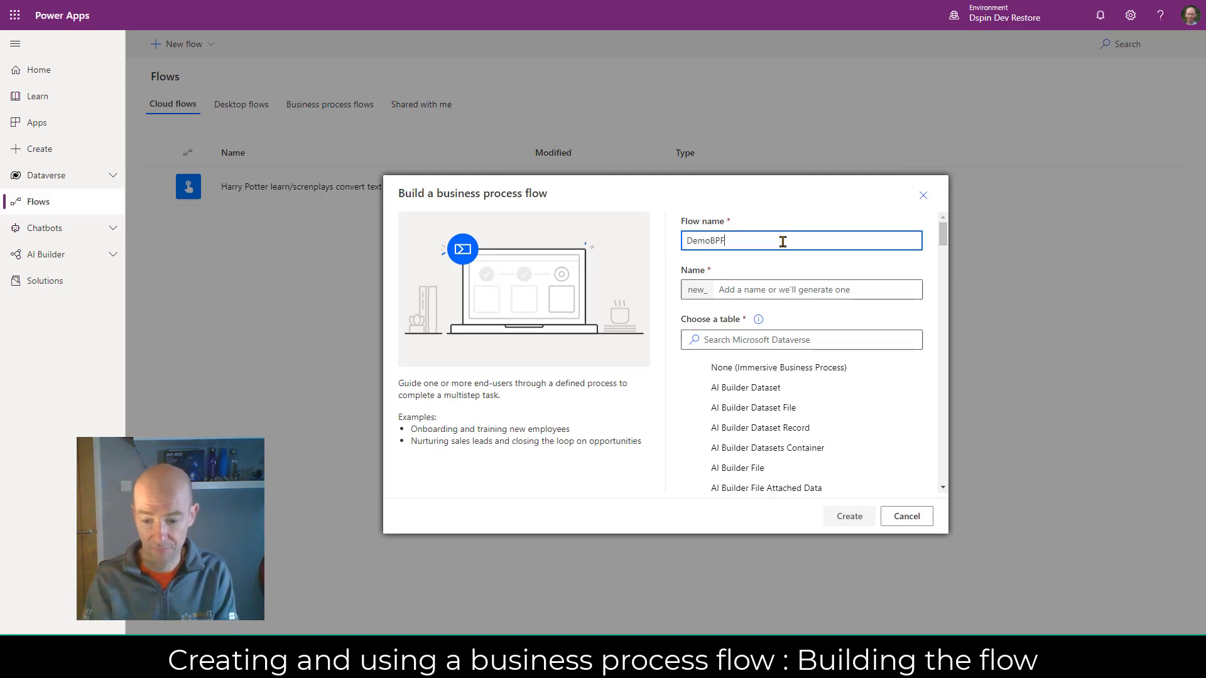
type("He")
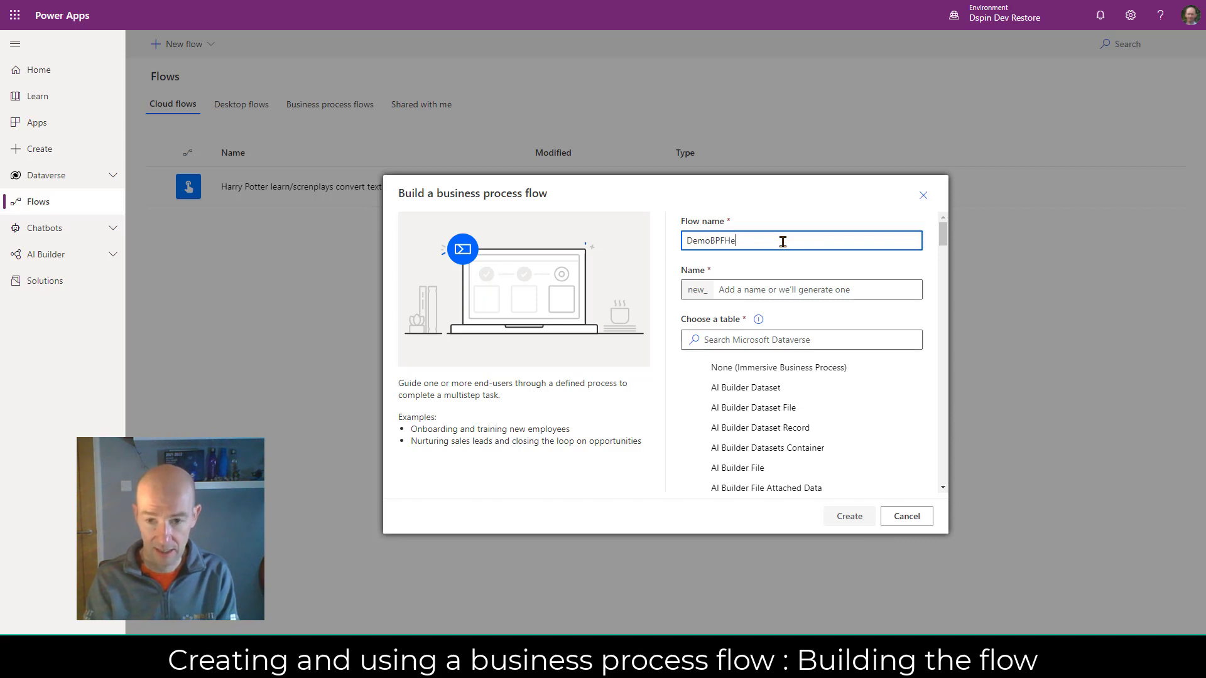
type("lpdesk")
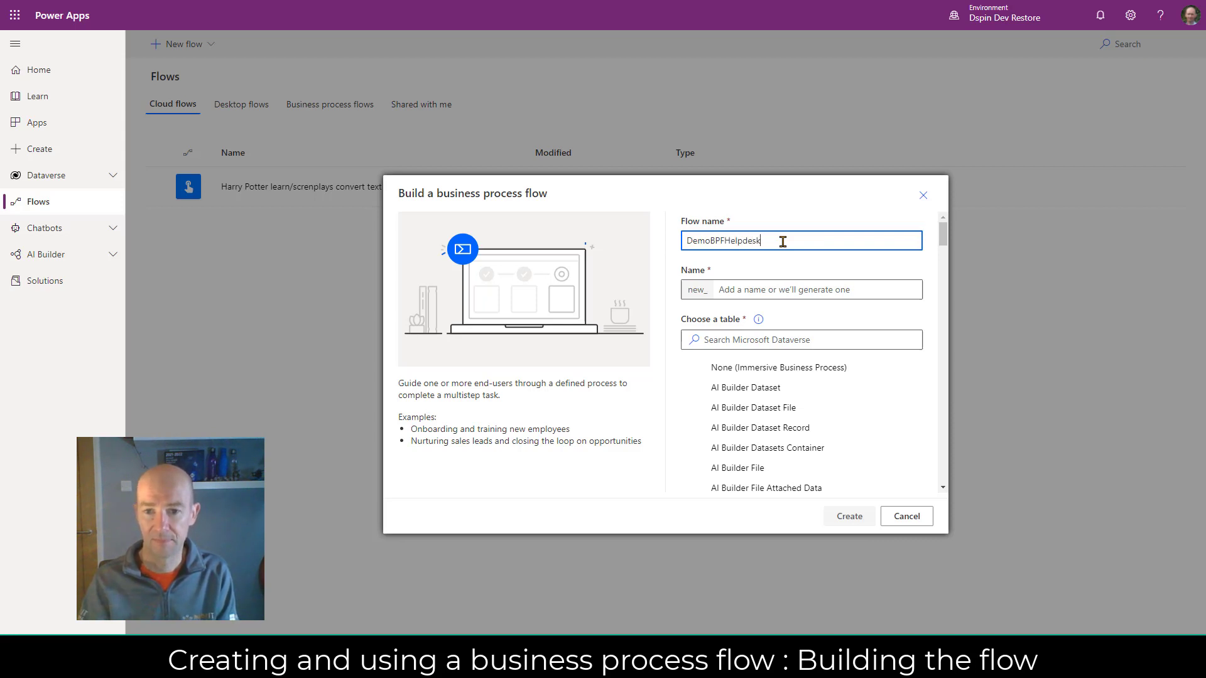
left_click(796, 284)
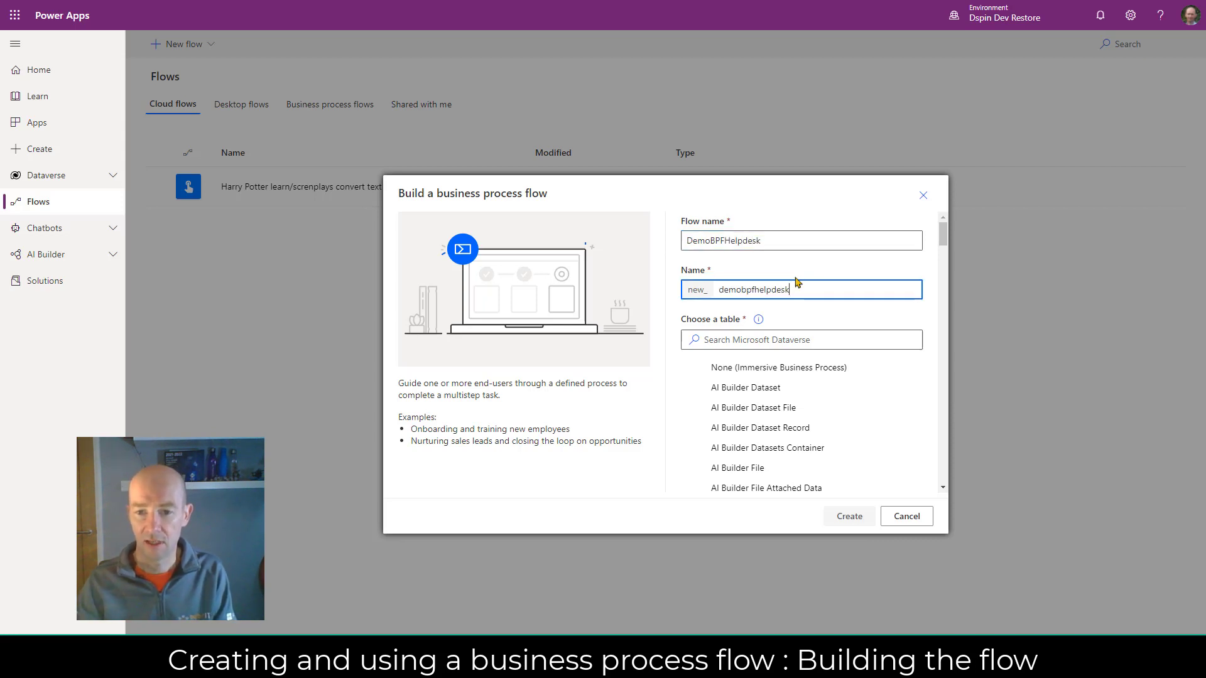
double_click(789, 238)
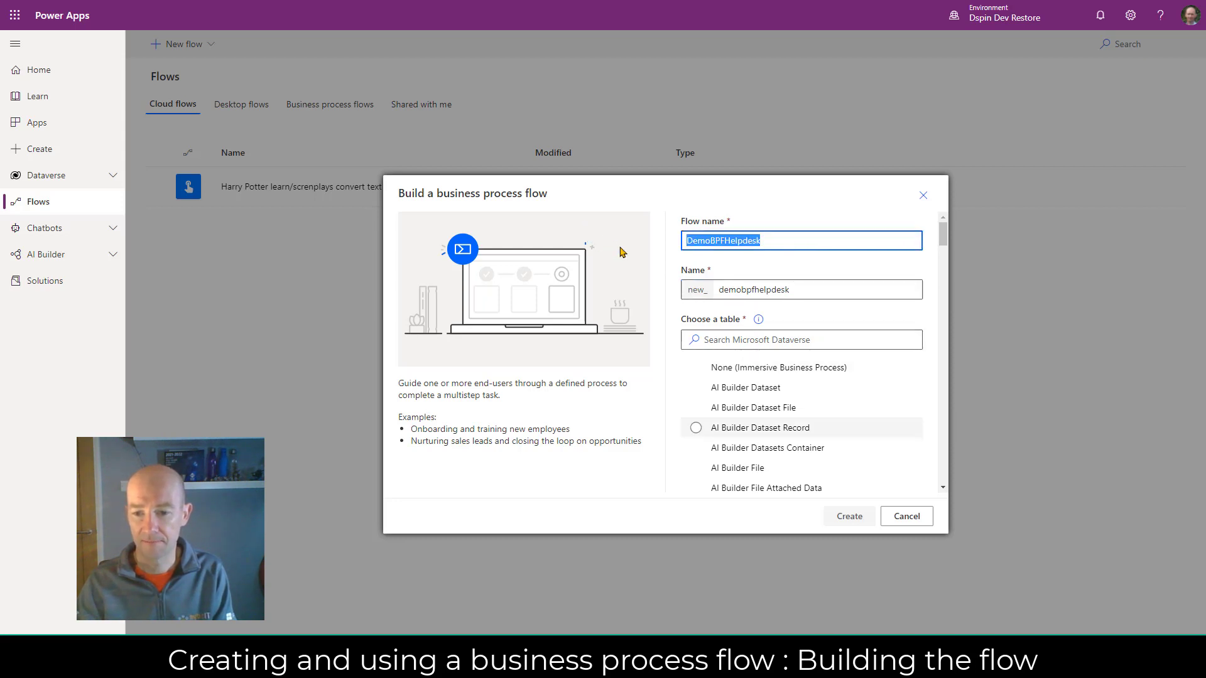
Search the Dataverse tables for "req", choose IT_Request as the flow's table, and create the business process flow.
left_click(805, 344)
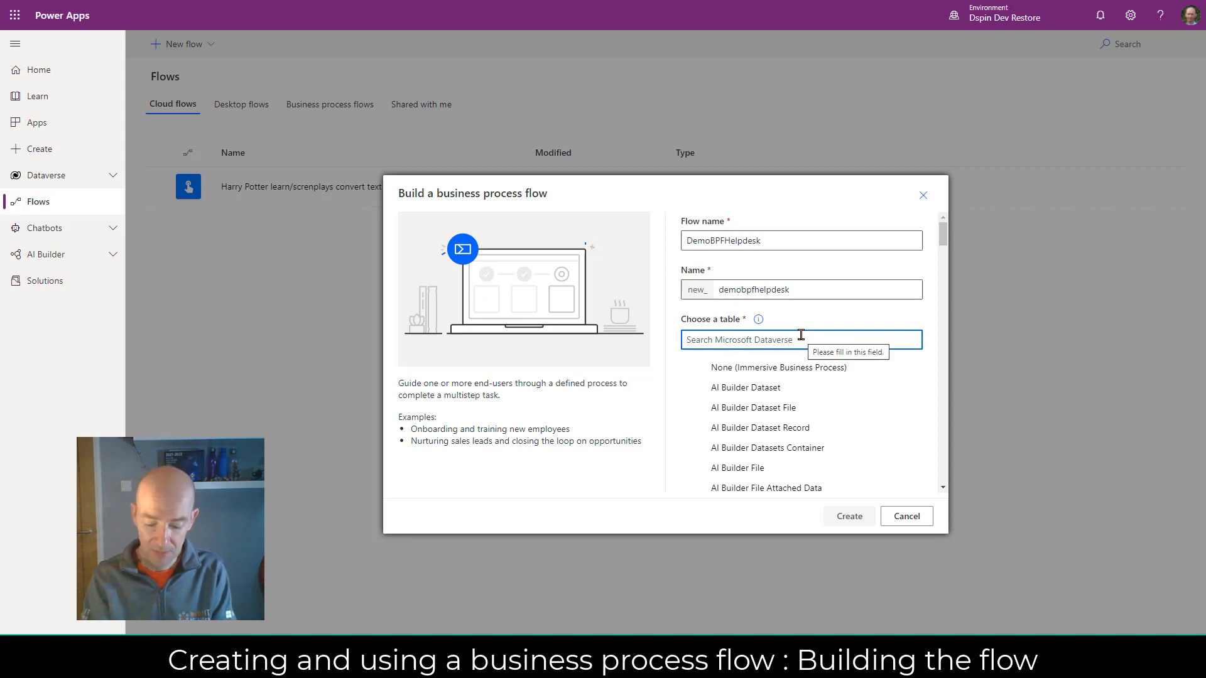
type("re")
type("q")
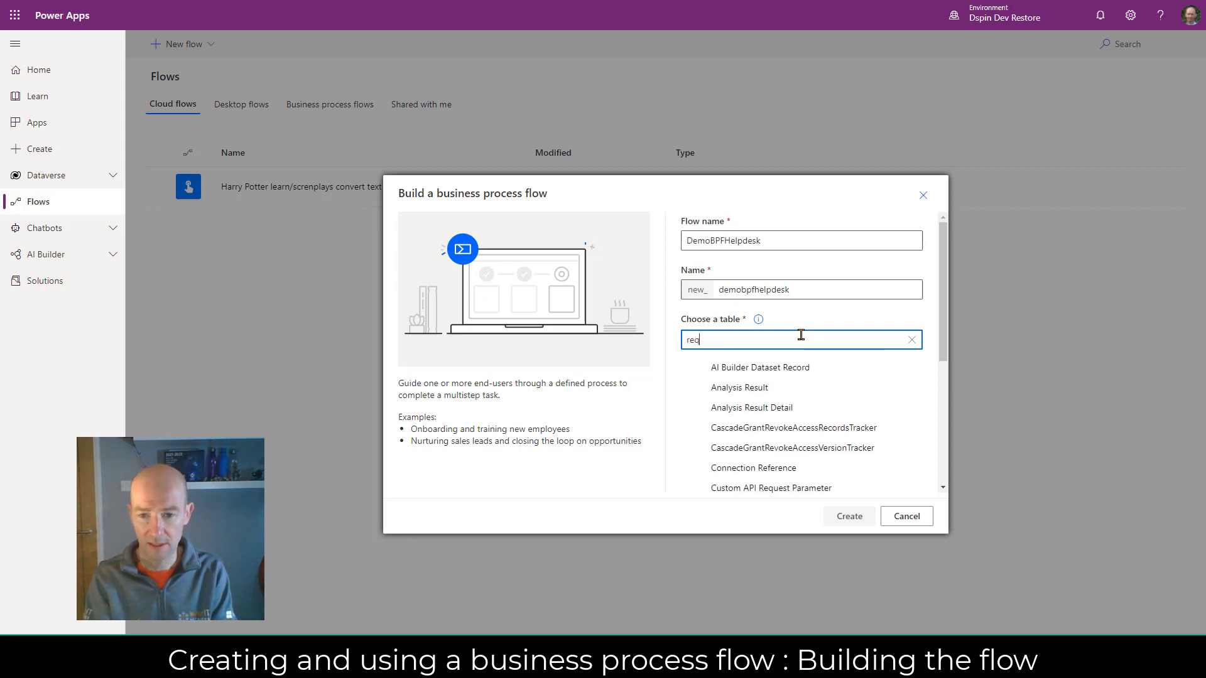
left_click(753, 390)
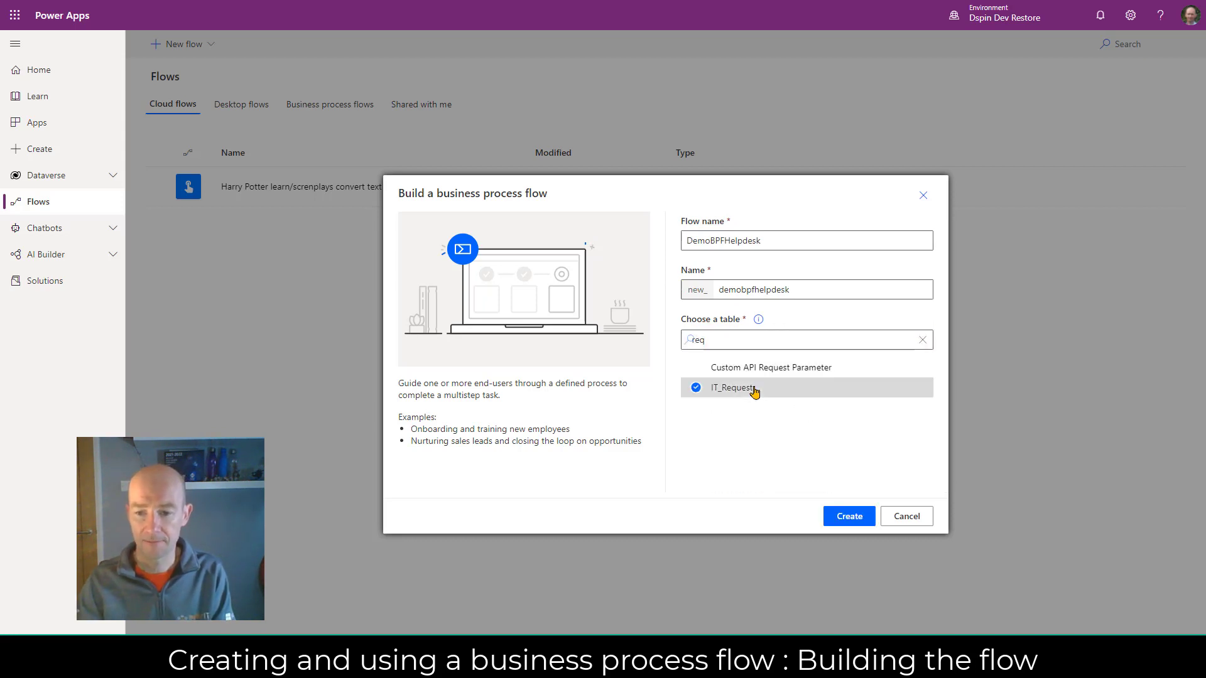
left_click(848, 518)
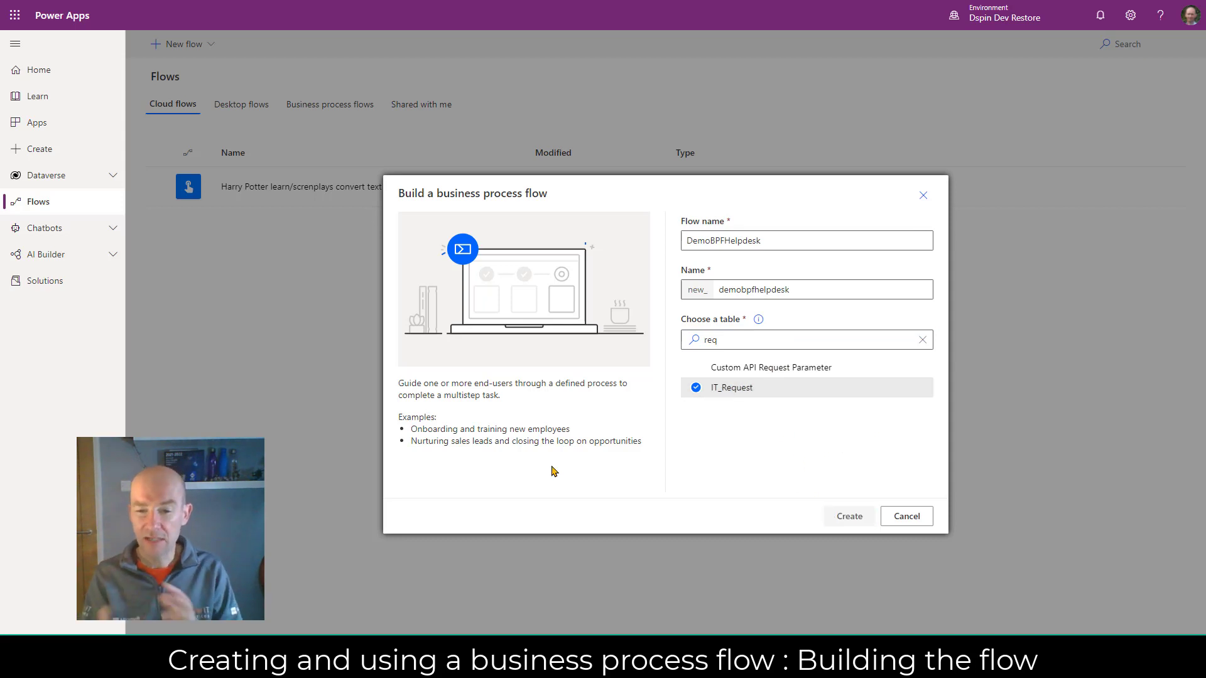
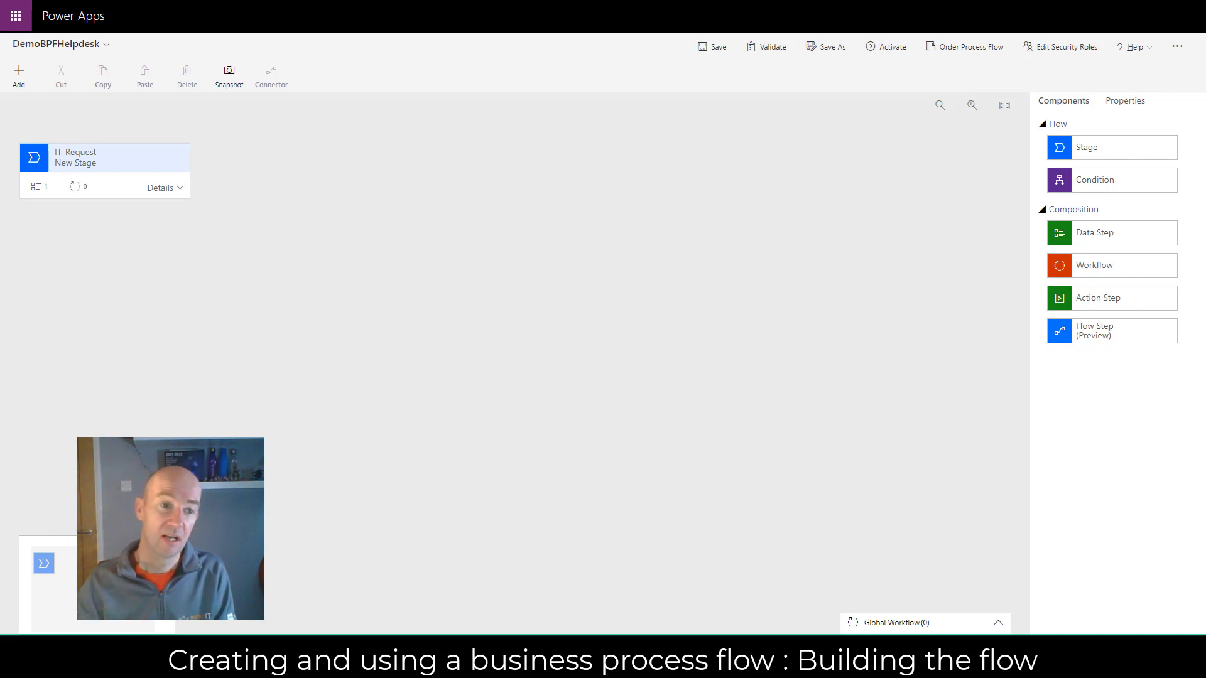
Expand the IT_Request stage and assign the Contact data field to its first data step, applying the change.
left_click(153, 189)
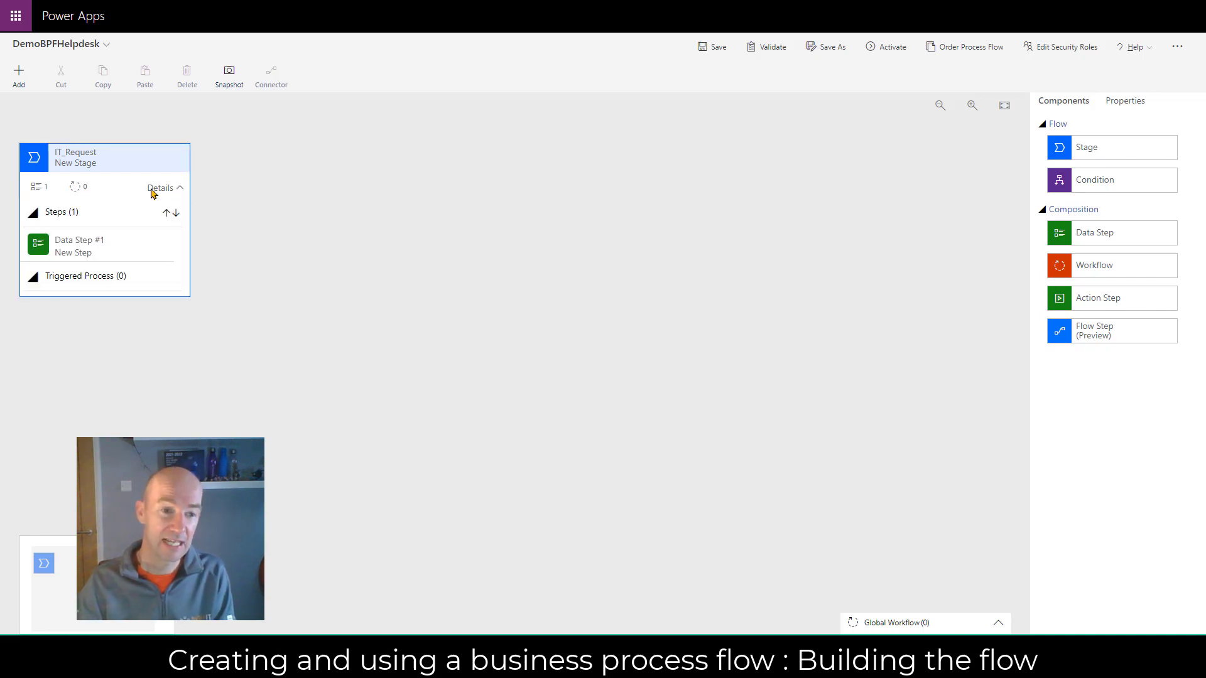
left_click(88, 253)
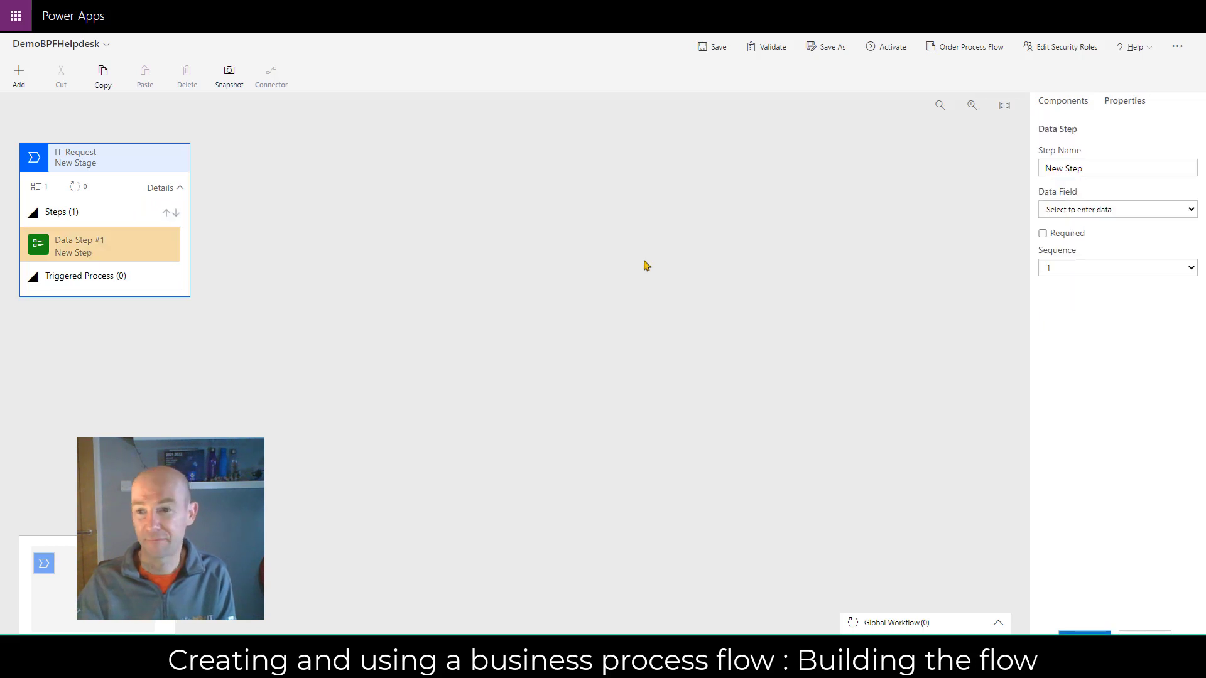
left_click(1137, 214)
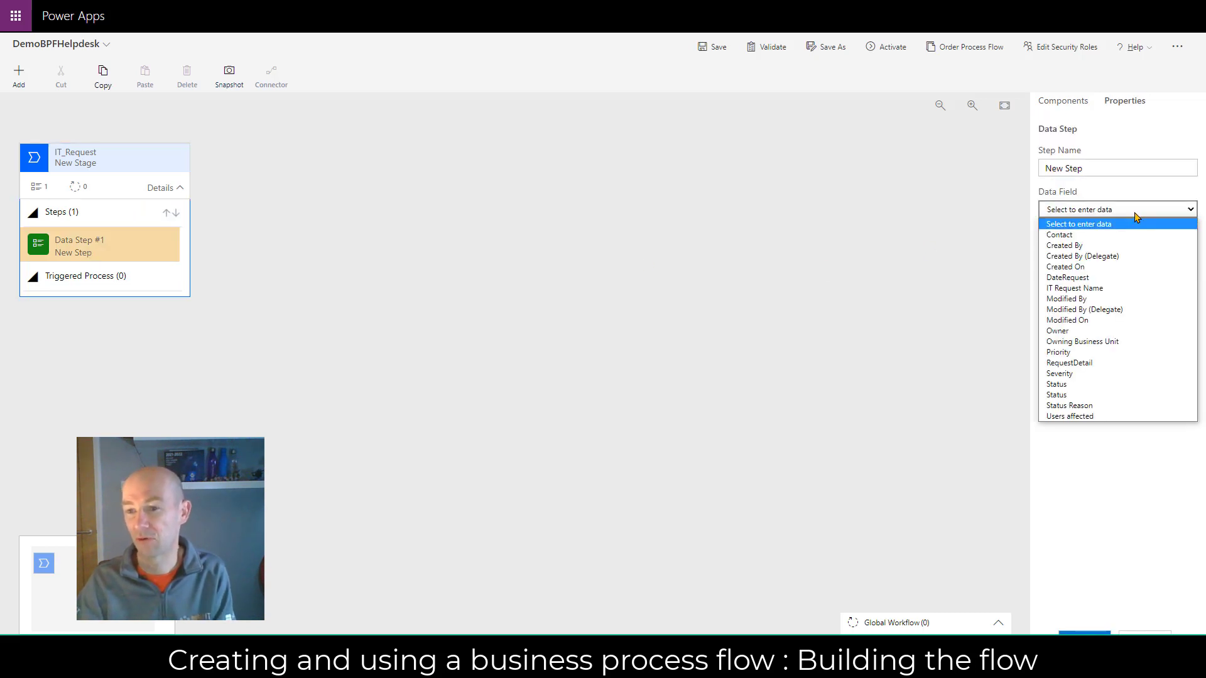
left_click(1137, 215)
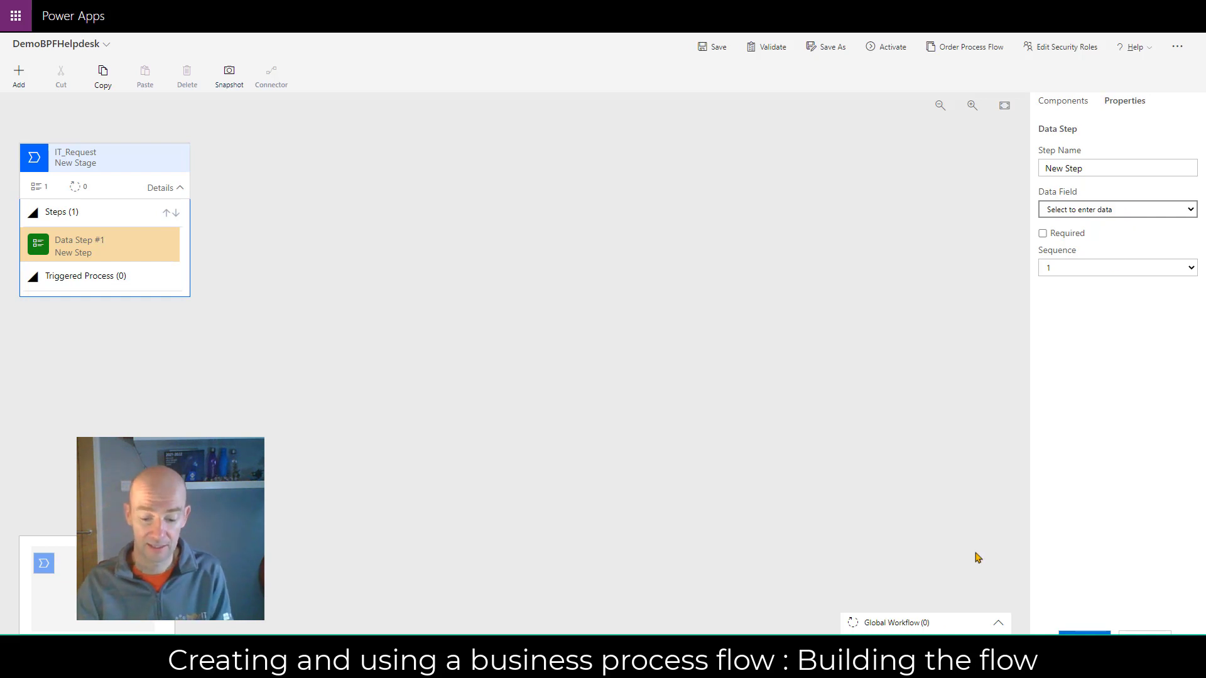
left_click(1159, 209)
key("Down")
key("Down")
key("Down")
key("Down")
key("Down")
key("Down")
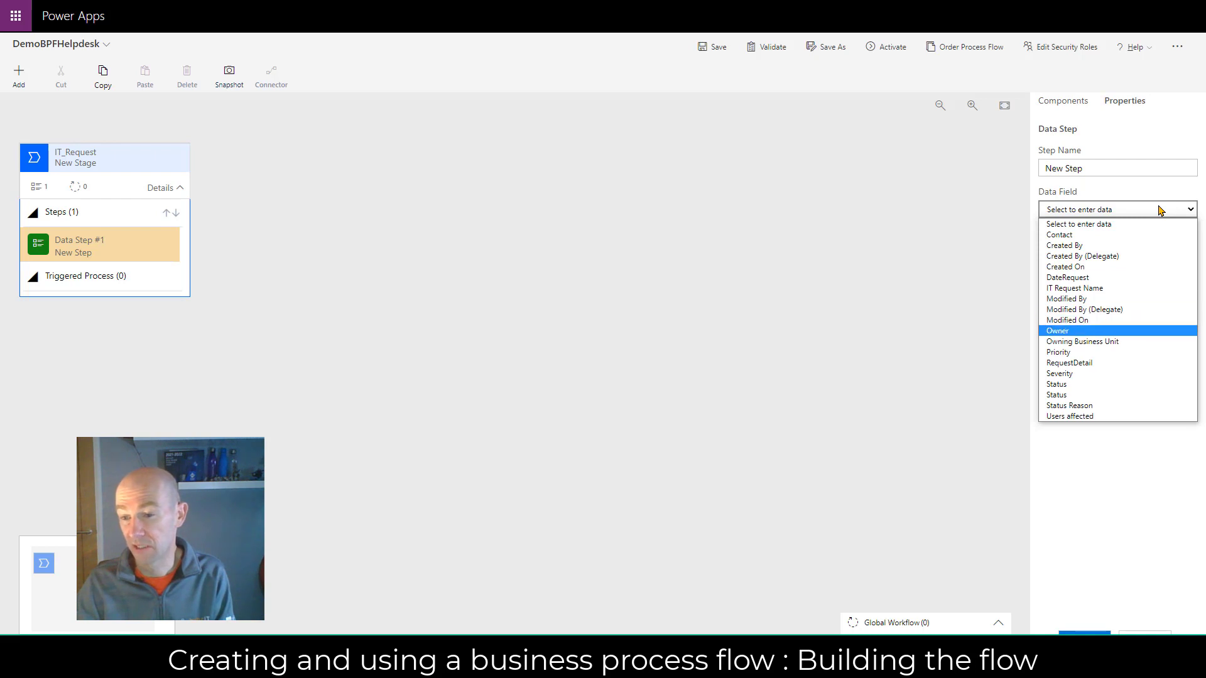
left_click(1096, 237)
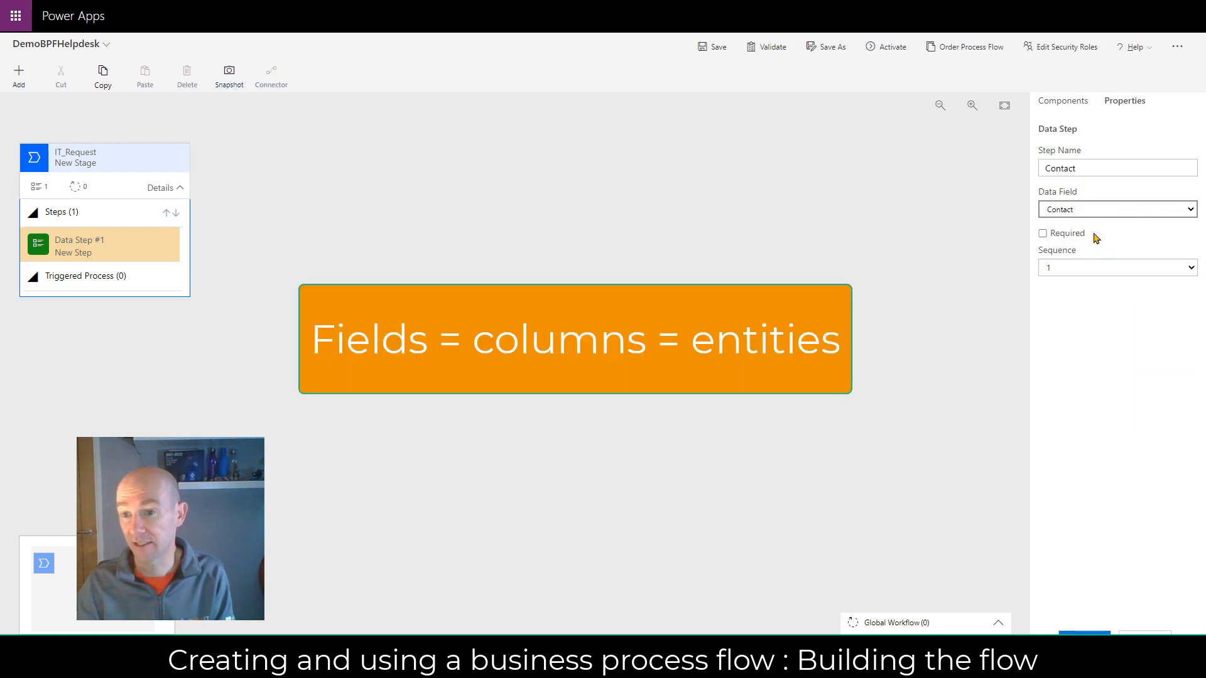
left_click(1085, 633)
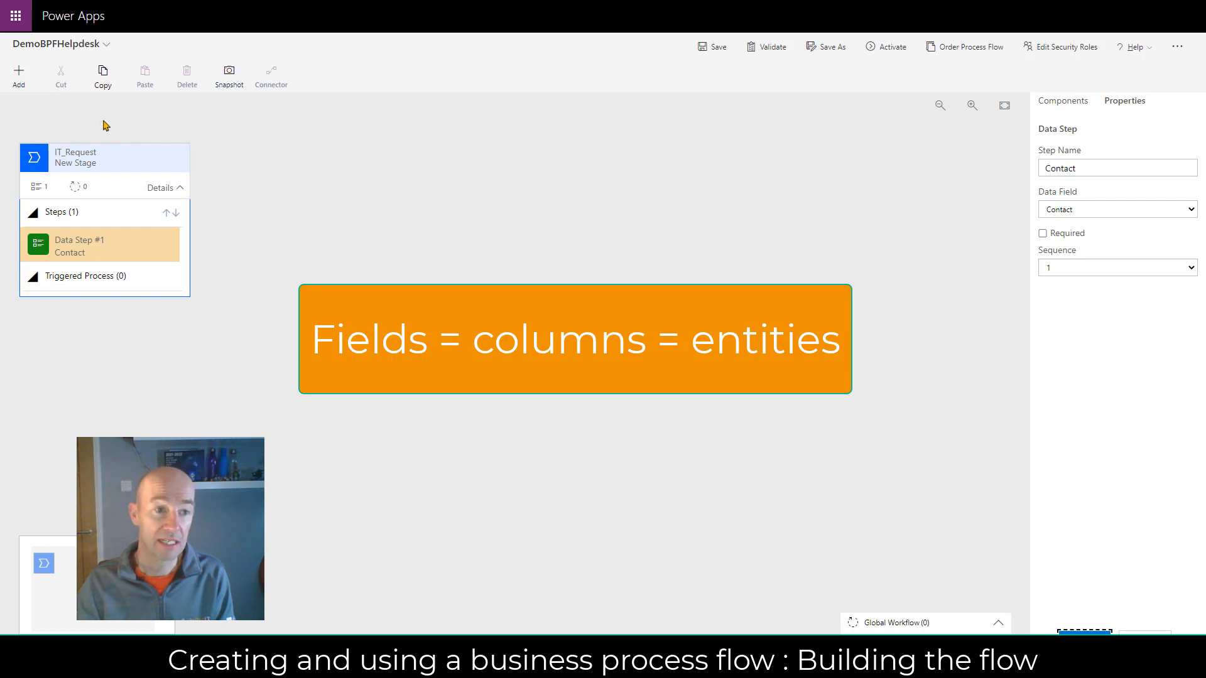
Add a data step below Contact in the IT_Request stage and apply IT Request Name as its data field.
left_click(18, 77)
left_click(66, 231)
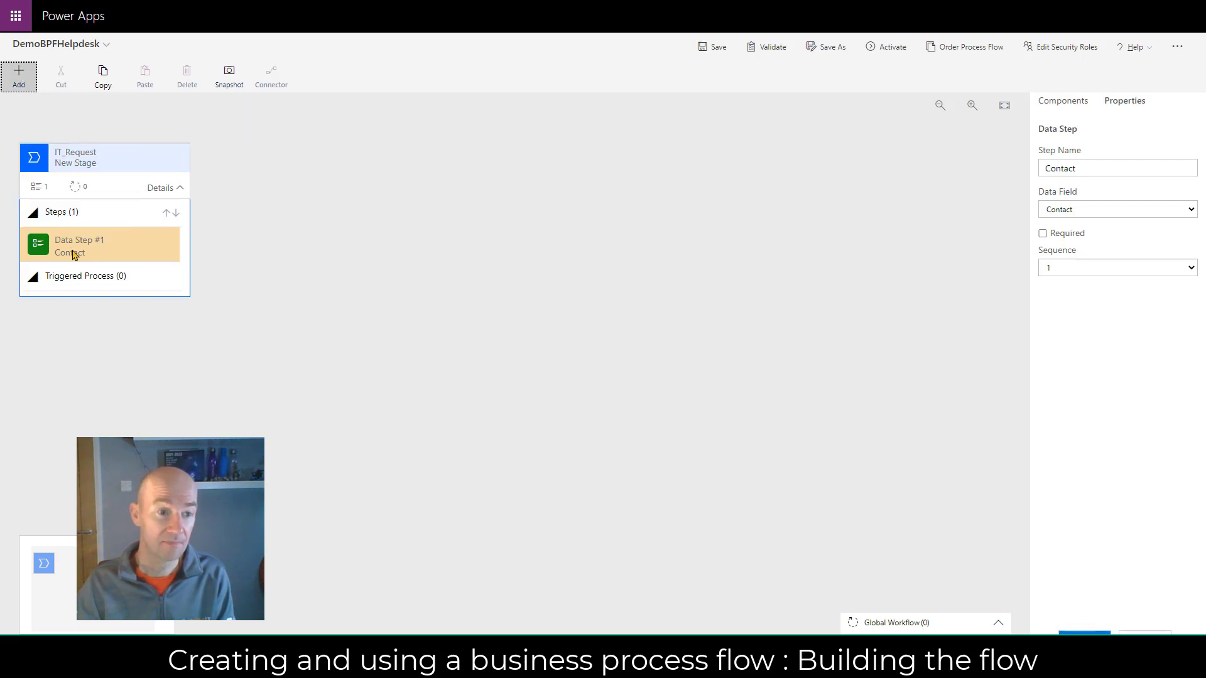
left_click(19, 77)
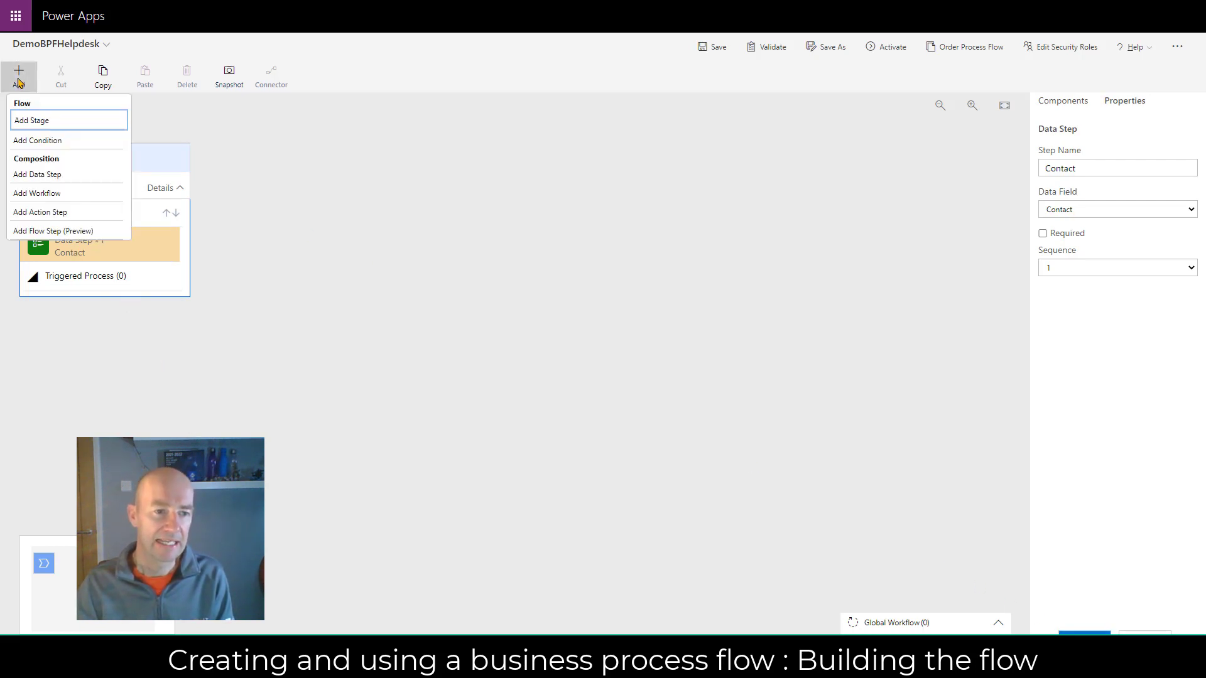
left_click(62, 175)
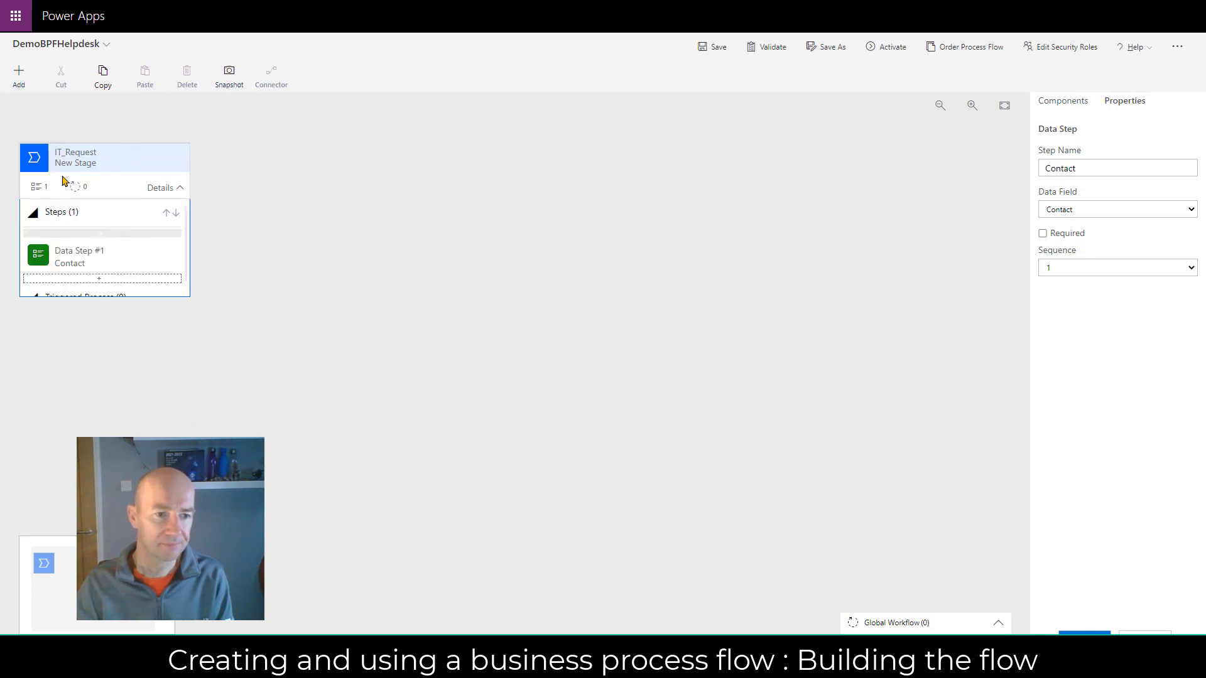
left_click(102, 278)
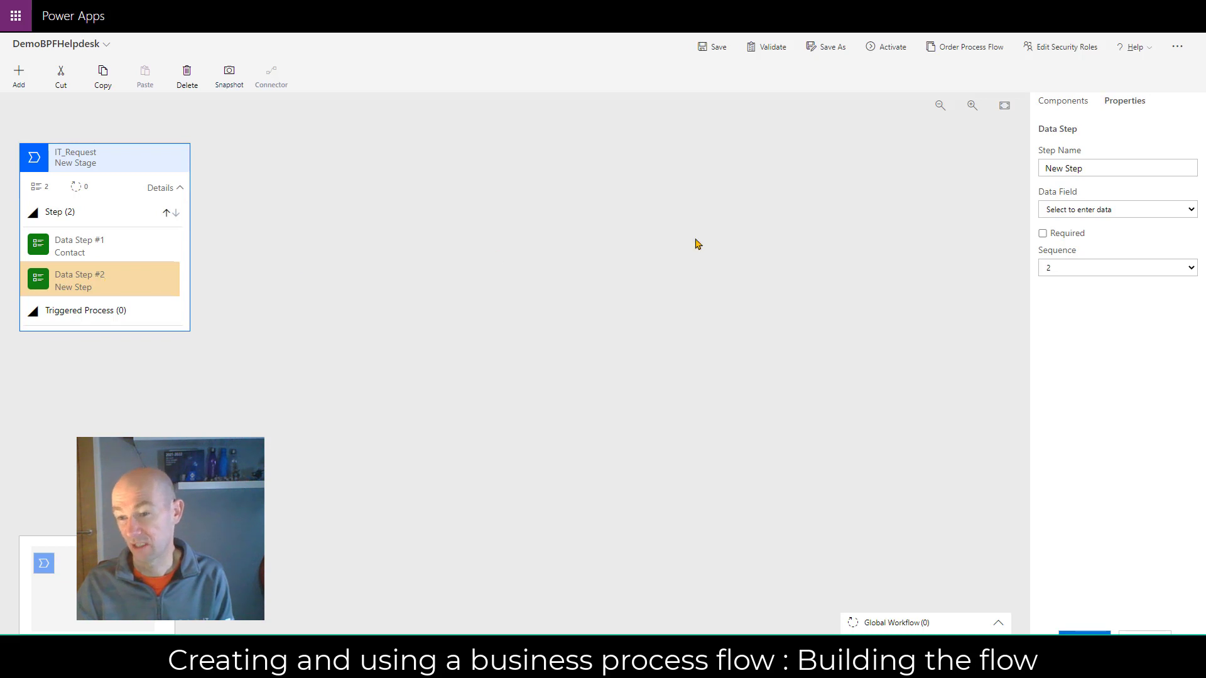
left_click(1148, 209)
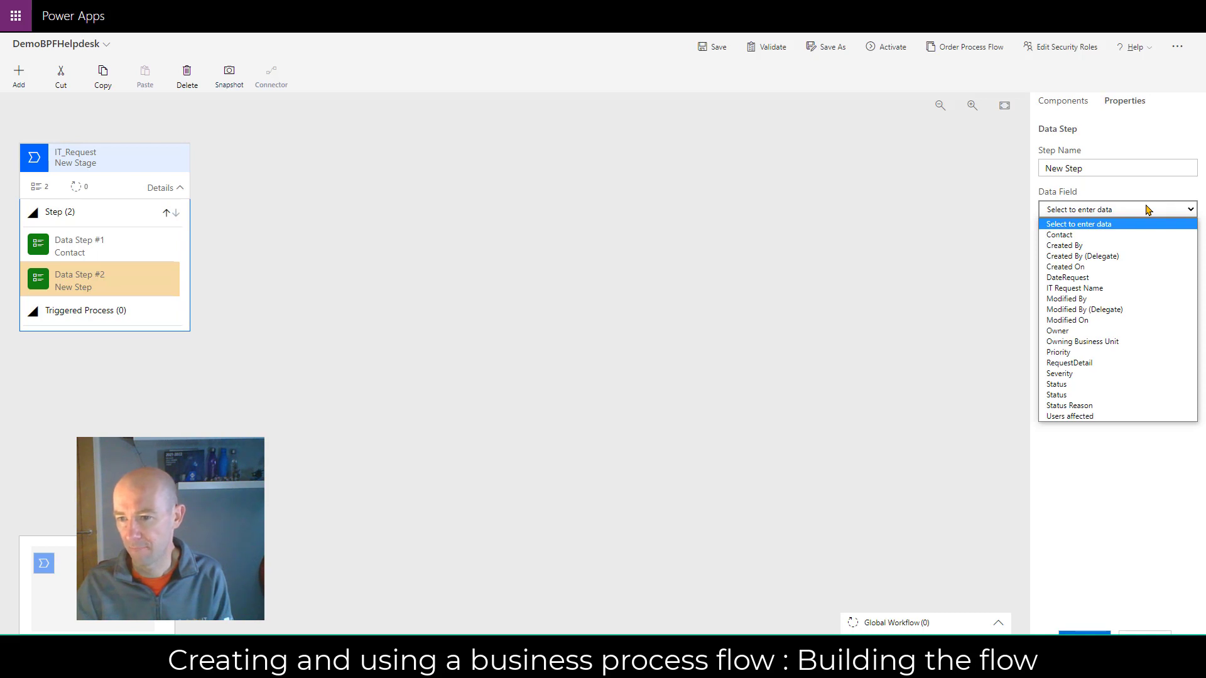
left_click(1111, 288)
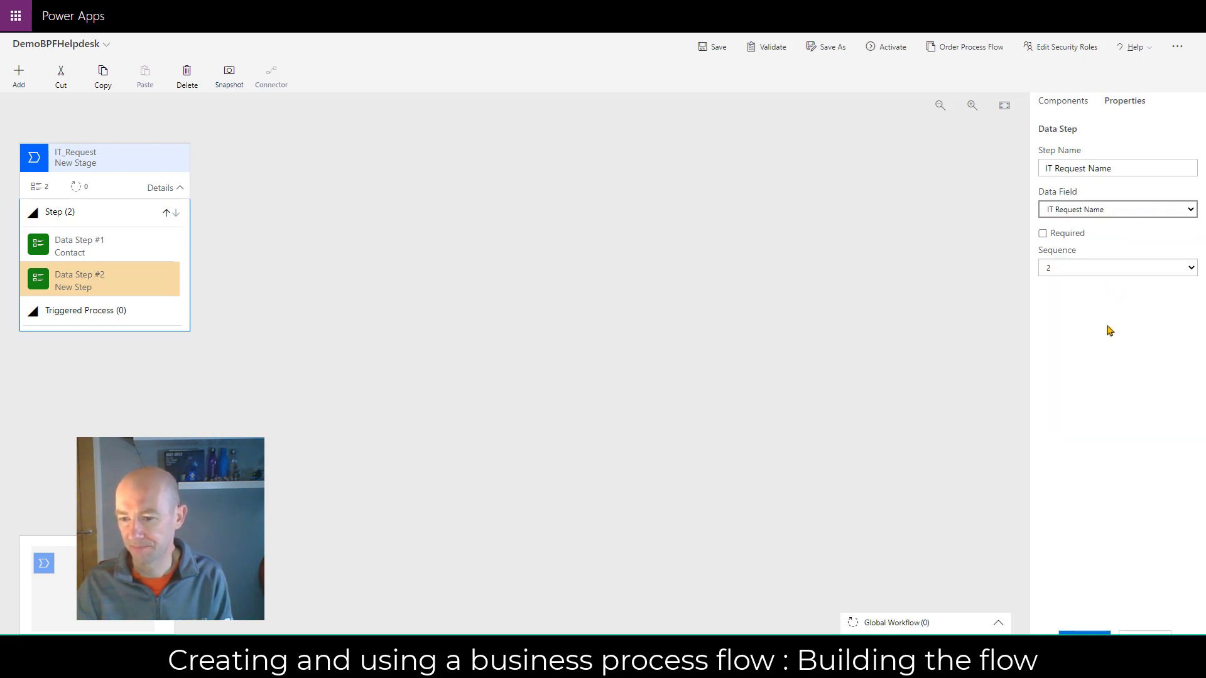
left_click(1086, 632)
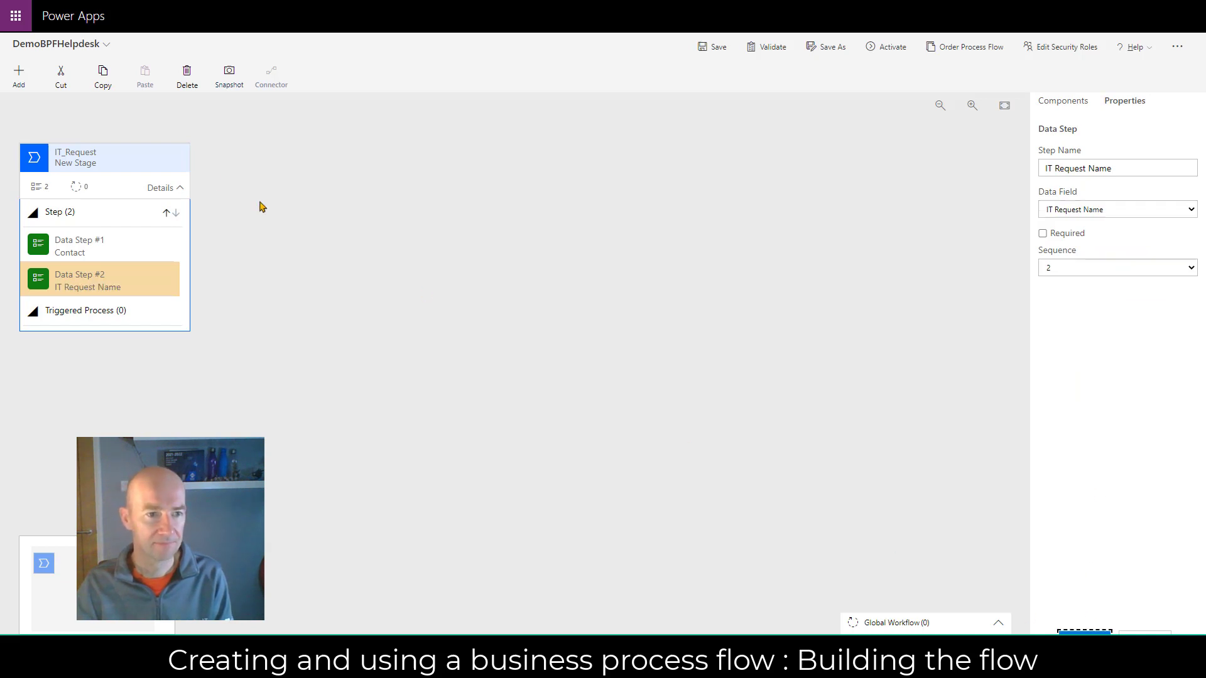
Insert a data step between Contact and IT Request Name and apply RequestDetail as its data field.
left_click(19, 74)
left_click(38, 173)
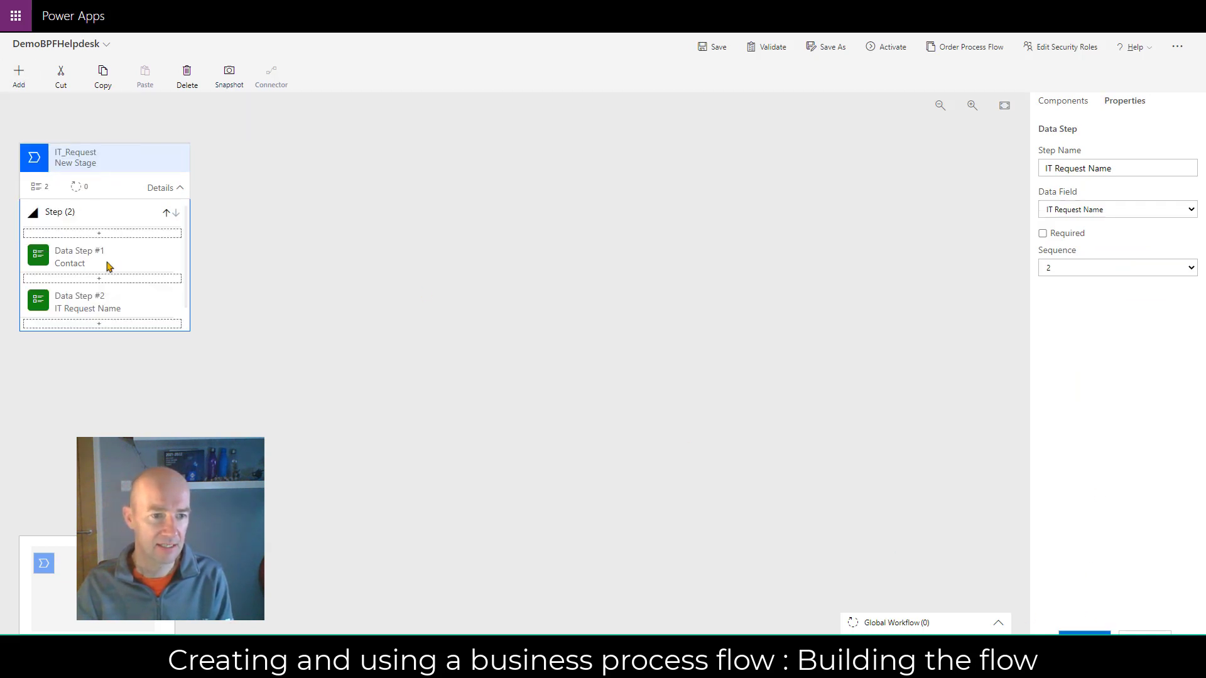
left_click(117, 279)
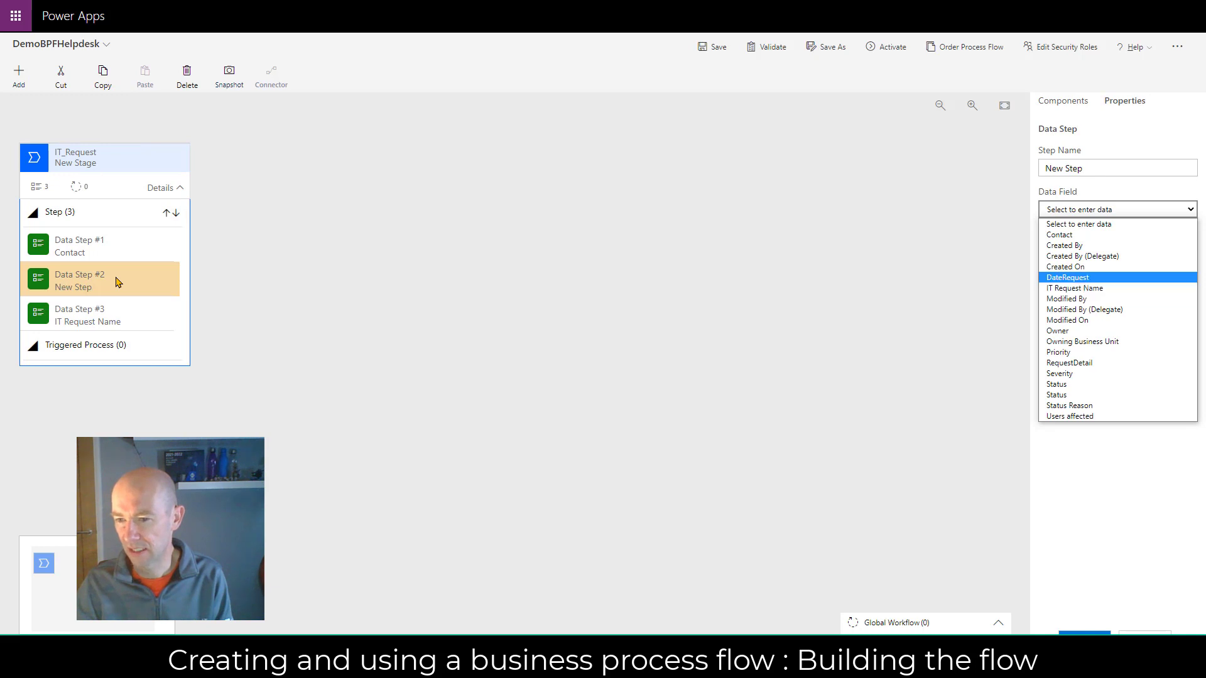
left_click(1096, 363)
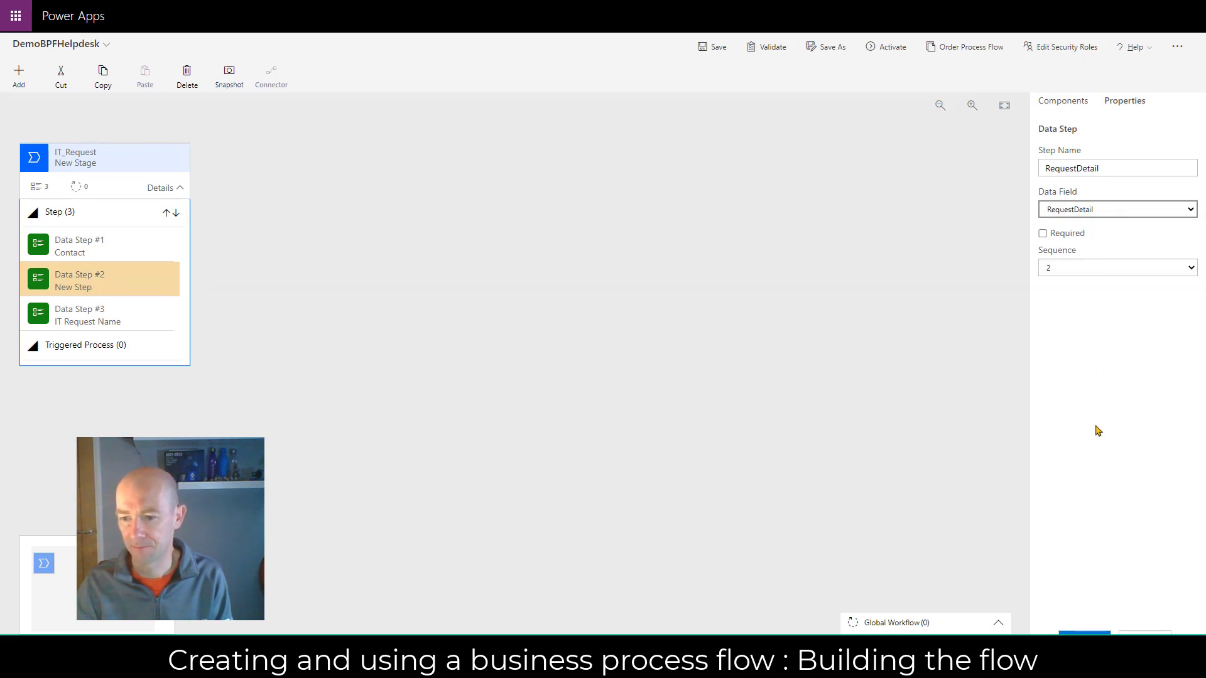
left_click(1094, 632)
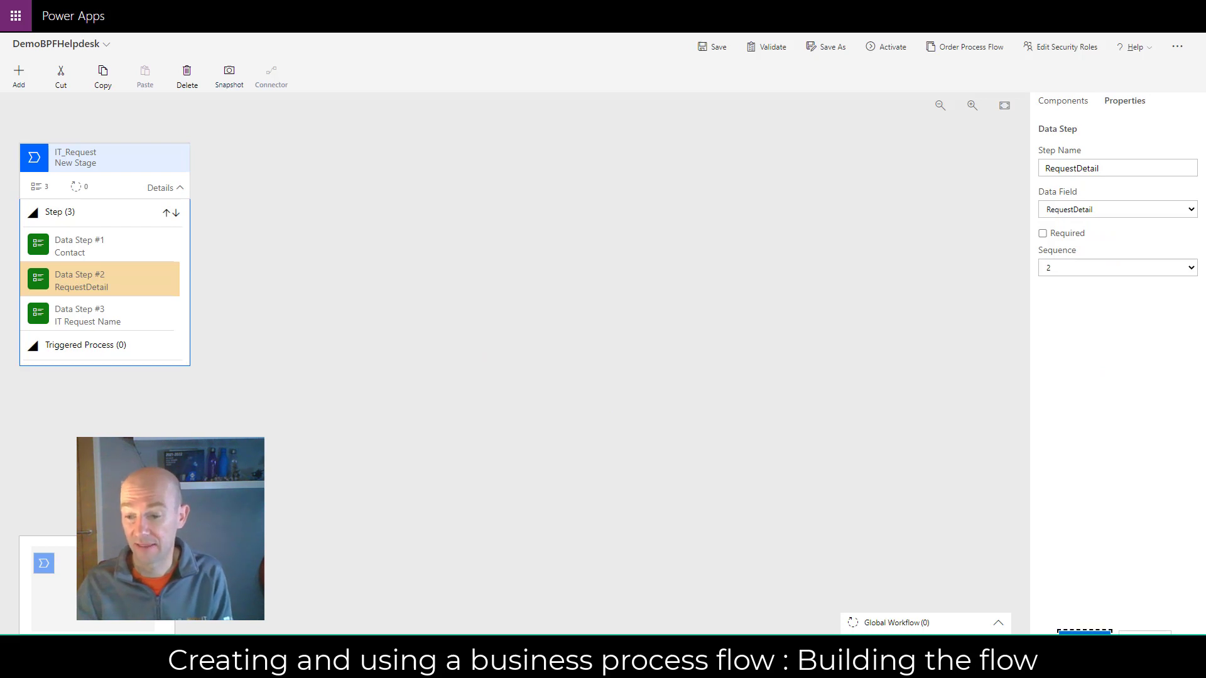
Add a second stage to the flow directly after the existing IT_Request stage.
left_click(336, 452)
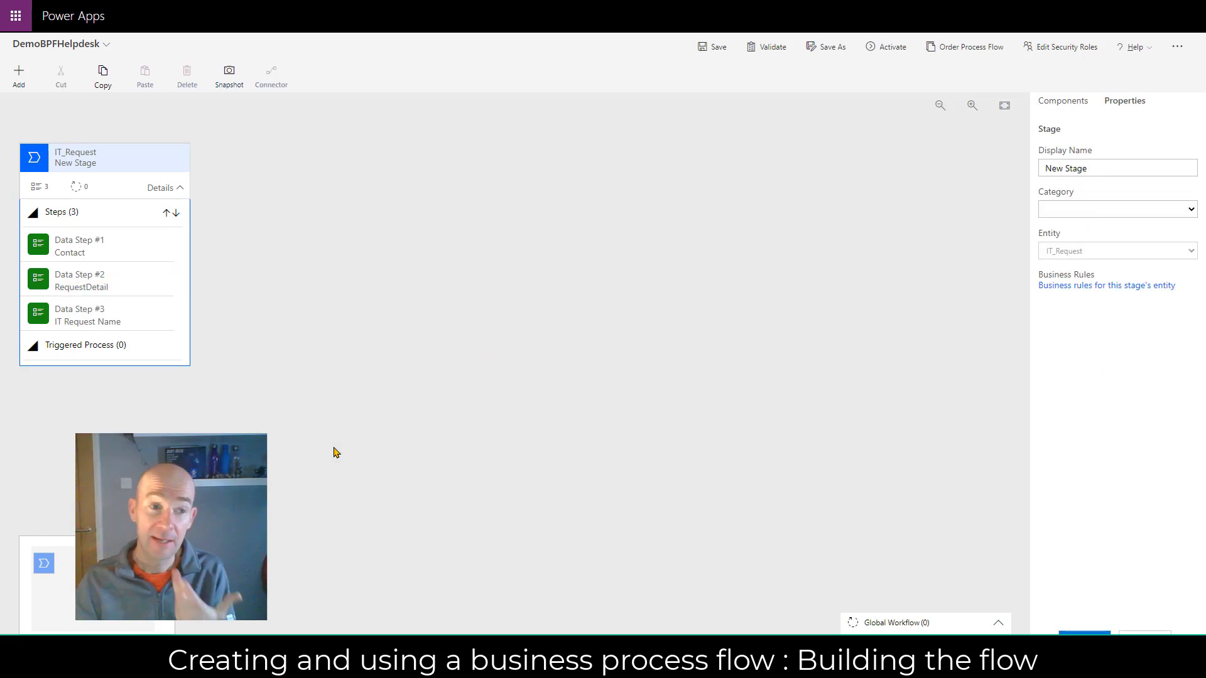
left_click(19, 75)
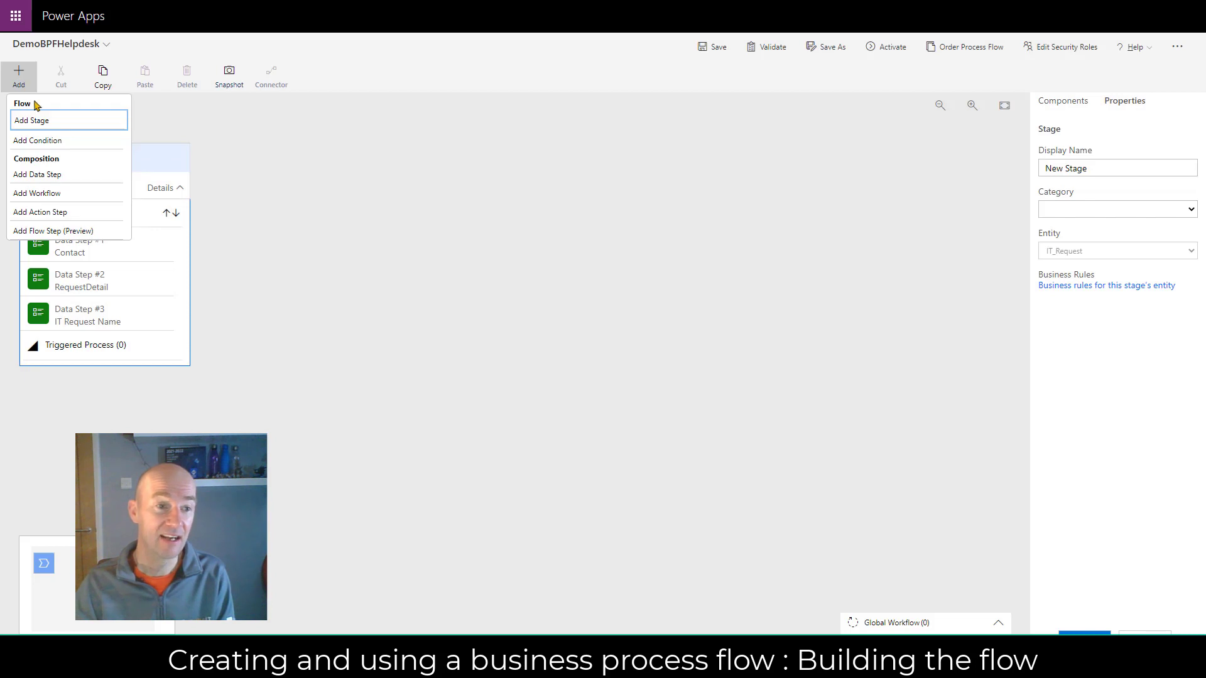
left_click(53, 128)
left_click(213, 170)
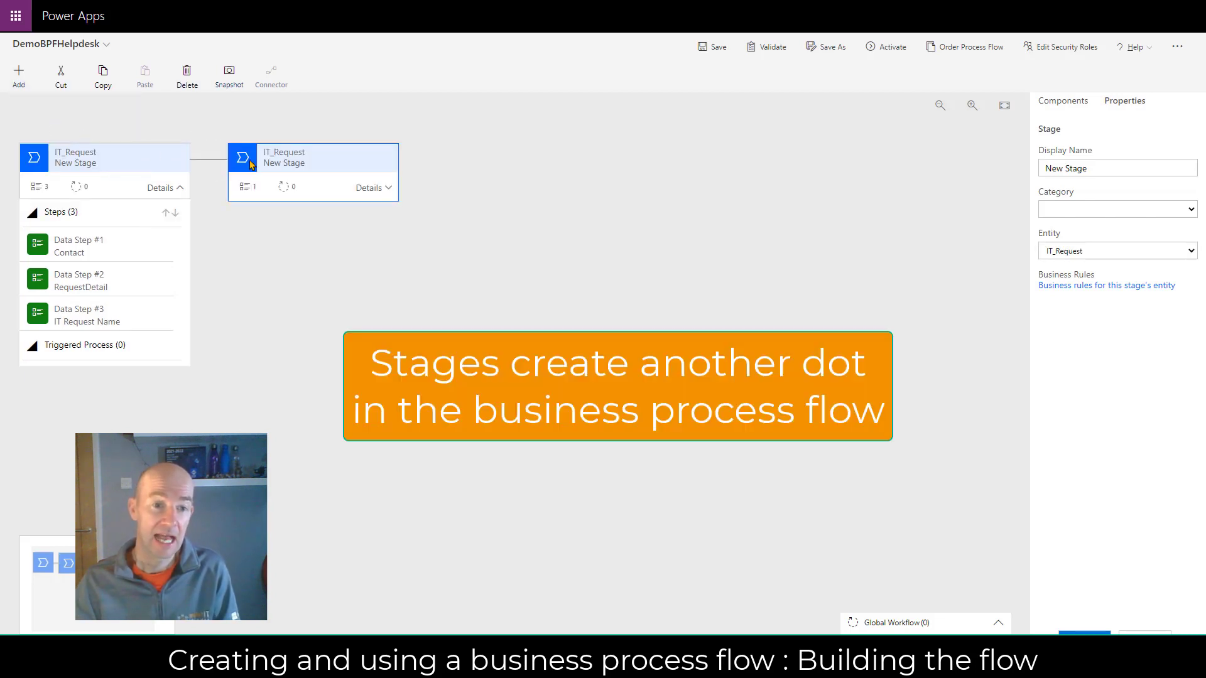
Add another data step at the top of the second stage's steps.
left_click(18, 85)
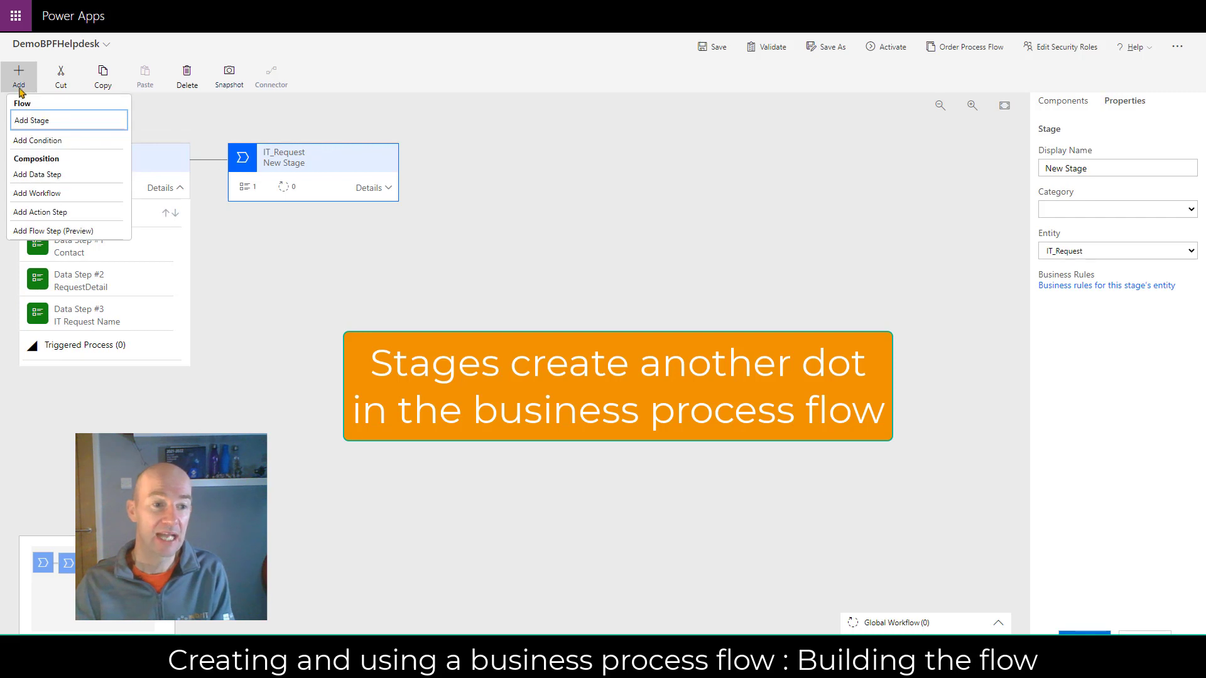
left_click(55, 174)
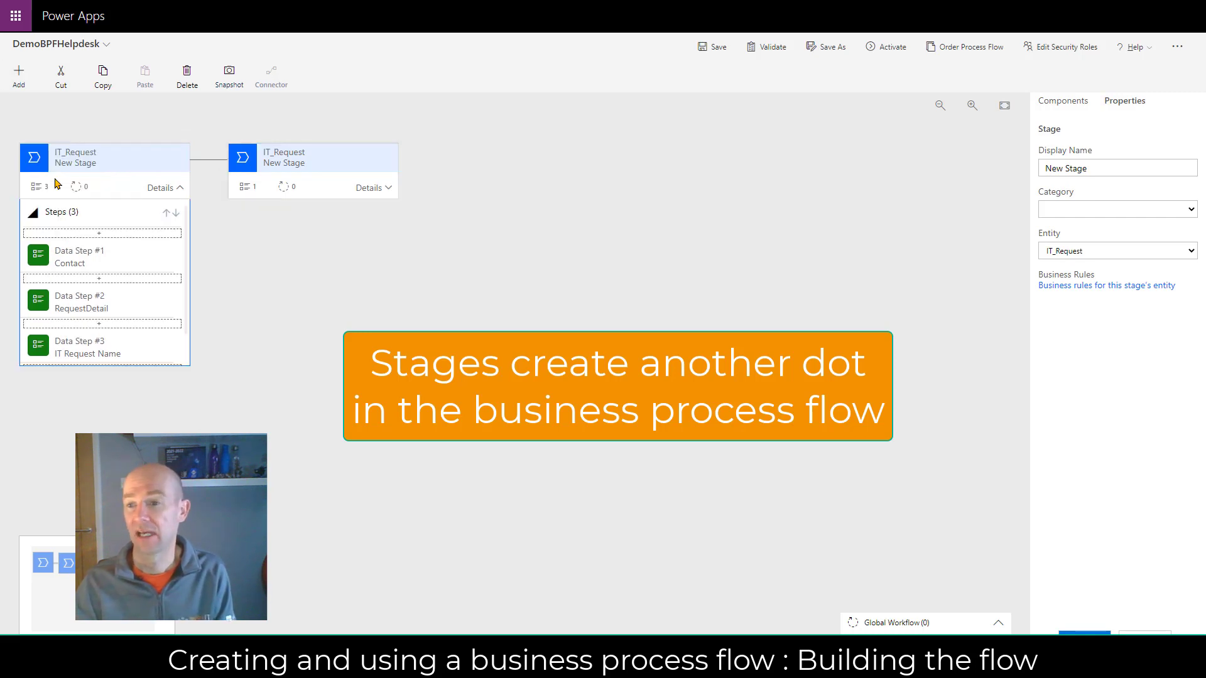
left_click(323, 188)
left_click(308, 251)
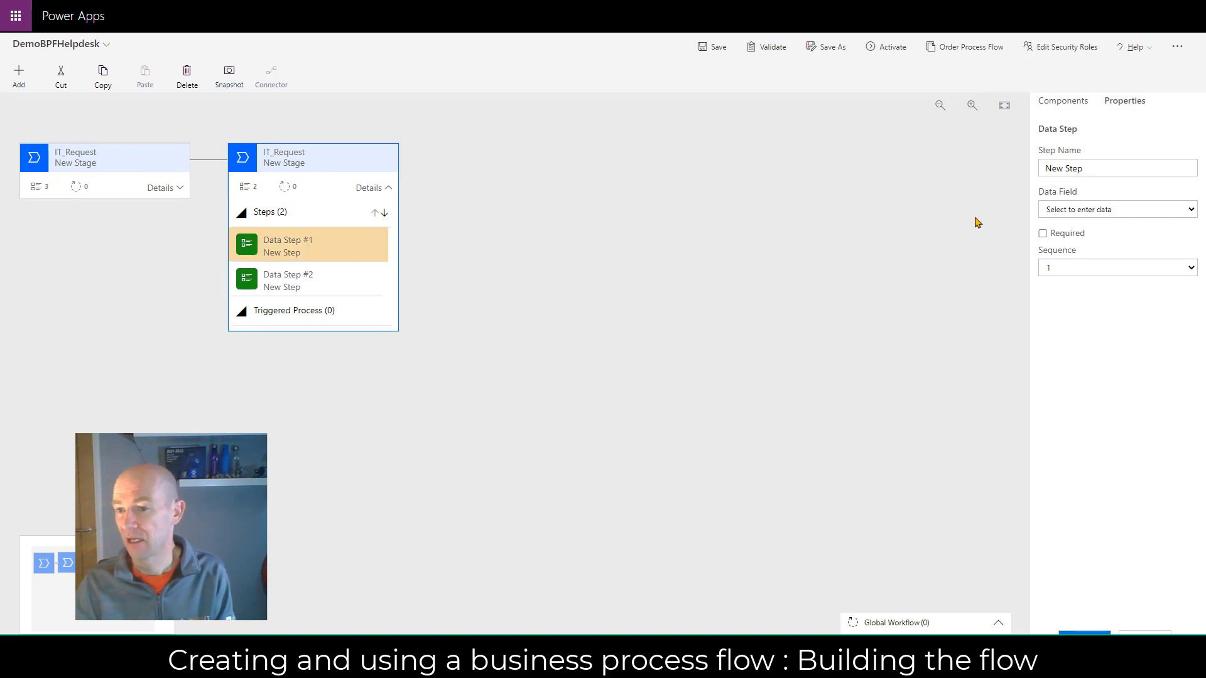
Choose Priority for the second stage's first data step, and apply Severity as the data field of its second step.
left_click(1168, 211)
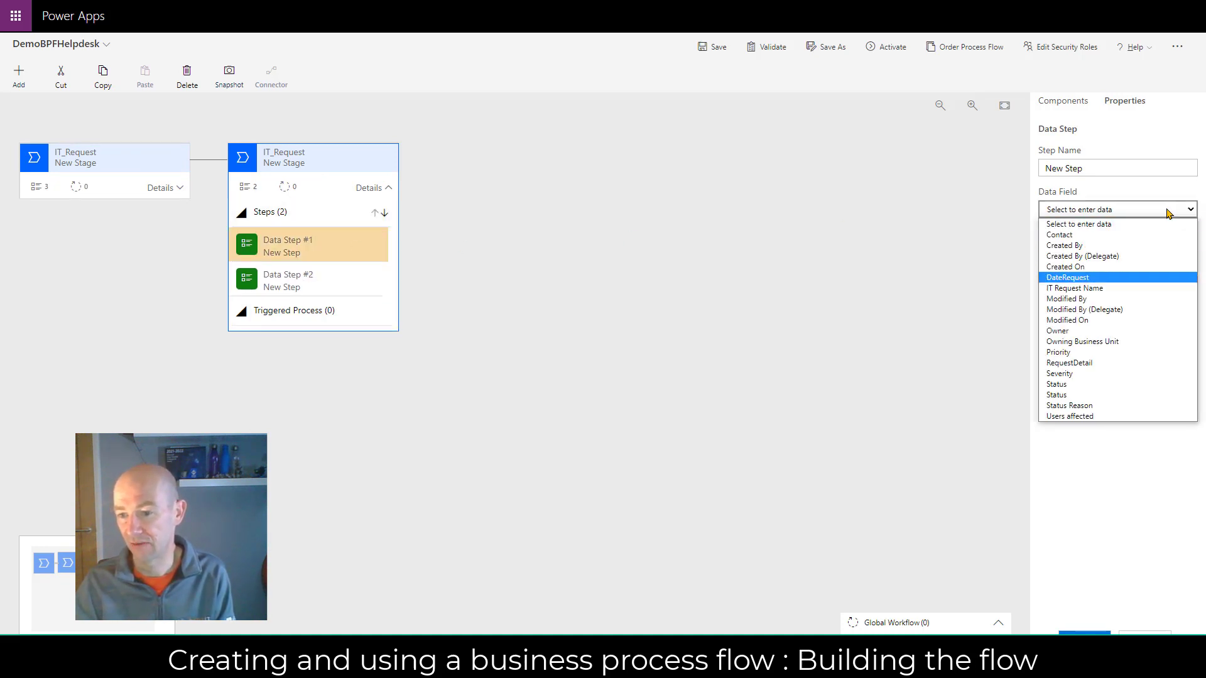
left_click(1083, 352)
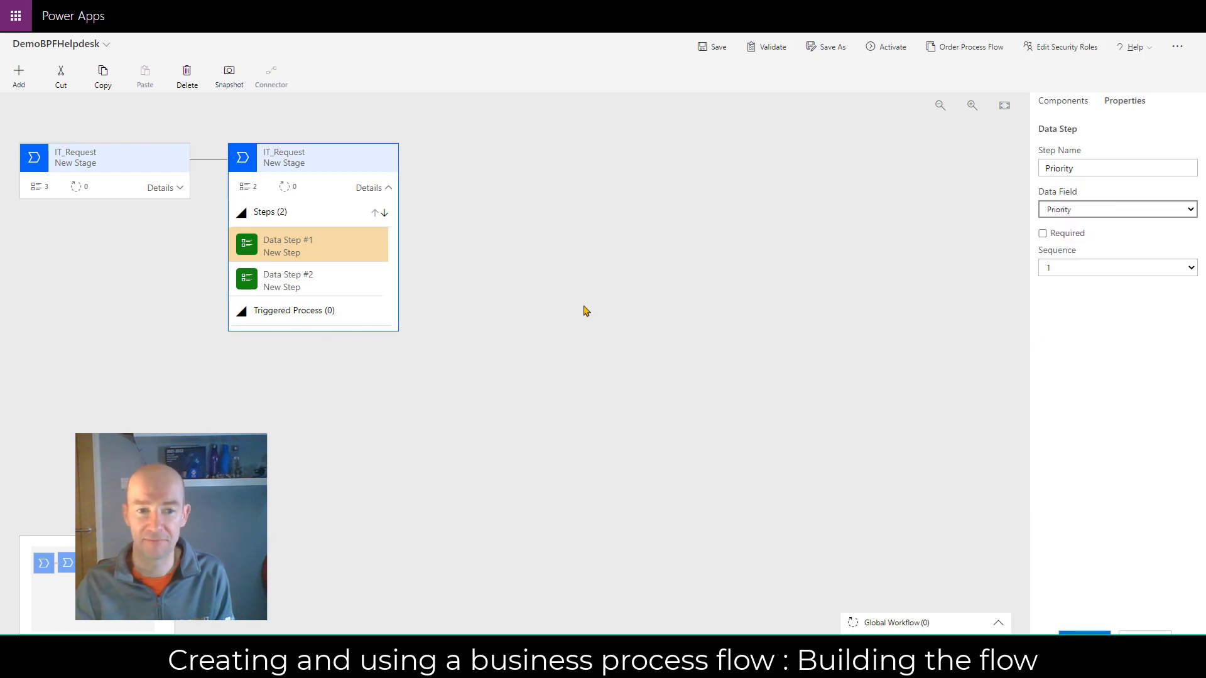
left_click(284, 280)
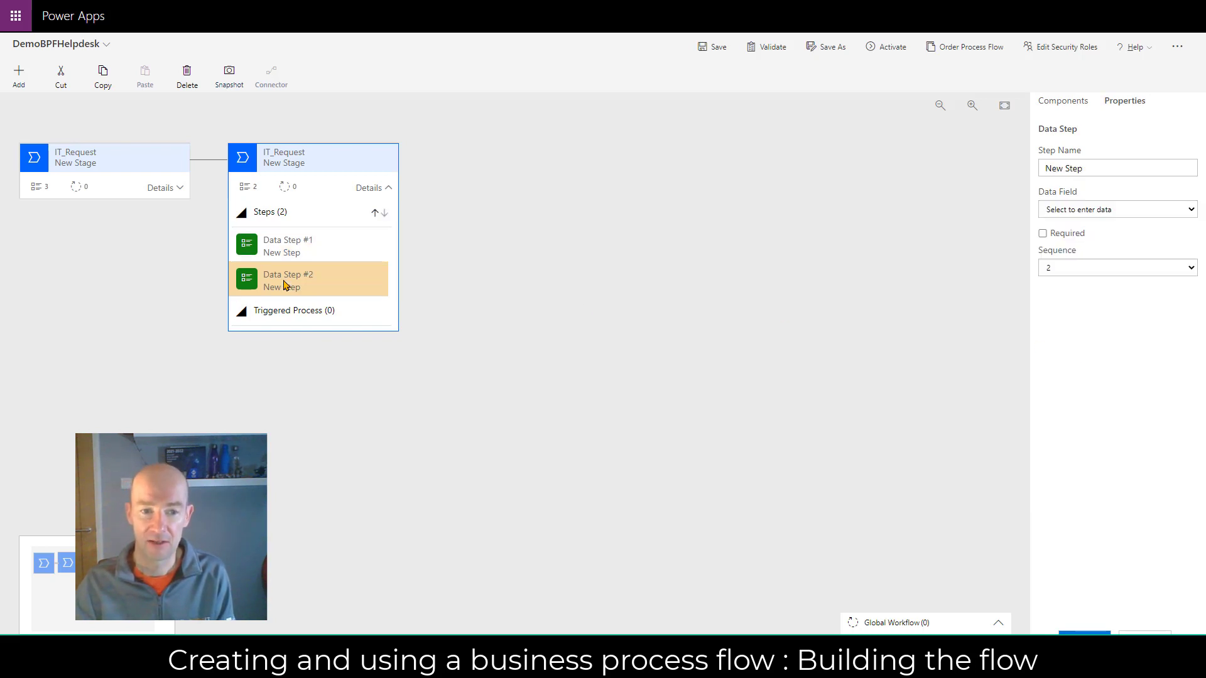
left_click(1125, 212)
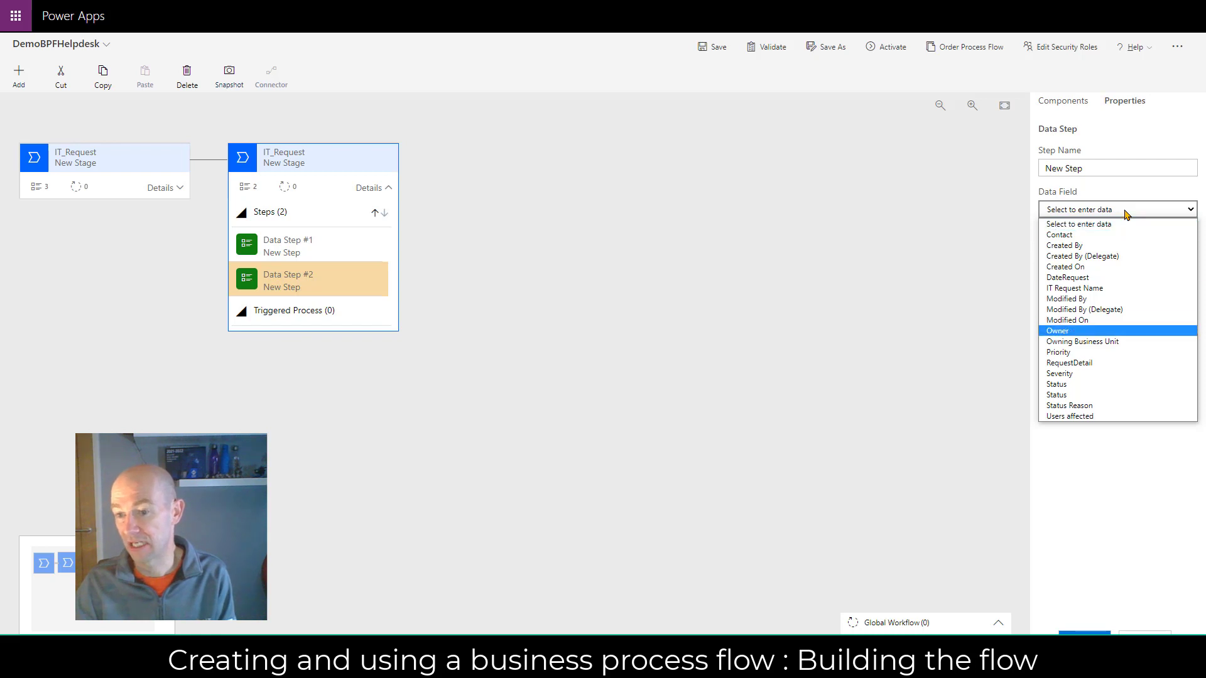
left_click(1070, 373)
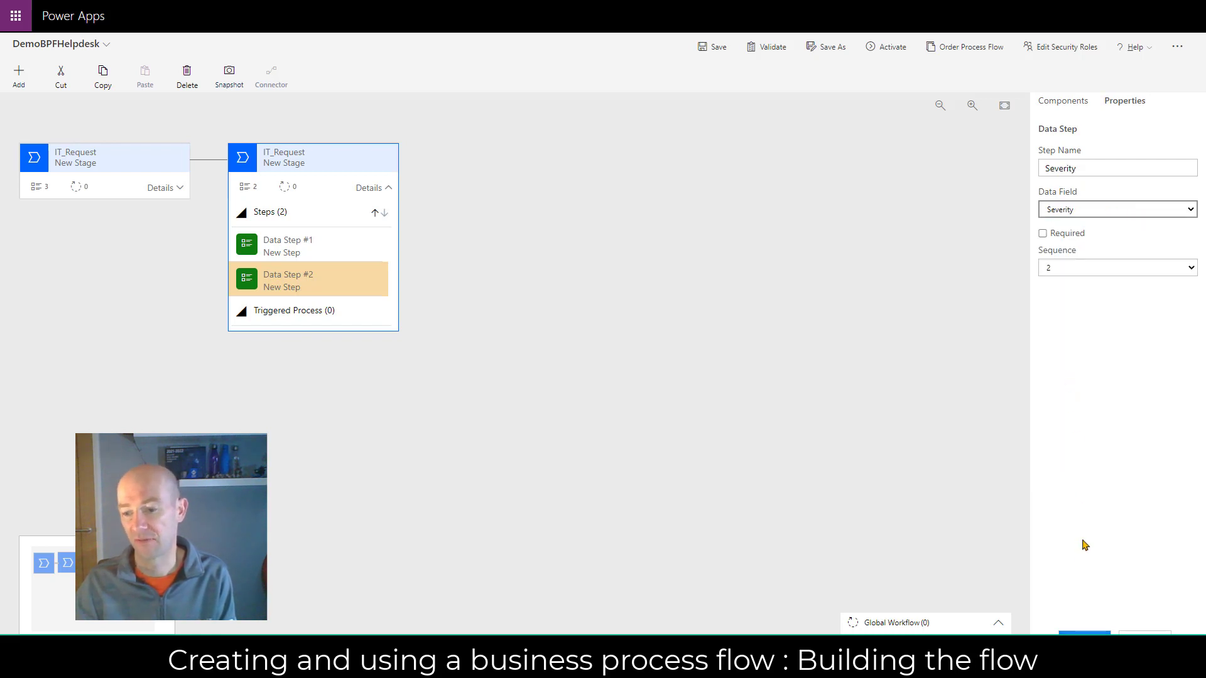
left_click(1084, 632)
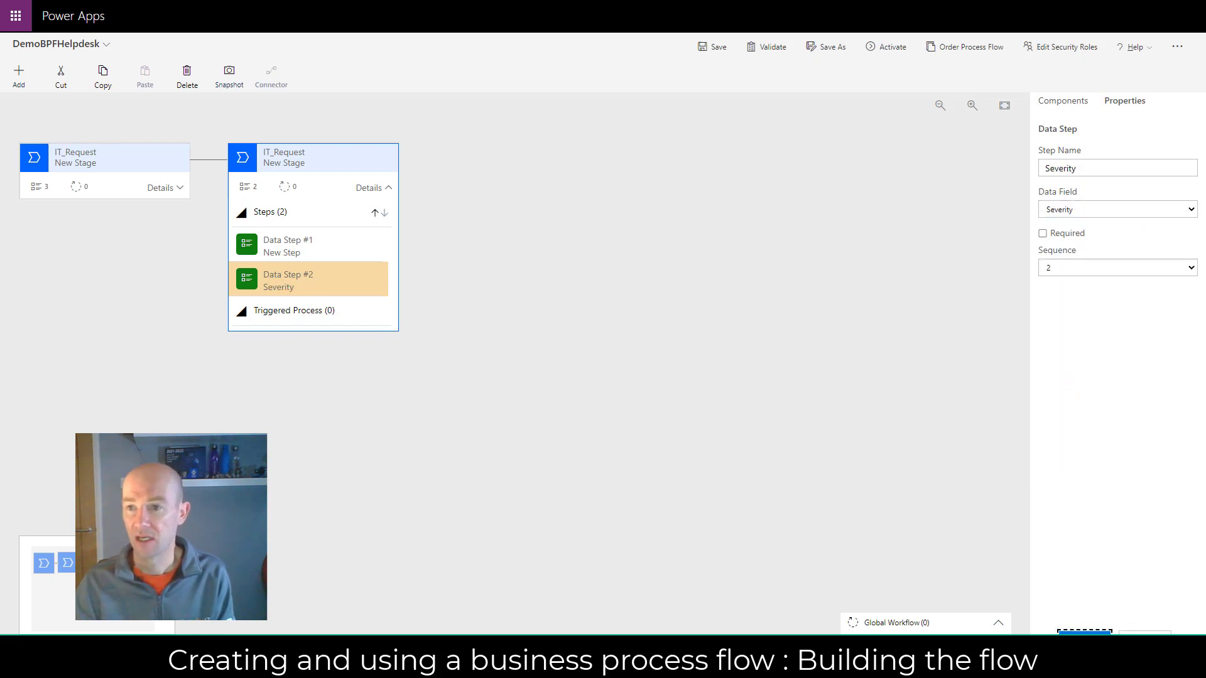
Save the business process flow and validate it.
left_click(717, 50)
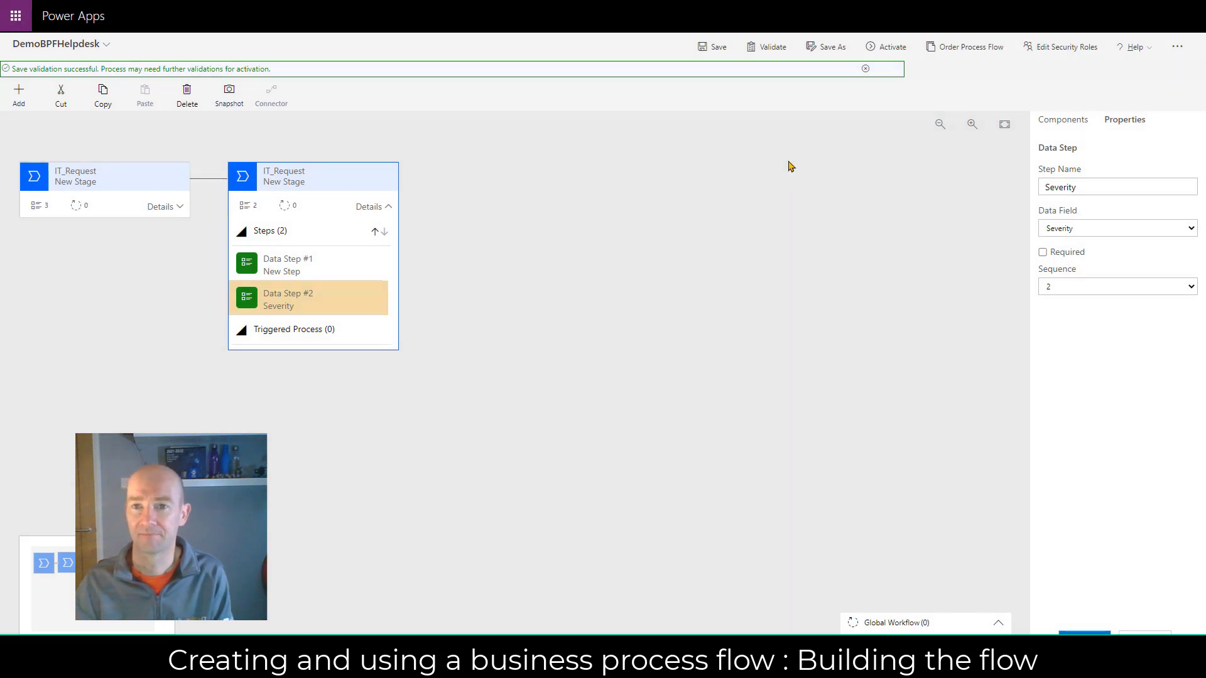
left_click(774, 50)
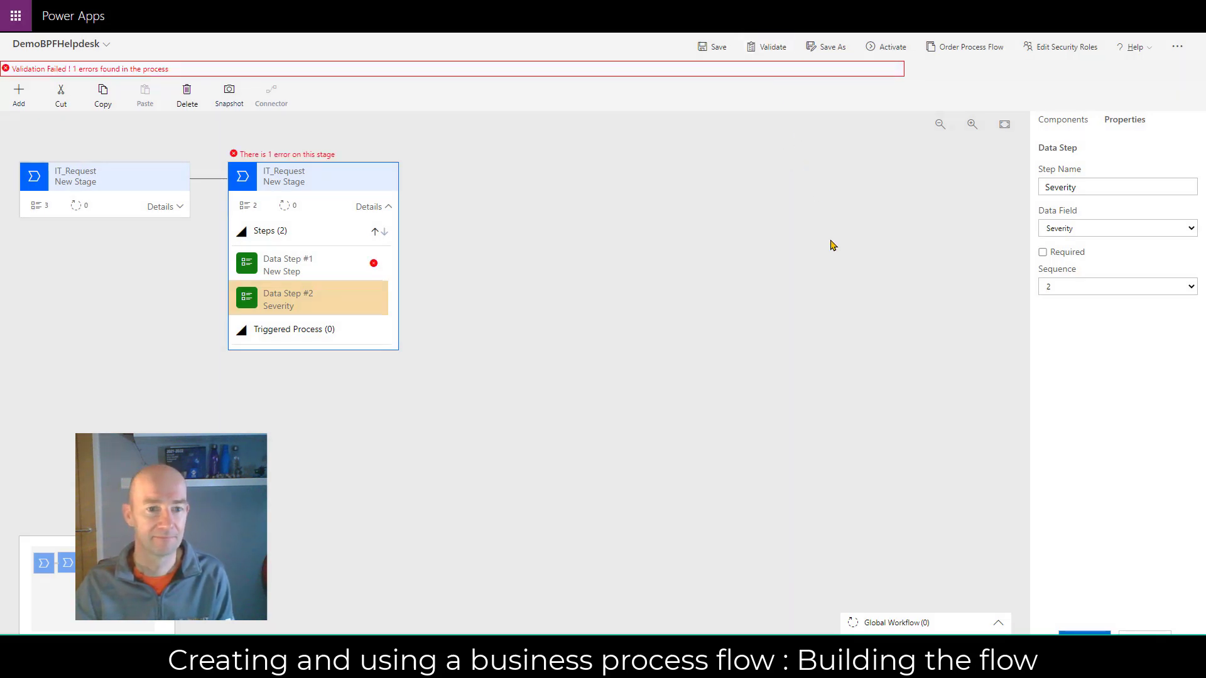
Assign the Users affected data field to the second stage's first data step and apply the change.
left_click(302, 271)
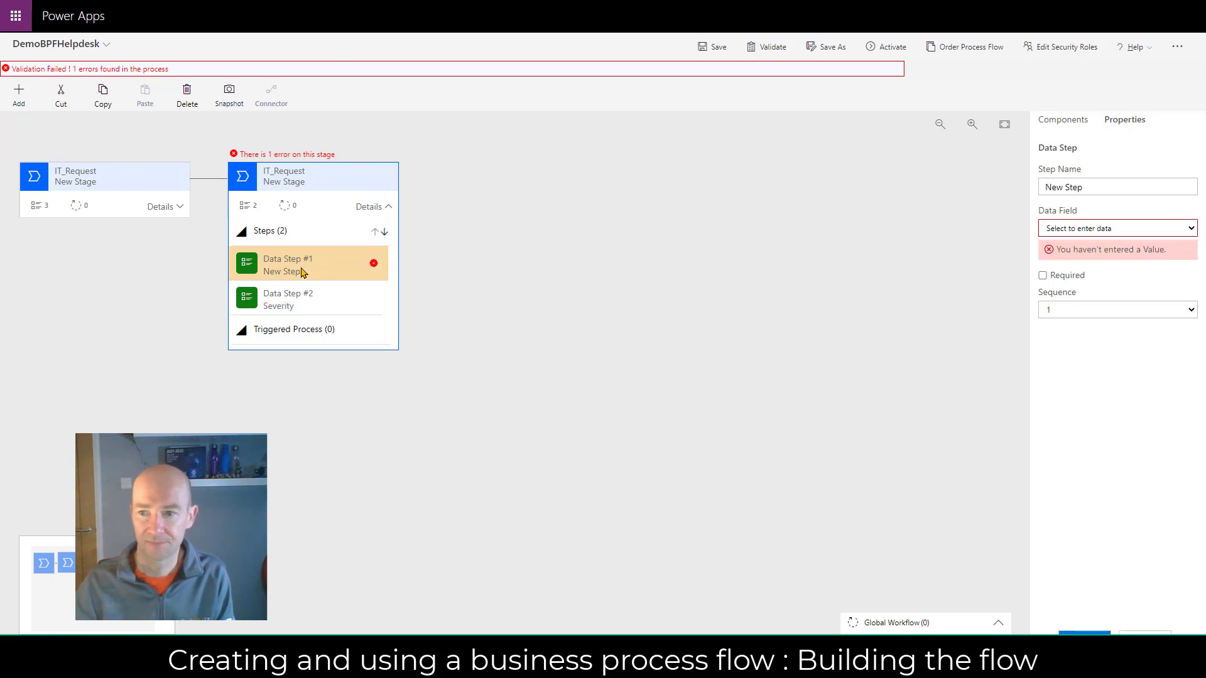
left_click(1151, 230)
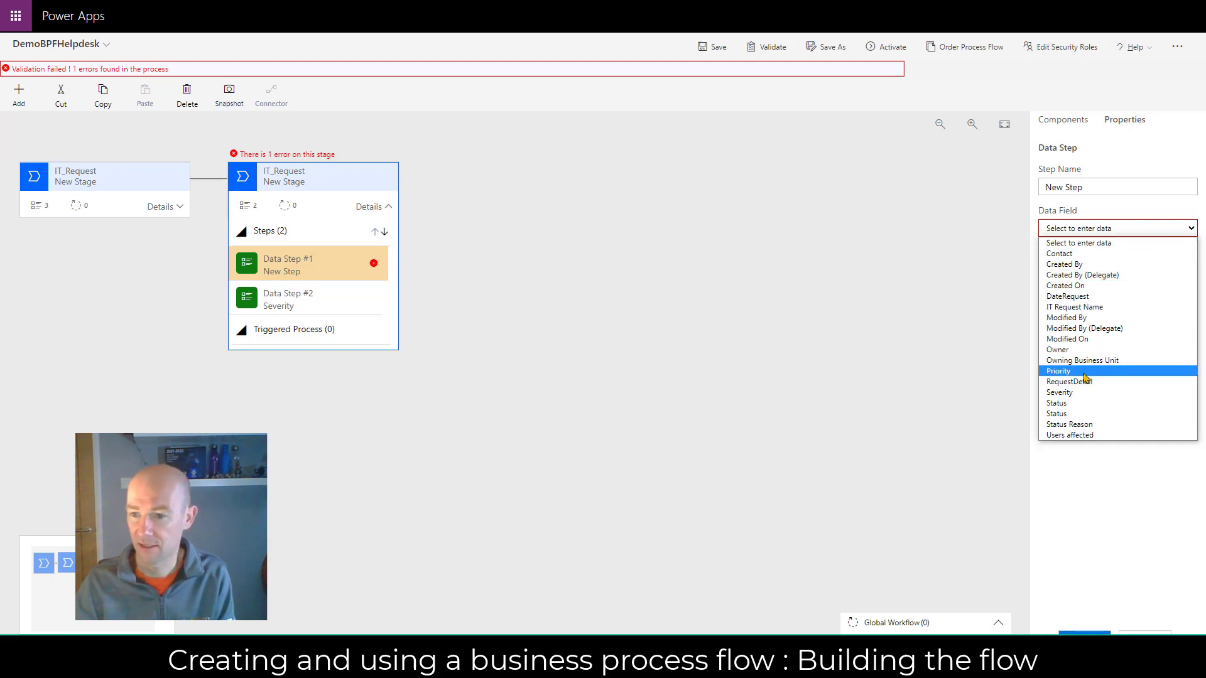
key("Down")
key("Down")
key("Down")
key("Down")
key("Down")
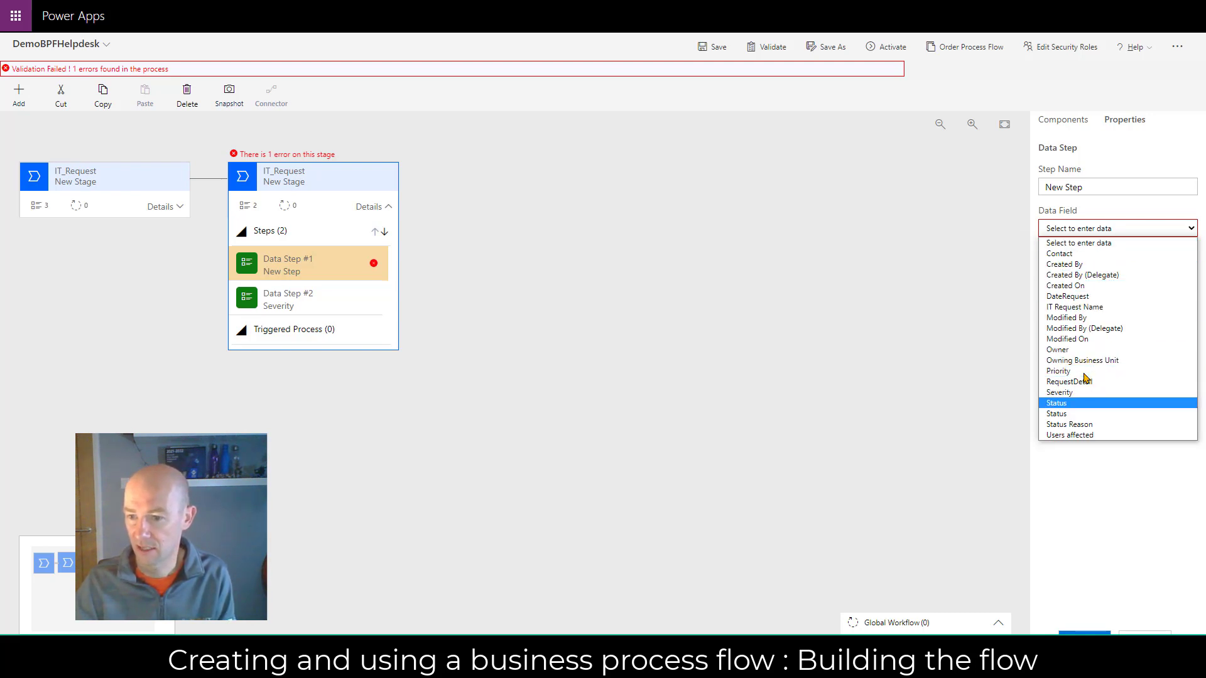
key("Down")
key("Return")
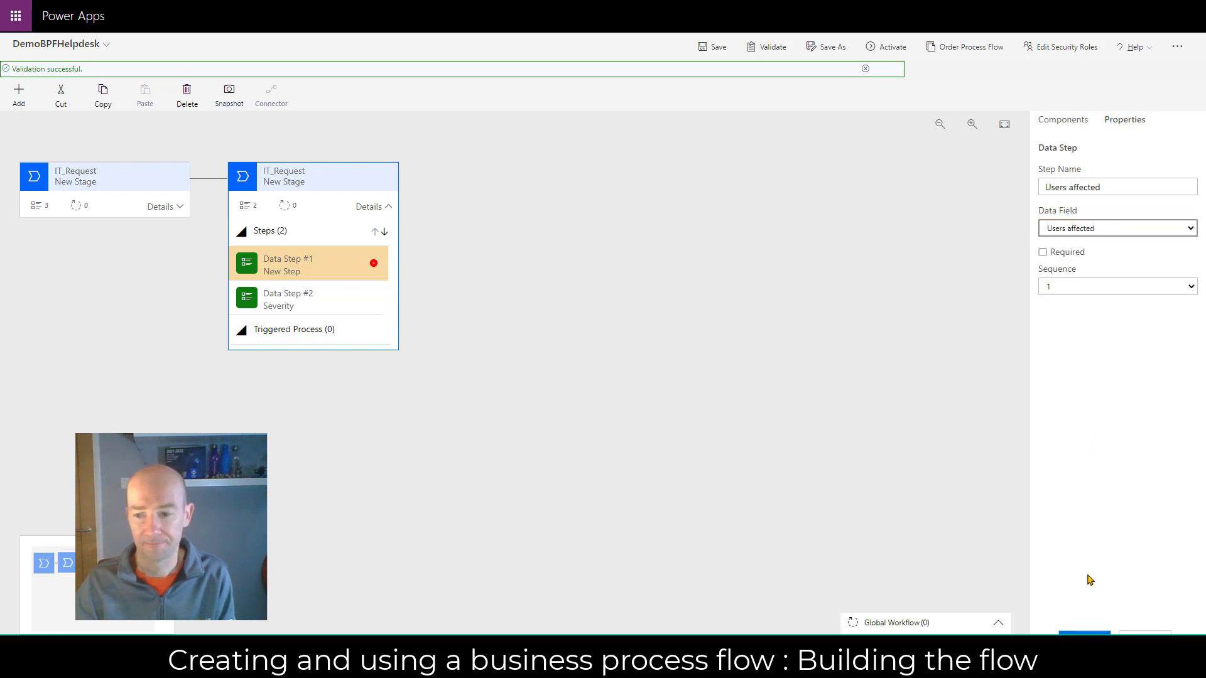
left_click(1085, 639)
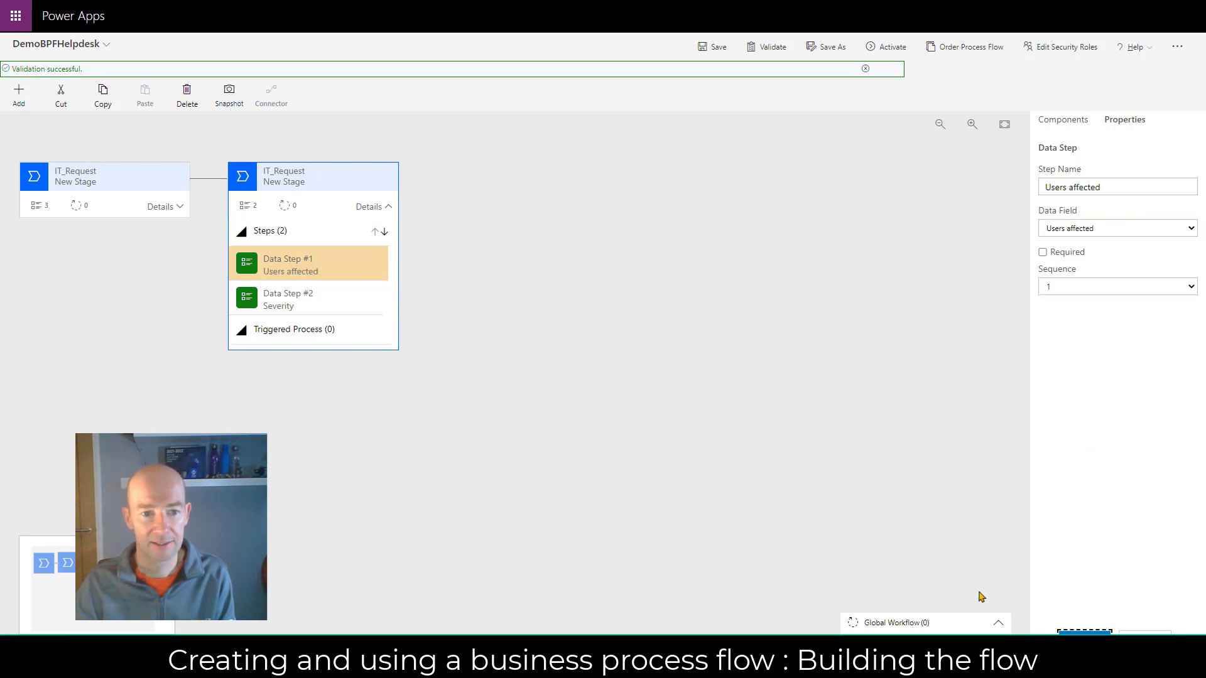
Review both data steps of the second stage and reapply the Severity step.
left_click(326, 307)
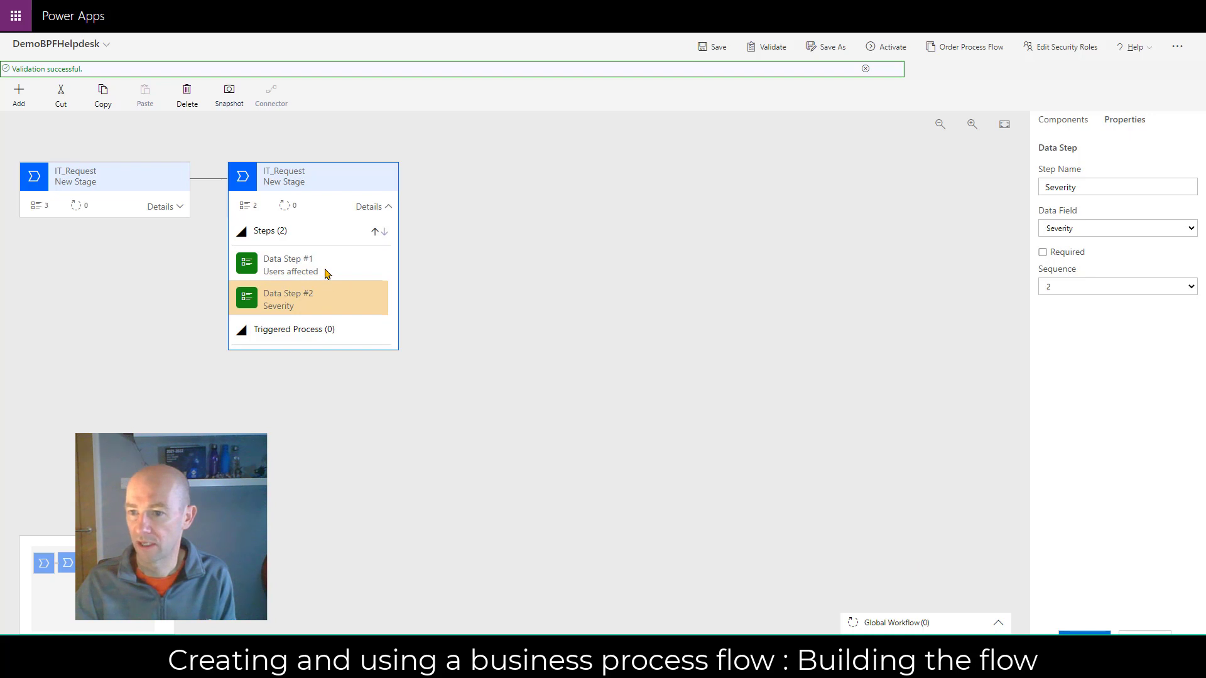
left_click(326, 274)
left_click(326, 307)
left_click(1085, 640)
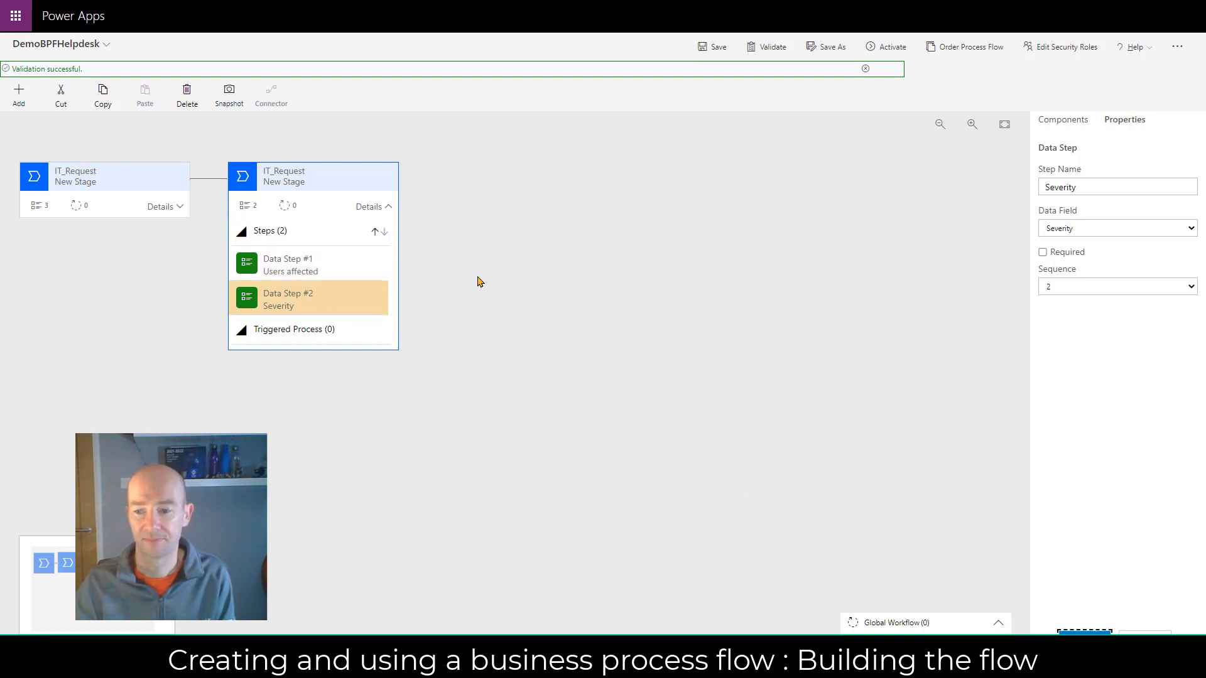
Save and validate the DemoBPFHelpdesk flow, and activate it.
left_click(713, 49)
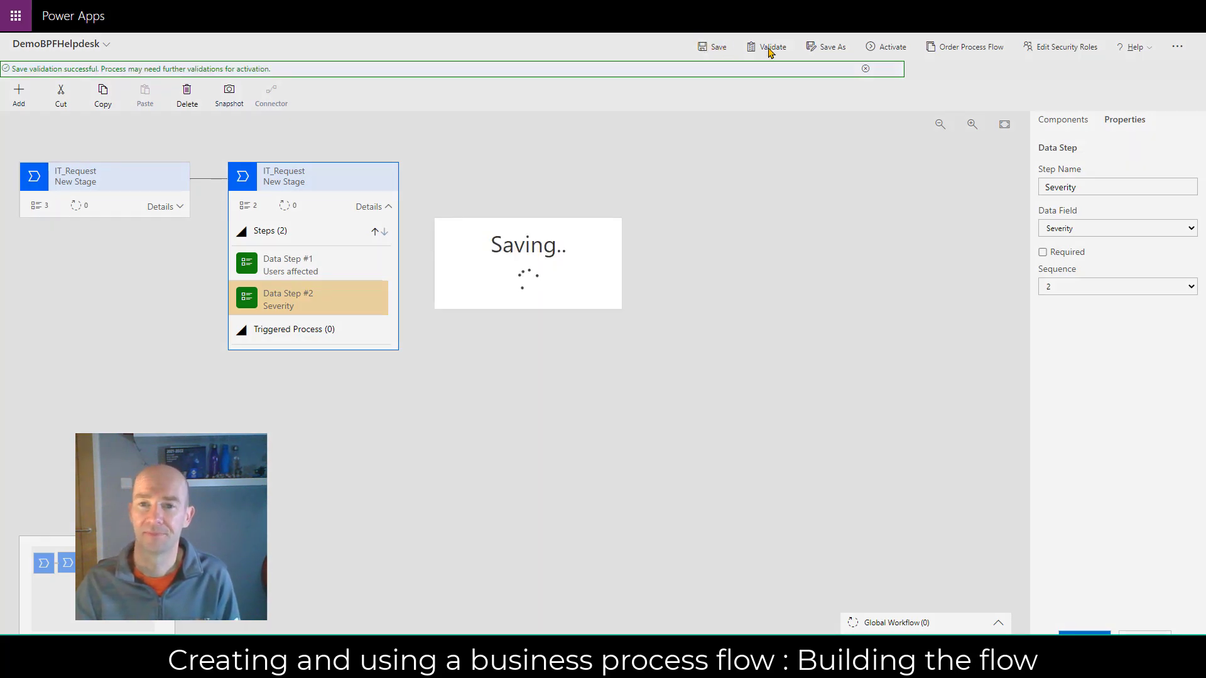
left_click(770, 51)
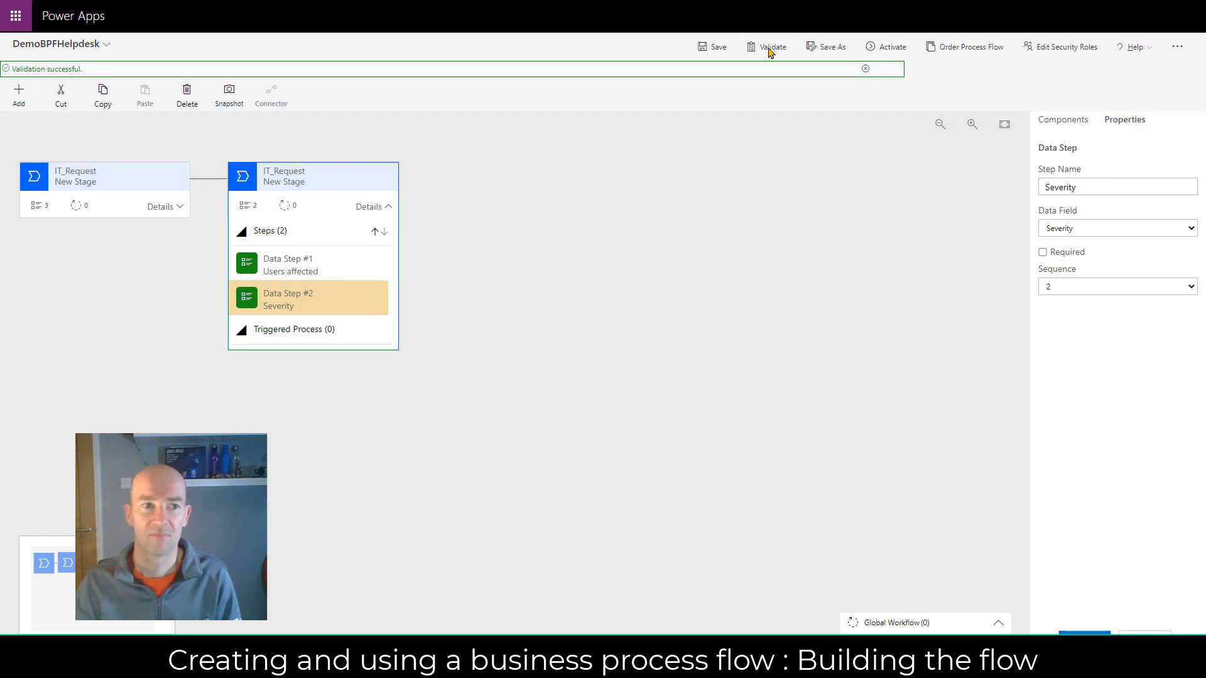
left_click(892, 48)
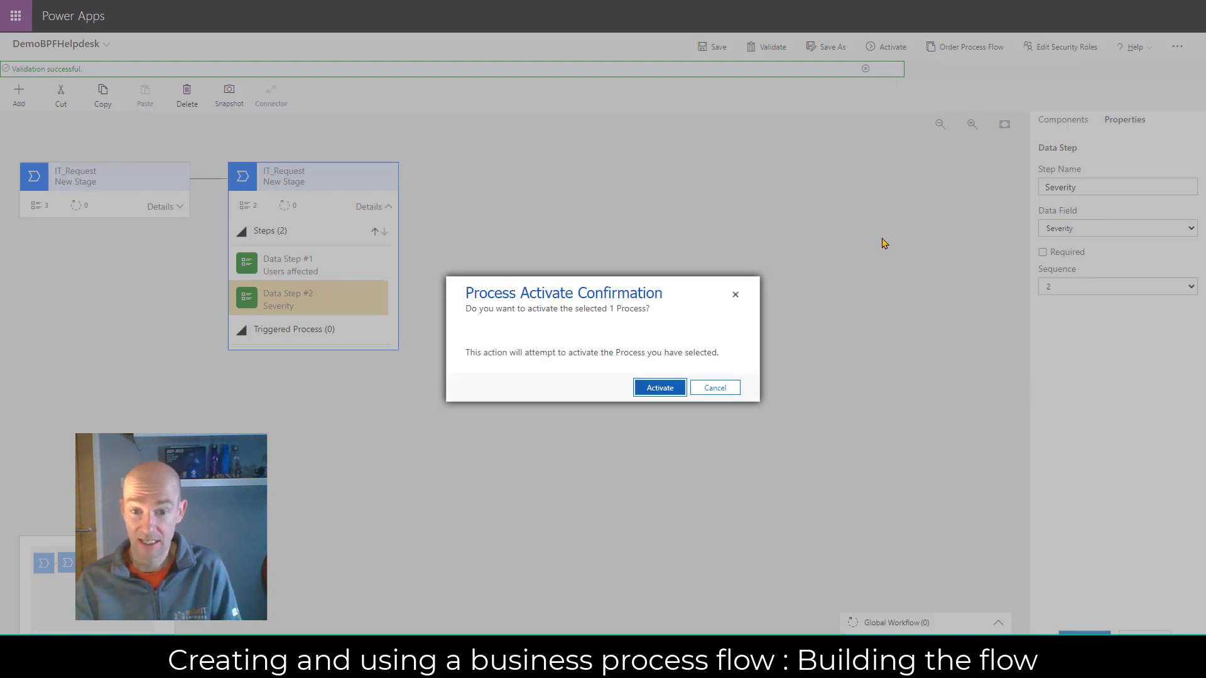
left_click(659, 390)
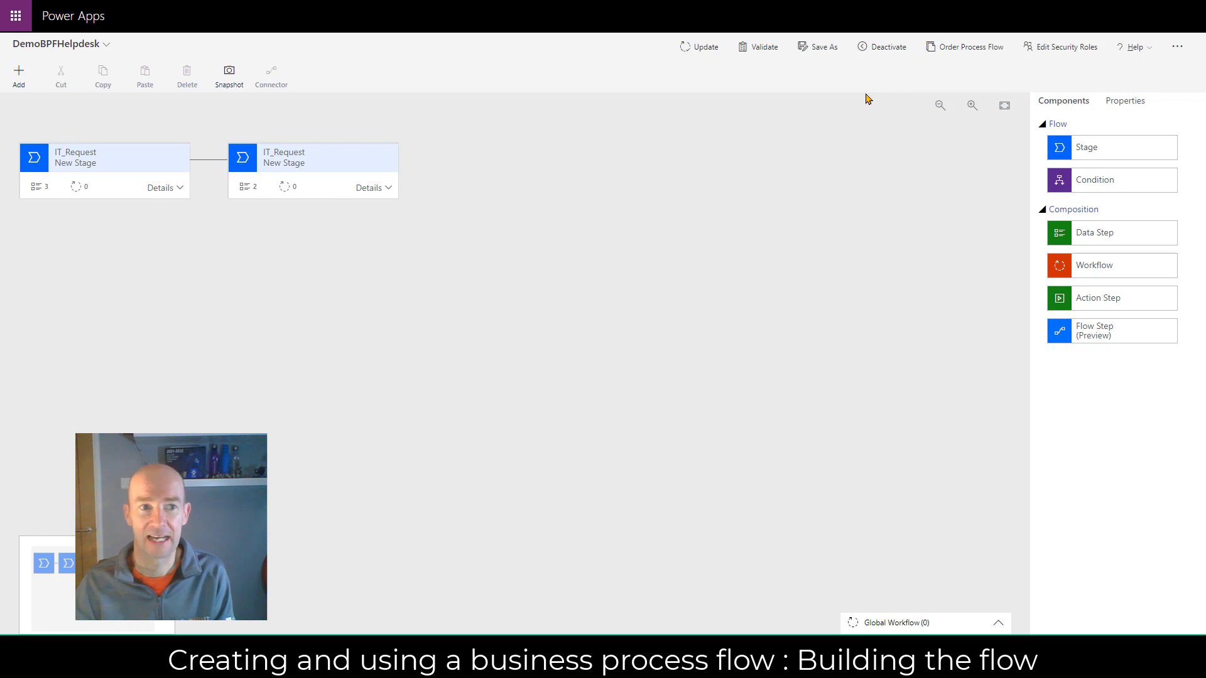
Return to the Flows page to check the business process flows for DemoBPFHelpdesk, and open the IT Helpdesk Demo solution.
left_click(1178, 47)
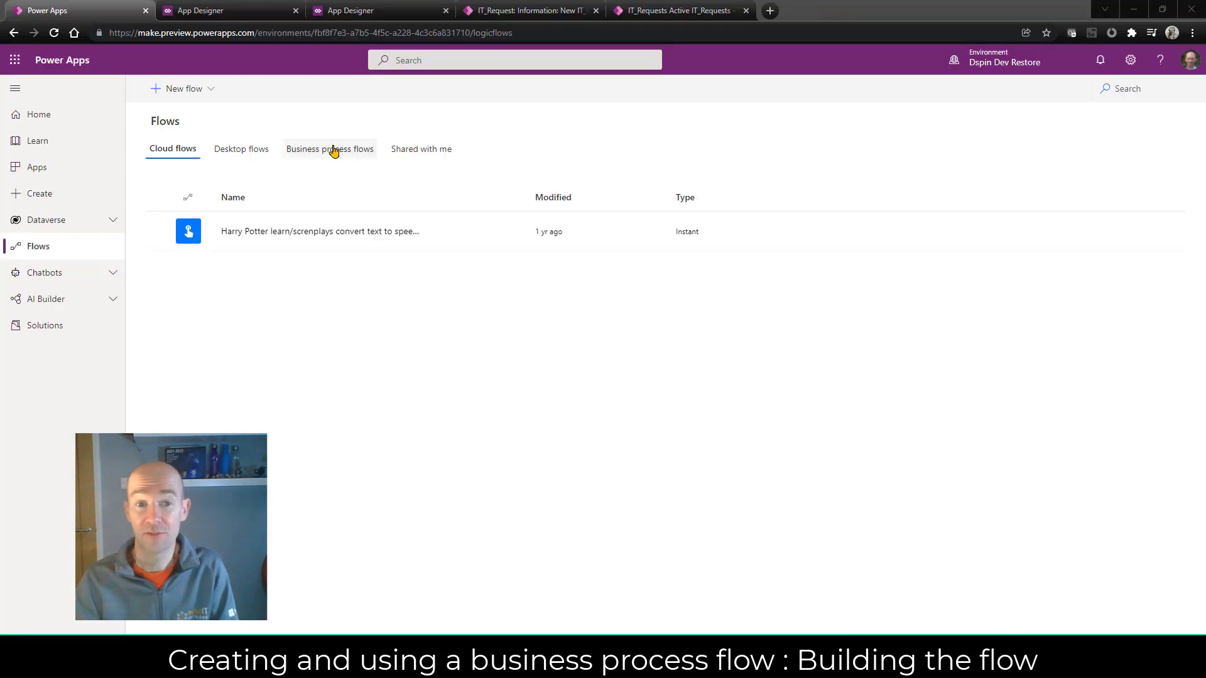
left_click(333, 149)
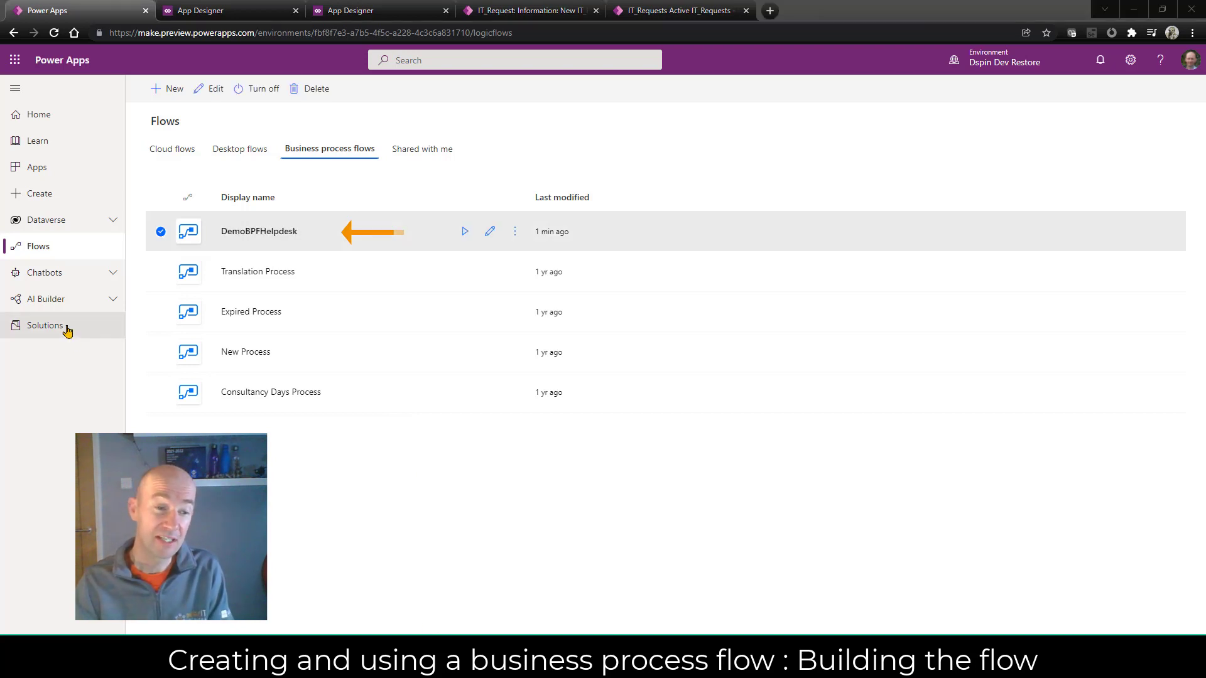
left_click(41, 335)
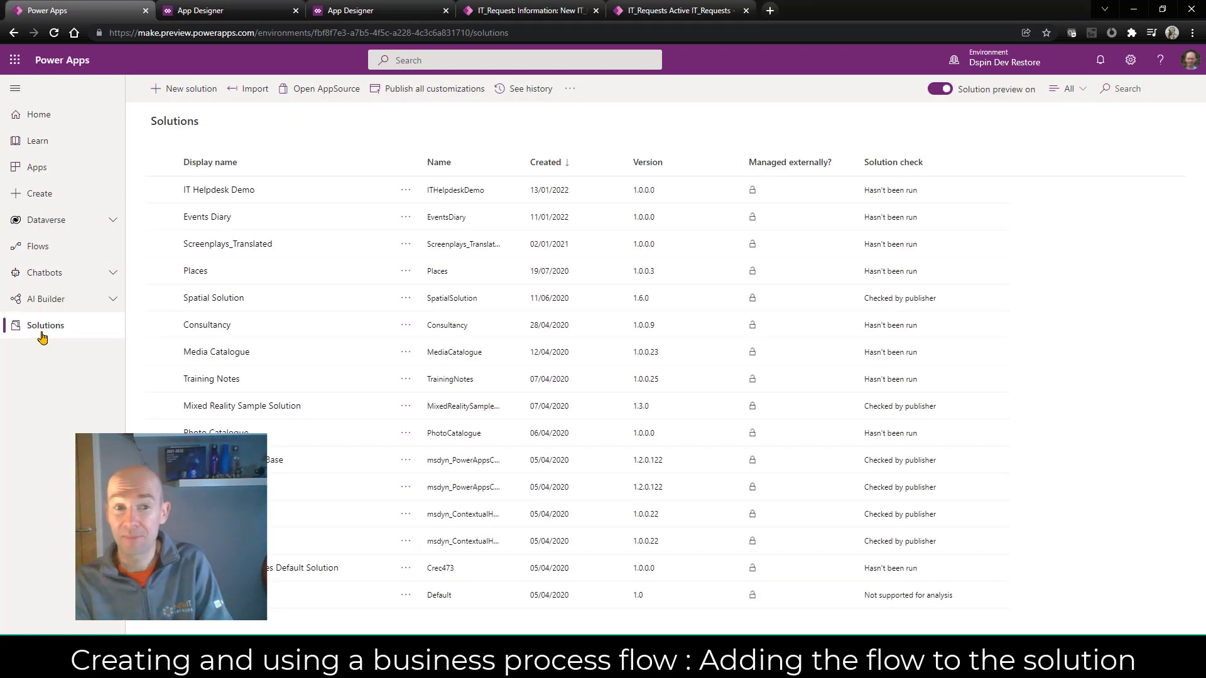
left_click(215, 192)
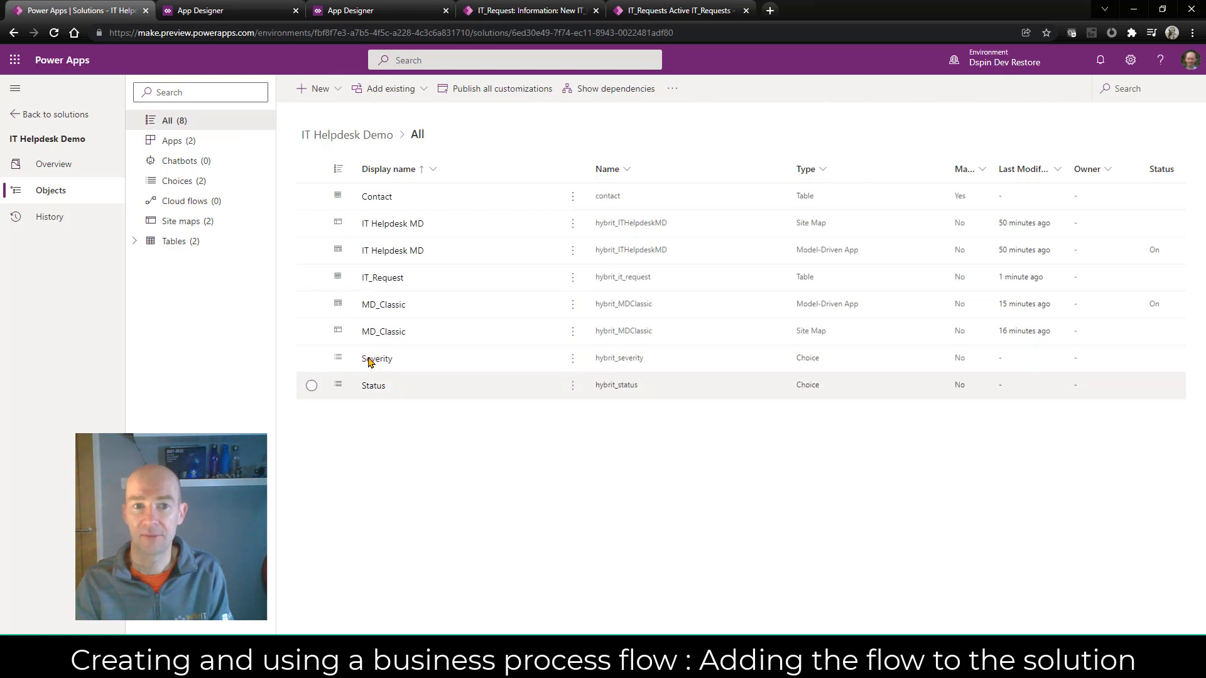
Add the existing DemoBPFHelpdesk process to the IT Helpdesk Demo solution, searching the process list for "he".
left_click(420, 95)
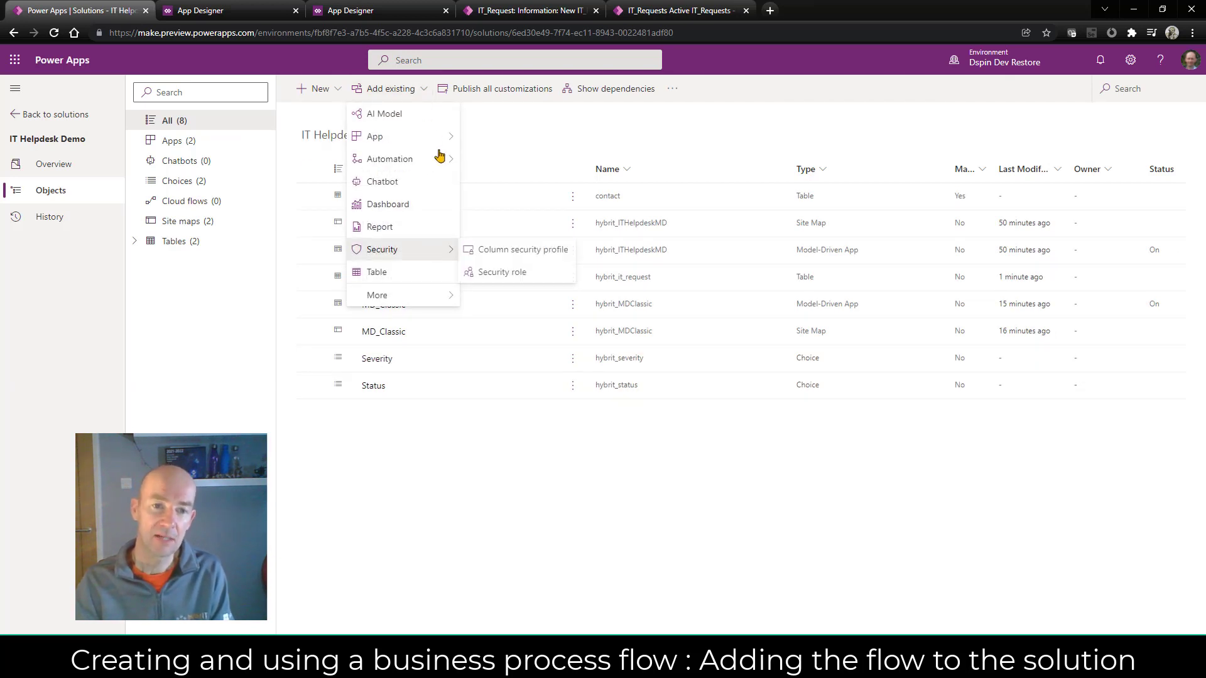
mouse_move(439, 157)
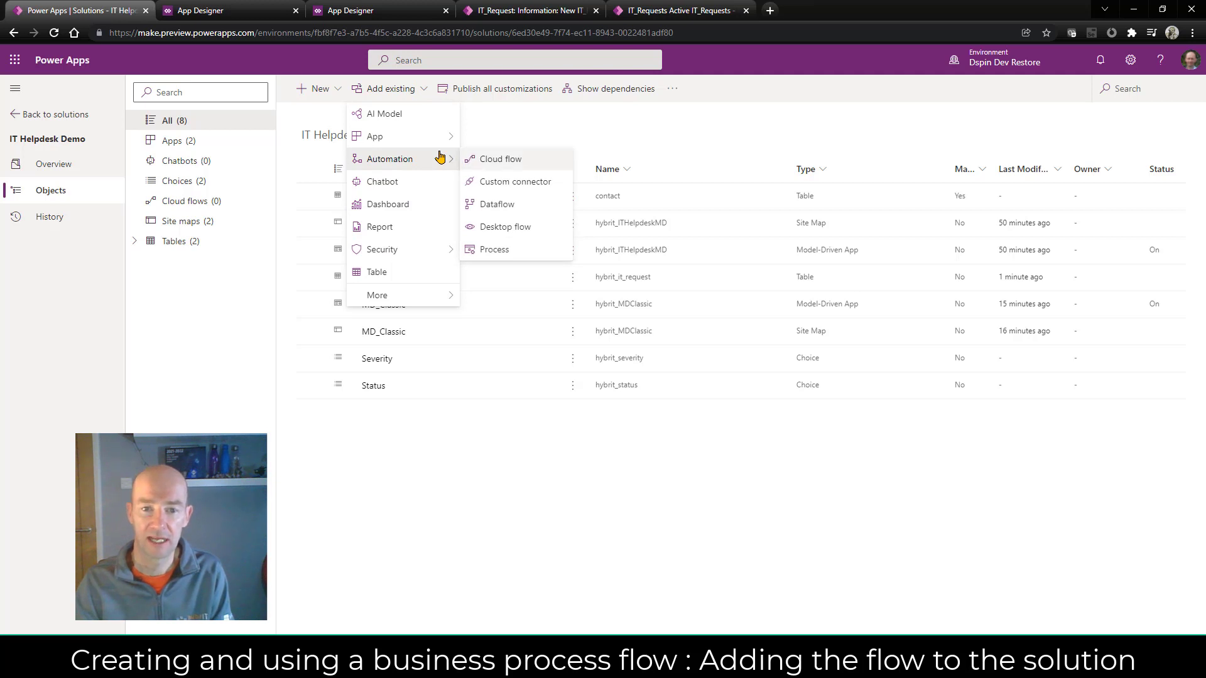
left_click(508, 251)
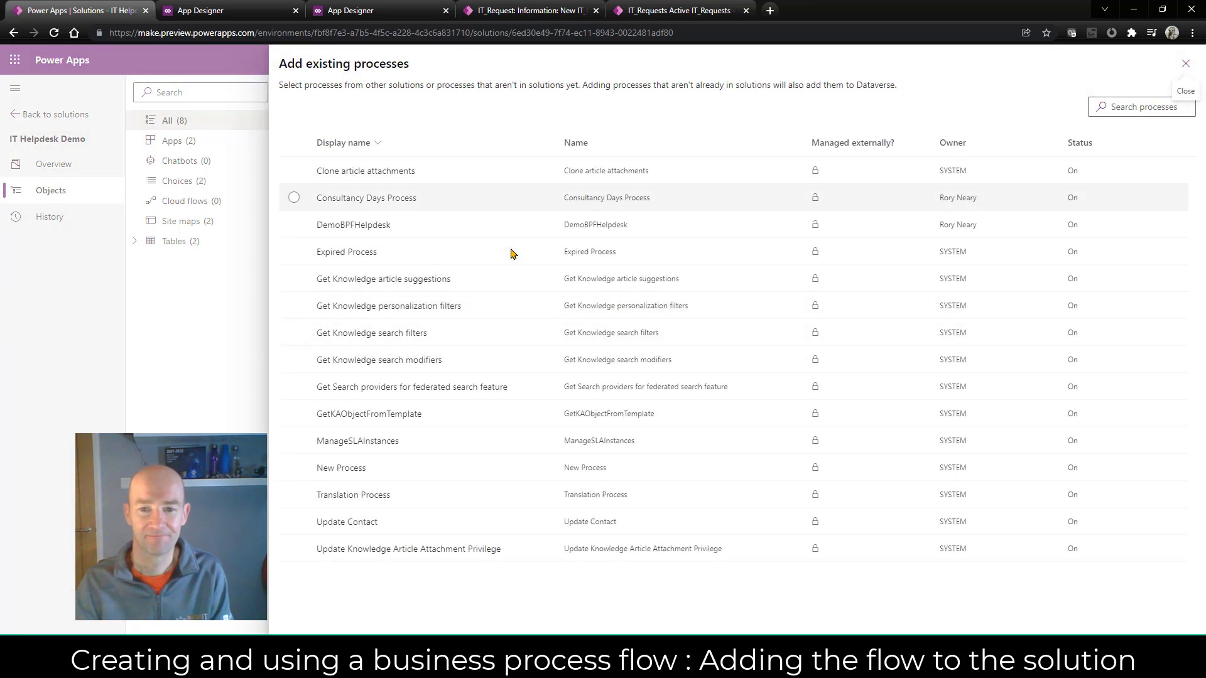
left_click(1134, 107)
type("h")
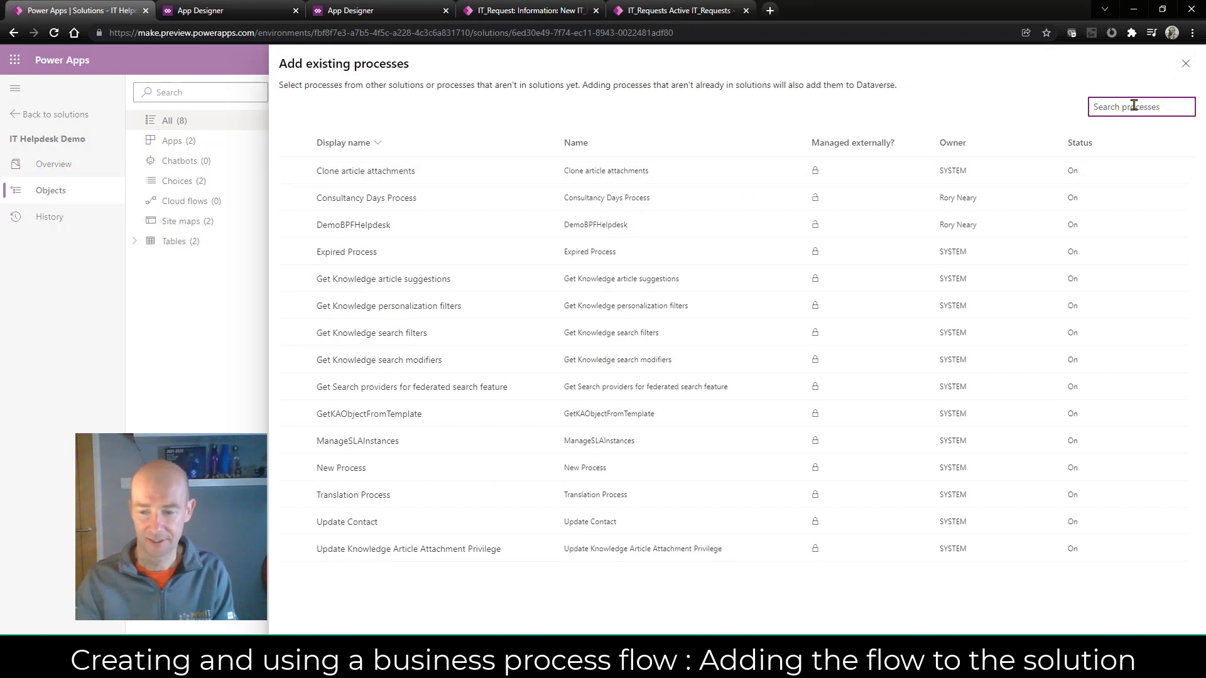
type("e")
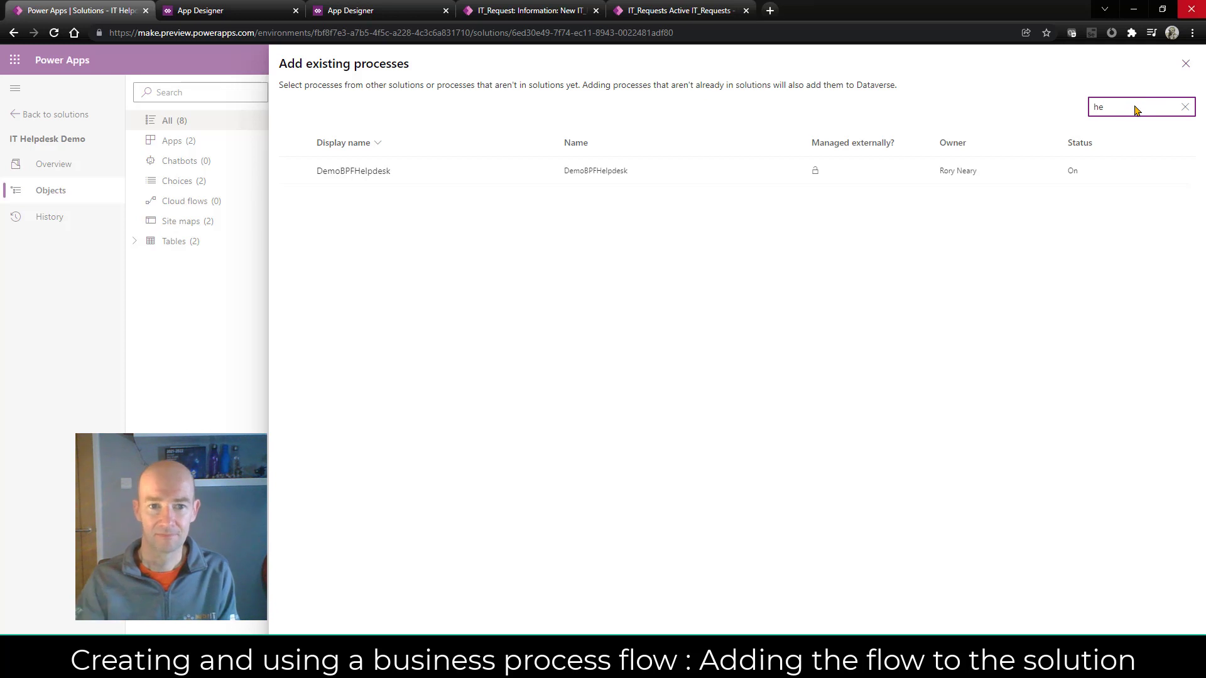
left_click(299, 177)
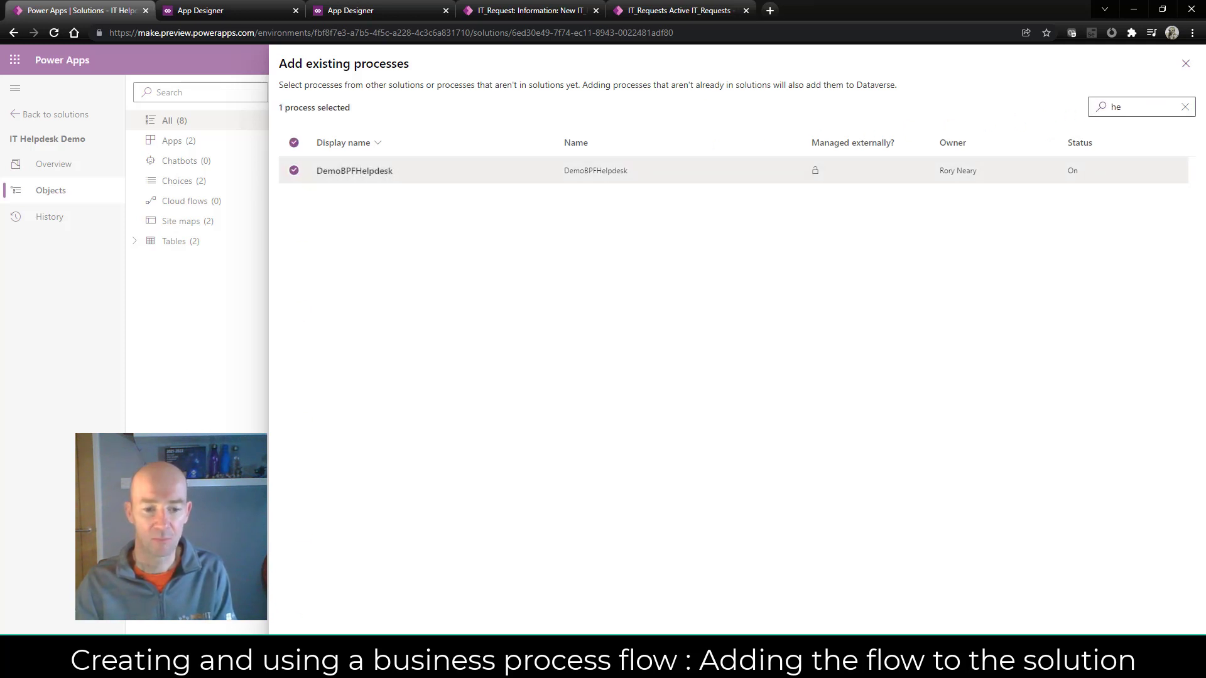
left_click(307, 652)
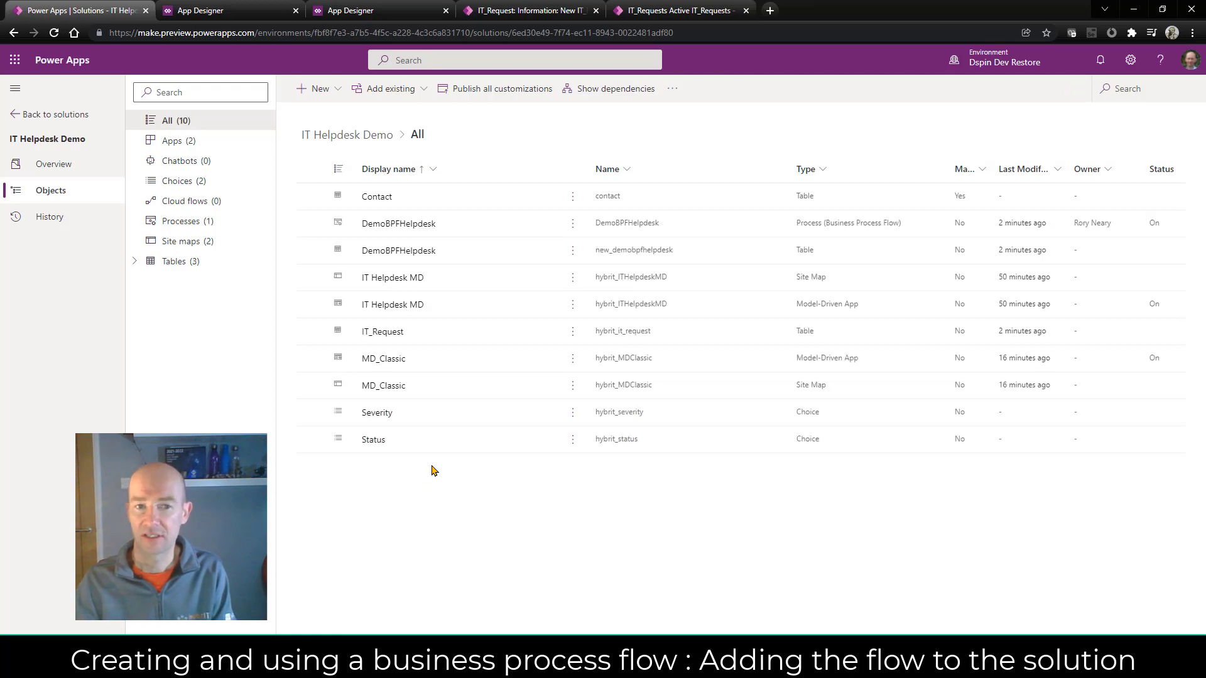
Play the IT Helpdesk MD app from the solution and start a new record in IT_Requests.
left_click(183, 223)
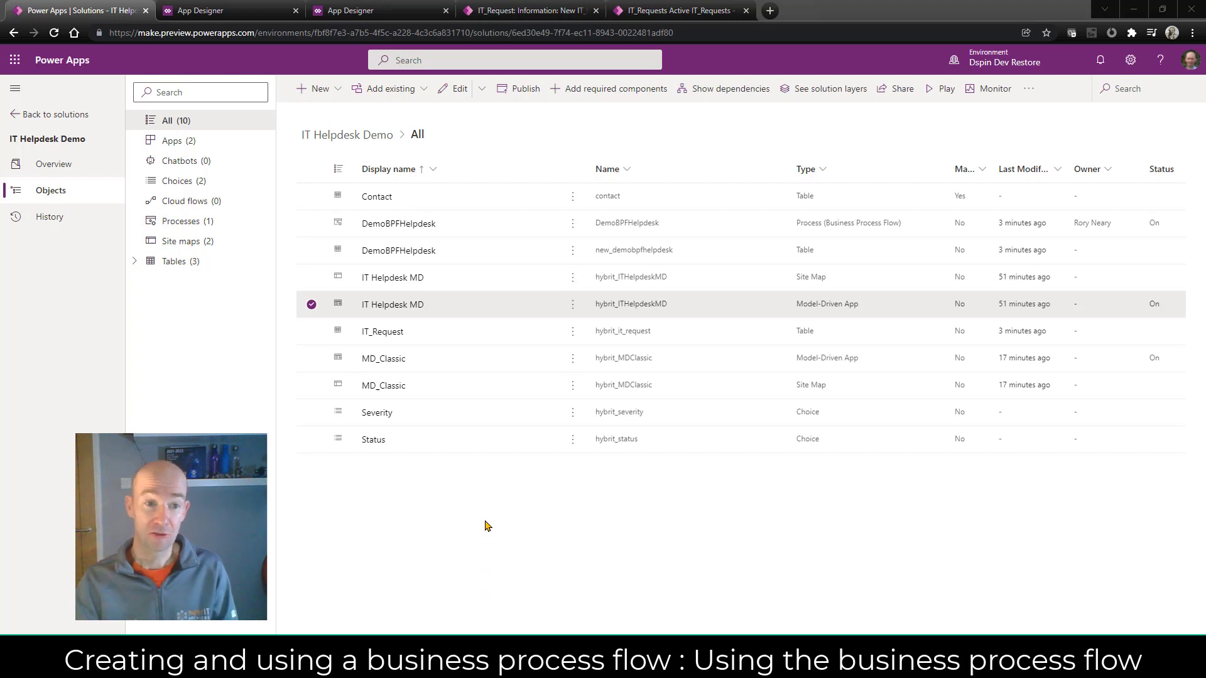
left_click(204, 143)
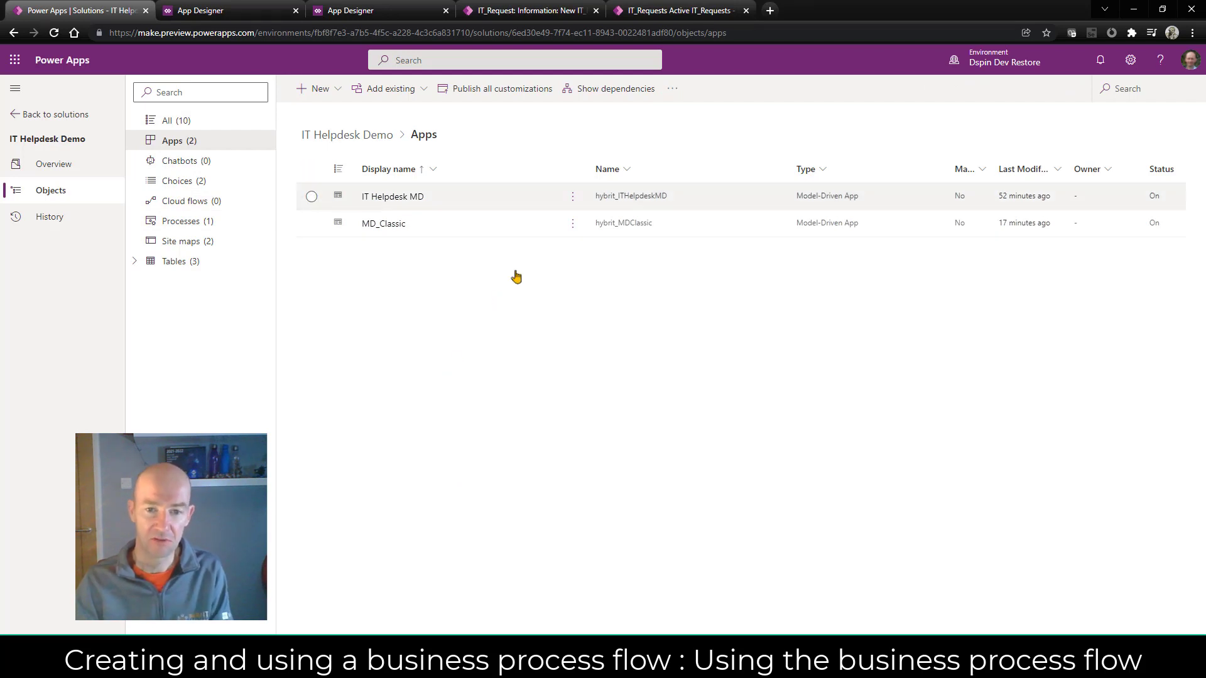
left_click(573, 196)
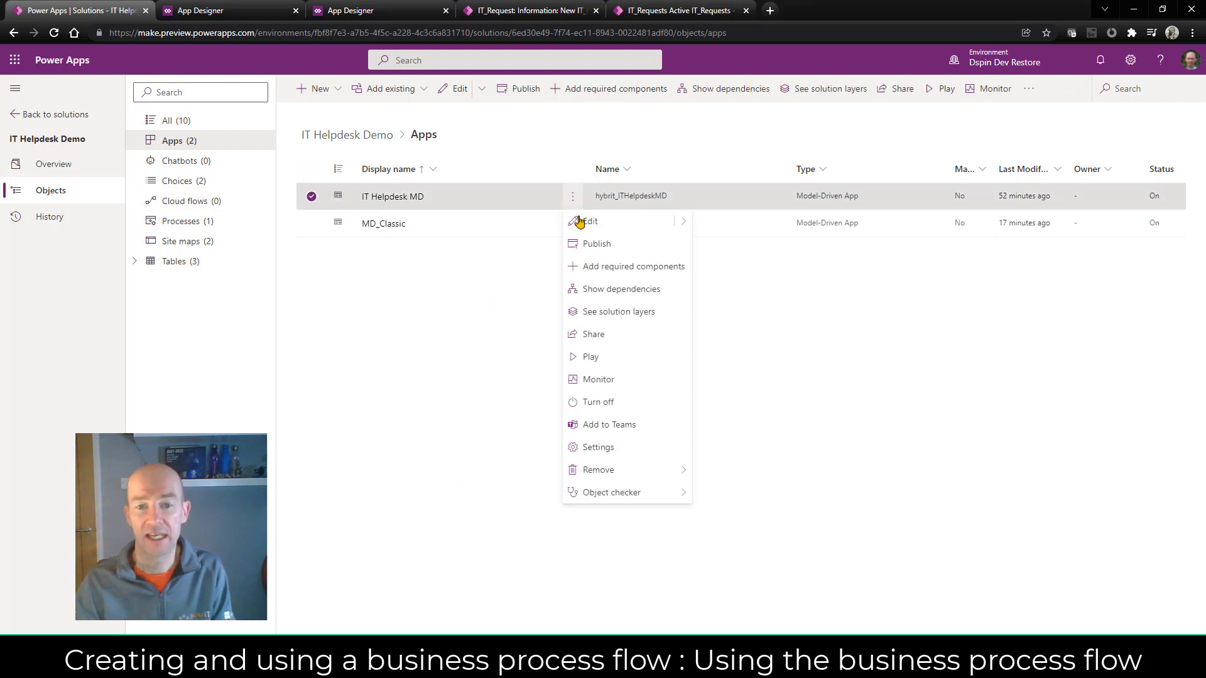
left_click(619, 355)
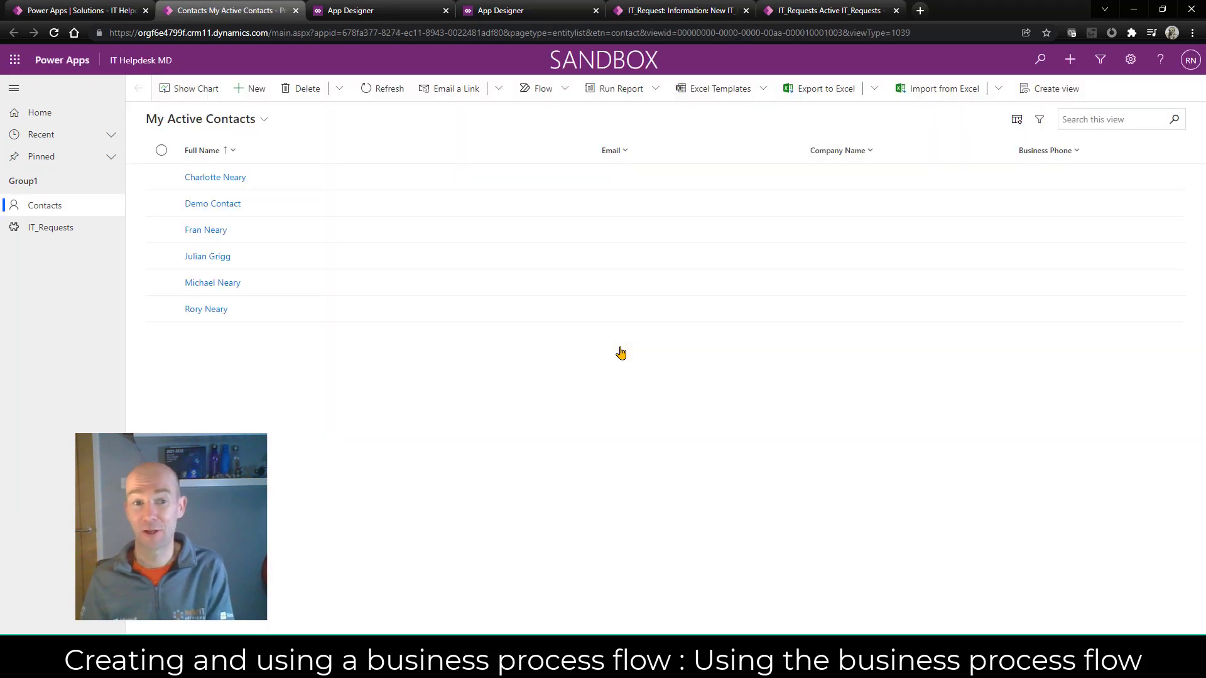
left_click(63, 229)
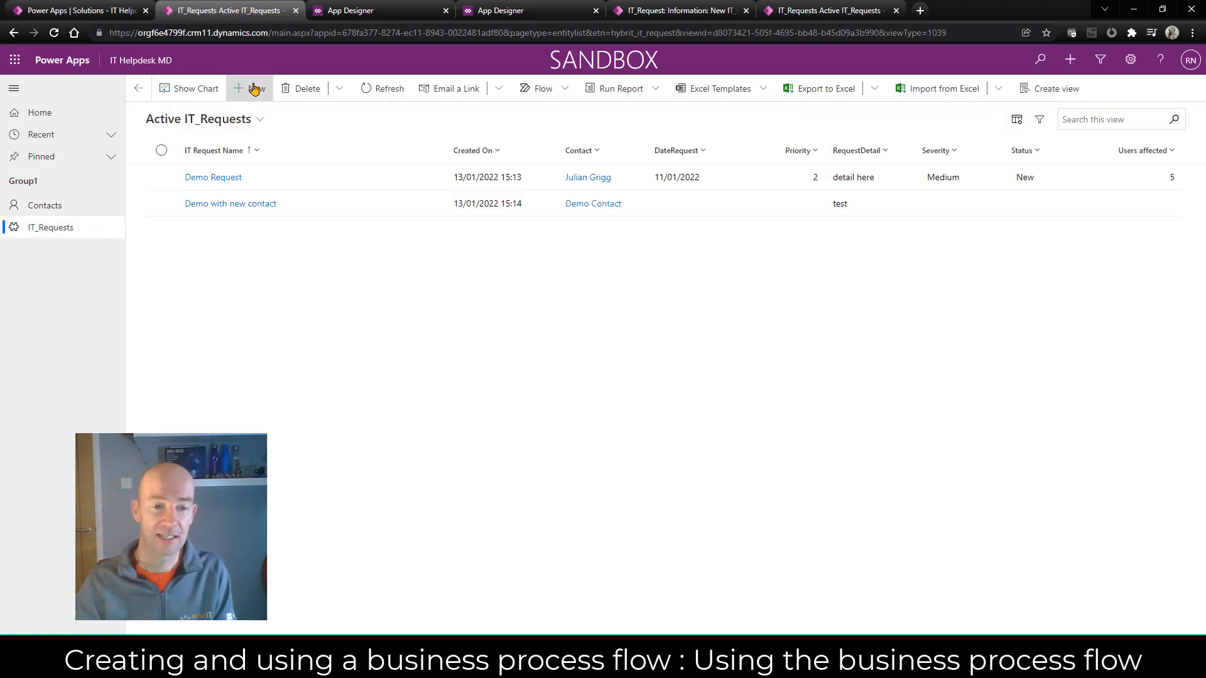
left_click(254, 88)
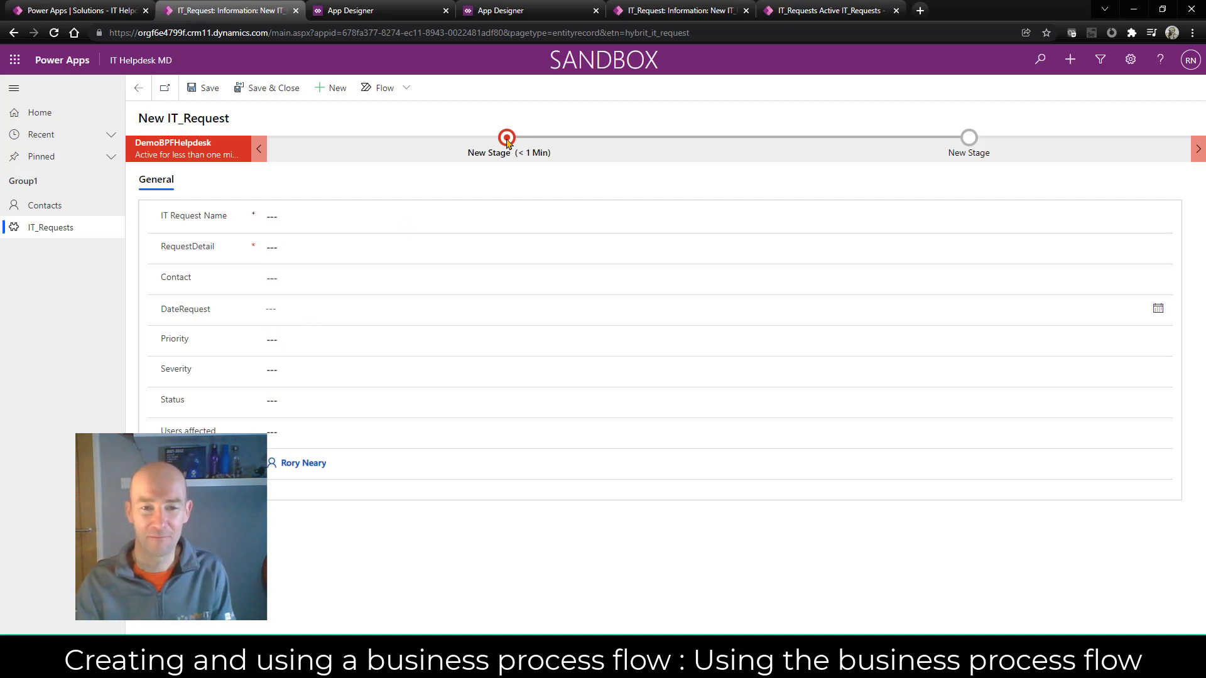
Fill in the first process stage with contact Demo Contact, RequestDetail "test" and IT Request Name "test123".
left_click(520, 153)
left_click(585, 215)
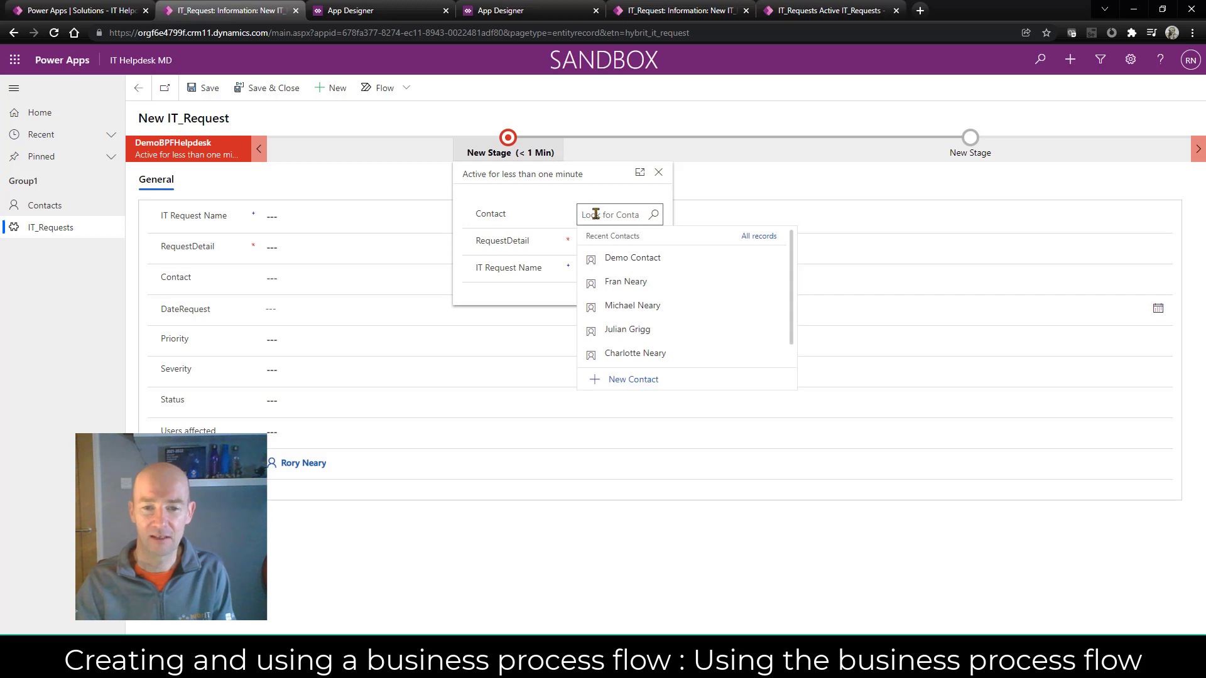
left_click(631, 257)
left_click(589, 247)
type("test")
left_click(610, 267)
type("test123")
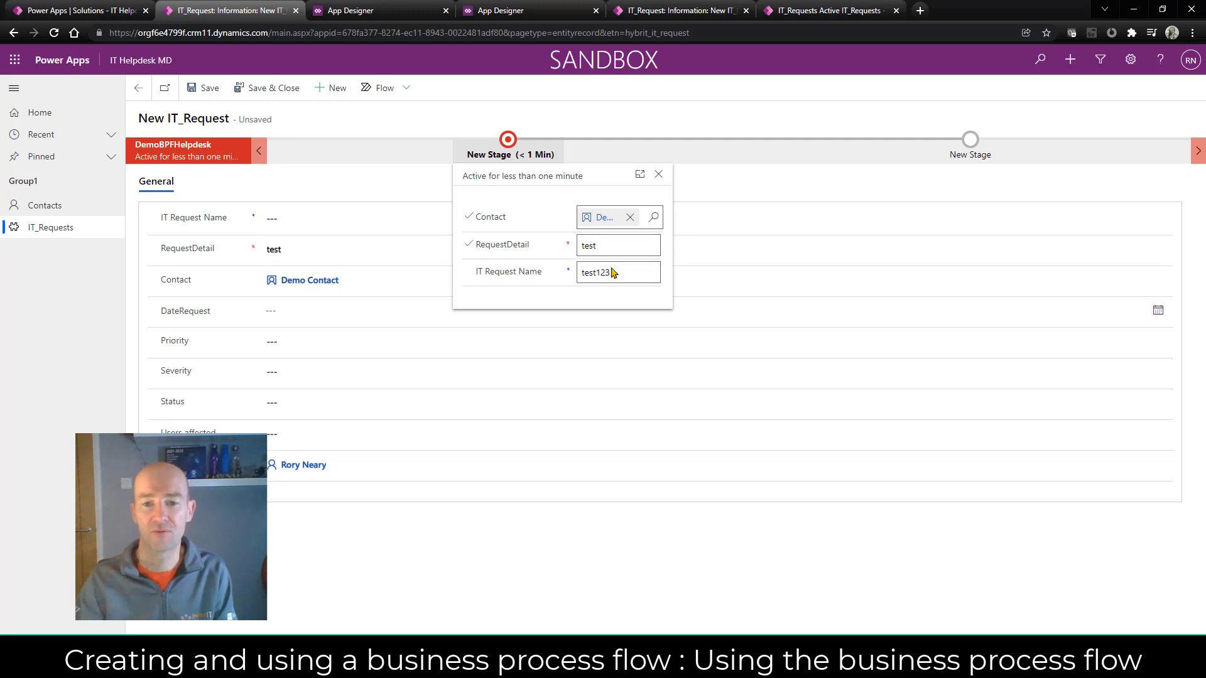
left_click(642, 303)
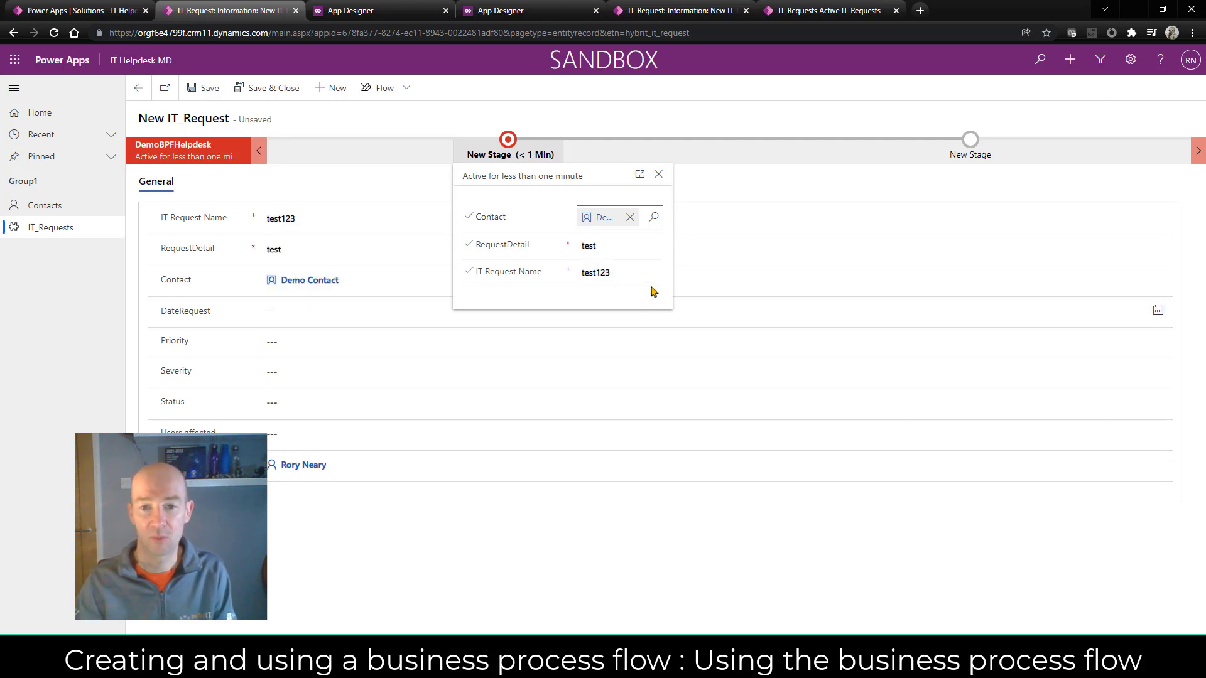
left_click(738, 179)
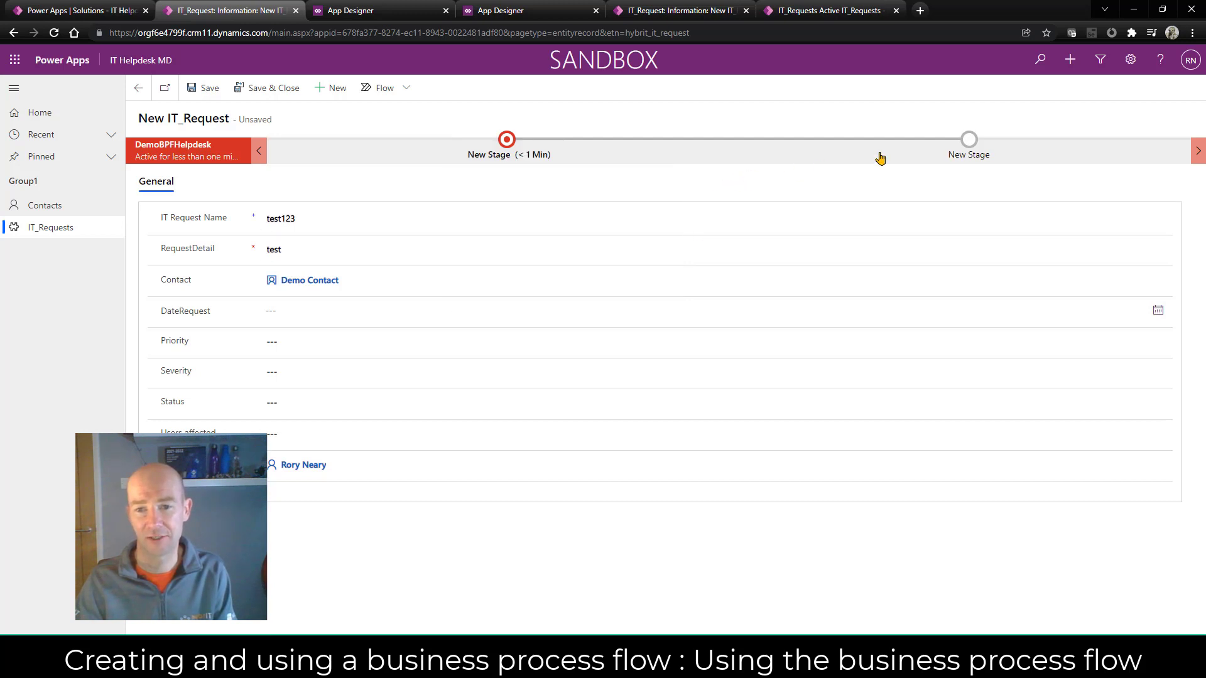
Fill in the second process stage with 5 users affected and Medium severity, and reopen the stage to check it.
left_click(968, 140)
left_click(1061, 217)
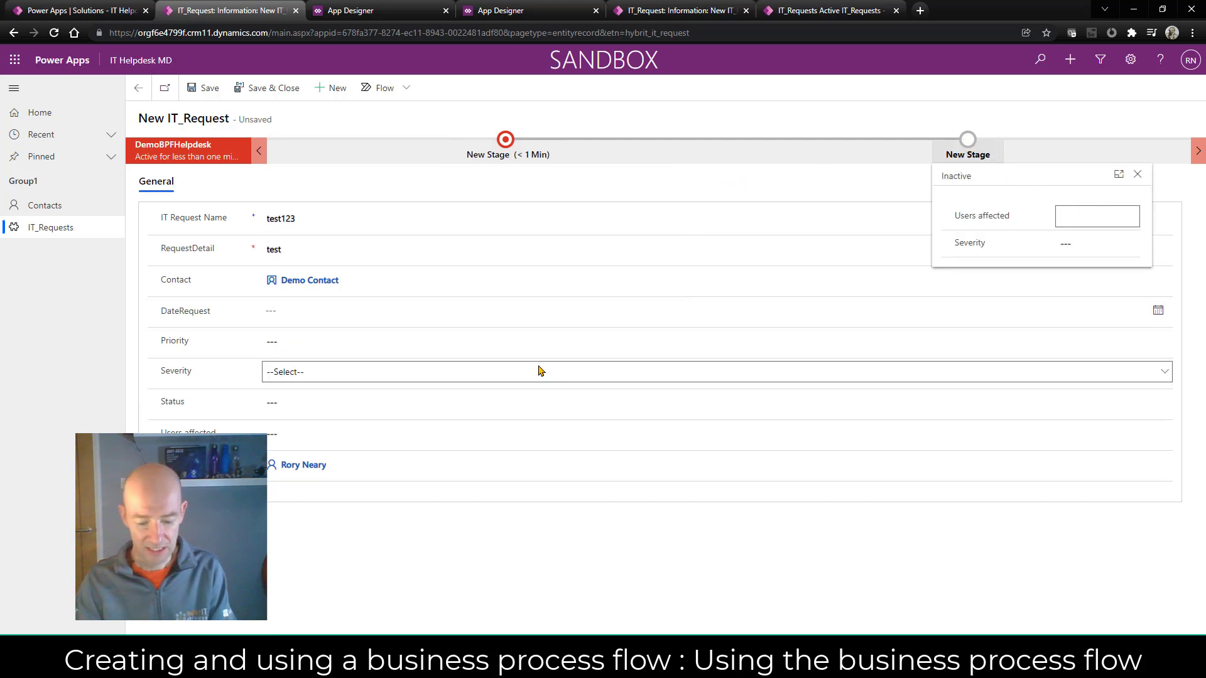
type("5")
left_click(1073, 244)
left_click(1073, 244)
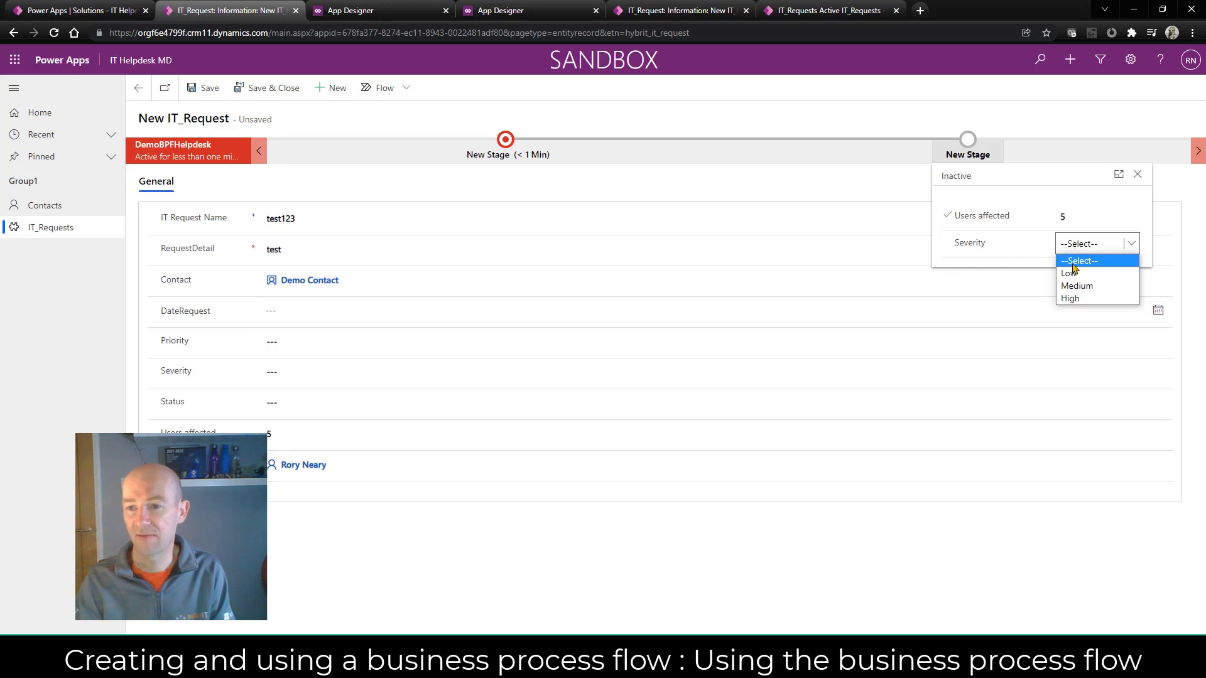
left_click(1076, 286)
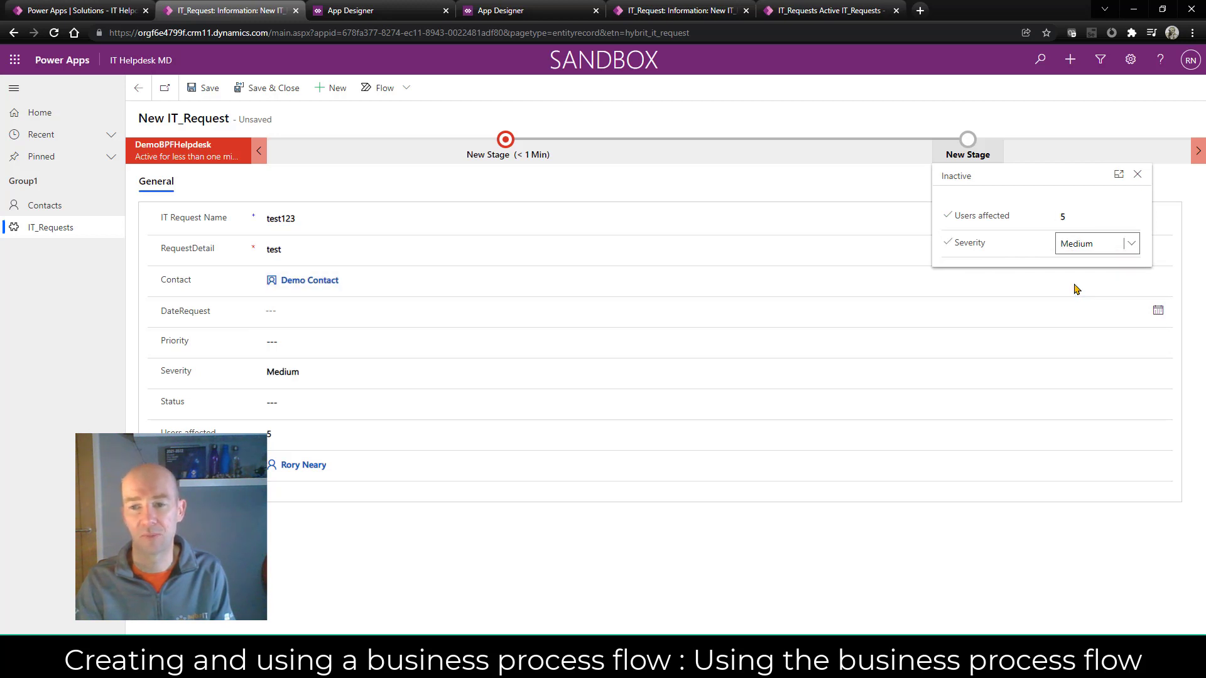
left_click(828, 187)
left_click(968, 141)
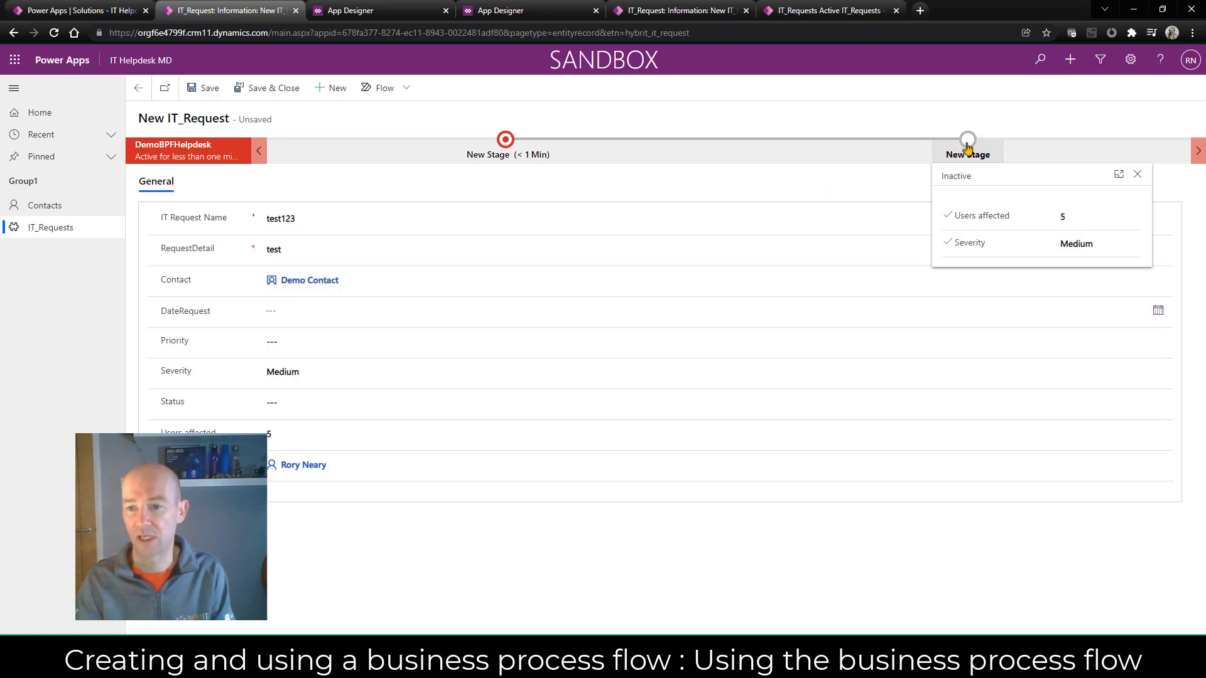